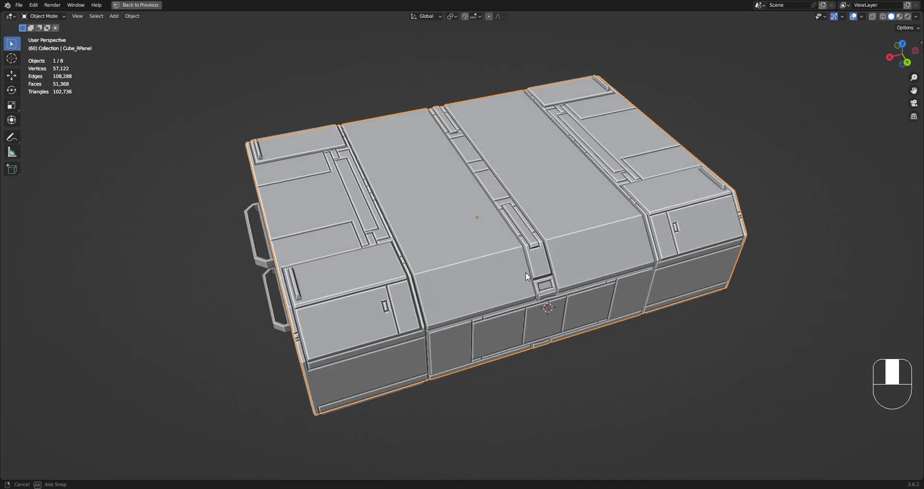
- Enter Edit Mode on the crate's main body in face mode and select one grid face on its top
shift+middle_drag(438, 232, 432, 239)
key(Tab)
key(3)
right_click(426, 213)
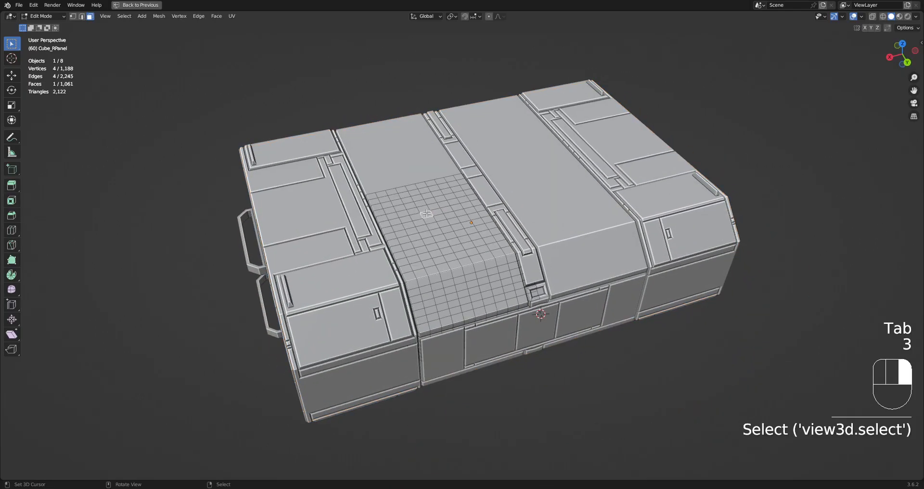
- Examine the settings of the Random Flow Random Panels operator for the selected face
key(shift+q)
click(483, 181)
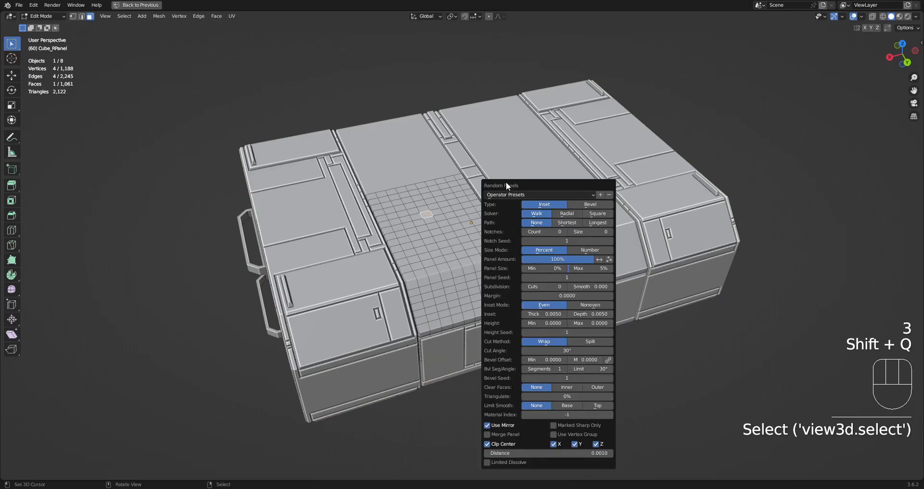
key(shift+q)
click(435, 165)
key(shift+q)
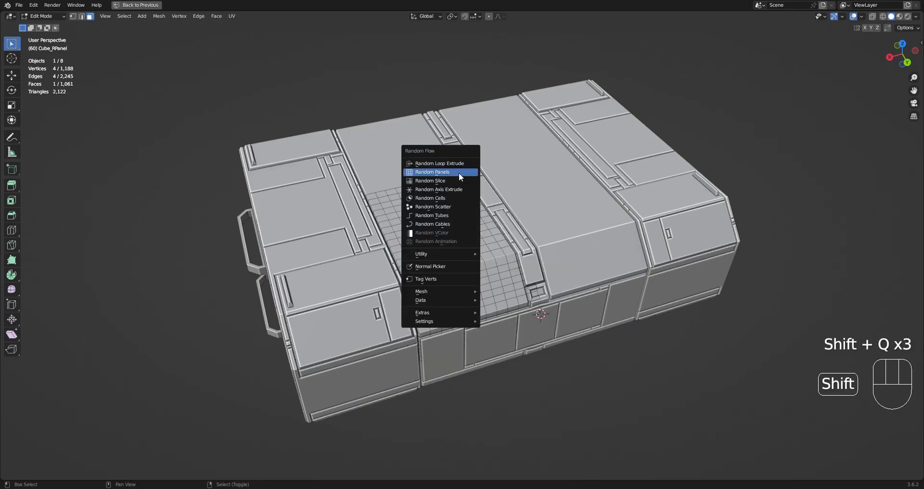
click(458, 173)
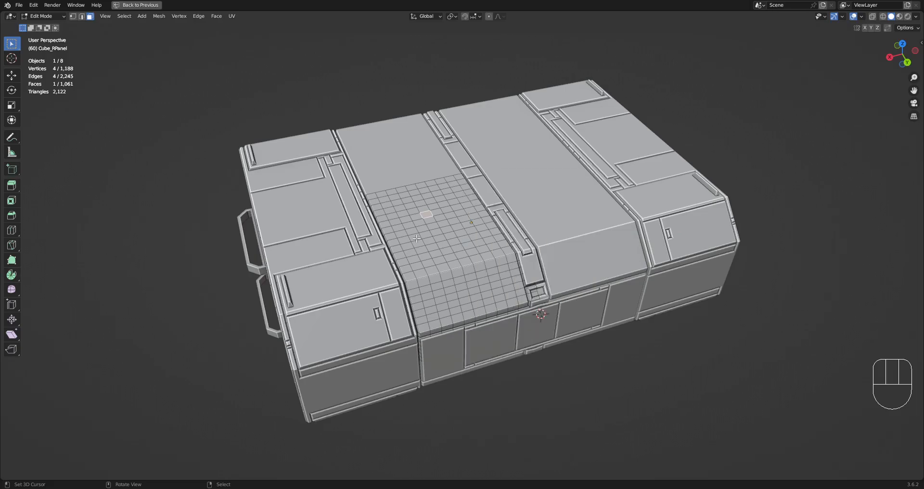
- Edit the crate body together with the chamfered corner panel beside its grid faces, and try Quad Slice on them
key(Tab)
key(Tab)
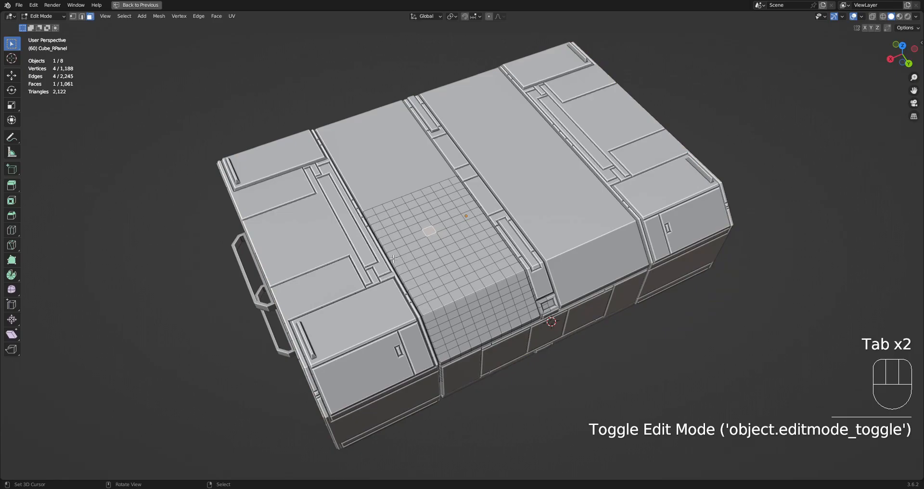
middle_drag(478, 248, 469, 304)
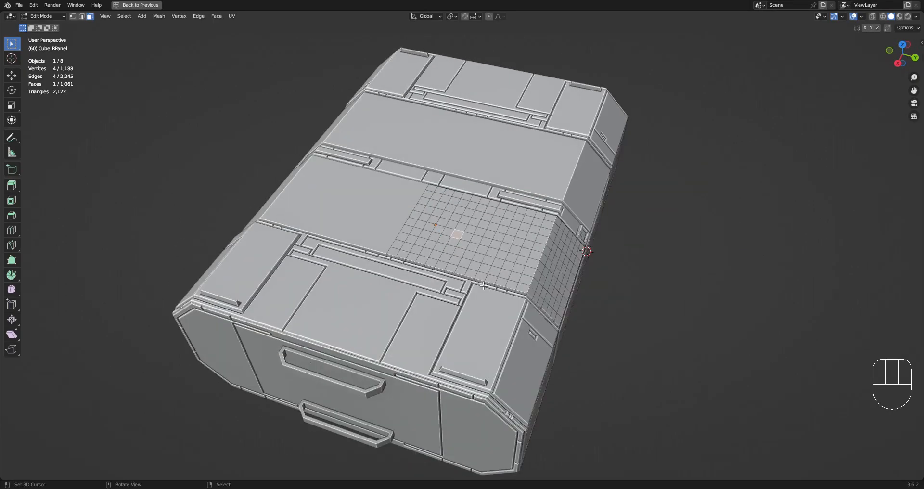
key(Tab)
shift+right_click(509, 307)
key(Tab)
middle_drag(602, 302, 546, 294)
shift+middle_drag(546, 294, 552, 237)
scroll(552, 237, up, 1)
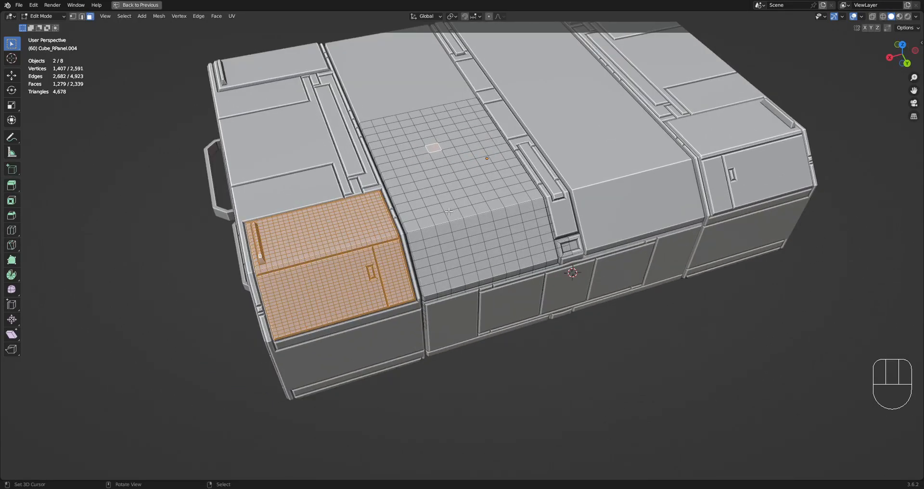
key(shift+ctrl+x)
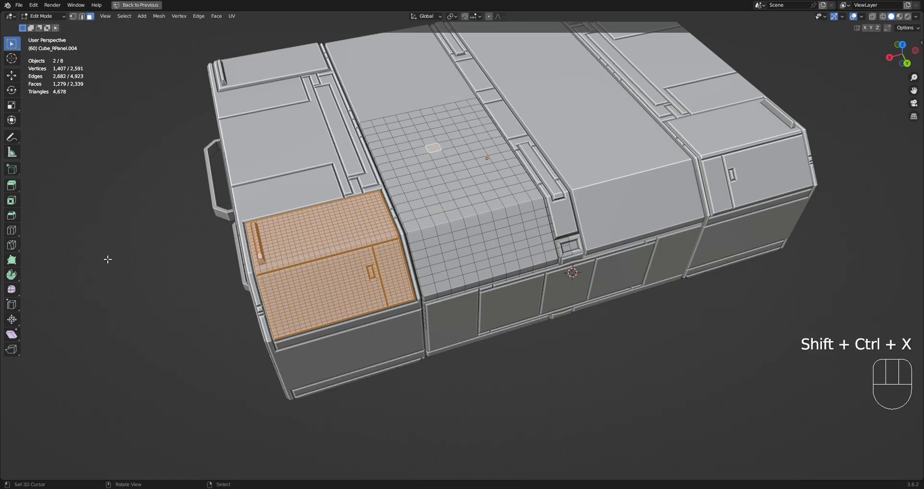
- Return to Object Mode, add a cube beside the crate in top view, and move it clear of the crate
key(Tab)
scroll(495, 249, down, 3)
middle_drag(495, 249, 557, 305)
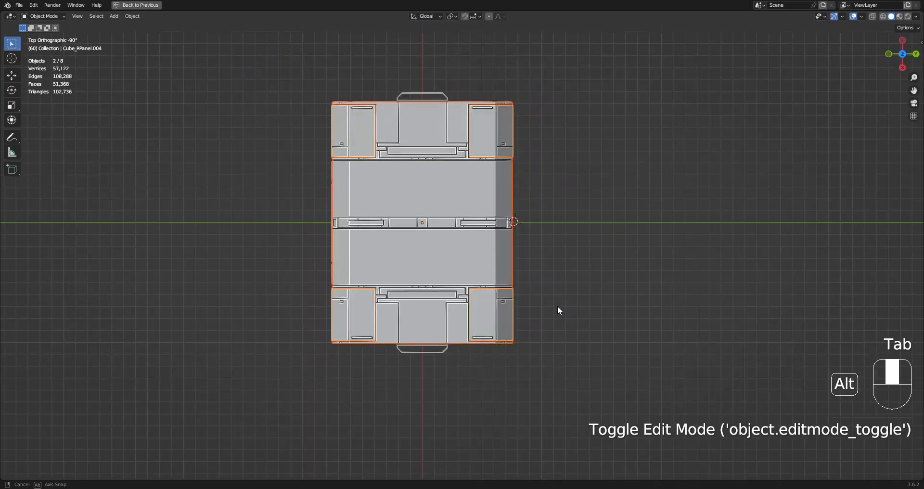
scroll(568, 269, down, 1)
shift+middle_drag(571, 260, 440, 275)
scroll(448, 262, up, 2)
click(460, 243)
key(shift+a)
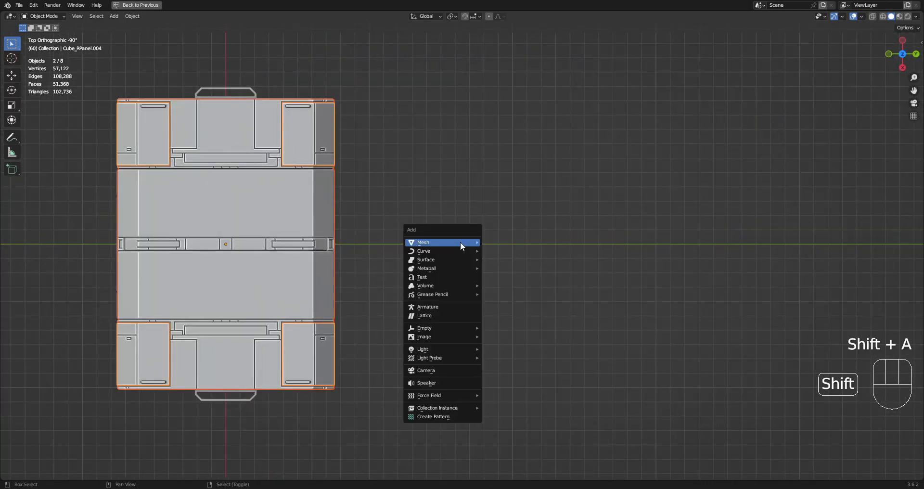
mouse_move(460, 241)
click(506, 260)
scroll(506, 264, down, 3)
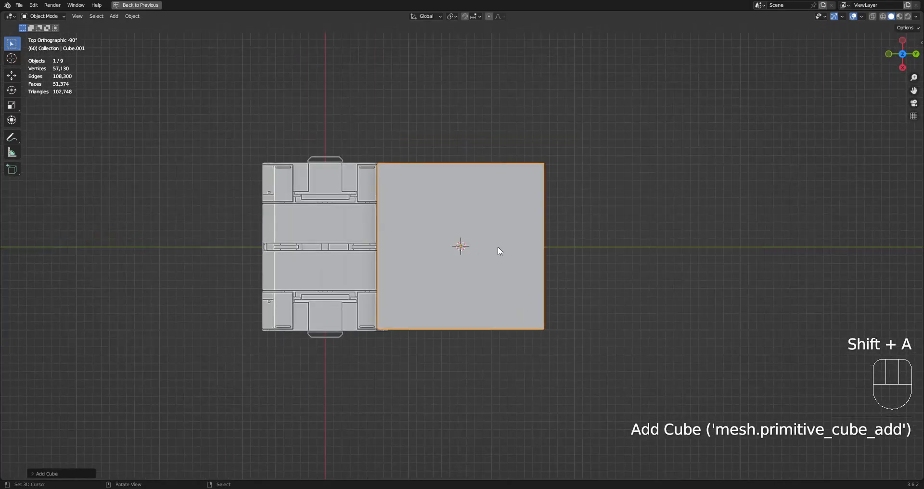
key(g)
click(573, 289)
- Bevel the cube's vertical corner edge facing the crate into a wide chamfer in Edit Mode
middle_drag(573, 289, 500, 279)
key(2)
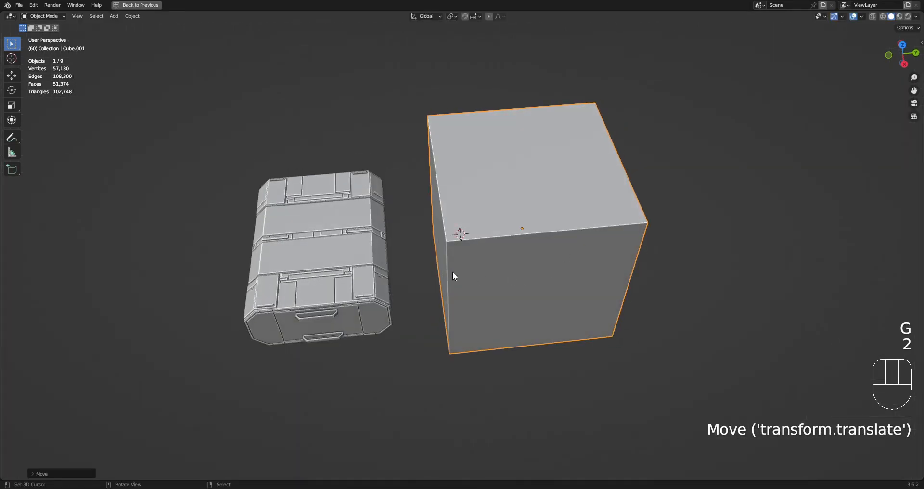
key(Tab)
click(454, 271)
key(2)
click(464, 271)
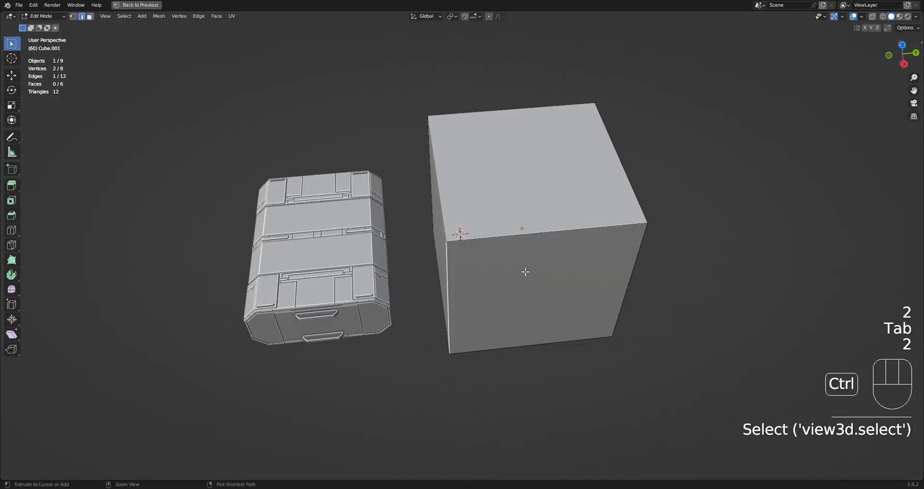
key(ctrl+g)
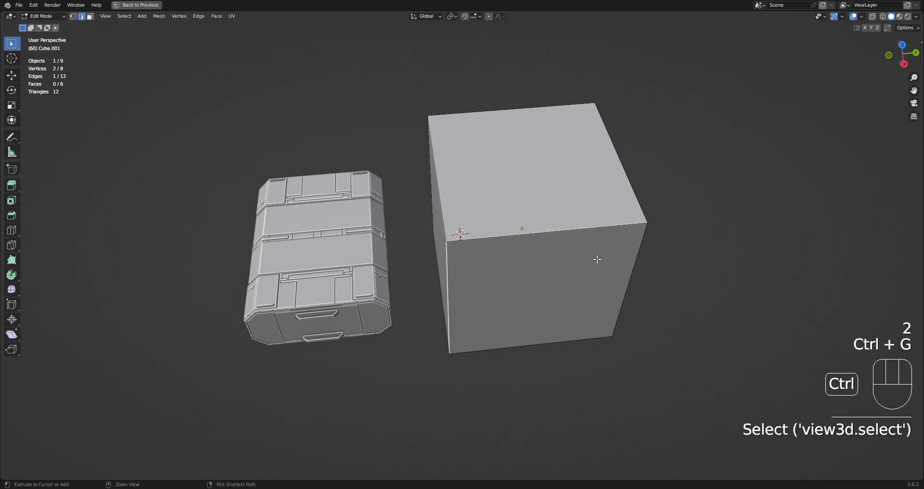
key(ctrl+b)
click(655, 258)
- Select the chamfered cube's five-sided top face in face mode
middle_drag(655, 258, 507, 235)
key(3)
click(588, 244)
key(1)
scroll(482, 233, up, 2)
key(alt+a)
scroll(482, 233, down, 2)
key(3)
click(496, 168)
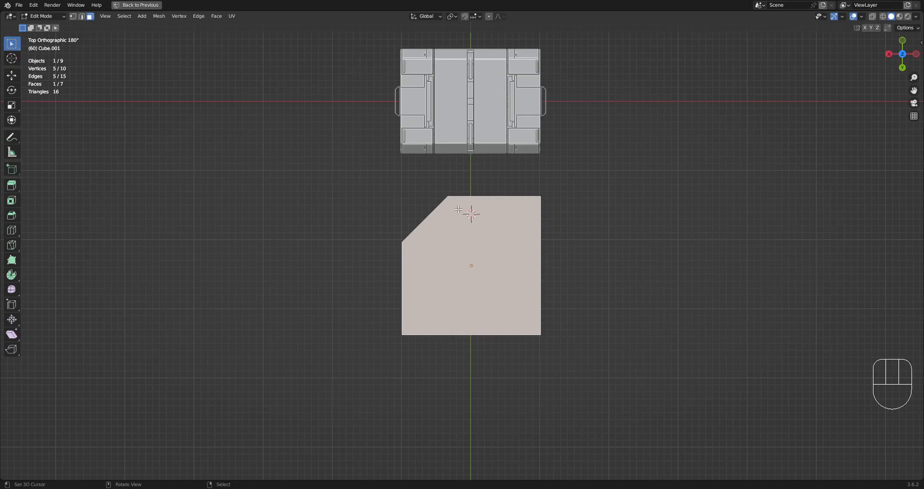
- Select the chamfer vertex nearest the crate and annotate a horizontal and a vertical line through it
key(1)
key(grave)
right_click(451, 195)
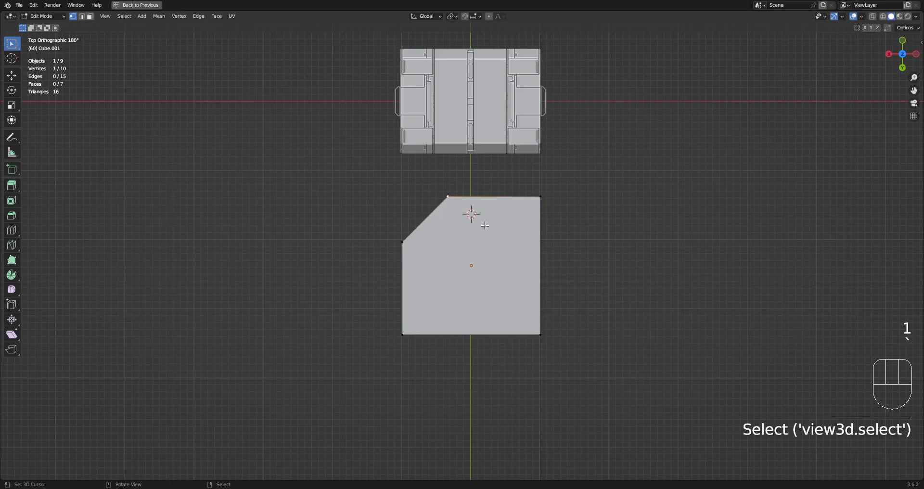
scroll(484, 227, up, 2)
drag(308, 173, 643, 174)
drag(436, 61, 454, 388)
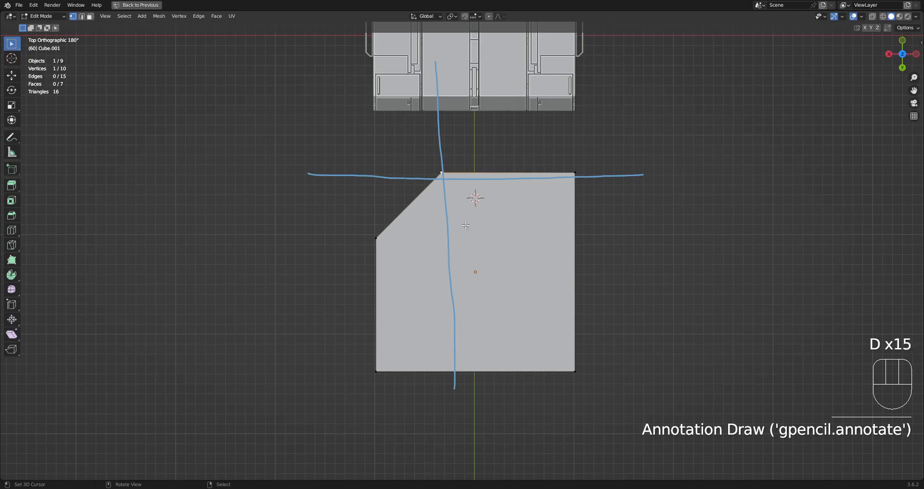
scroll(469, 217, down, 1)
shift+middle_drag(471, 206, 476, 185)
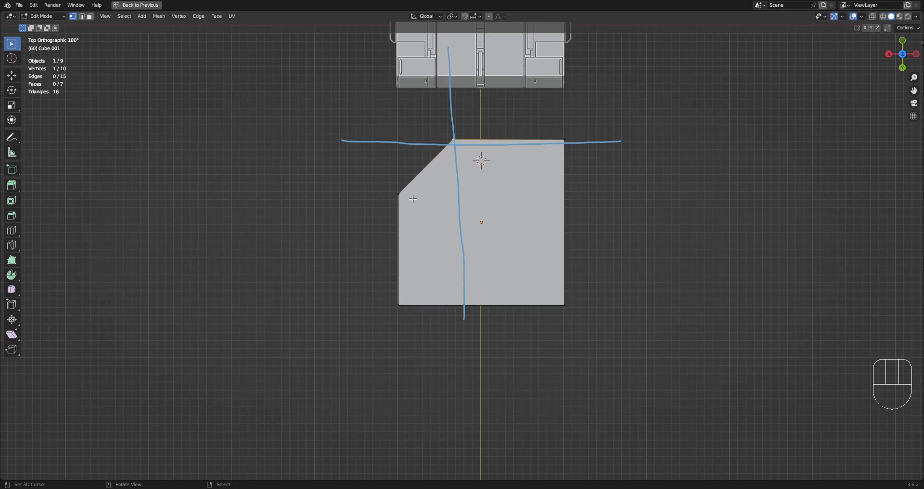
- Annotate horizontal and vertical slice lines through the other chamfer vertex and the two far corners of the top face
drag(361, 193, 644, 195)
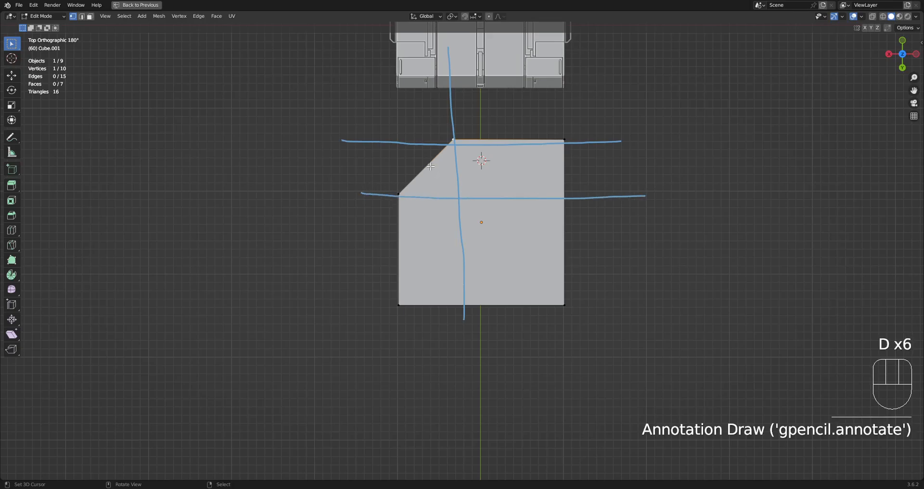
mouse_move(394, 145)
mouse_down()
mouse_move(397, 291)
mouse_move(417, 303)
mouse_move(533, 303)
mouse_up()
drag(398, 289, 396, 322)
mouse_move(543, 305)
mouse_down()
mouse_move(590, 305)
mouse_move(560, 307)
mouse_up()
scroll(313, 367, up, 4)
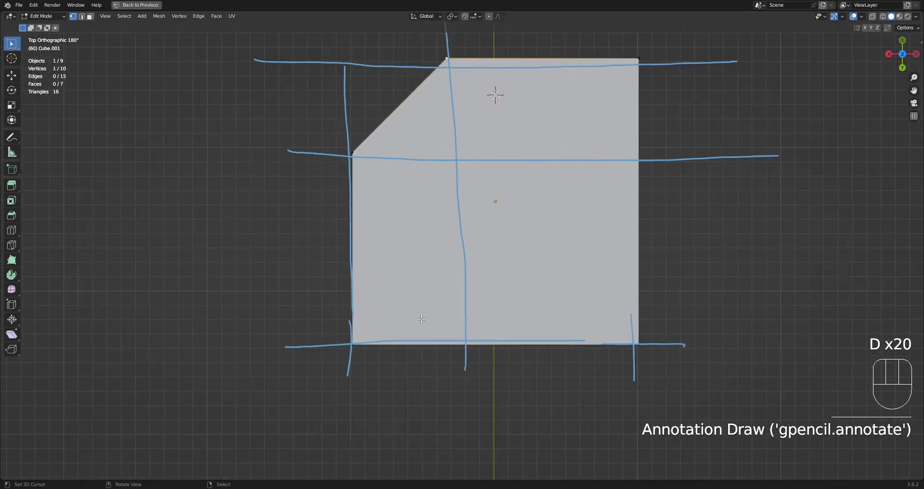
- Erase the annotations around the top face's far corners and select the far corner vertex below the chamfer
mouse_move(328, 365)
right_down()
mouse_move(355, 355)
mouse_move(375, 370)
right_up()
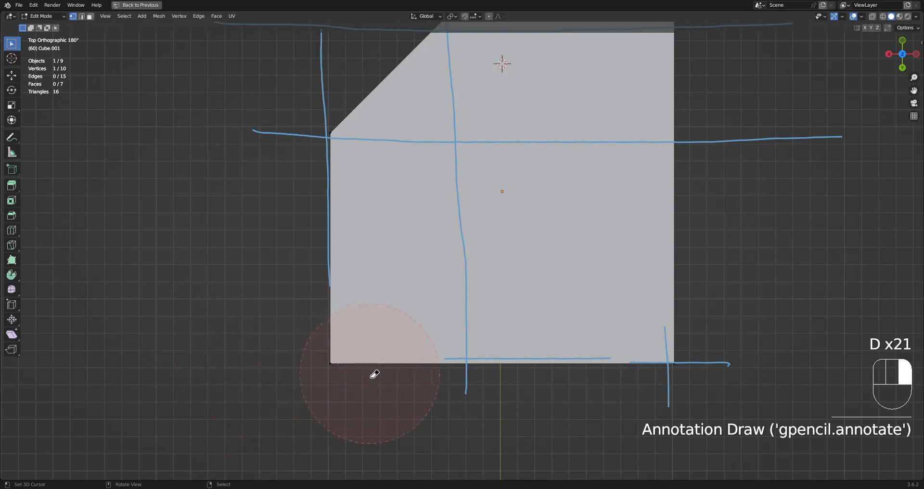
shift+click(385, 368)
shift+middle_drag(386, 368, 353, 348)
drag(340, 346, 715, 330)
mouse_move(401, 347)
right_down()
mouse_move(382, 345)
mouse_move(712, 340)
right_up()
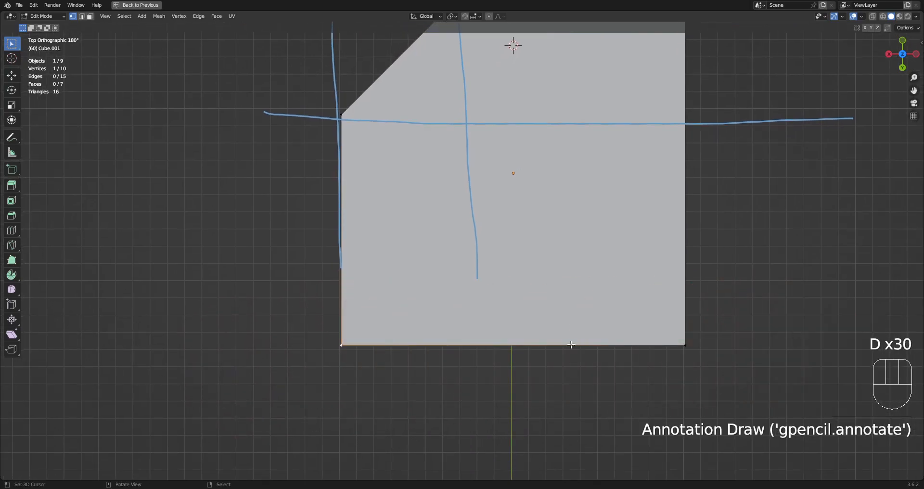
- Annotate strokes along the two edges that meet at the selected far corner vertex
scroll(318, 361, up, 2)
mouse_move(287, 385)
mouse_down()
mouse_move(647, 397)
mouse_move(268, 271)
mouse_up()
scroll(326, 342, down, 3)
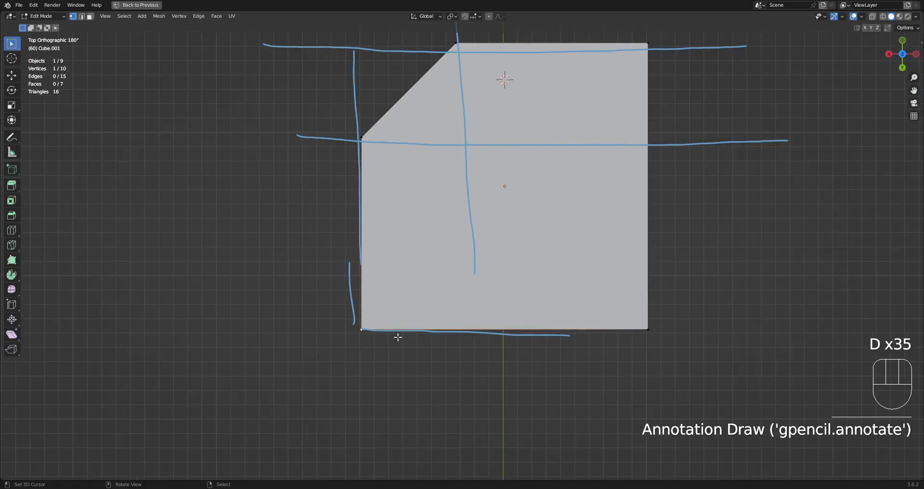
shift+middle_drag(429, 338, 411, 318)
drag(341, 316, 635, 313)
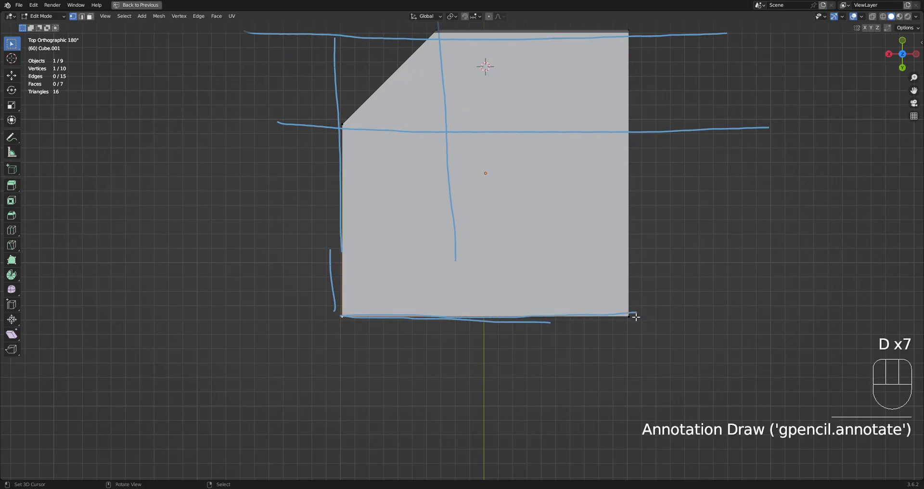
- Select the top face's far edge, cancel moving it, and erase the annotations around that edge
key(2)
click(615, 316)
key(g)
right_click(651, 321)
mouse_move(644, 318)
right_down()
mouse_move(253, 270)
mouse_move(248, 229)
mouse_move(255, 230)
right_up()
- Annotate a horizontal line across the top face from the outer chamfer vertex and select the far corner vertex diagonally opposite the chamfer
scroll(522, 238, down, 2)
shift+middle_drag(523, 238, 535, 324)
scroll(562, 317, up, 2)
key(1)
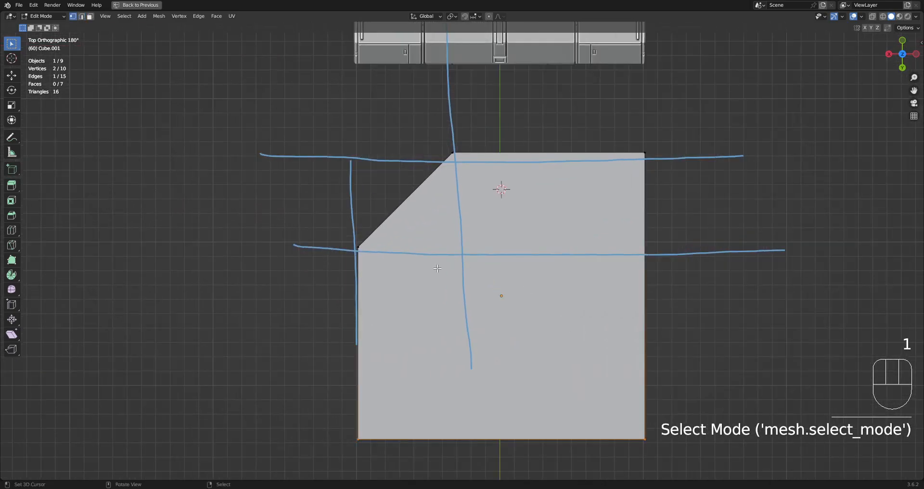
drag(339, 246, 677, 263)
click(644, 438)
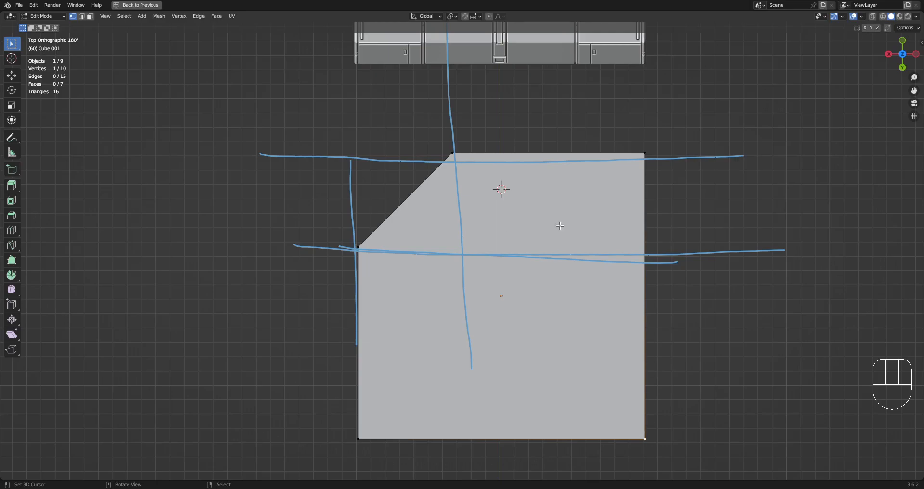
- Replace the old annotations with one horizontal and one vertical line through the chamfer vertices, and erase them again
scroll(402, 252, down, 2)
mouse_move(403, 252)
right_down()
mouse_move(268, 223)
mouse_move(413, 128)
mouse_move(430, 361)
right_up()
drag(387, 247, 694, 255)
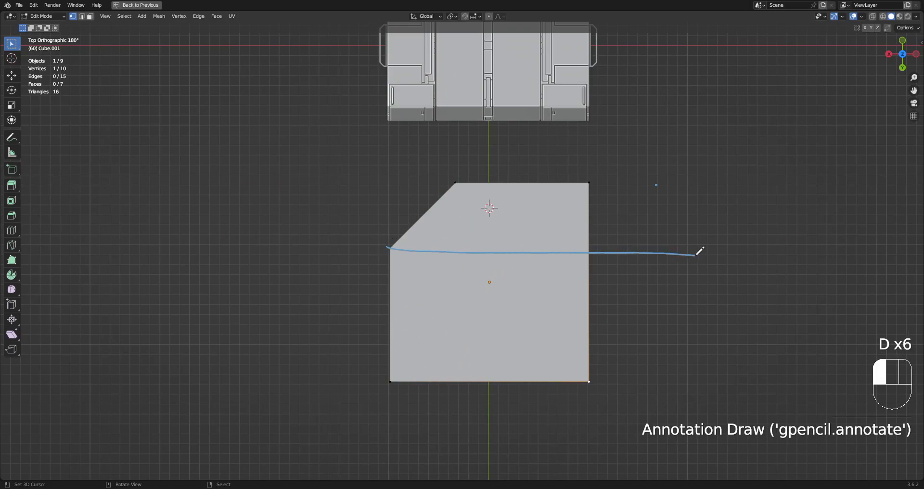
drag(456, 182, 451, 432)
key(space)
mouse_move(649, 282)
right_down()
mouse_move(425, 319)
mouse_move(498, 125)
right_up()
key(space)
- Apply Quad Slice to the cube's top face
key(3)
click(529, 270)
middle_drag(529, 269, 547, 209)
key(shift+ctrl+x)
click(547, 209)
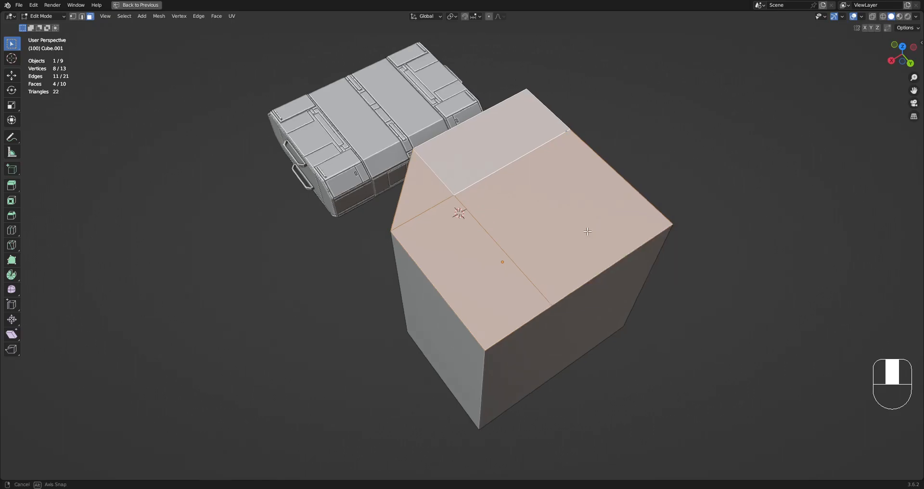
- Try different Quad Slice Tangent values, such as 13, 28, 33 and 46, in top view, and undo the slice
alt+middle_drag(604, 270, 604, 287)
key(F9)
ctrl+scroll(657, 296, up, 4)
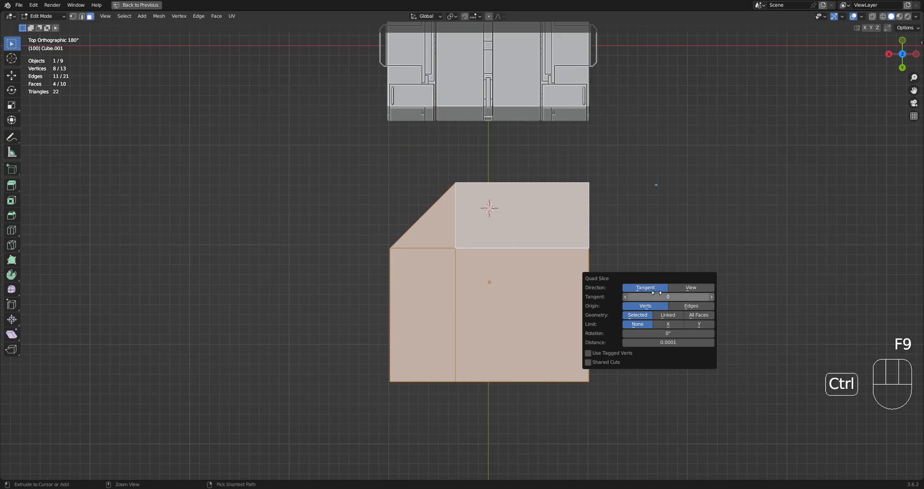
ctrl+scroll(658, 295, up, 9)
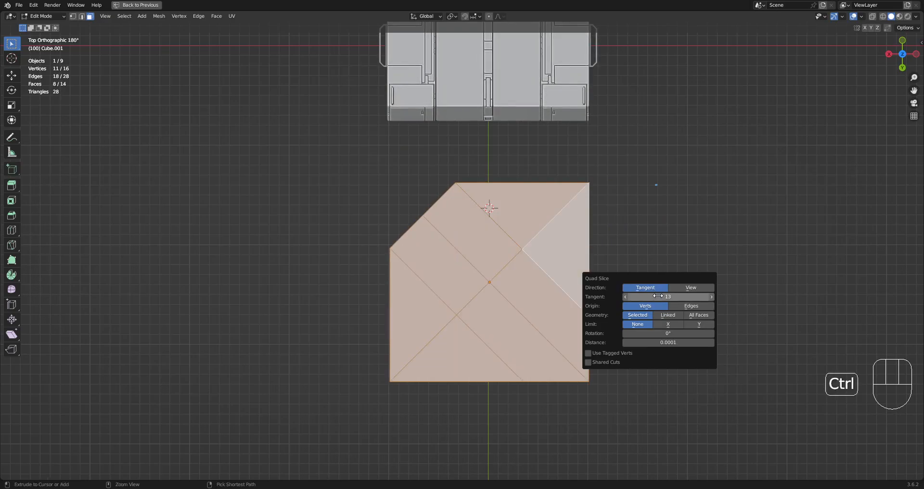
ctrl+scroll(657, 296, up, 9)
ctrl+scroll(657, 296, up, 7)
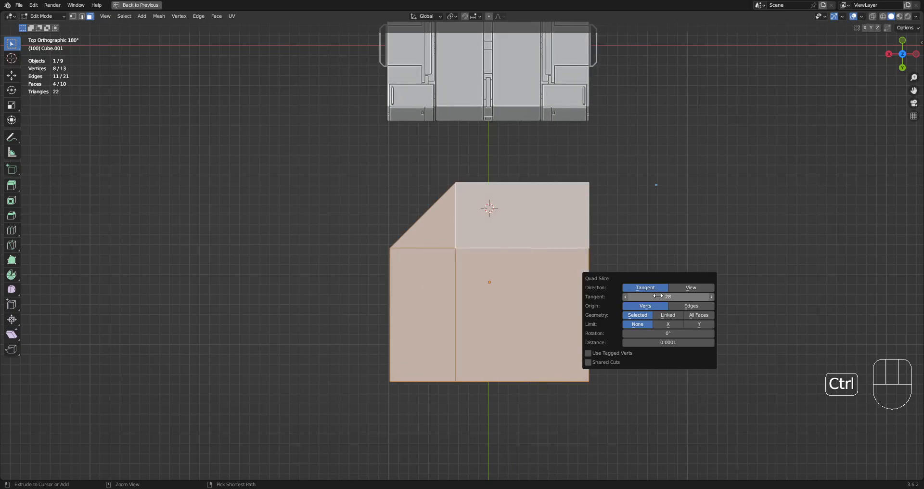
ctrl+scroll(657, 296, up, 2)
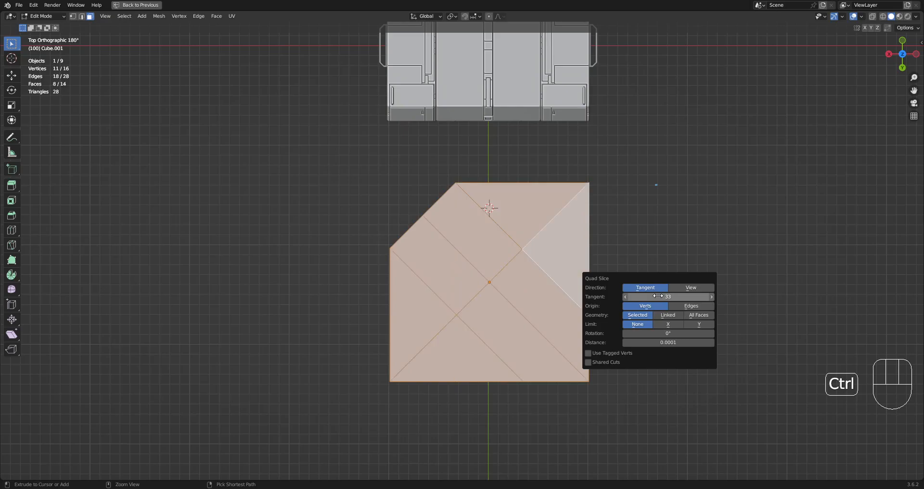
ctrl+scroll(657, 296, up, 4)
ctrl+scroll(657, 296, up, 4)
ctrl+scroll(657, 296, down, 8)
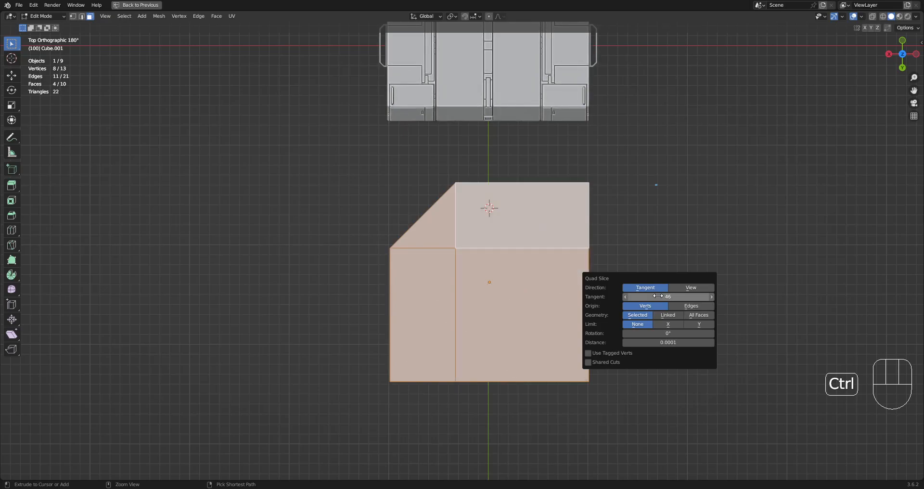
ctrl+scroll(657, 296, down, 2)
key(ctrl+z)
- Switch to edge mode, annotate tangent lines along the top face's edges and across its chamfer, and erase them
key(2)
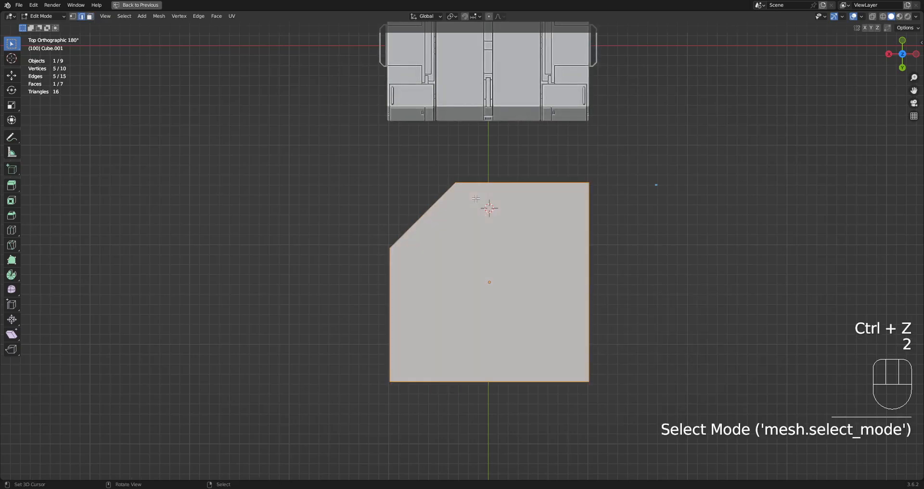
key(d)
drag(434, 182, 628, 186)
drag(593, 133, 609, 395)
drag(361, 261, 491, 137)
drag(335, 194, 511, 377)
mouse_move(630, 250)
right_down()
mouse_move(623, 193)
mouse_move(455, 218)
mouse_move(569, 398)
right_up()
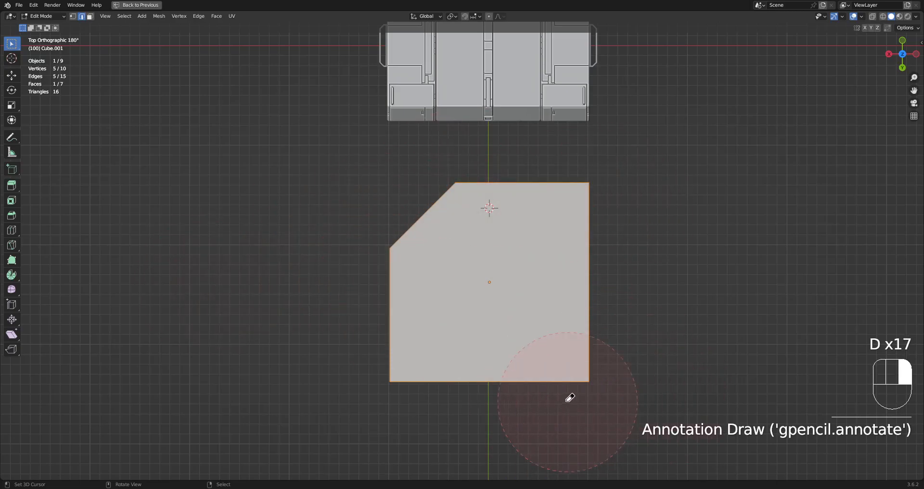
- Apply Quad Slice to the cube's top face and try different Tangent values, such as 5
key(3)
key(shift+ctrl+x)
click(557, 239)
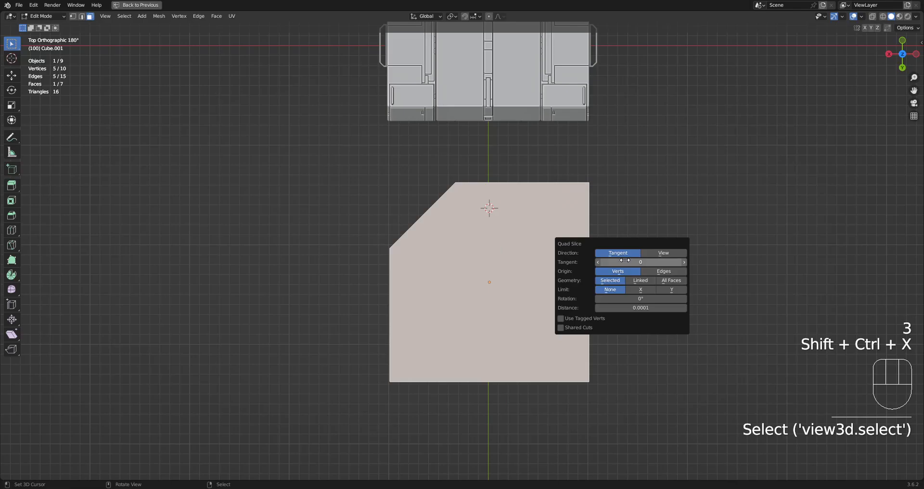
ctrl+scroll(624, 259, up, 2)
ctrl+scroll(624, 259, up, 2)
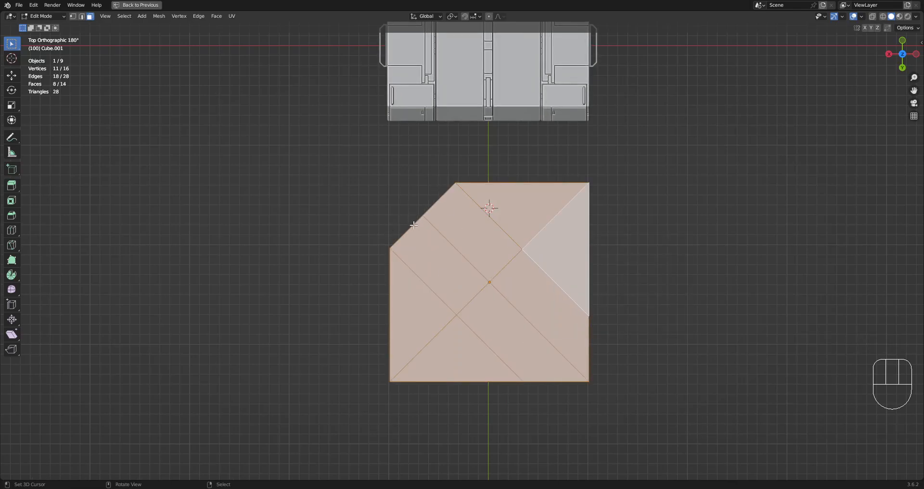
key(F9)
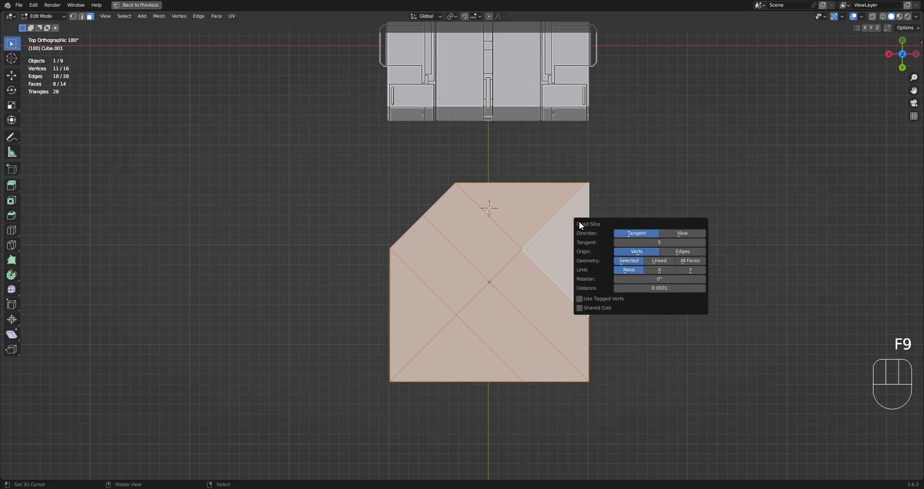
ctrl+scroll(649, 241, up, 1)
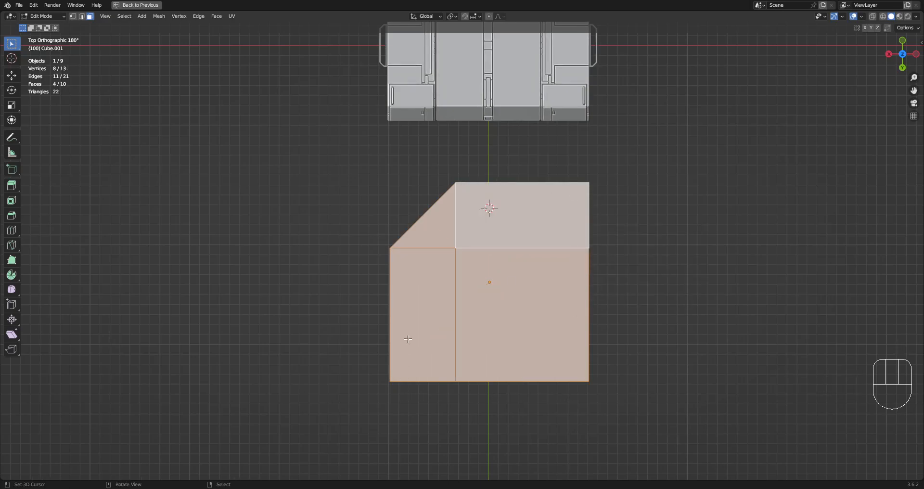
- Run Quad Slice on the sliced top face and set its Direction to View from a perspective angle
key(shift+ctrl+x)
click(552, 248)
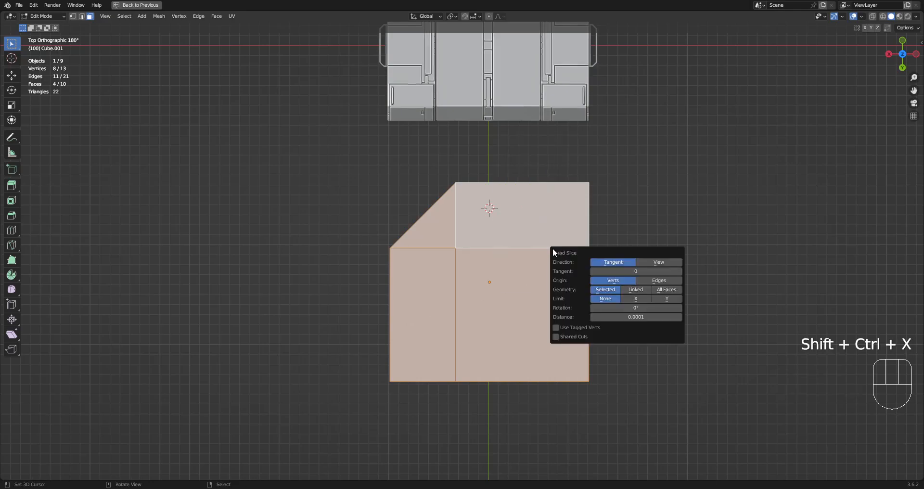
middle_drag(373, 318, 595, 258)
key(F9)
click(686, 271)
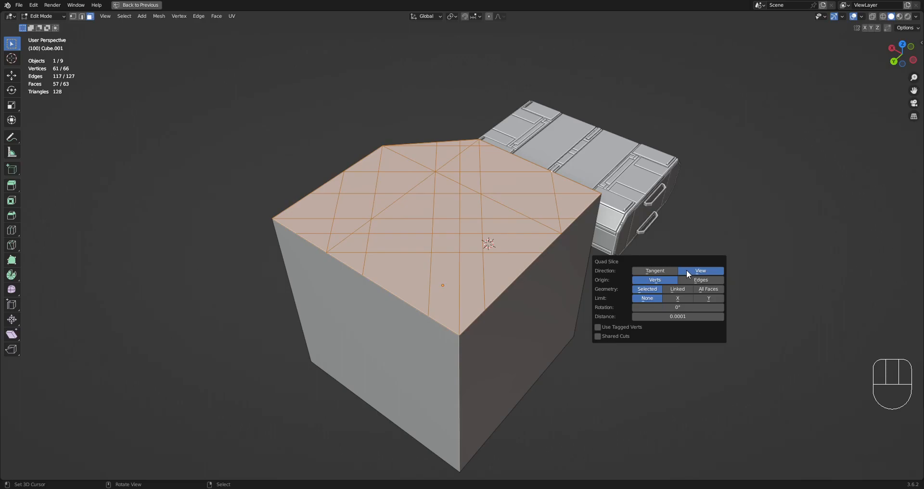
- Rerun the View-direction slice on the top face from several different perspective angles
middle_drag(548, 275, 602, 237)
key(F9)
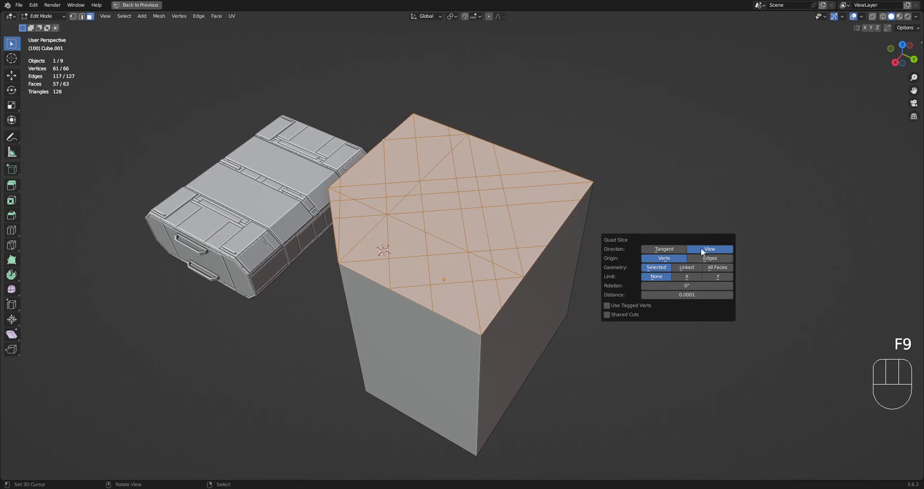
drag(694, 240, 640, 195)
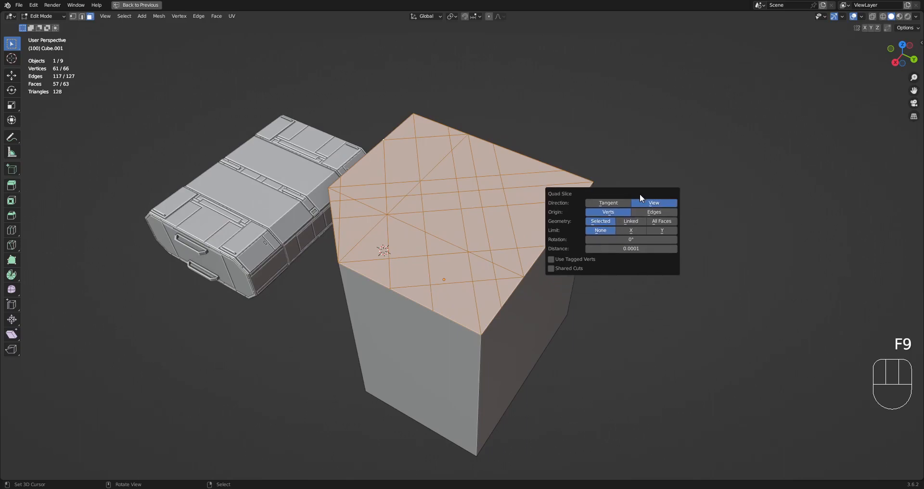
click(645, 205)
middle_drag(644, 203, 517, 270)
key(F9)
click(688, 232)
middle_drag(671, 211, 593, 221)
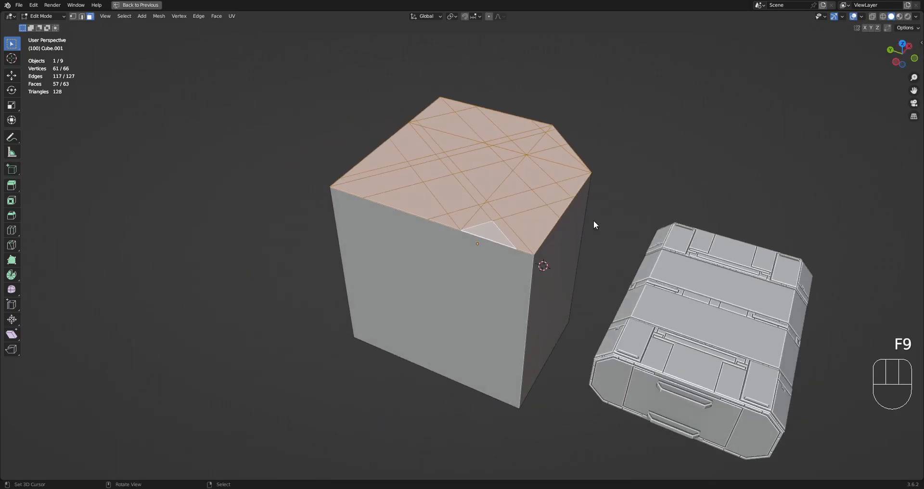
key(F9)
click(687, 233)
middle_drag(688, 233, 519, 235)
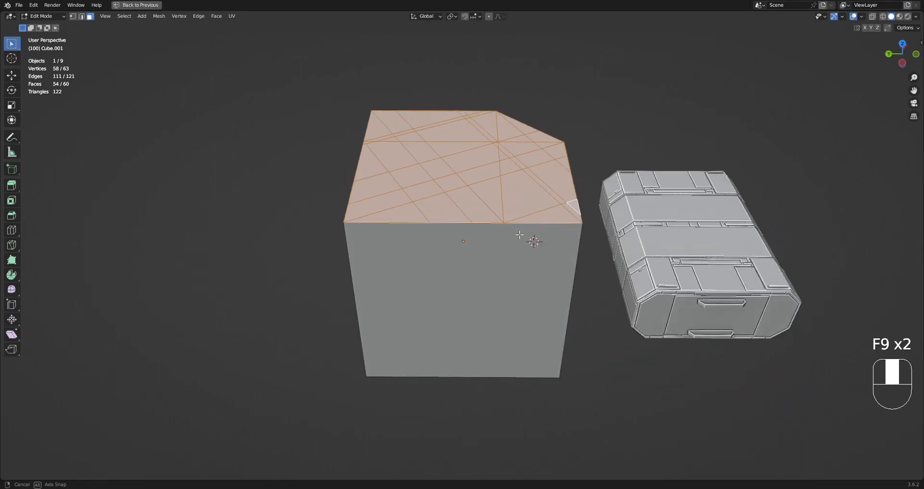
- Rerun the View-direction slice from another perspective angle and the top view, and switch its Direction to Tangent
key(F9)
click(616, 249)
middle_drag(299, 203, 398, 275)
shift+middle_drag(548, 239, 563, 245)
key(F9)
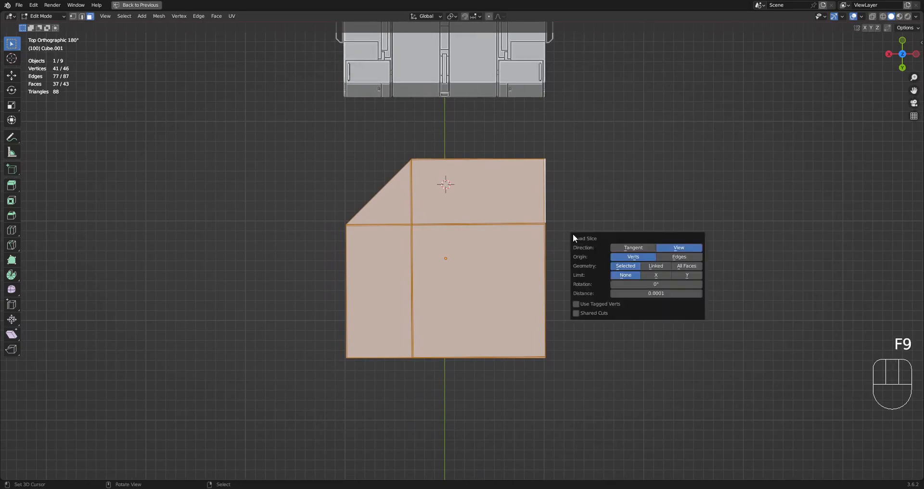
click(626, 248)
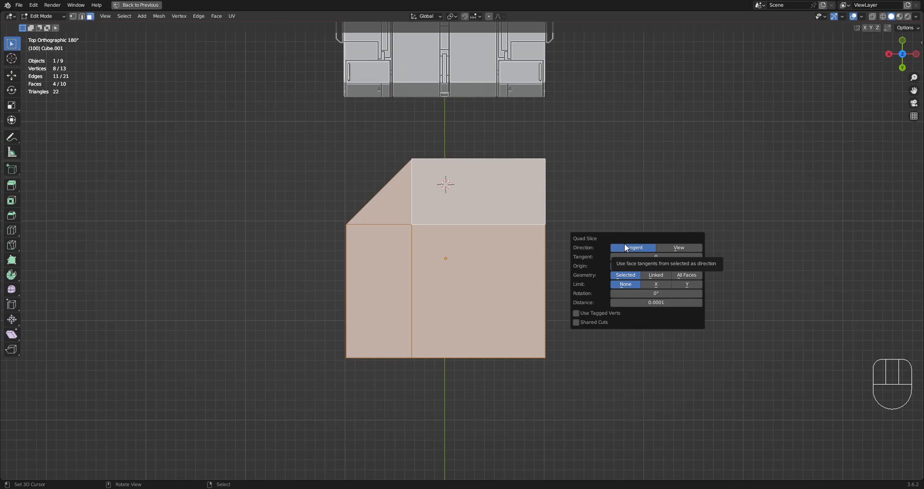
- Undo the slices to restore the cube's uncut top face
key(ctrl+z)
middle_drag(531, 281, 555, 272)
key(ctrl+z)
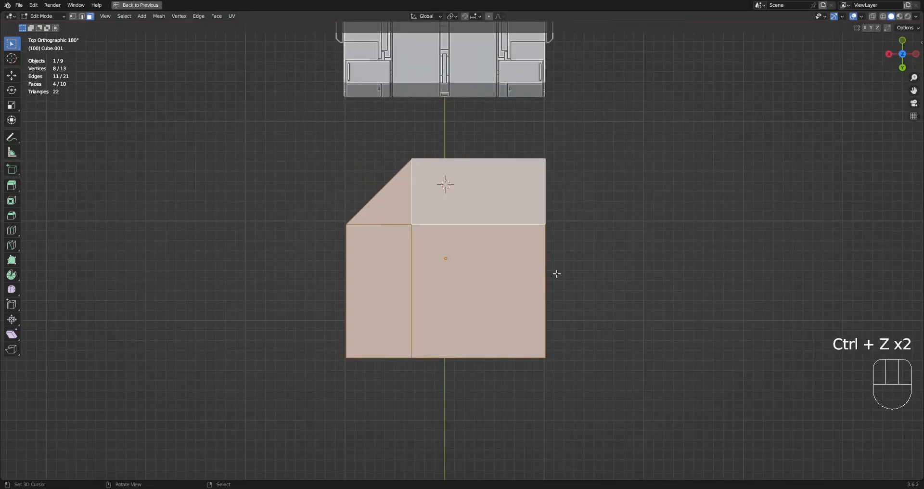
key(F9)
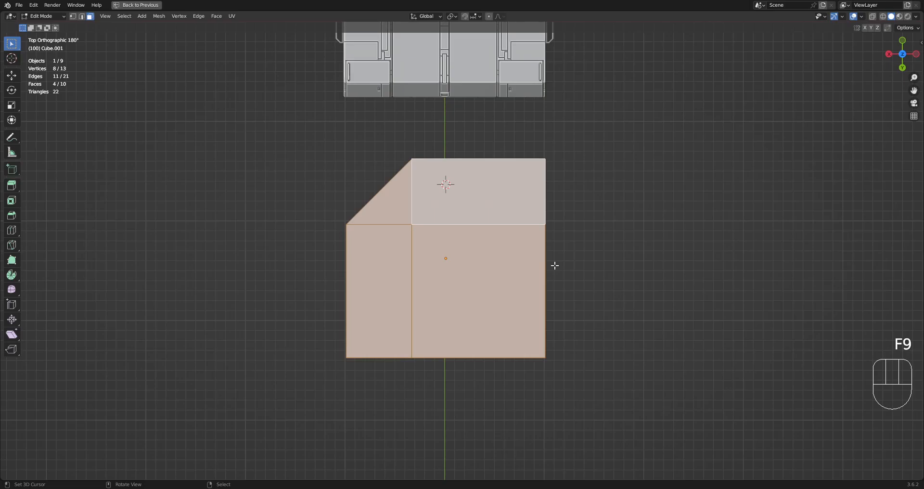
key(ctrl+z)
key(ctrl+z)
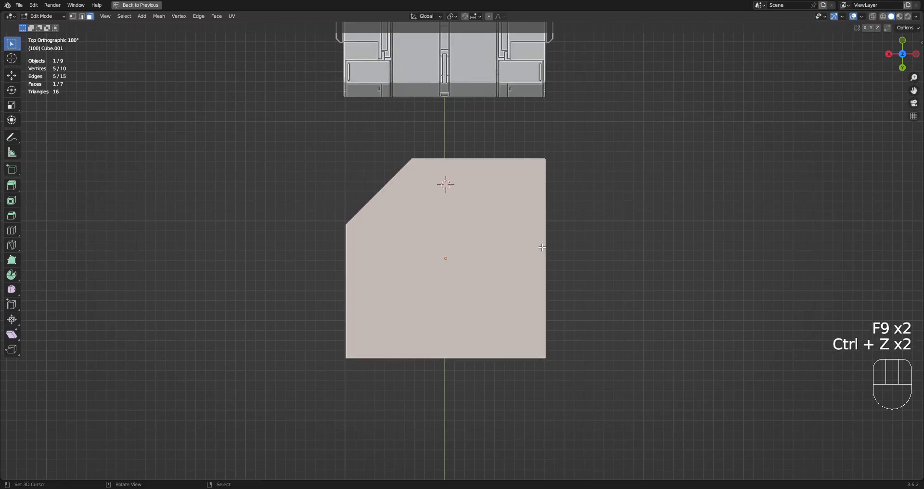
- Align the view to the selected top face, apply Quad Slice with Direction set to View, and undo it
key(Tab)
key(Tab)
middle_drag(537, 247, 619, 215)
key(3)
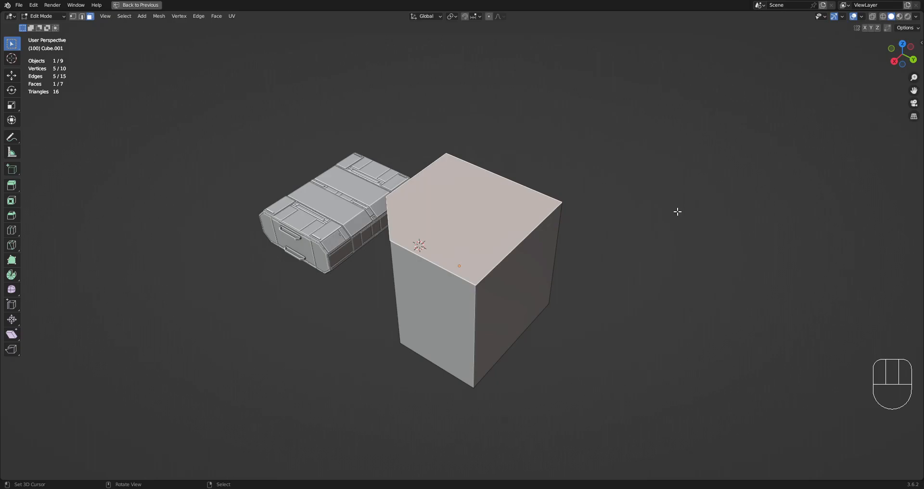
shift+middle_drag(583, 176, 583, 196)
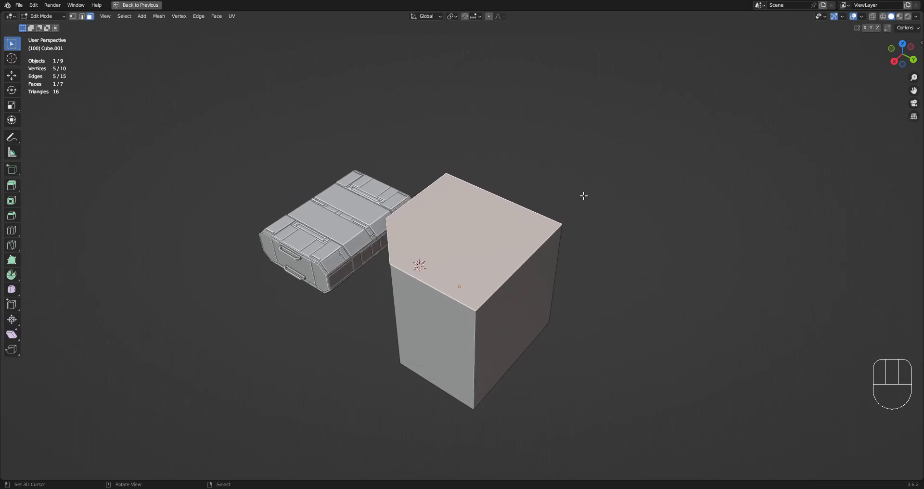
key(shift+KP_7)
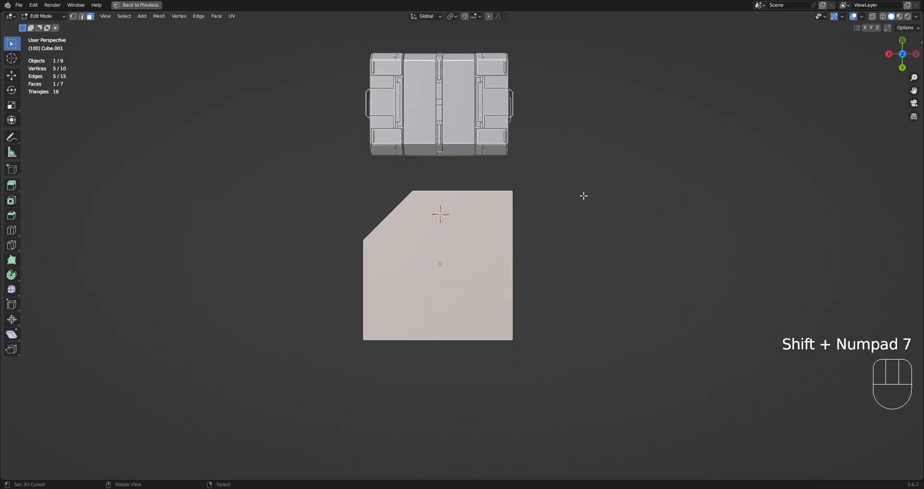
key(shift+ctrl+x)
click(584, 195)
click(691, 209)
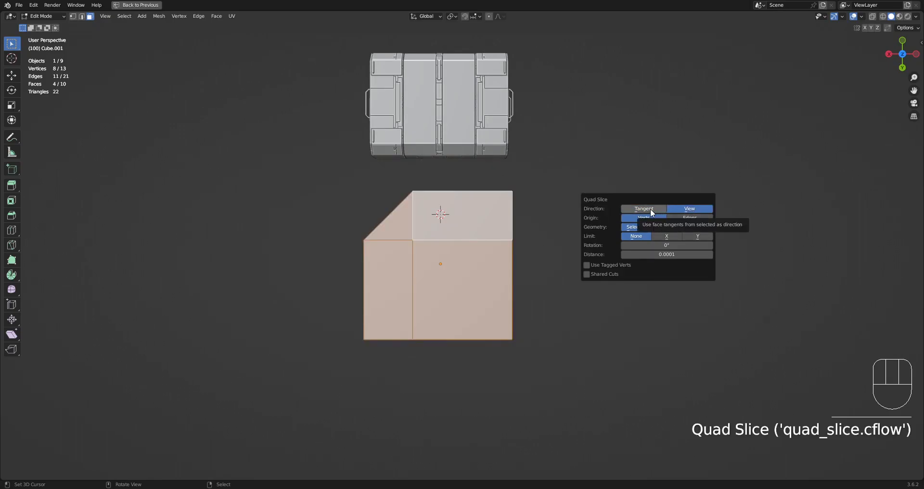
middle_drag(557, 243, 548, 263)
key(ctrl+z)
- Bevel a long straight edge of the cube's top face into a wide chamfer
middle_drag(597, 268, 523, 246)
key(2)
click(456, 223)
key(ctrl+b)
click(491, 274)
middle_drag(491, 274, 463, 207)
- Apply Quad Slice in Tangent direction to the top face and adjacent chamfered side face, adjust the Tangent, and check it in wireframe
key(3)
right_click(463, 208)
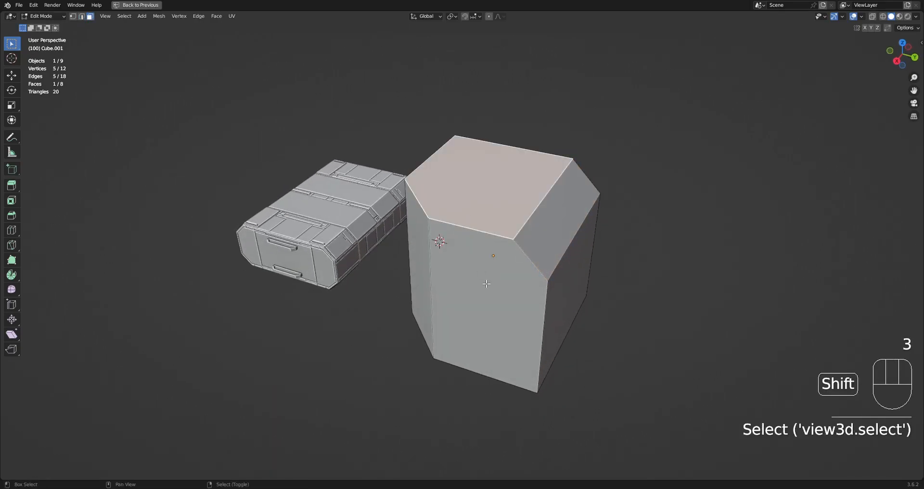
shift+right_click(473, 262)
key(ctrl+shift+x)
click(601, 212)
click(677, 227)
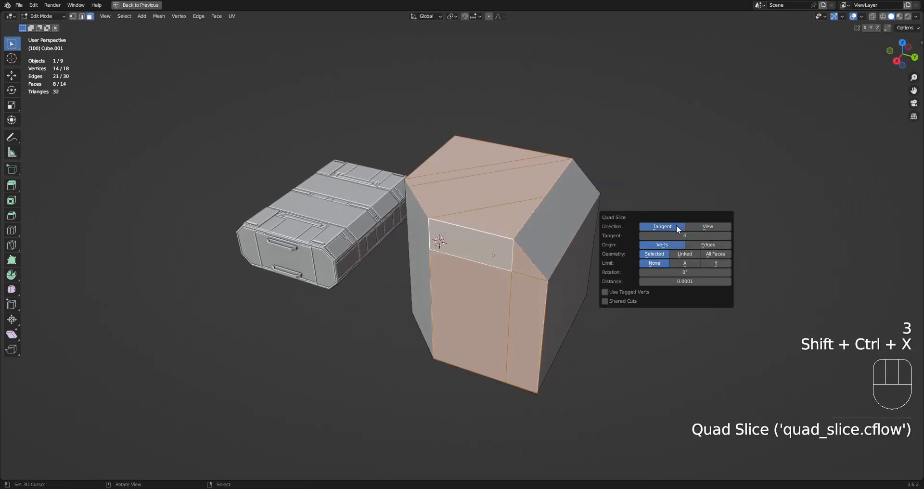
ctrl+scroll(681, 235, up, 1)
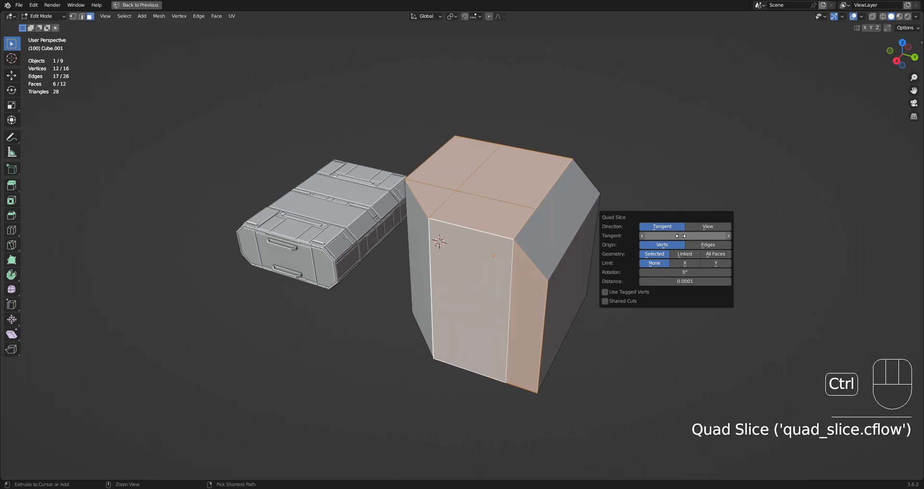
ctrl+scroll(680, 235, up, 2)
key(shift+z)
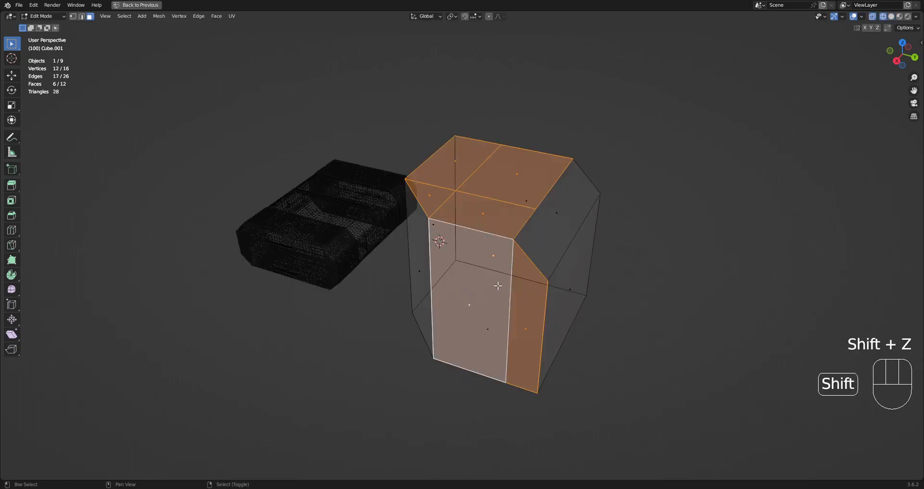
key(shift+z)
key(alt+a)
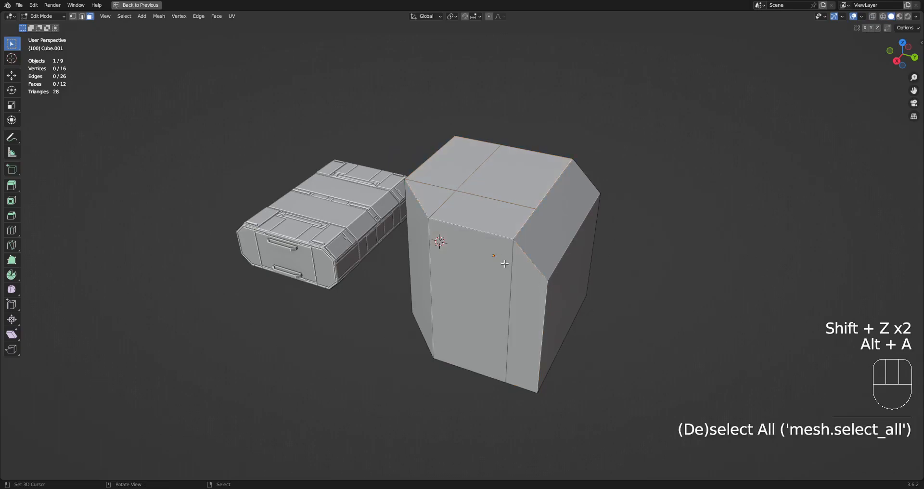
- Annotate the slice directions on the chamfered cube's top and side faces, erase them, and clear the face selection
middle_drag(491, 269, 436, 216)
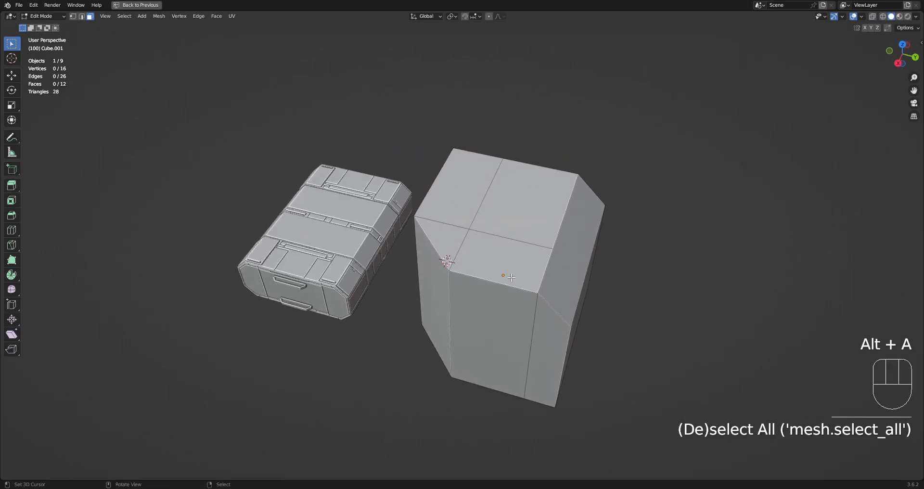
right_drag(455, 144, 443, 172)
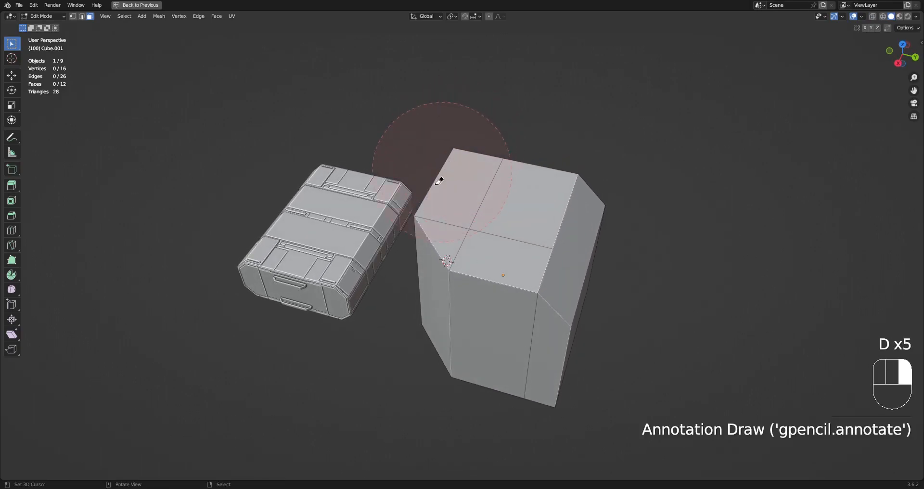
key(3)
click(514, 210)
key(alt+a)
key(c)
click(479, 210)
middle_drag(544, 262, 565, 252)
key(alt+a)
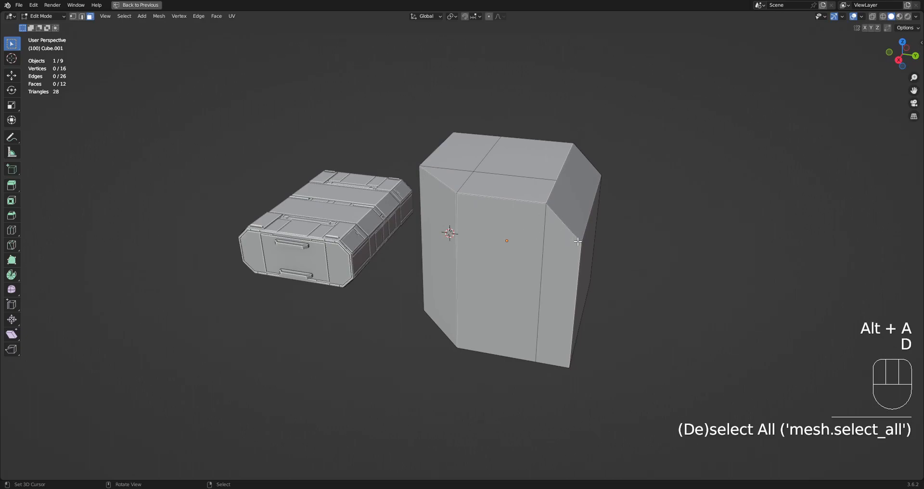
drag(413, 210, 412, 210)
key(d)
right_drag(413, 210, 691, 246)
key(space)
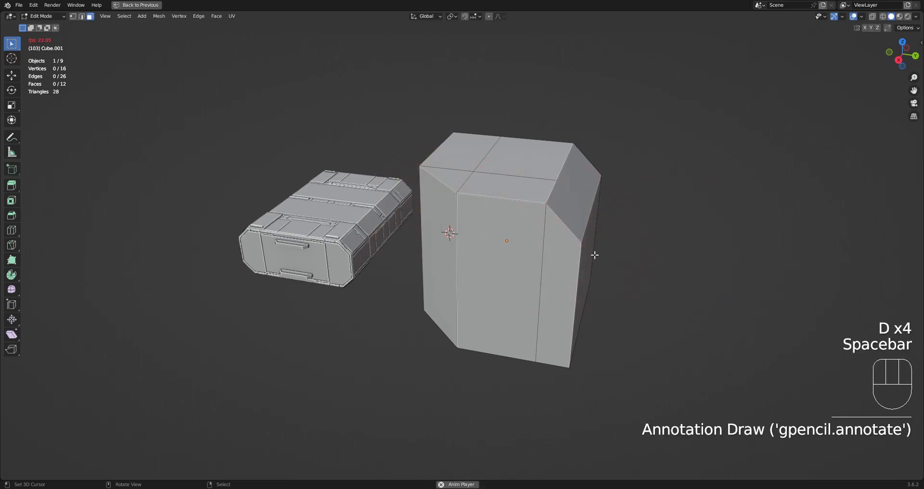
- Dissolve the slice edges on the cube's side face and top face
key(2)
right_click(549, 246)
key(ctrl+x)
middle_drag(548, 245, 484, 259)
key(2)
shift+right_click(410, 264)
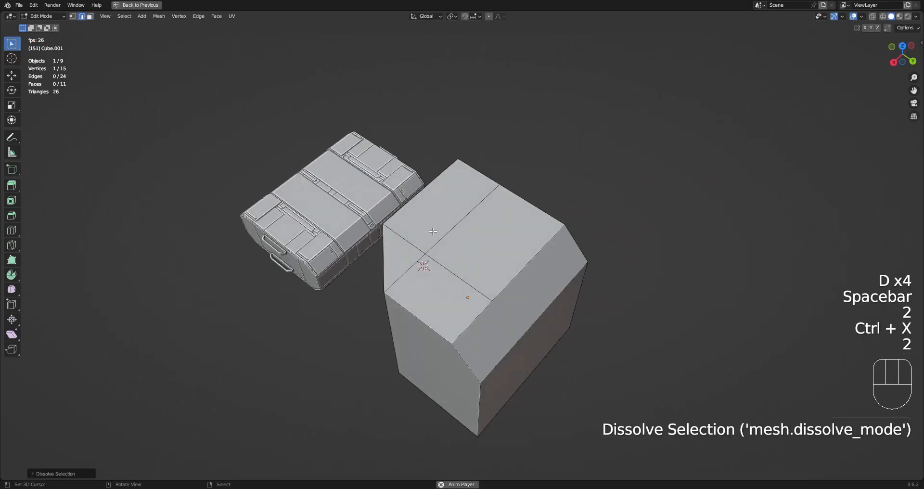
ctrl+right_click(477, 256)
key(ctrl+x)
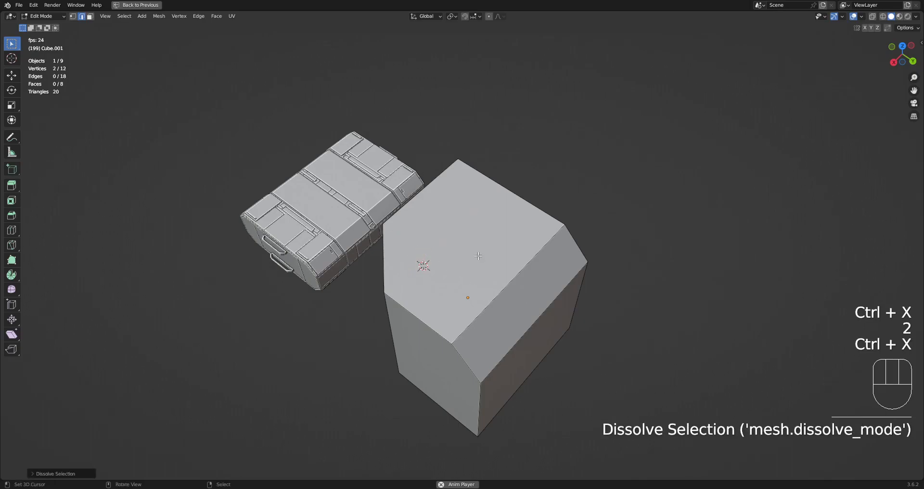
- Extrude the lower edge of the long chamfer about 1.55 m outward along the Y axis
scroll(481, 224, down, 3)
middle_drag(489, 243, 522, 263)
key(space)
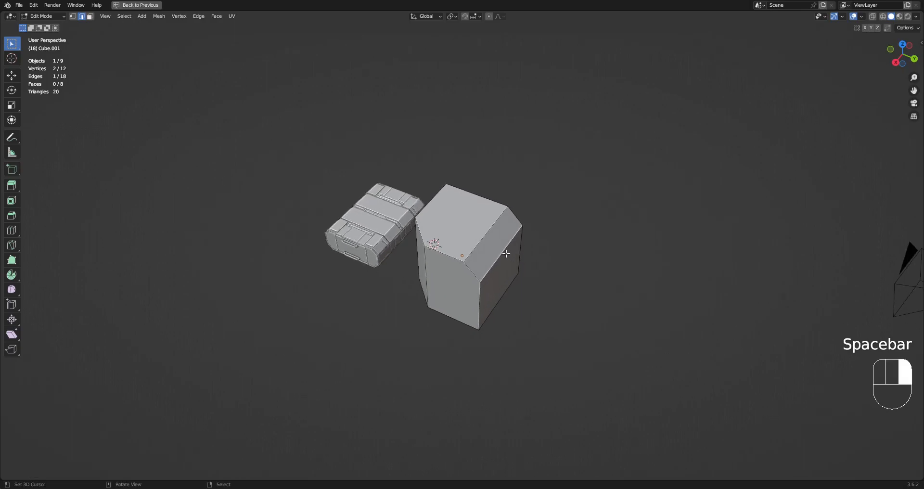
right_click(505, 254)
key(e)
key(y)
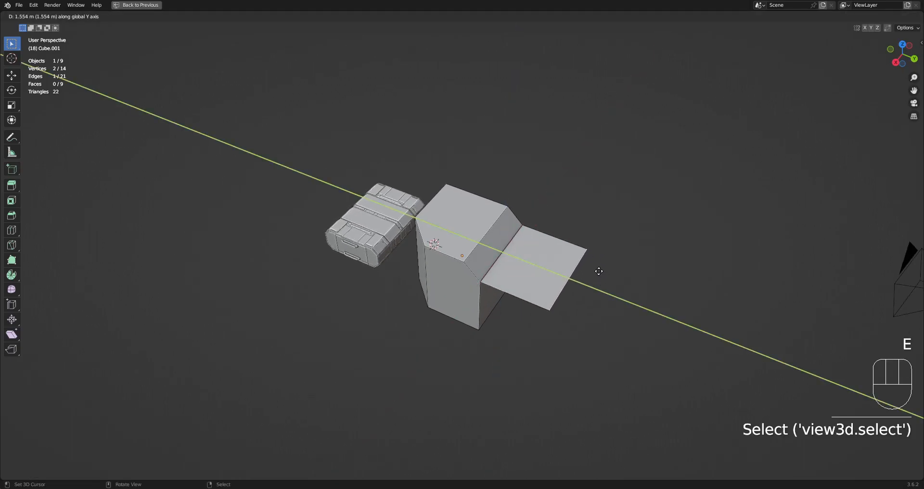
click(601, 270)
- Select the run of faces from the top face across the chamfer to the extruded plane
middle_drag(548, 263, 539, 254)
key(3)
click(472, 216)
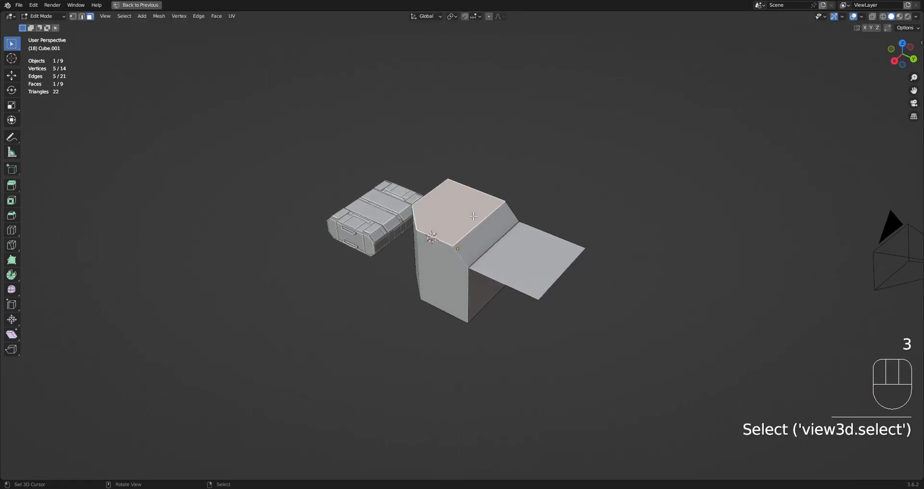
ctrl+click(527, 266)
middle_drag(528, 266, 549, 244)
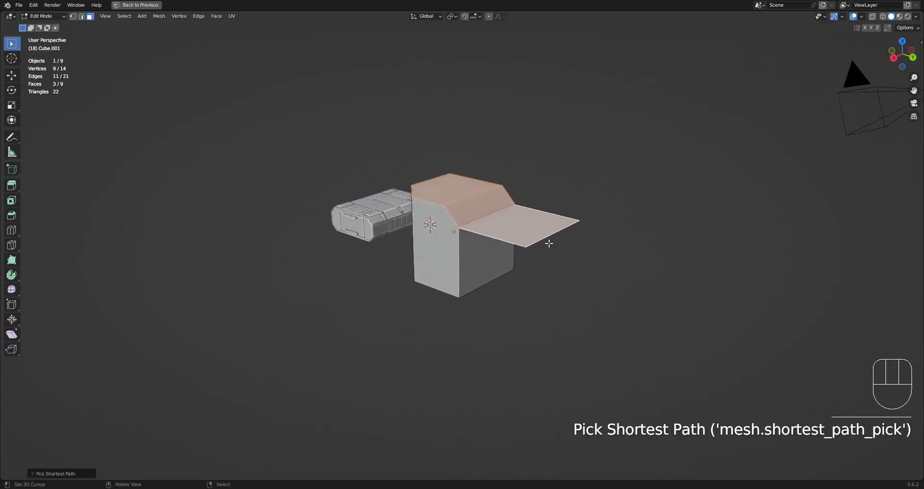
- Extrude the outer edge of the extended plane about 1.5 m downward along the Z axis
key(2)
click(546, 238)
key(e)
key(z)
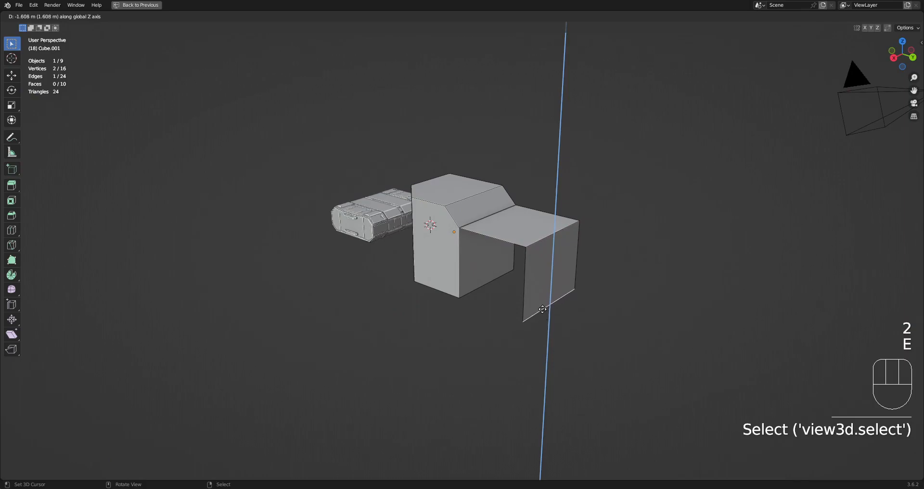
click(542, 305)
- Select the top, chamfer and extended plane faces, toggling the hanging end face in and out of the selection
key(3)
right_click(470, 194)
shift+right_click(484, 206)
shift+right_click(521, 229)
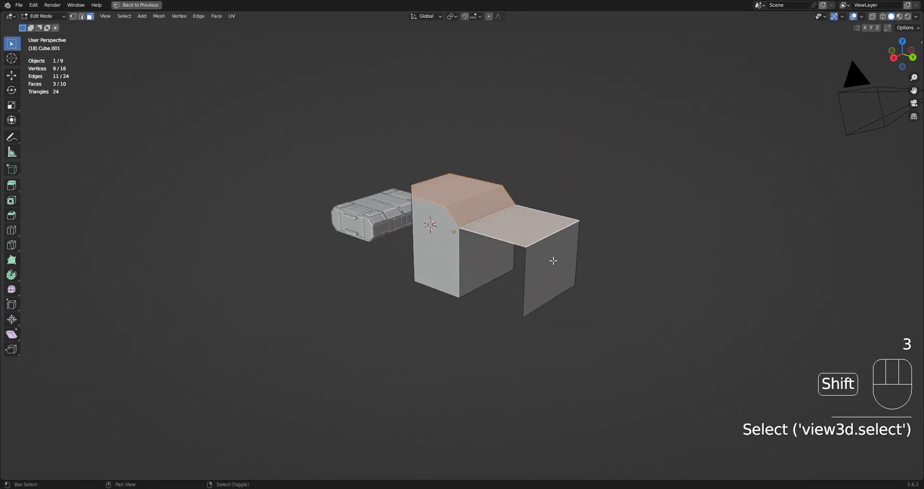
shift+right_click(552, 259)
shift+right_click(567, 261)
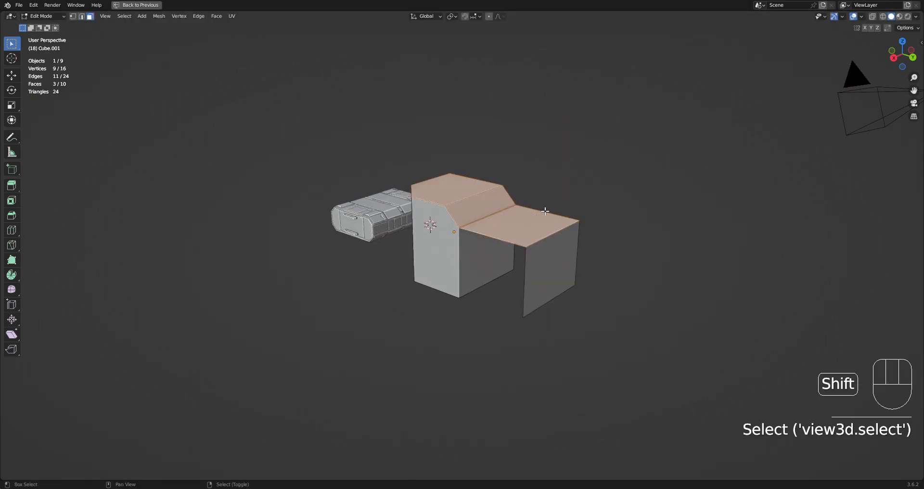
- Select the cube's top face and adjoining side face and run Quad Slice on them with the Tangent direction
middle_drag(534, 277, 555, 290)
right_click(500, 190)
shift+right_click(522, 247)
shift+middle_drag(616, 207, 558, 234)
scroll(599, 235, up, 1)
key(shift+ctrl+x)
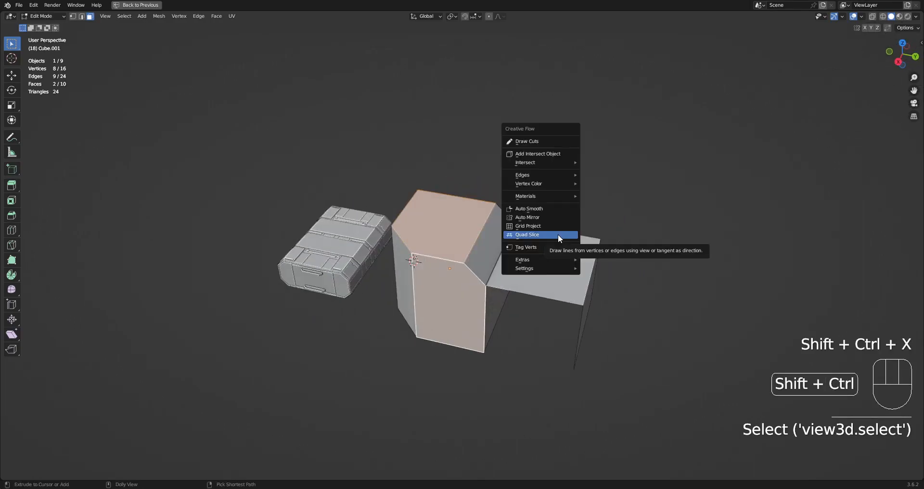
click(531, 234)
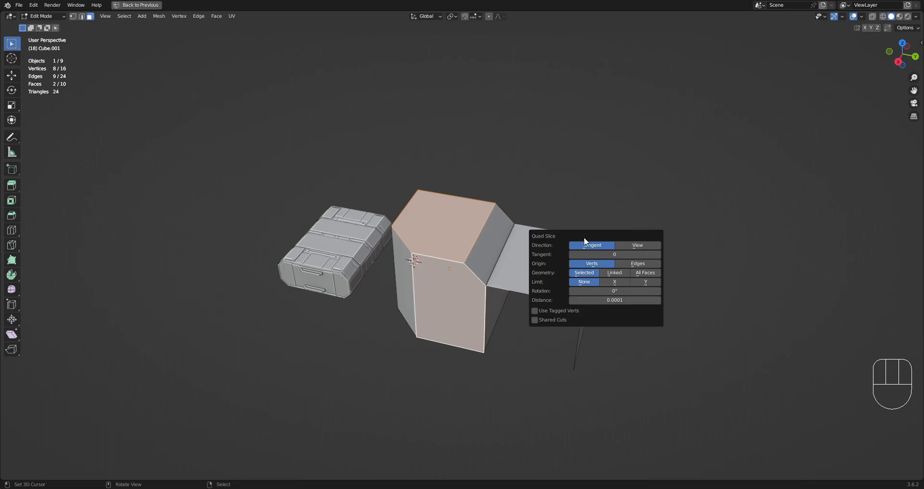
click(588, 243)
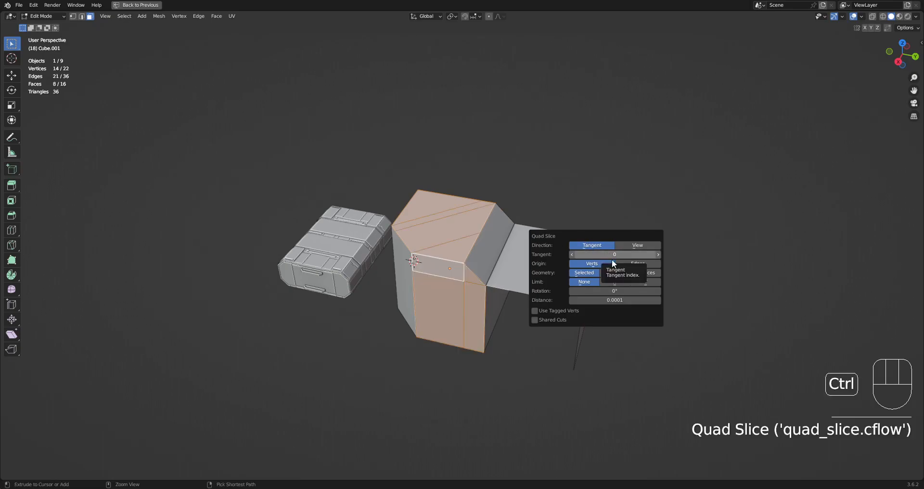
- Inspect the tangent slices on the two faces with the selection cleared, and undo the slice
middle_drag(499, 292, 514, 274)
scroll(510, 274, up, 2)
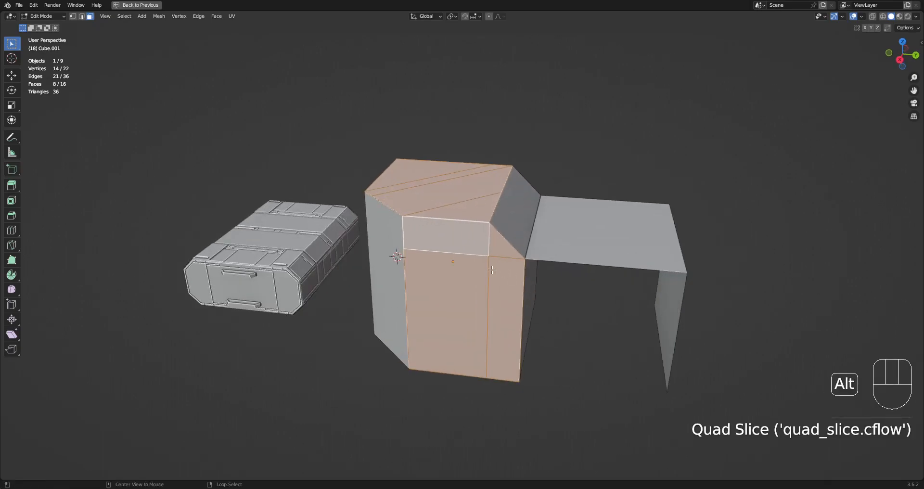
key(alt+a)
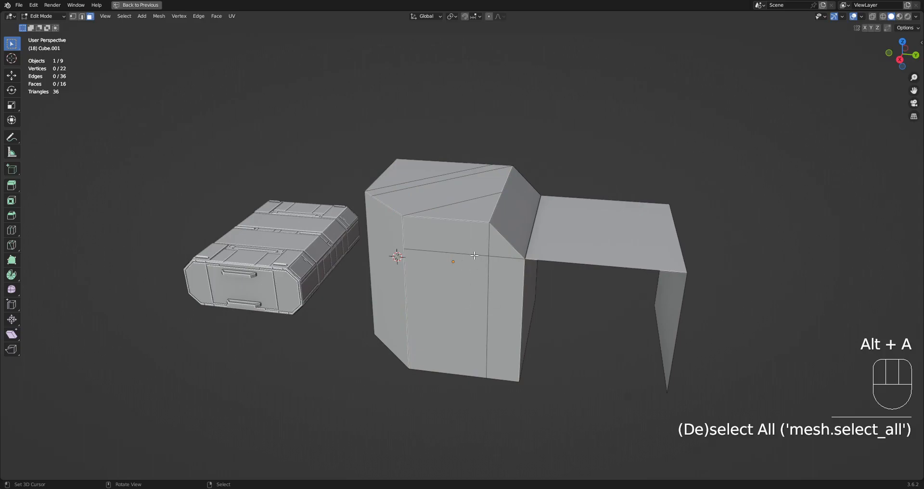
middle_drag(498, 245, 485, 273)
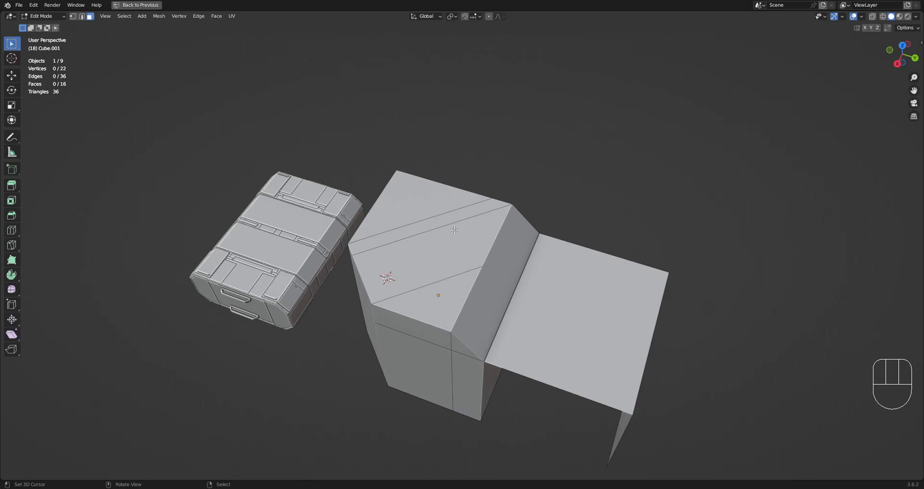
key(ctrl+z)
key(ctrl+z)
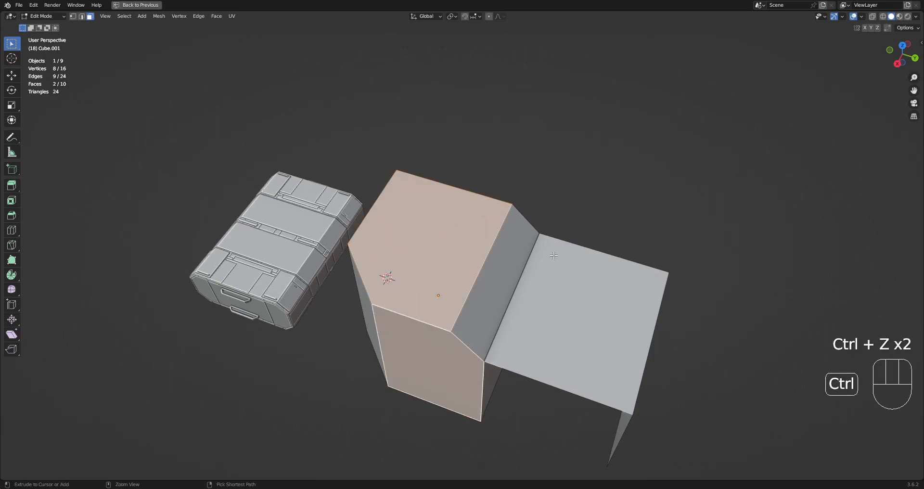
- Replace the selection with the connected run of top face, long chamfer and horizontal extended plane
scroll(468, 253, down, 2)
key(3)
right_click(468, 253)
shift+right_click(496, 249)
shift+right_click(563, 268)
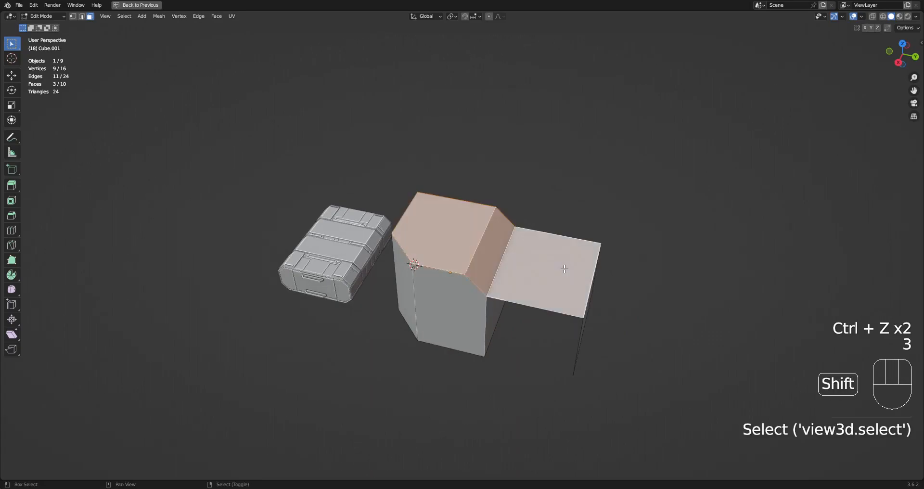
- Return to Object Mode and delete the chamfered cube object
middle_drag(654, 275, 507, 292)
scroll(547, 268, down, 2)
key(Tab)
right_click(469, 246)
scroll(470, 249, up, 1)
key(x)
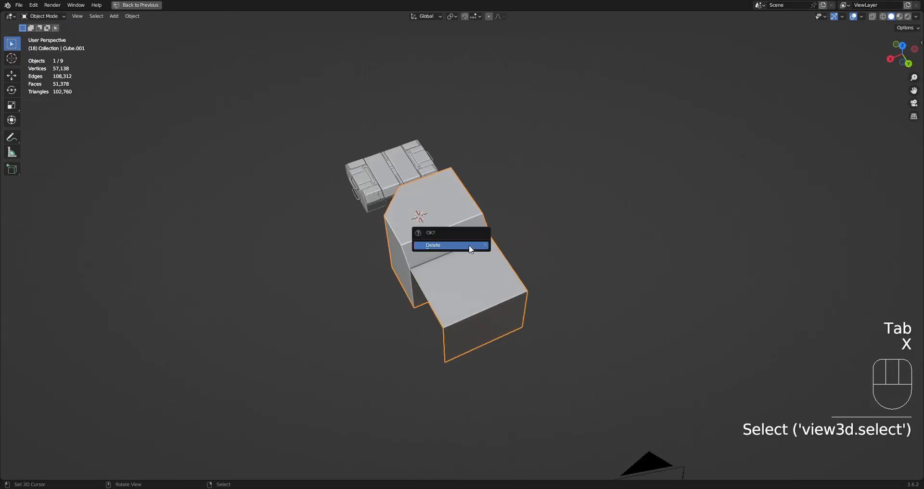
click(437, 247)
- Add a plane mesh in top view and move it clear of the case along the Y axis
middle_drag(445, 243, 505, 268)
scroll(500, 262, up, 3)
key(shift+a)
mouse_move(497, 257)
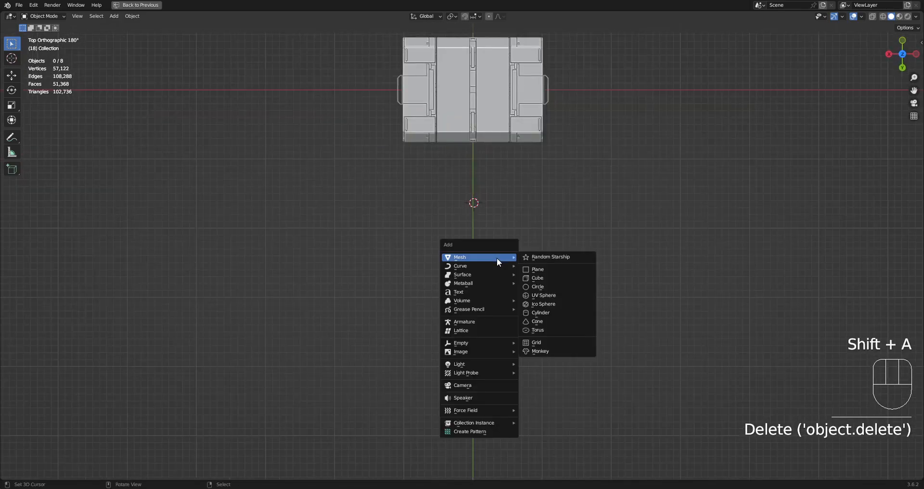
click(537, 270)
scroll(506, 160, down, 2)
key(g)
click(502, 230)
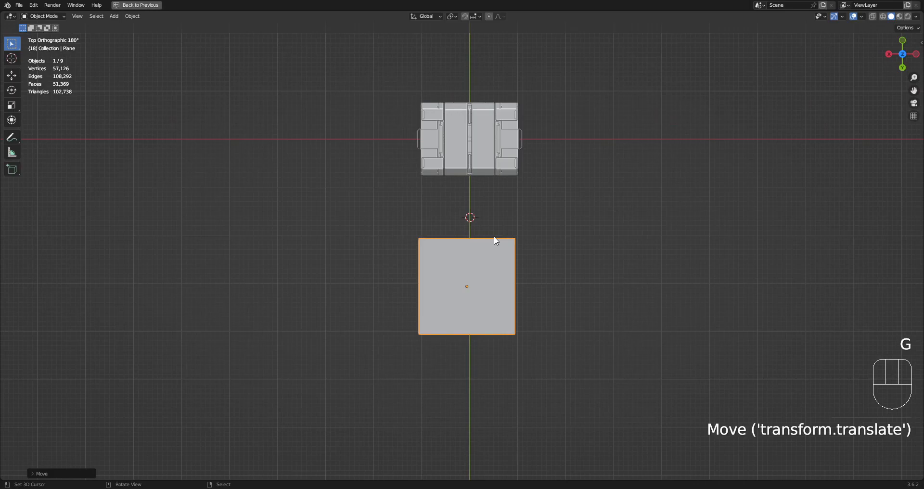
- Enter Edit Mode on the plane and split it into two equal halves with a centred loop cut running along X
scroll(496, 240, up, 4)
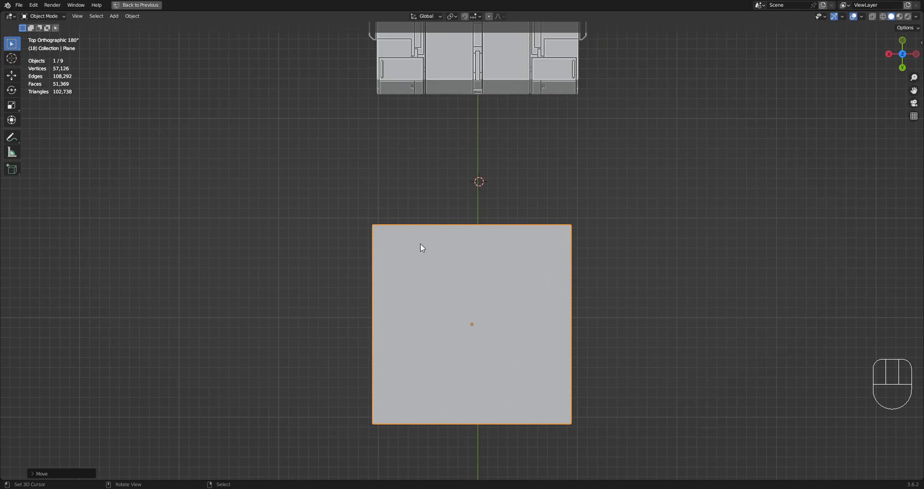
key(Tab)
key(1)
click(400, 228)
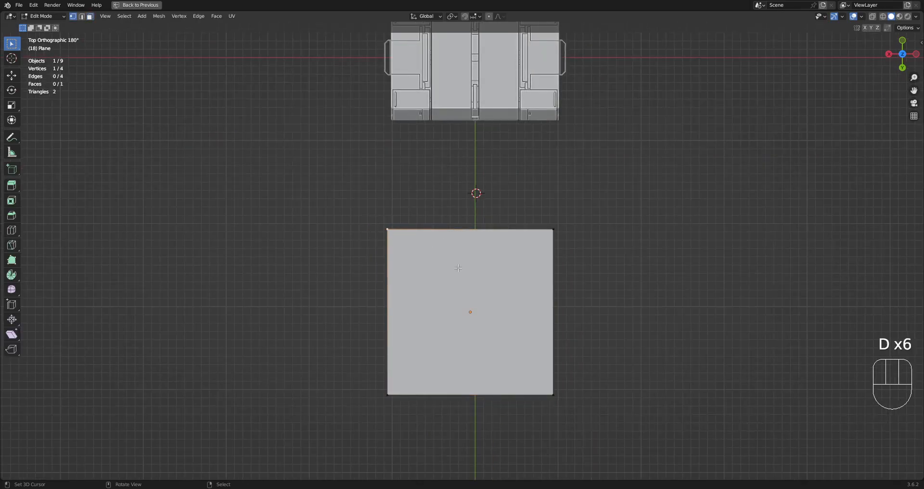
scroll(486, 279, down, 3)
shift+middle_drag(516, 289, 476, 247)
scroll(483, 241, up, 1)
key(ctrl+r)
click(494, 221)
right_click(487, 242)
- Extrude one half's short side edge diagonally outward and downward in the back view
key(3)
right_click(481, 260)
key(2)
right_click(474, 259)
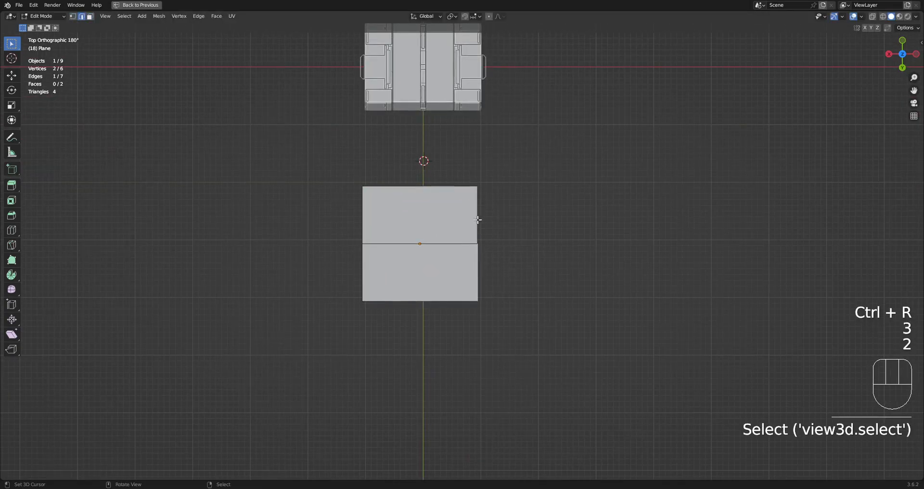
middle_drag(476, 256, 515, 268)
key(e)
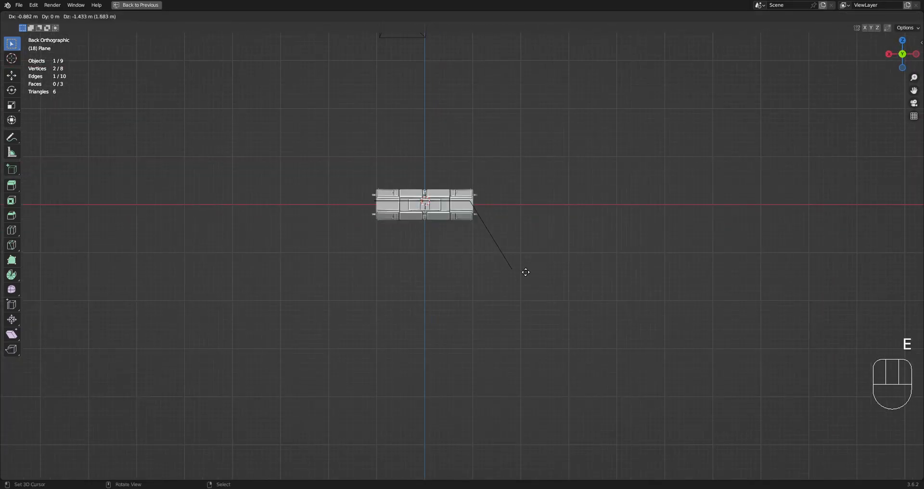
click(505, 238)
- Extend the strip with one horizontal and one sloping downward extrusion, and reposition its end edge to form a step
shift+middle_drag(577, 250, 527, 242)
middle_drag(527, 242, 571, 256)
key(e)
click(537, 240)
key(e)
click(563, 270)
key(g)
click(581, 251)
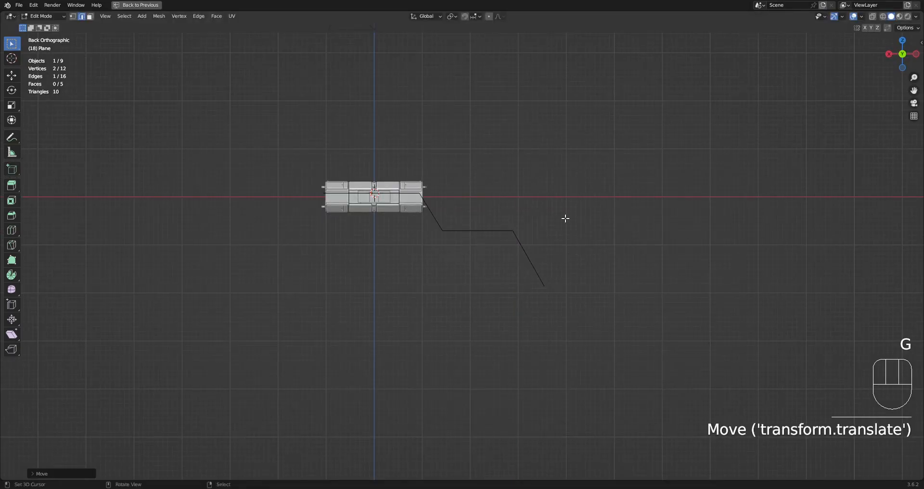
- Bevel the strip's outer bend edge about 0.5 m wide with 9 segments to make a rounded curve
middle_drag(560, 218, 524, 247)
key(2)
click(511, 247)
key(ctrl+b)
scroll(598, 254, up, 5)
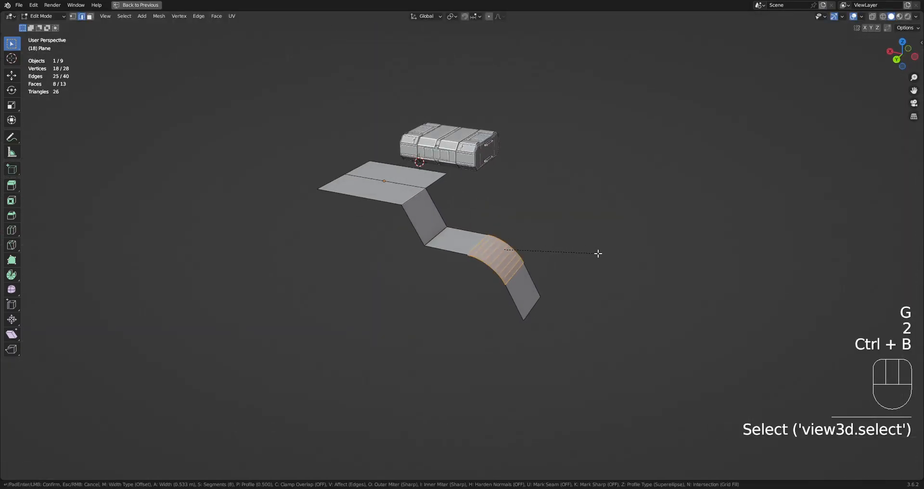
- Bevel the far outer corner vertex of the plane half that carries the strip
key(1)
middle_drag(592, 252, 295, 240)
click(298, 239)
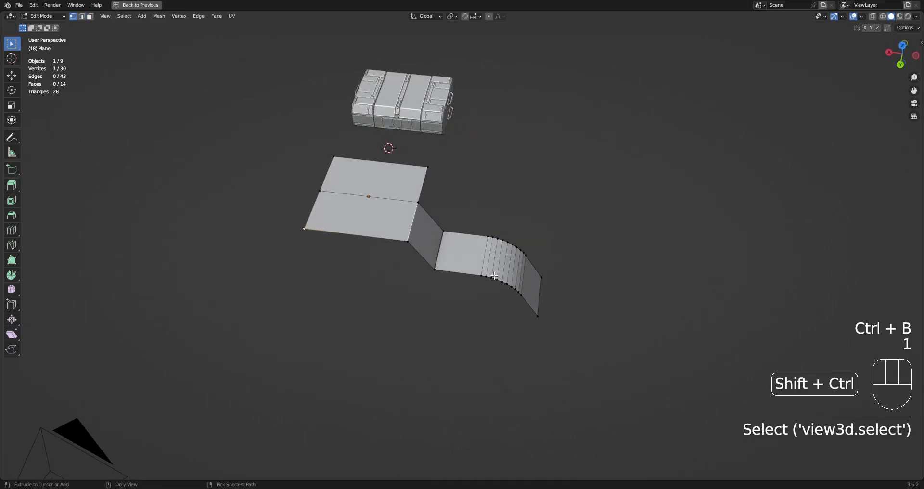
key(shift+ctrl+b)
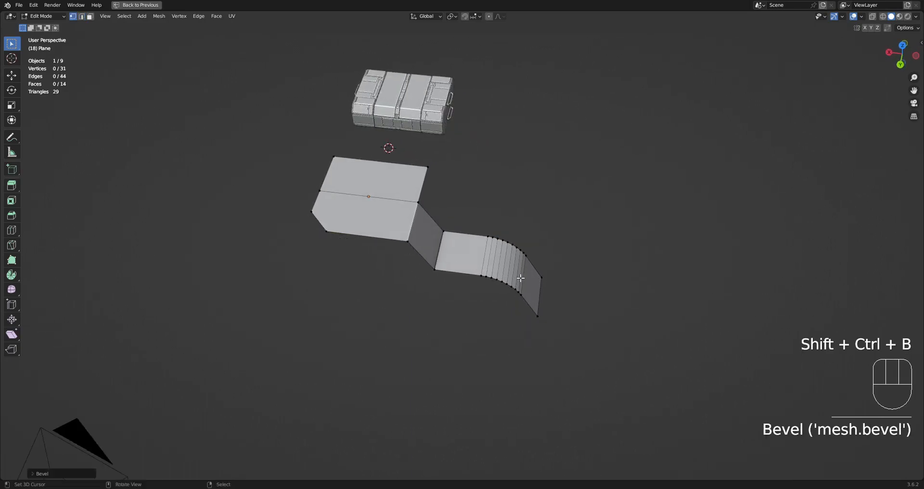
click(520, 278)
- Select the face path from the bevelled plane half to the strip's end and run Quad Slice with the Tangent direction
key(3)
click(387, 222)
ctrl+click(534, 282)
alt+middle_drag(583, 226, 591, 249)
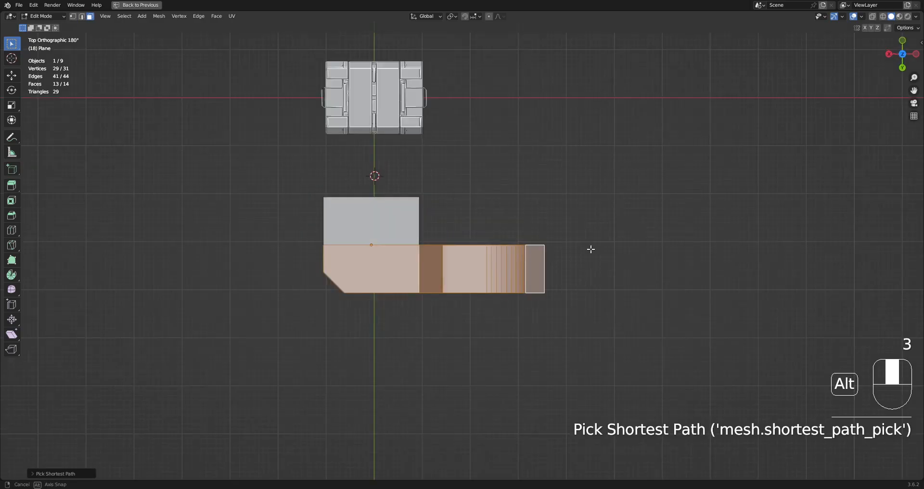
key(shift+ctrl+x)
click(578, 224)
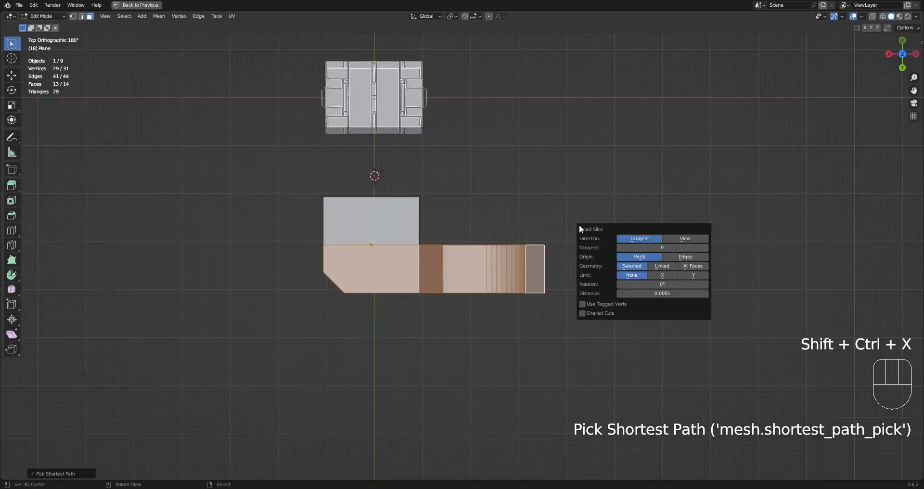
click(625, 238)
- Undo the Quad Slice, the face path selection and the corner bevel
middle_drag(560, 341, 508, 281)
key(ctrl+z)
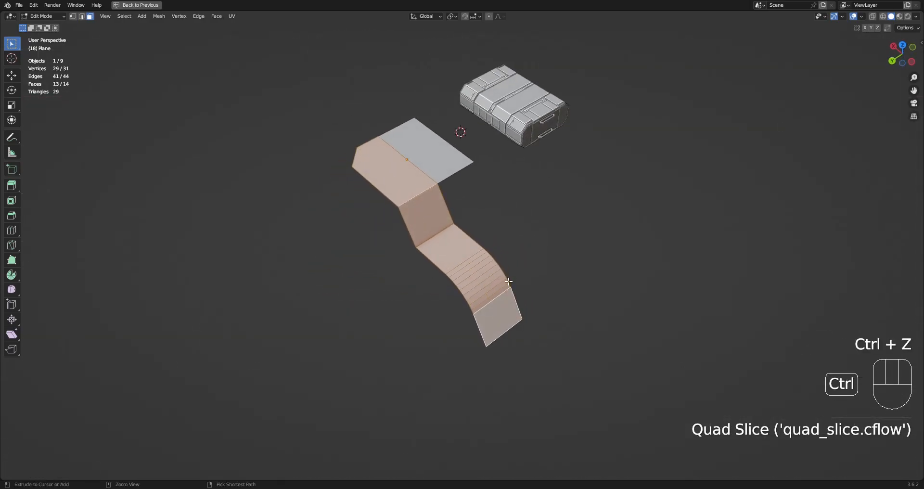
key(ctrl+z)
key(ctrl+z)
key(ctrl+z)
key(ctrl+z)
key(ctrl+z)
key(ctrl+z)
key(ctrl+z)
- Select the stepped and curved strip faces and delete them, keeping the two plane halves
key(3)
click(463, 266)
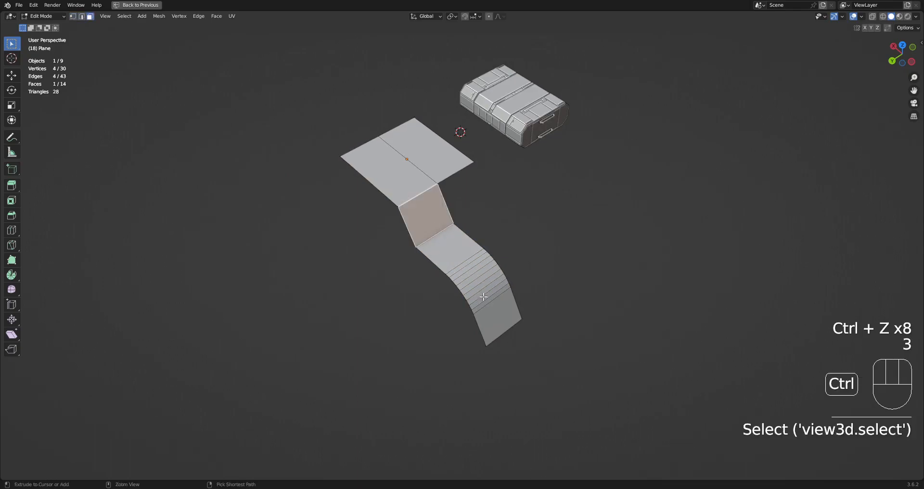
ctrl+right_click(501, 320)
key(x)
click(474, 262)
- Extrude the same half's short side edge to the cursor five times in top view, curving the strip into a hook
middle_drag(396, 239, 435, 258)
key(2)
right_click(431, 233)
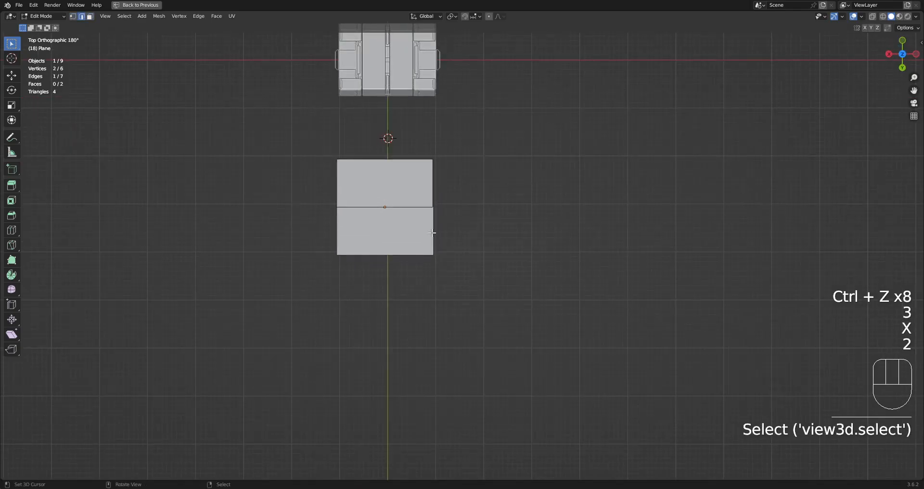
ctrl+shift+right_click(483, 253)
ctrl+shift+right_click(505, 307)
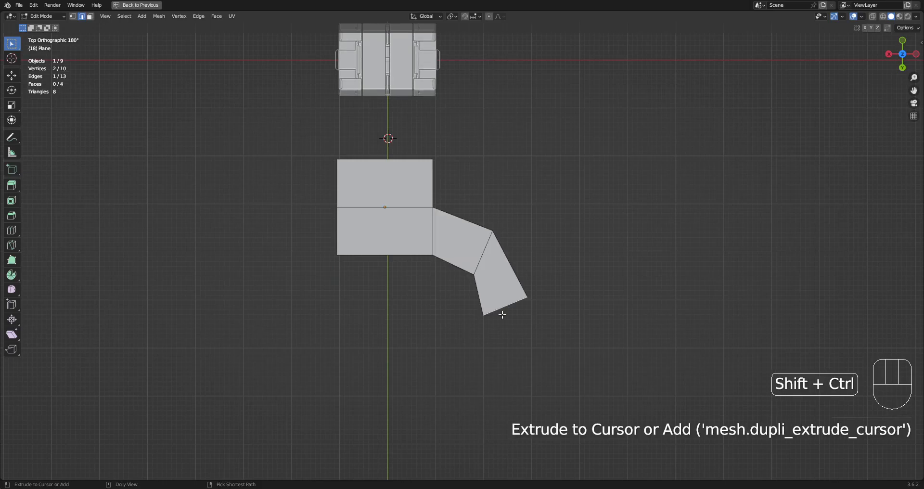
ctrl+shift+right_click(491, 347)
ctrl+shift+right_click(449, 374)
ctrl+right_click(392, 368)
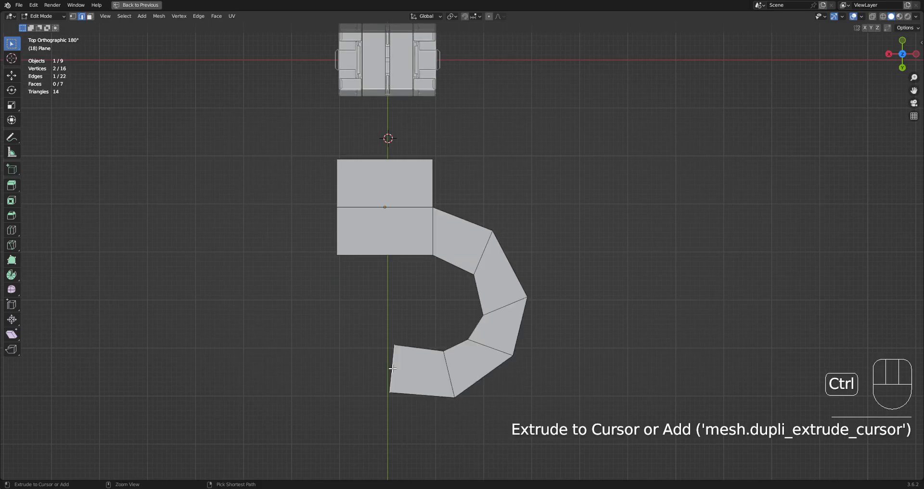
- Move and rotate the hook's end edge to square off the final segment
key(g)
click(428, 357)
key(r)
click(502, 345)
key(g)
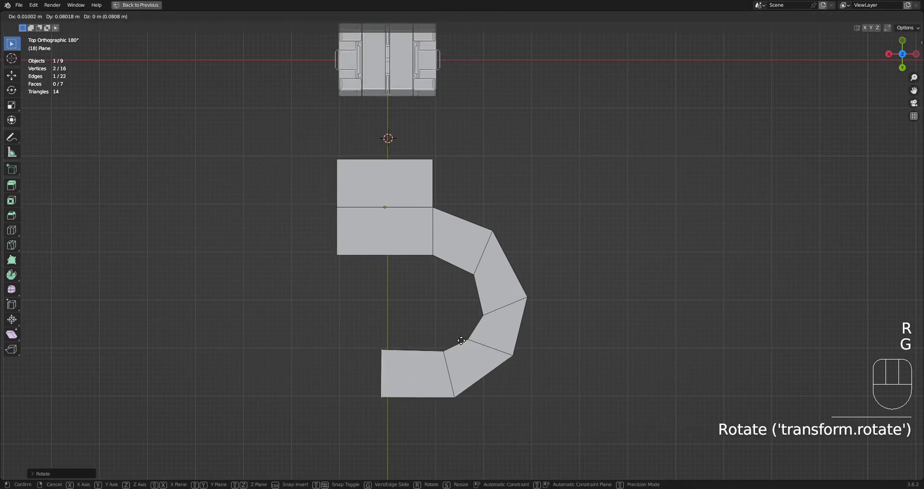
click(461, 340)
middle_drag(461, 340, 457, 194)
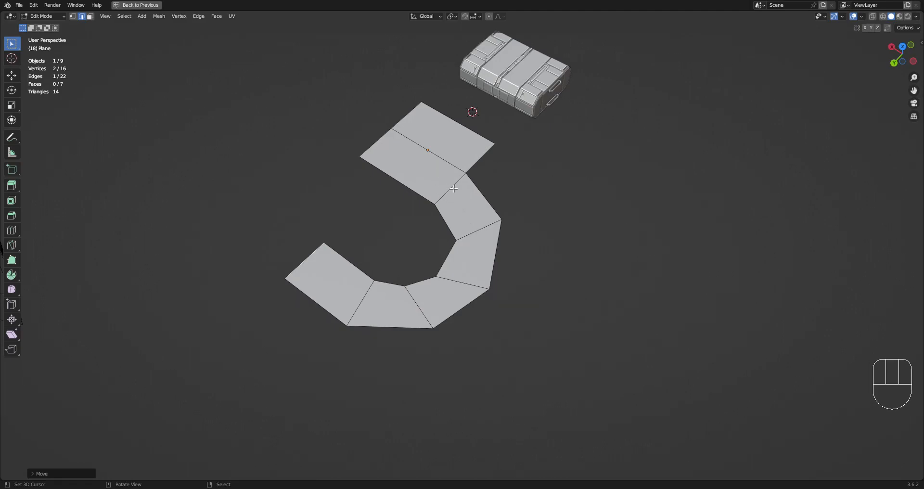
- Select the six connected faces from the adjoining plane half around the hook to its end
middle_drag(509, 250, 477, 242)
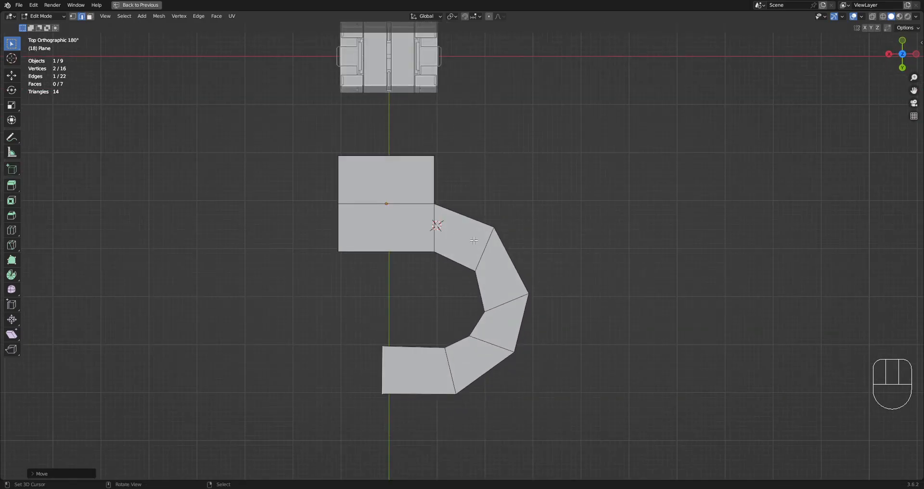
key(3)
shift+click(389, 220)
shift+click(463, 238)
shift+click(498, 272)
shift+click(497, 333)
shift+click(475, 375)
shift+click(418, 370)
- Try Quad Slice with the Tangent direction on the hook's faces, undo it, and clear the selection
scroll(565, 234, up, 3)
key(shift+ctrl+x)
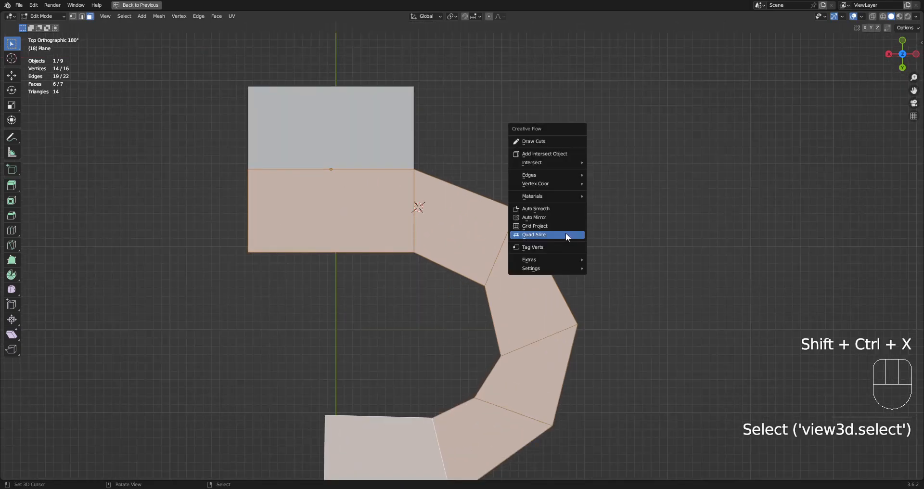
click(565, 233)
click(636, 247)
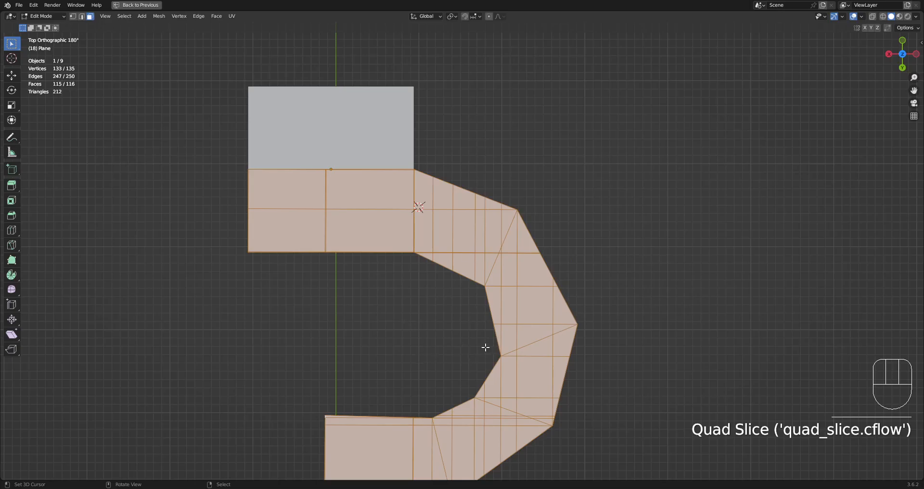
key(ctrl+z)
key(alt+a)
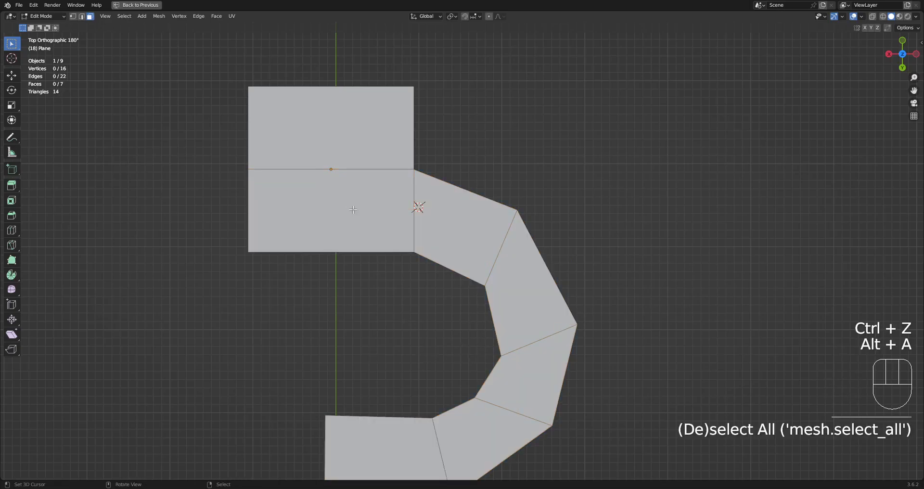
- Select the six hook faces again, starting from the adjoining plane half
shift+click(352, 210)
shift+click(421, 207)
shift+click(530, 319)
shift+click(507, 408)
shift+click(485, 426)
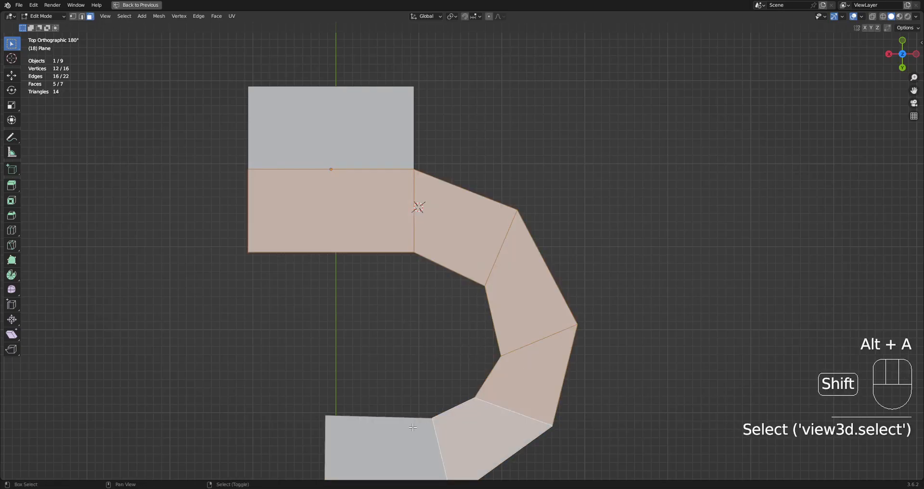
shift+click(410, 427)
scroll(468, 384, down, 4)
shift+middle_drag(505, 351, 505, 345)
mouse_move(568, 355)
middle_down()
mouse_move(522, 315)
mouse_move(495, 319)
mouse_move(571, 336)
mouse_move(571, 345)
mouse_move(566, 338)
middle_up()
- Return to Object Mode and delete the hook-shaped plane object
key(Tab)
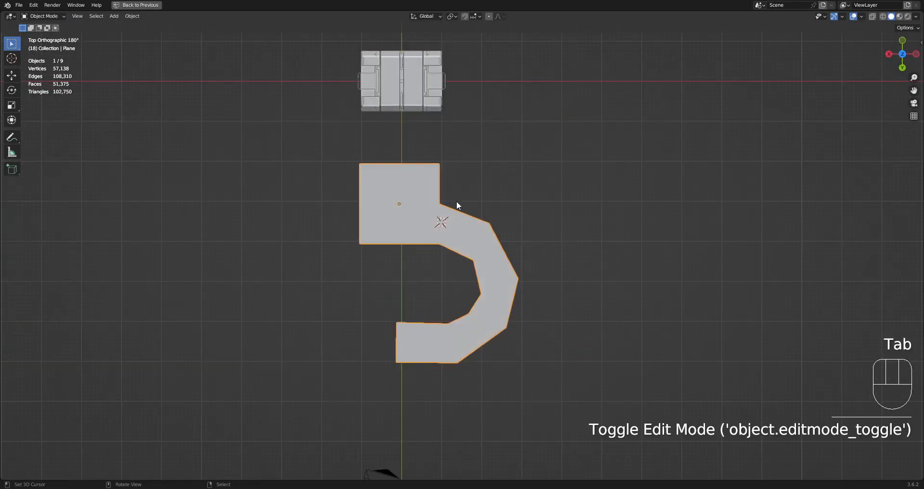
key(x)
click(454, 196)
shift+middle_drag(458, 204, 512, 396)
scroll(514, 397, up, 4)
middle_drag(483, 310, 507, 284)
scroll(507, 284, up, 3)
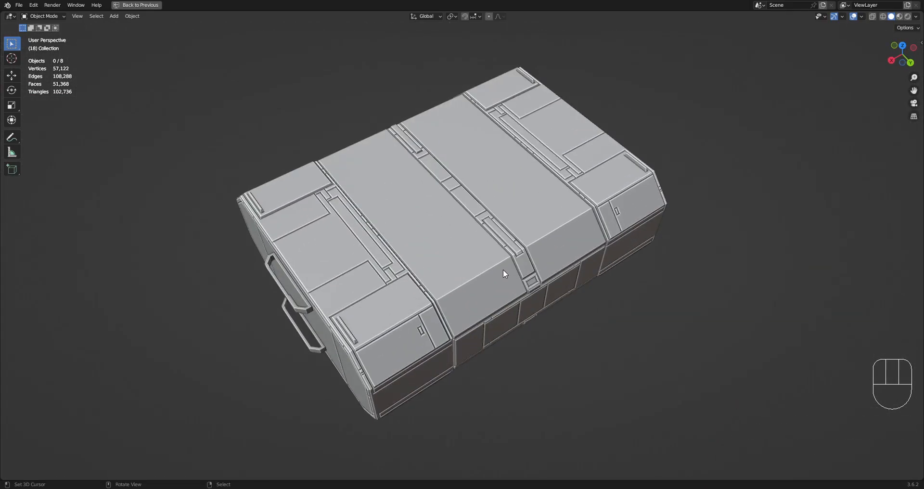
- Select the Cube_RPanel object and check its mesh by switching Edit Mode on and off twice
right_click(493, 258)
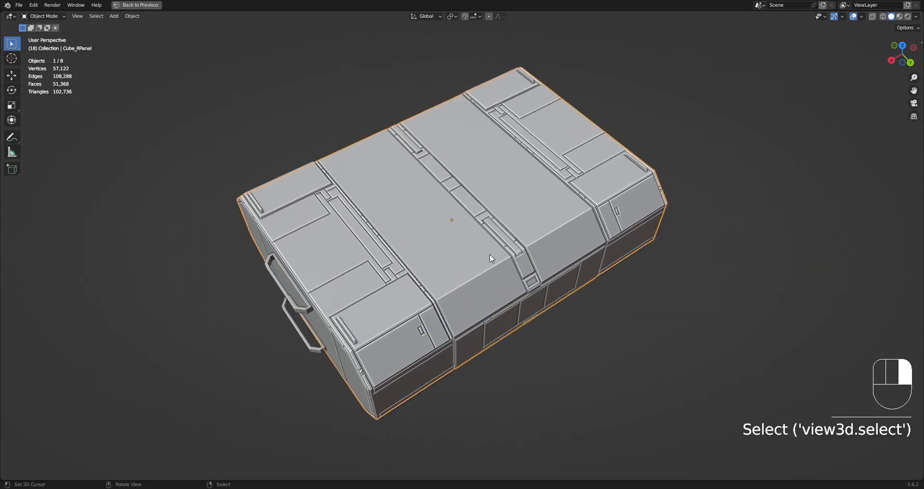
key(Tab)
scroll(492, 257, up, 4)
key(Tab)
key(Tab)
scroll(492, 256, down, 3)
key(Tab)
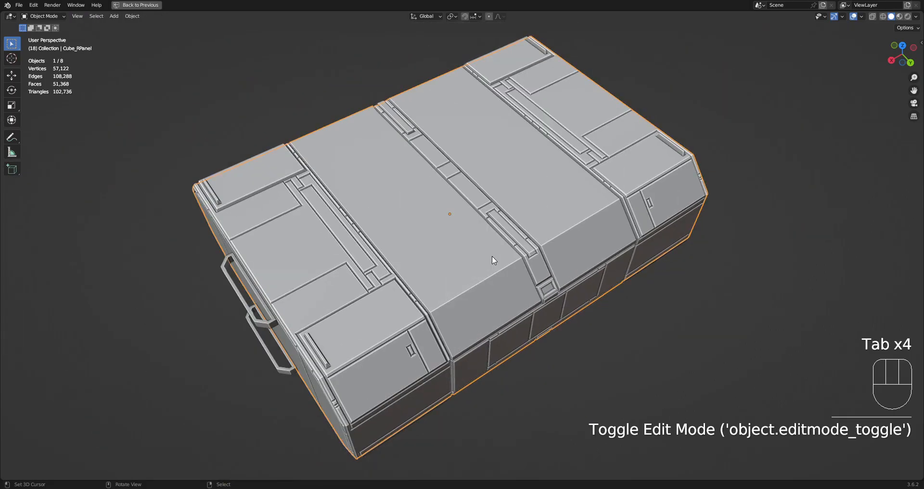
- Restore the full window layout, isolate the base Cube by hiding the other objects, and enter Edit Mode on it
key(ctrl+space)
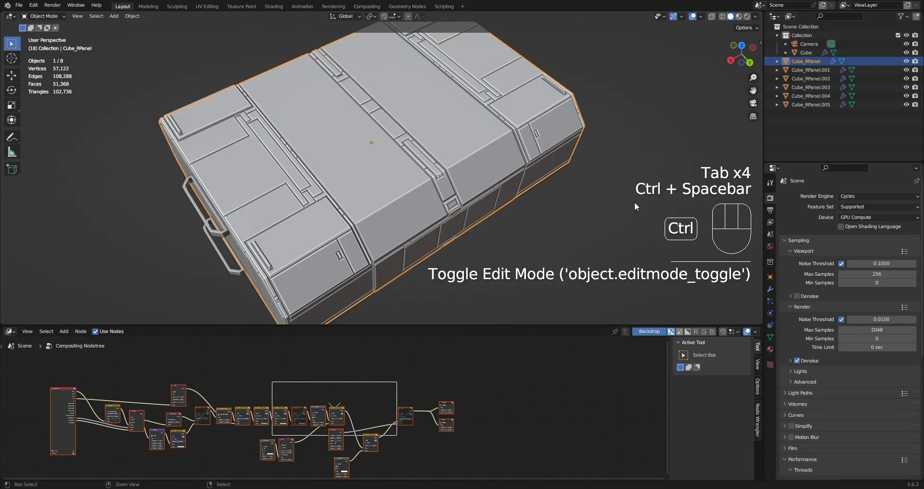
click(812, 51)
key(shift+h)
mouse_move(468, 239)
middle_down()
mouse_move(478, 199)
mouse_move(474, 225)
middle_up()
key(Tab)
- Show the selectable restriction toggle in the Outliner and return the Cube to Object Mode
click(899, 16)
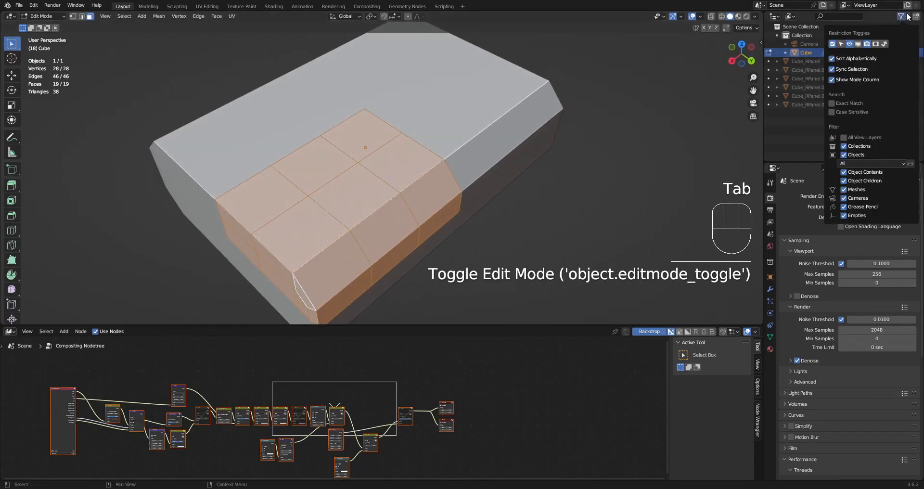
click(841, 44)
key(Tab)
mouse_move(514, 189)
middle_down()
mouse_move(509, 181)
mouse_move(525, 178)
middle_up()
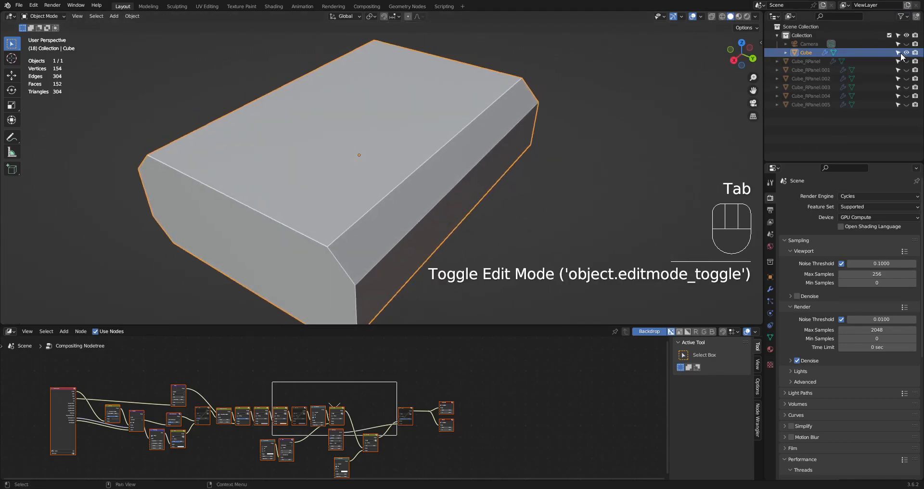
- Reveal all hidden objects, clear the selection, and hide only the base Cube
key(alt+h)
key(alt+a)
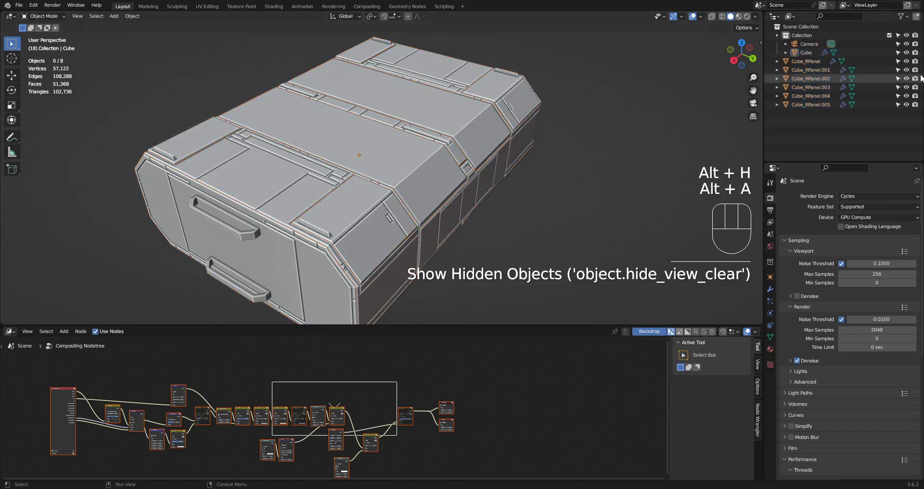
click(905, 52)
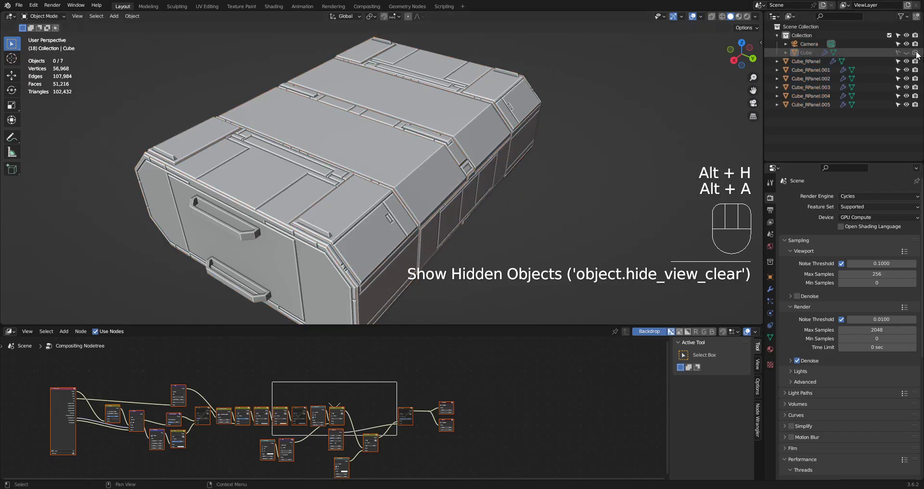
middle_drag(605, 166, 494, 220)
- Maximize the viewport and try moving the Cube_RPanel and Cube_RPanel.004 panel objects one at a time, cancelling each move
key(ctrl+space)
click(429, 199)
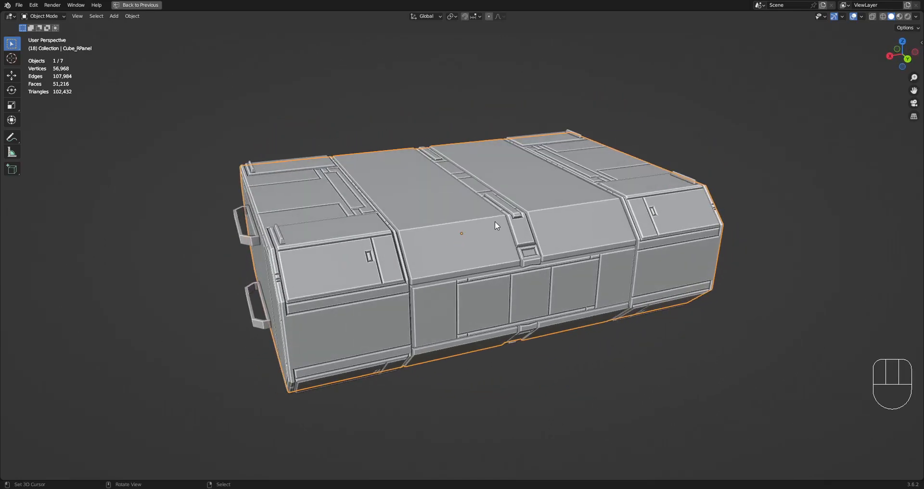
key(g)
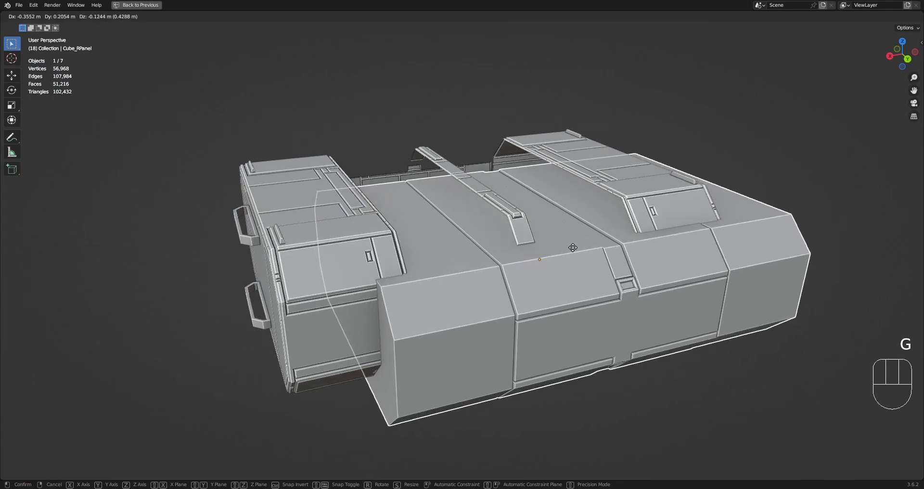
right_click(573, 247)
middle_drag(382, 251, 403, 277)
right_click(403, 275)
key(g)
right_click(246, 261)
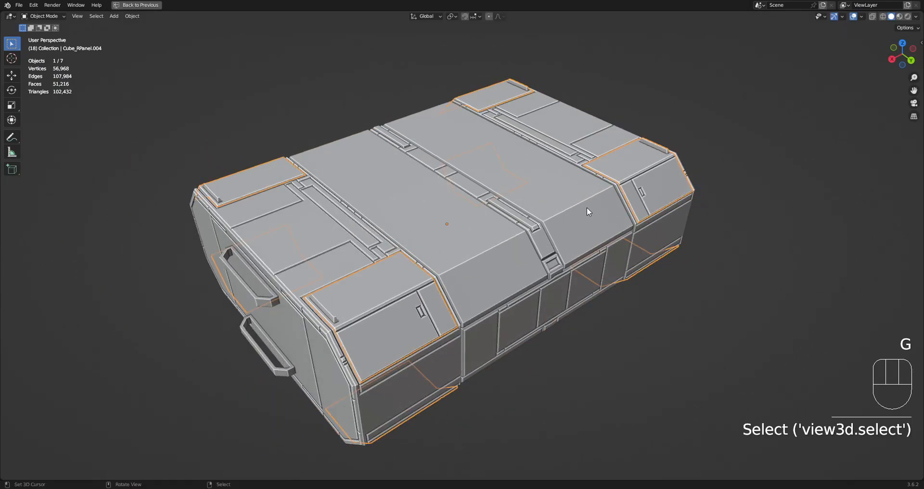
- Restore the full window layout and deselect all objects
key(ctrl+space)
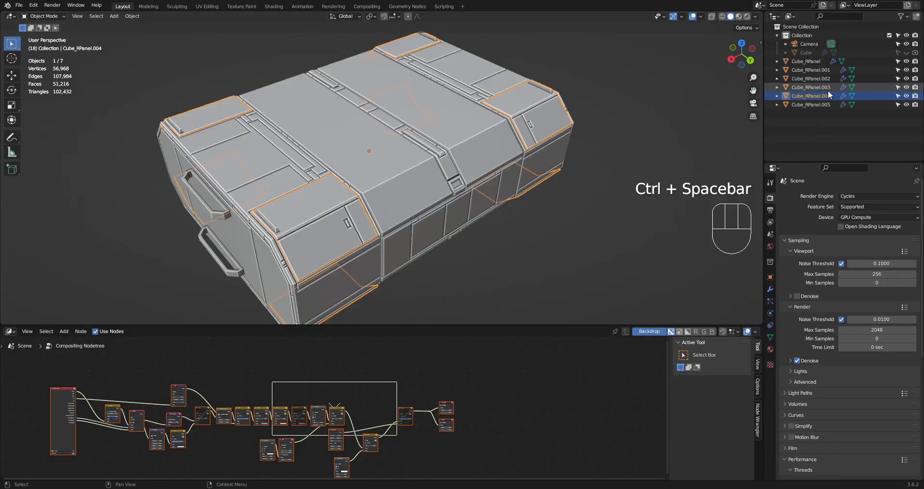
shift+middle_drag(395, 215, 428, 243)
mouse_move(599, 240)
middle_down()
mouse_move(579, 127)
mouse_move(563, 204)
mouse_move(604, 241)
mouse_move(590, 235)
middle_up()
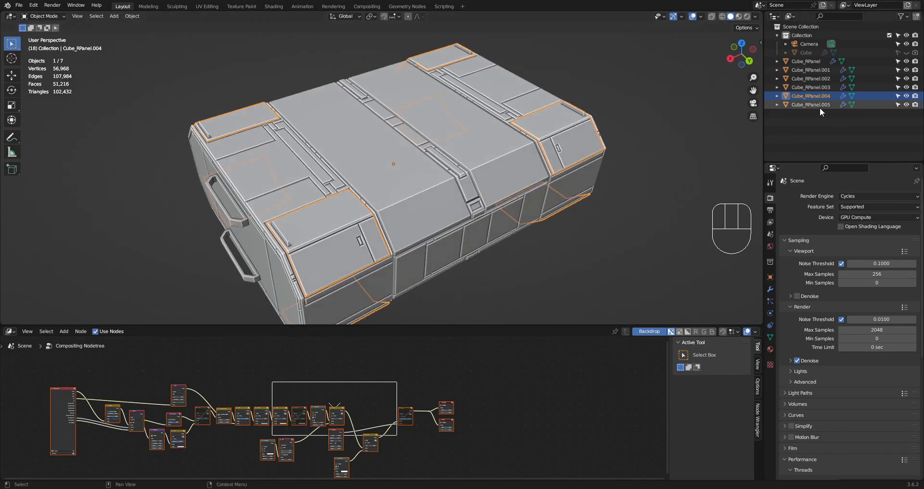
key(alt+a)
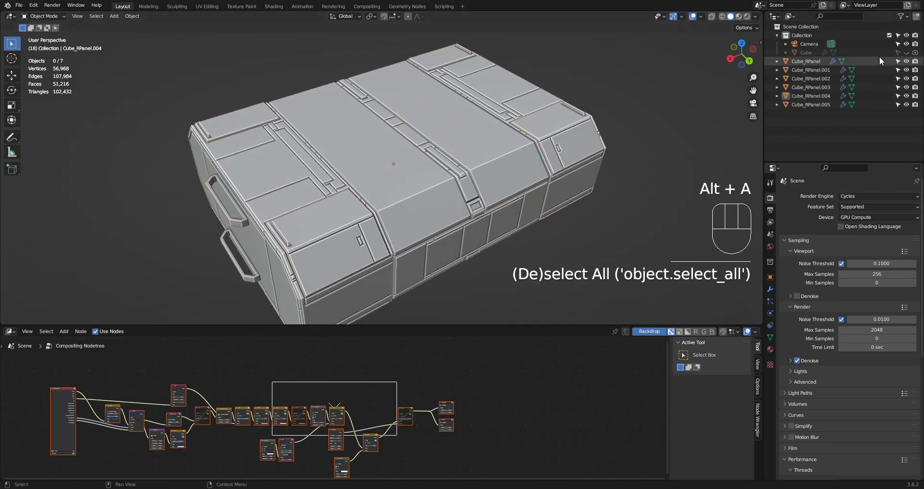
key(ctrl)
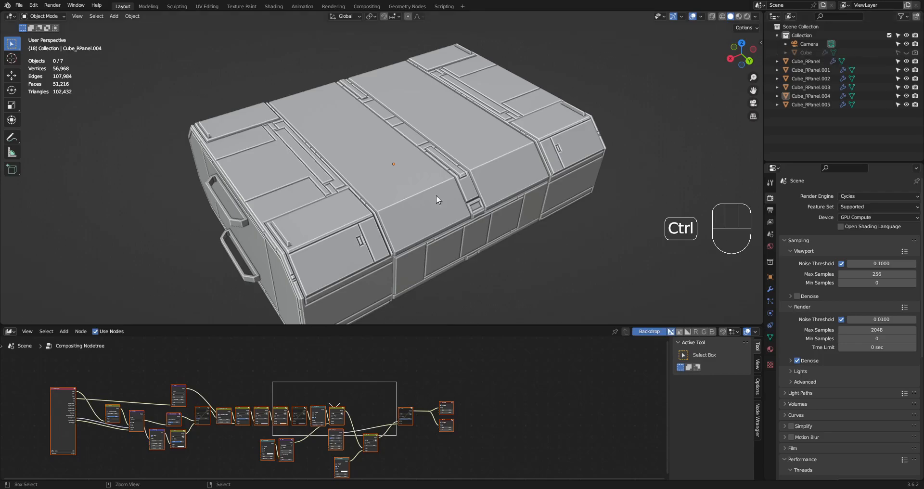
- Maximize the viewport, select Cube_RPanel, and extend the selection to all visible mesh objects with Select Grouped by Type
key(ctrl+space)
shift+click(512, 216)
shift+middle_drag(555, 191, 506, 215)
key(shift+g)
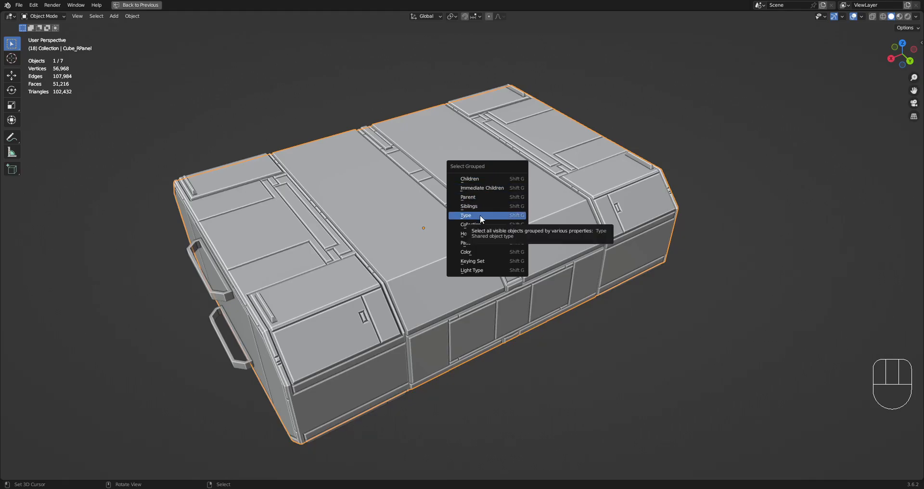
key(shift+g)
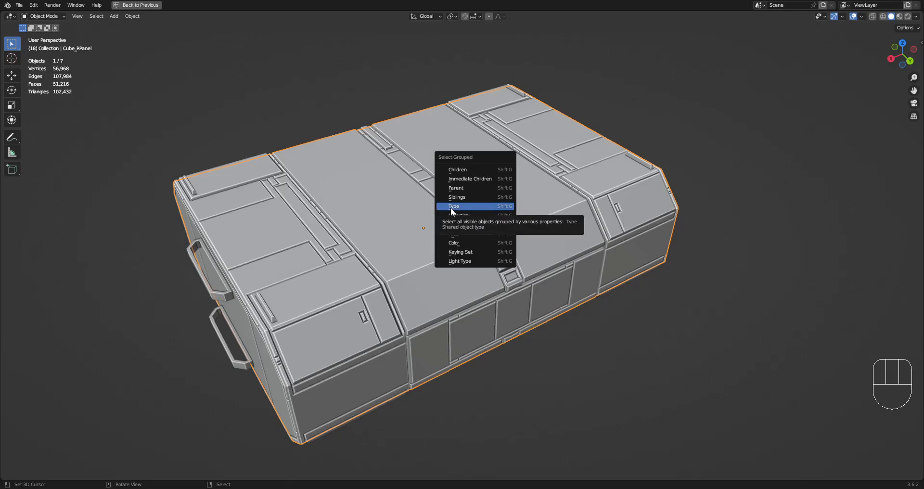
key(Escape)
key(shift+g)
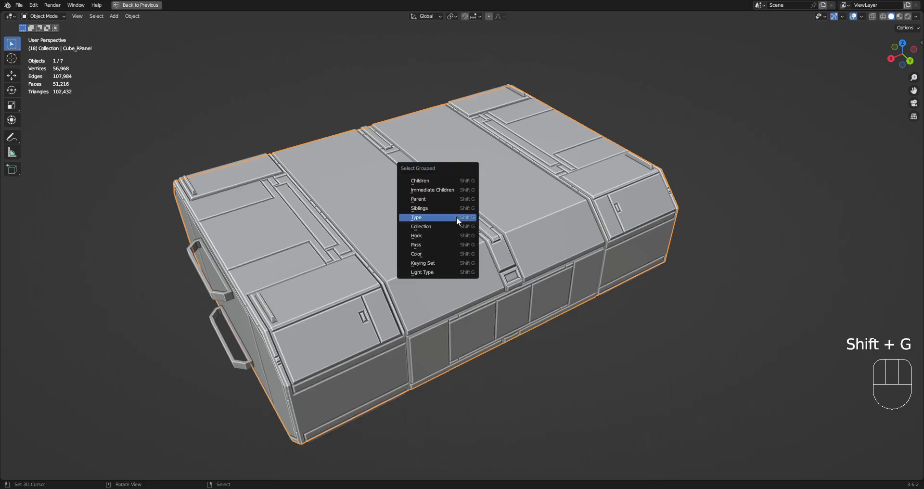
click(456, 219)
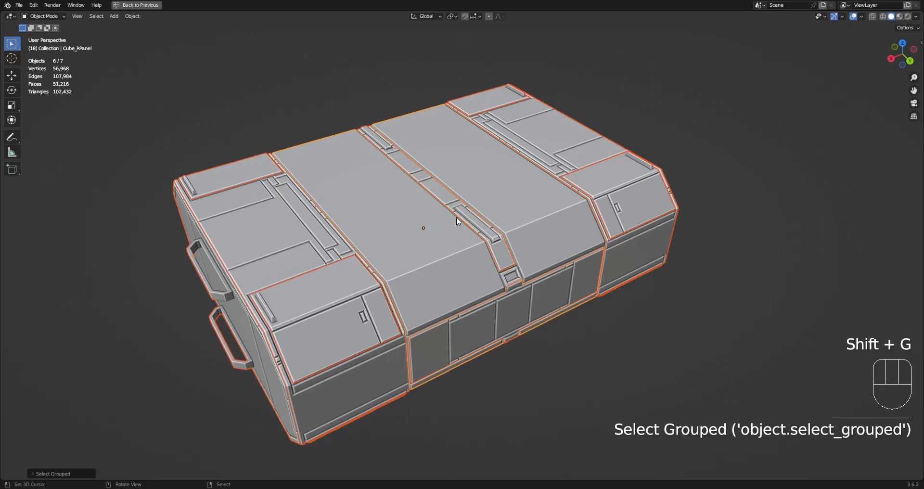
- Enter Edit Mode on all selected panel objects, select every face, and apply Limited Dissolve
key(Tab)
key(a)
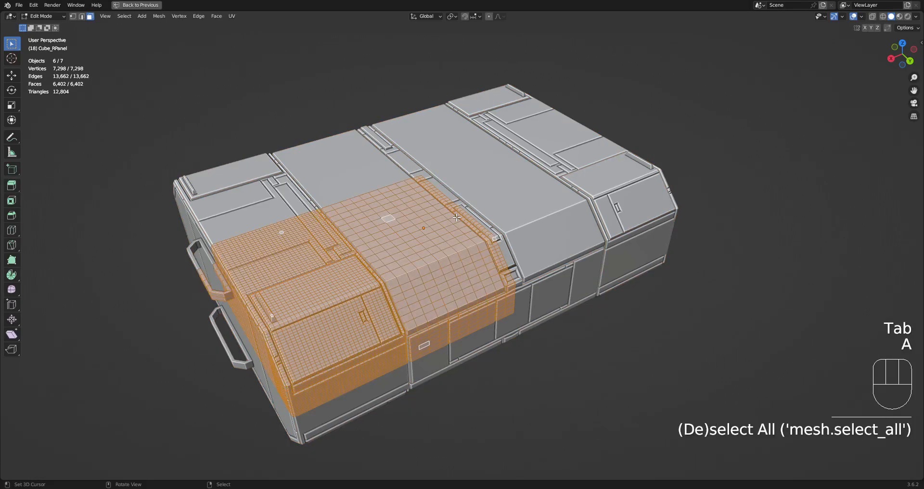
shift+middle_drag(456, 218, 455, 178)
scroll(539, 186, up, 5)
key(x)
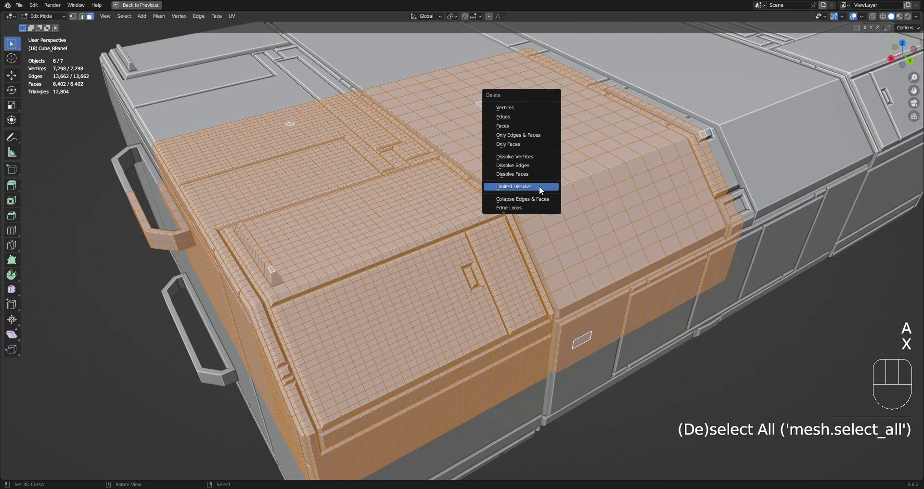
click(539, 187)
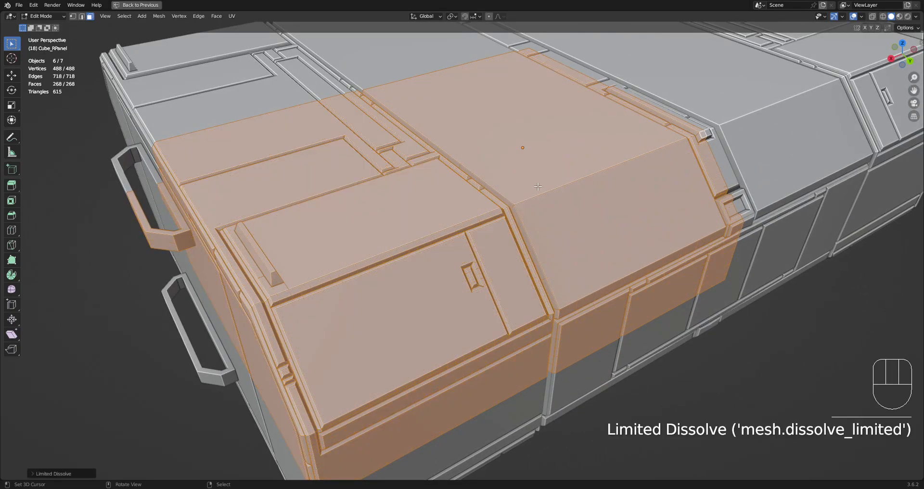
scroll(533, 180, down, 4)
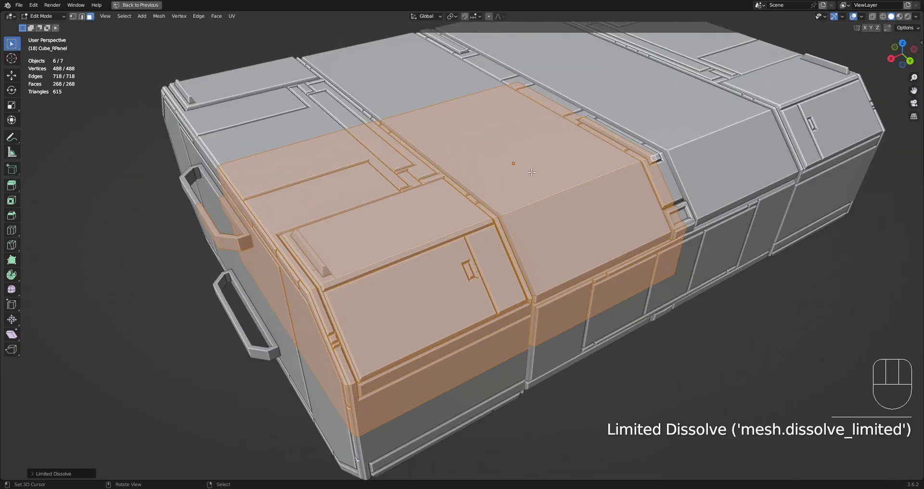
- Open the Random Panels options to show the Limited Dissolve setting, and undo the limited dissolve on the panels
mouse_move(533, 179)
middle_down()
mouse_move(531, 199)
mouse_move(522, 189)
middle_up()
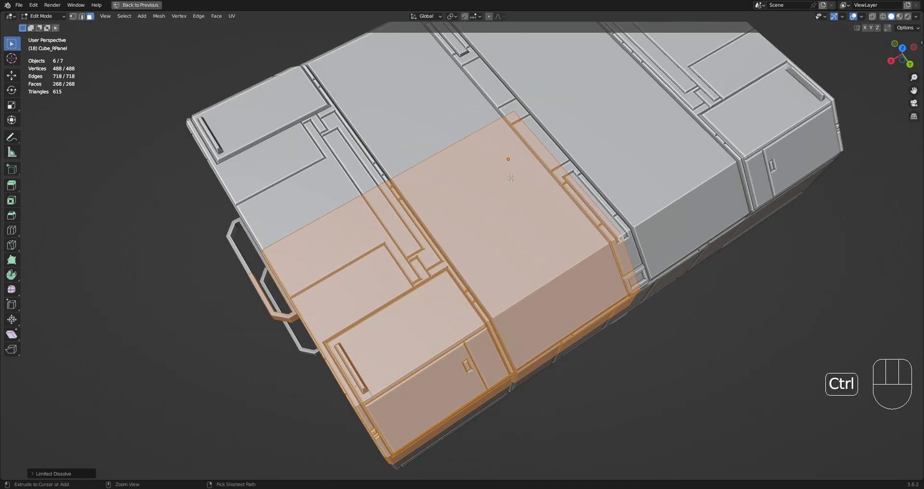
key(shift+q)
drag(546, 178, 564, 69)
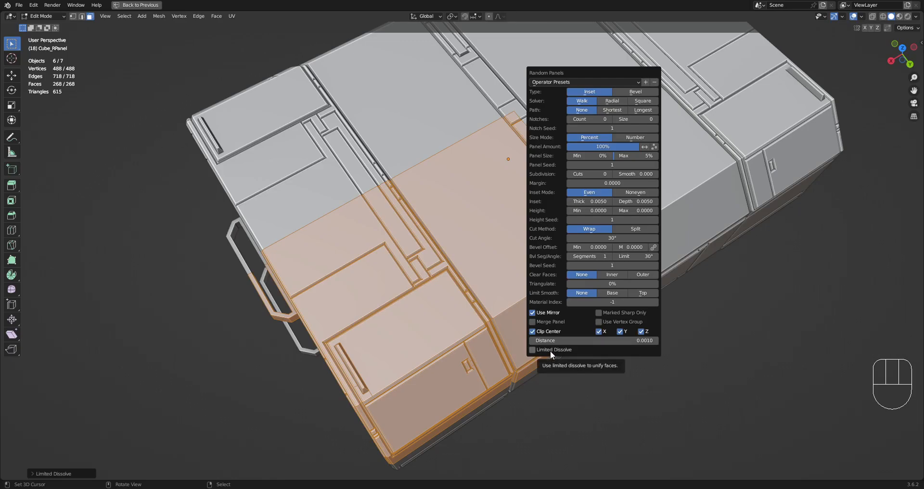
key(ctrl+z)
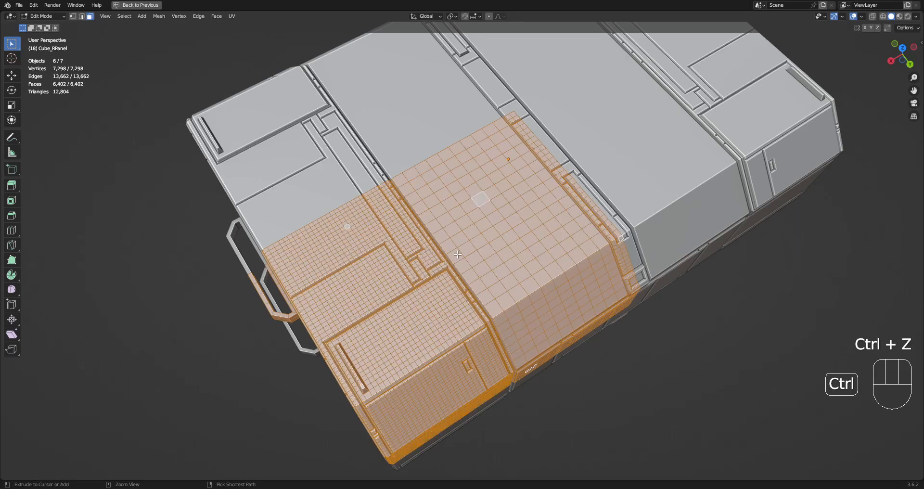
- Save the file as untitled7.blend and save another copy as untitled8.blend
middle_drag(557, 257, 577, 287)
key(ctrl+s)
key(ctrl+shift+s)
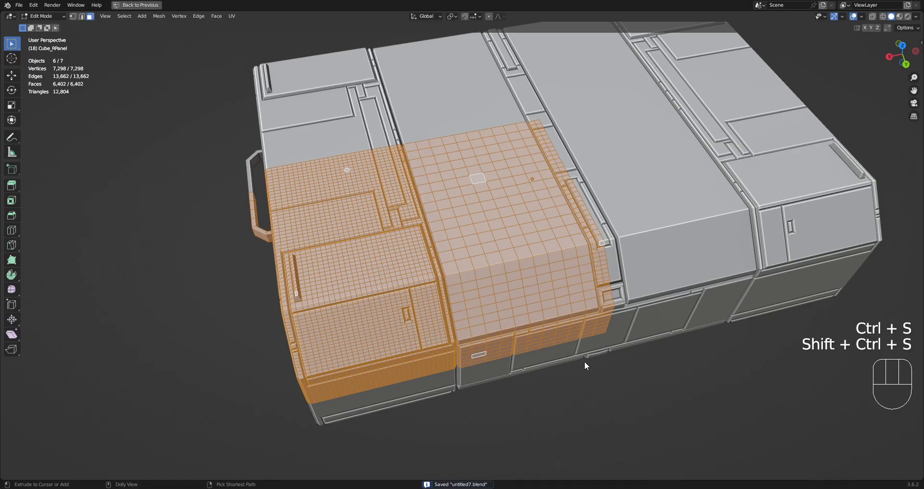
- Select the row of seven grid faces along the top panel's sloped edge and extrude it about 0.063 m
scroll(529, 269, up, 4)
click(474, 271)
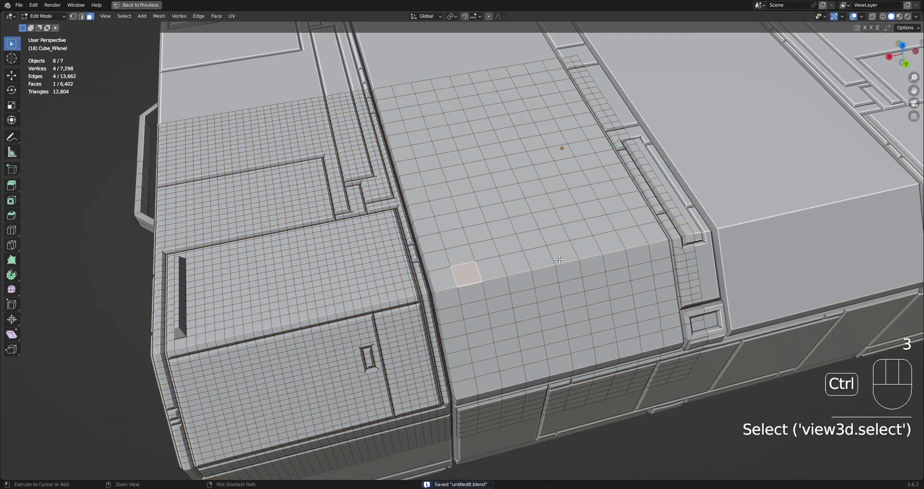
ctrl+click(618, 243)
middle_drag(618, 243, 604, 260)
scroll(647, 213, down, 2)
key(e)
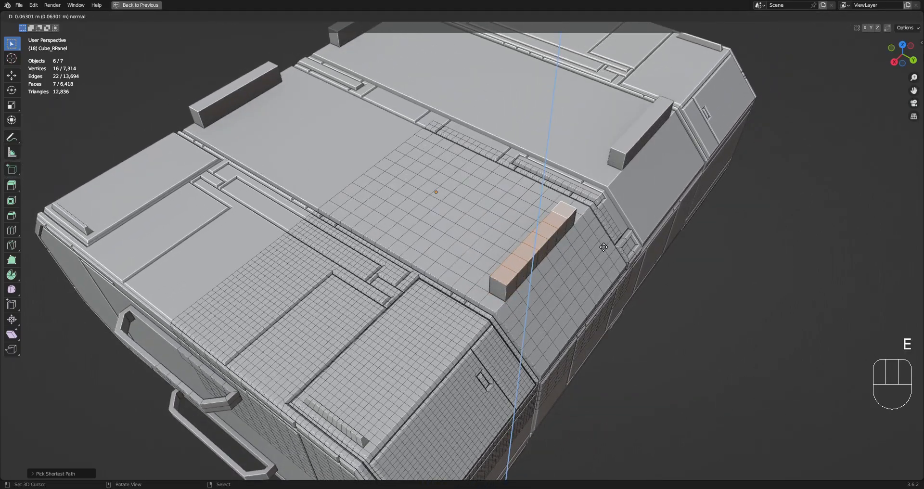
click(604, 248)
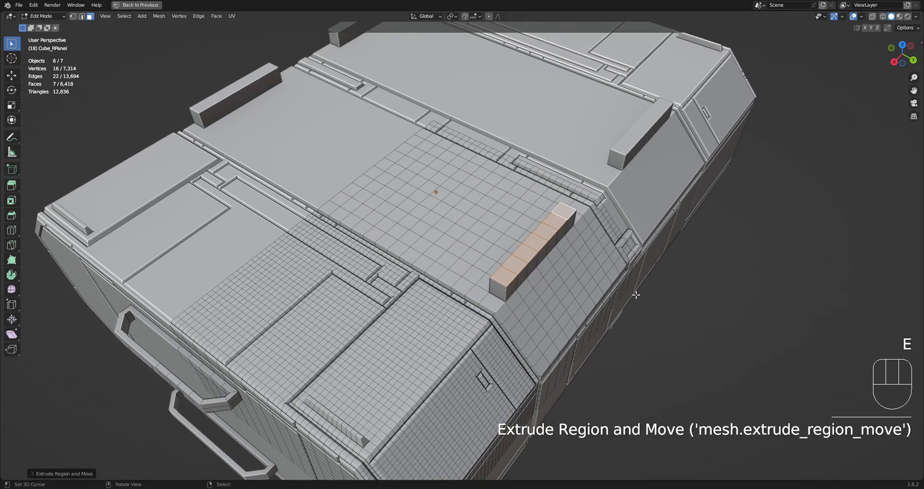
- Try scaling the extruded faces along the Y axis, cancel it, and undo the extrusion and the row selection
key(s)
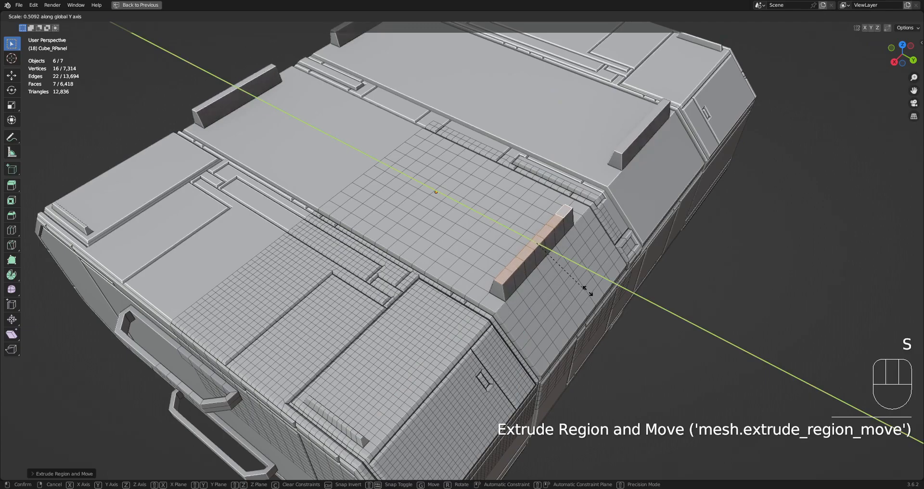
right_click(649, 316)
key(ctrl+z)
key(ctrl+z)
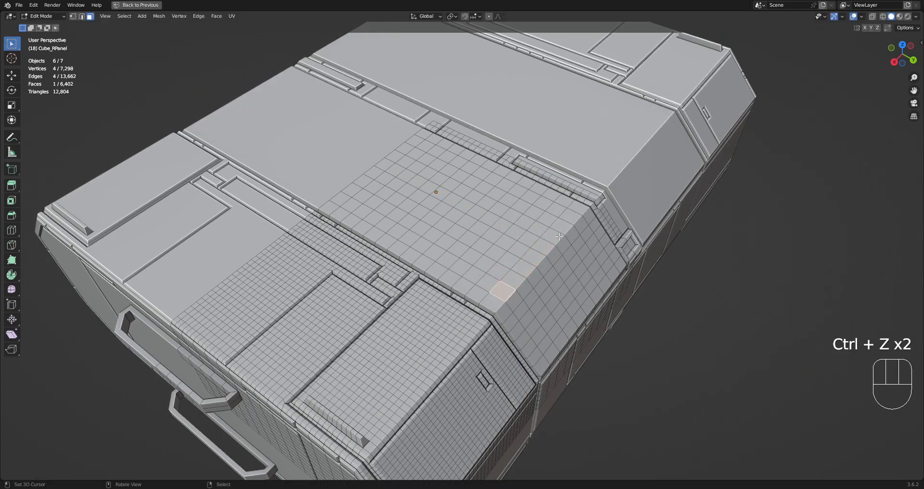
- Return the selected panel objects to Object Mode
scroll(560, 197, down, 5)
key(Tab)
middle_drag(565, 211, 530, 230)
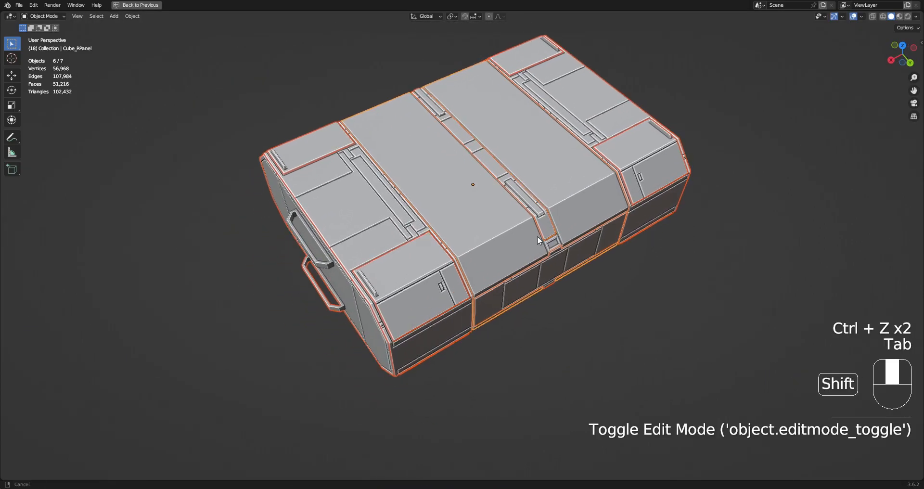
- Select only the top panel object, view its quad grid in Edit Mode, and return to Object Mode
scroll(526, 249, up, 5)
key(alt+a)
click(515, 217)
key(Tab)
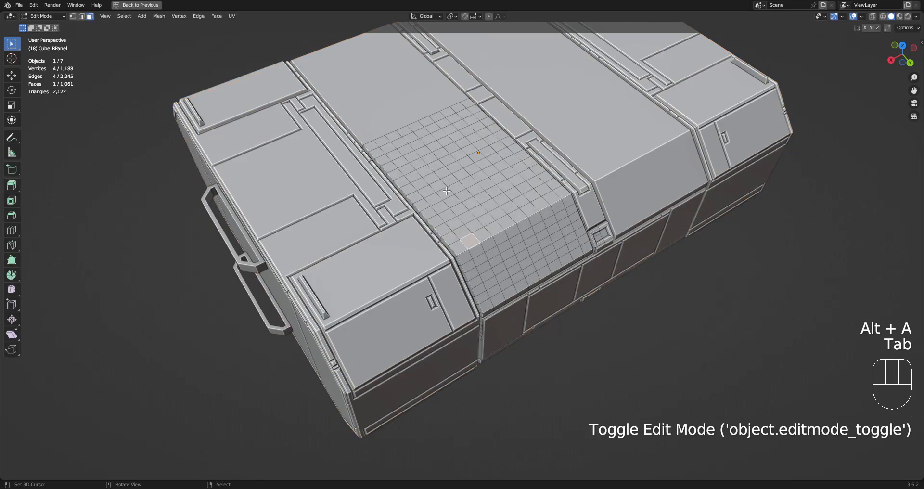
key(Tab)
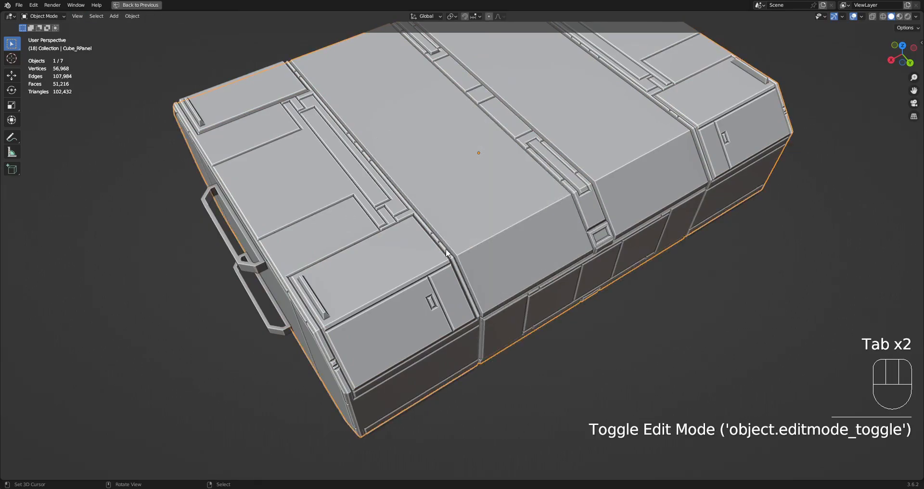
- Extend the selection from the panel objects to all related panels with Select Grouped
click(424, 250)
shift+click(474, 222)
key(shift+g)
click(474, 223)
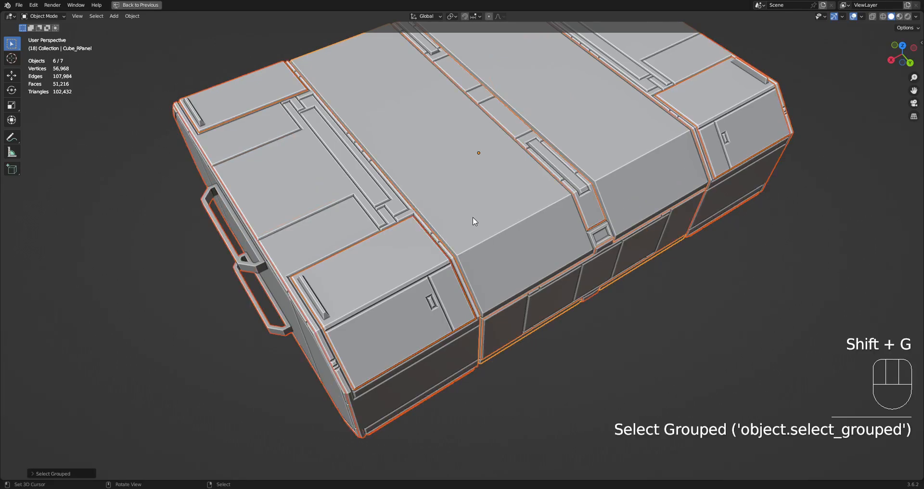
- Select all geometry of the panel objects in Edit Mode, run Limited Dissolve, and open the operation's settings
key(Tab)
key(a)
shift+middle_drag(497, 179, 497, 191)
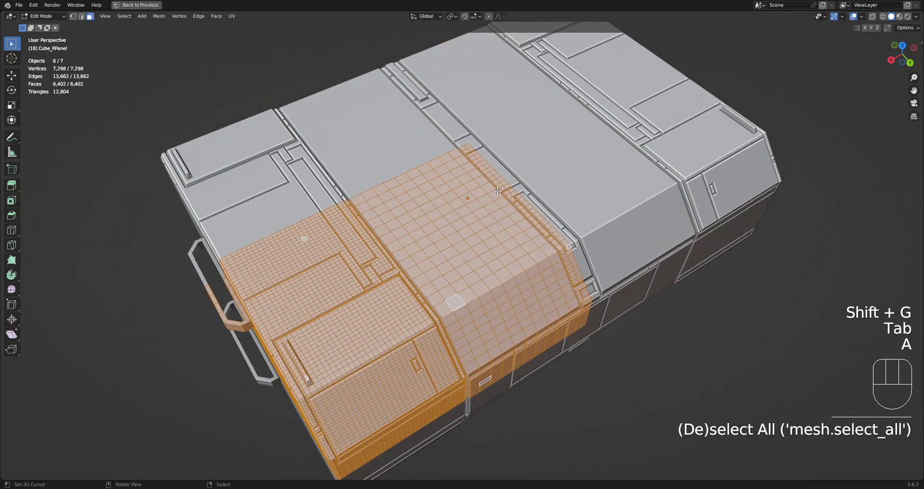
key(x)
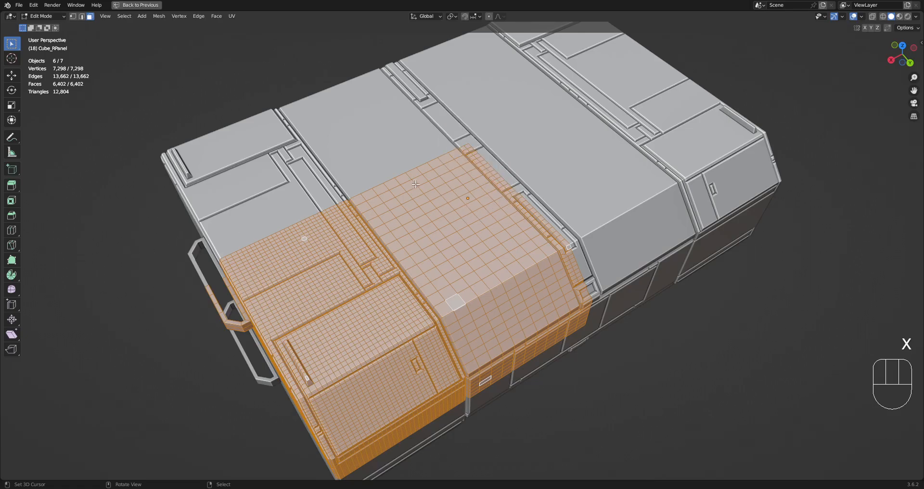
key(x)
click(415, 183)
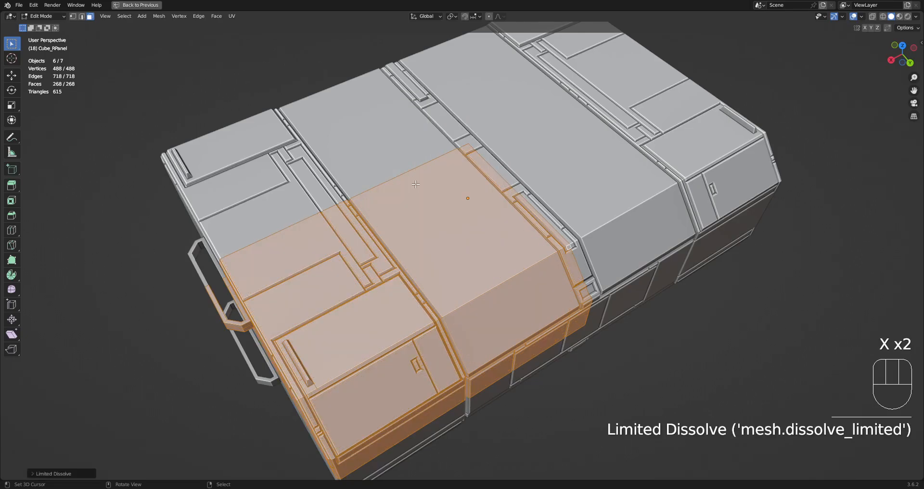
key(F9)
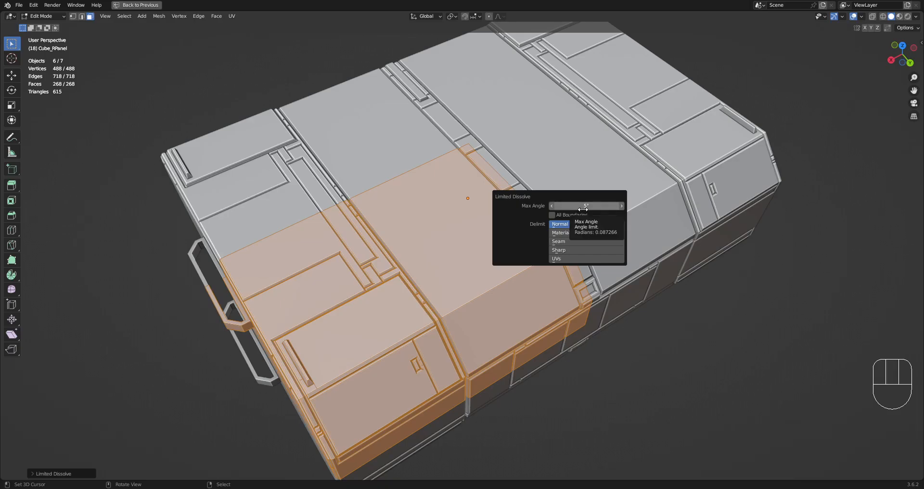
- Deselect all the dissolved panel geometry and return the panel objects to Object Mode
scroll(469, 298, down, 3)
shift+middle_drag(469, 298, 517, 244)
scroll(498, 254, up, 2)
key(Tab)
key(Tab)
key(alt+a)
key(Tab)
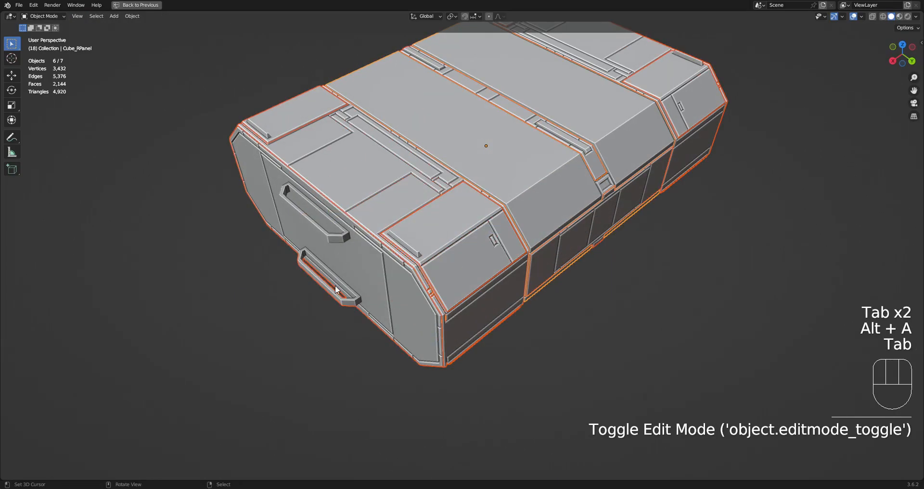
- Select only the end panel object that carries the two handles
scroll(394, 306, up, 4)
key(Tab)
key(Tab)
click(405, 315)
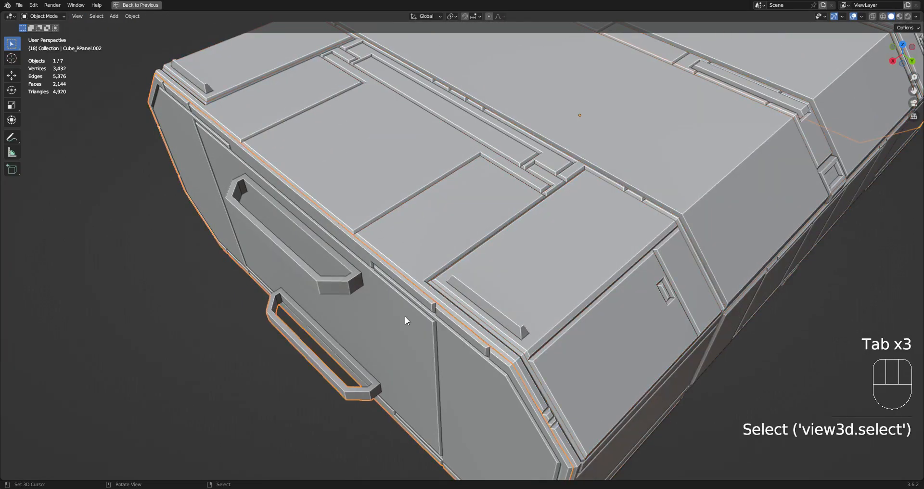
- Try moving the end panel object away from the case body and cancel the move
scroll(405, 316, down, 5)
key(shift+g)
key(g)
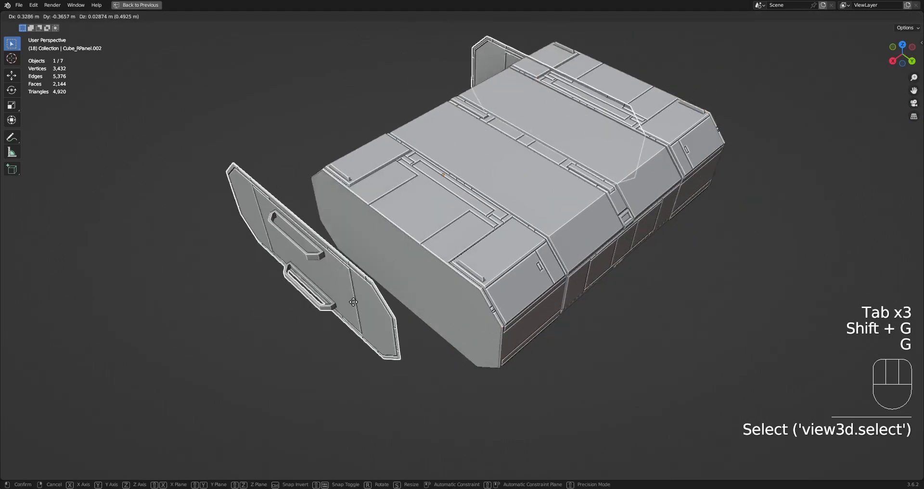
right_click(519, 305)
- Put the end panel object into Edit Mode and examine its simplified mesh from the handle side
key(Tab)
middle_drag(520, 305, 527, 321)
scroll(535, 286, up, 2)
middle_drag(573, 206, 546, 231)
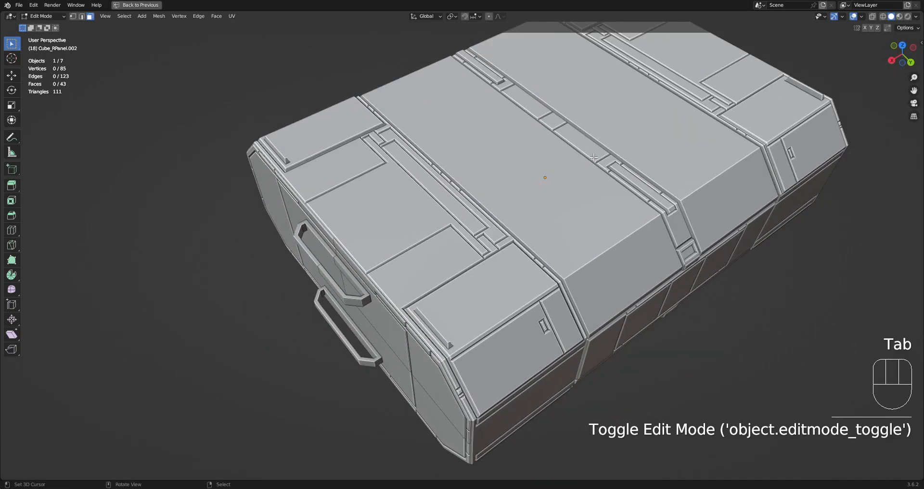
middle_drag(468, 253, 499, 236)
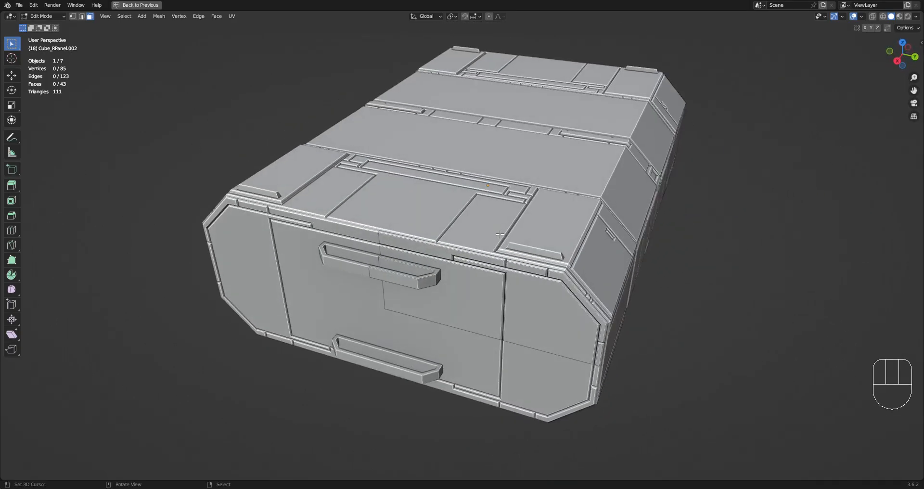
scroll(496, 248, up, 2)
scroll(495, 248, up, 1)
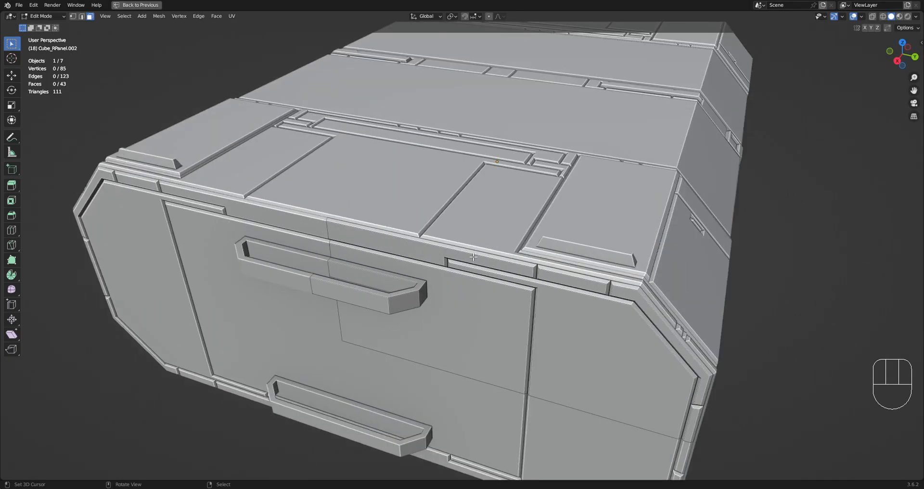
- Select separate linked pieces of the end panel, including the corner panel and its border trim, and clear the selection
key(l)
scroll(481, 250, down, 2)
key(alt+a)
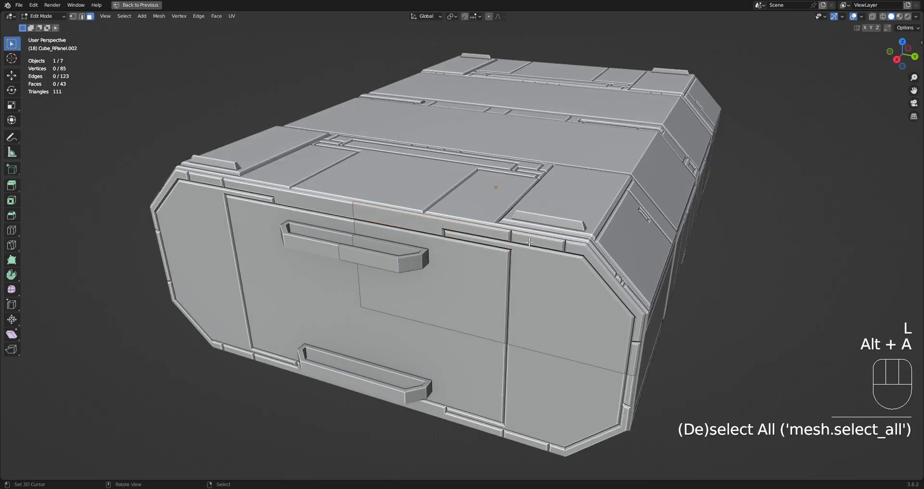
key(l)
key(alt+a)
key(l)
key(l)
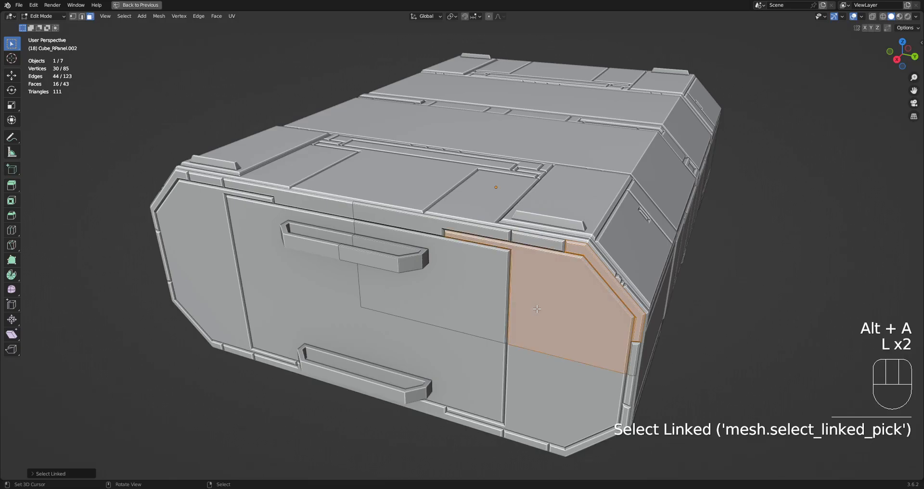
key(alt+a)
- Select the linked strip along the end panel's upper edge in face mode, inspect it, and clear the selection
key(3)
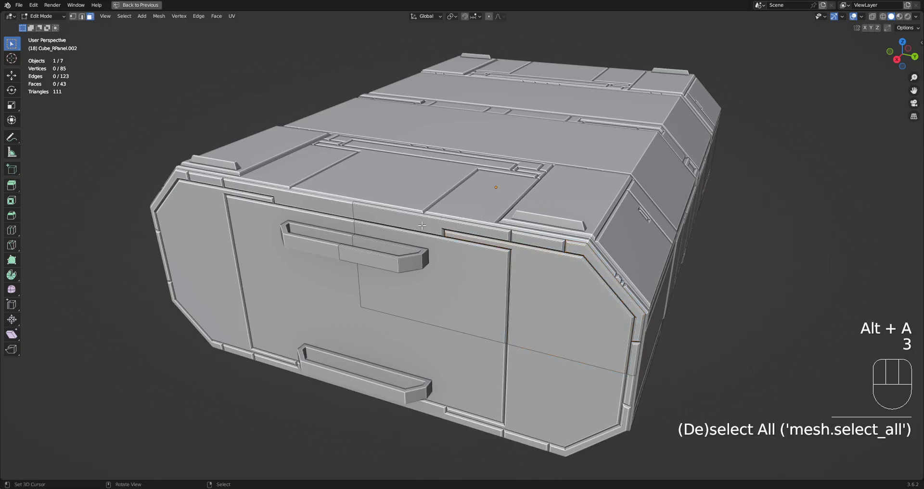
key(l)
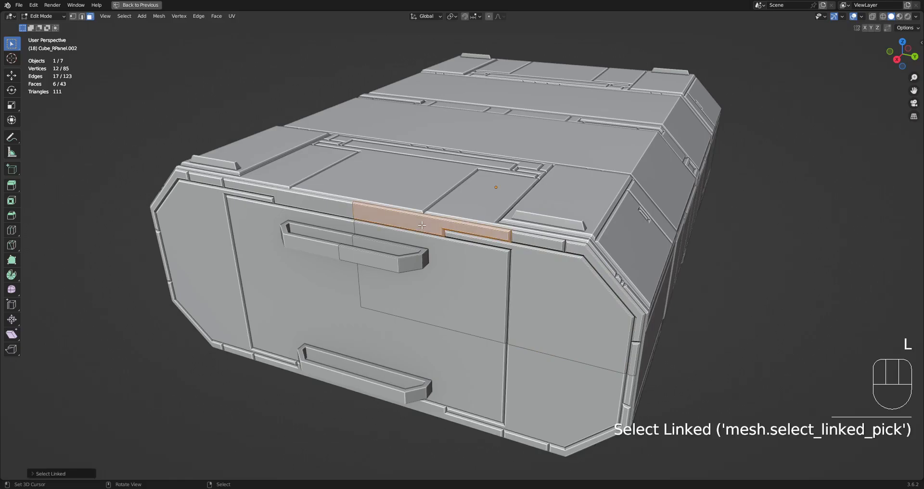
scroll(427, 219, up, 2)
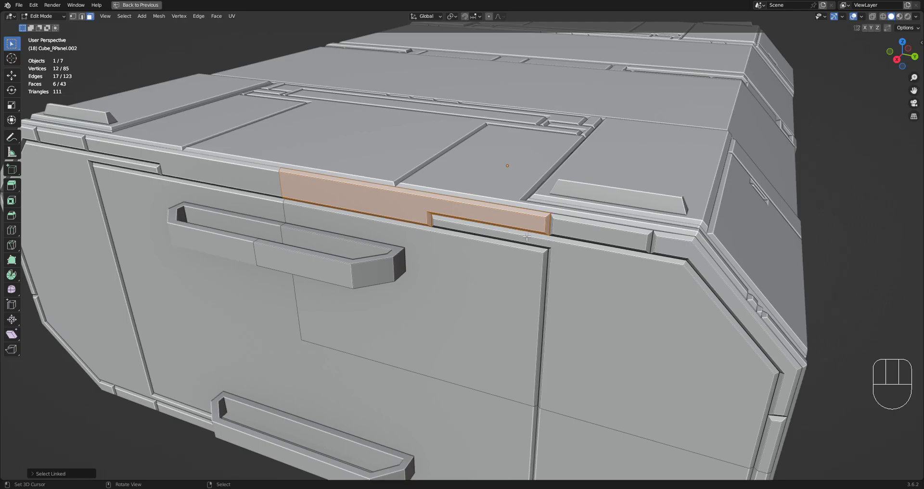
scroll(527, 237, down, 5)
key(alt+a)
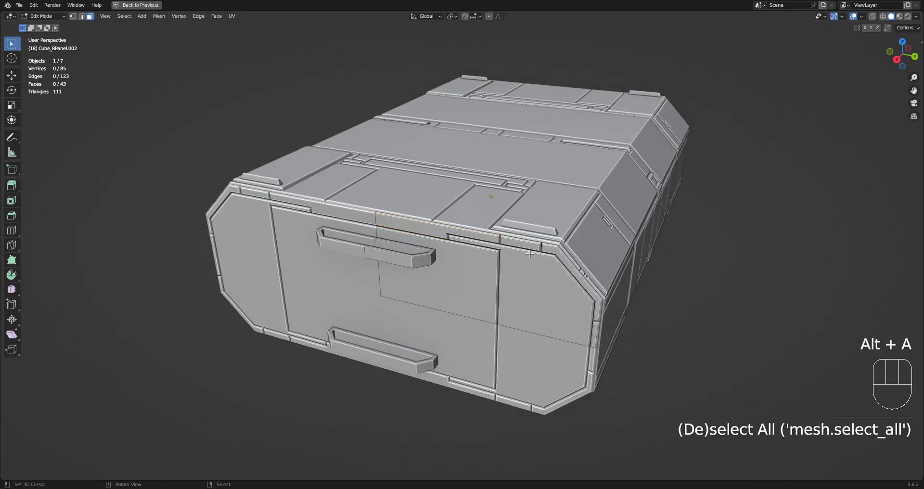
- Try merging all end panel vertices by distance, test a linked selection, and undo back to the selected upper strip
key(a)
key(m)
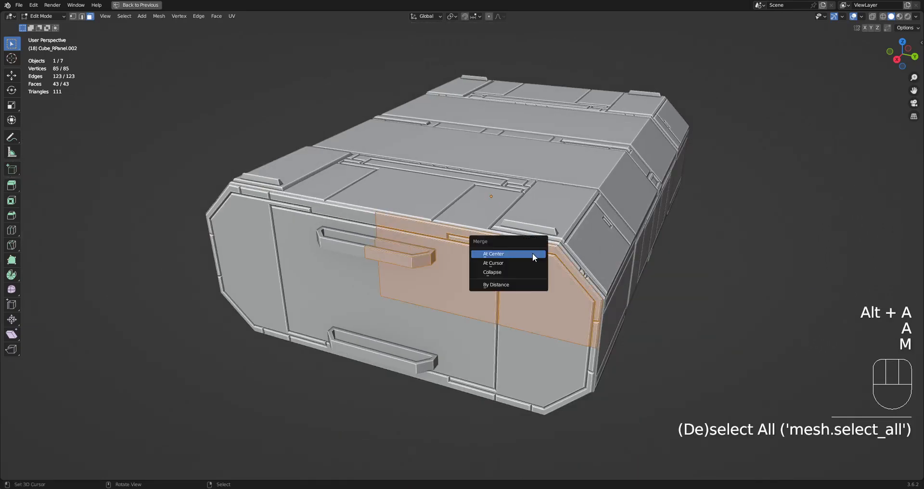
click(529, 290)
key(alt+a)
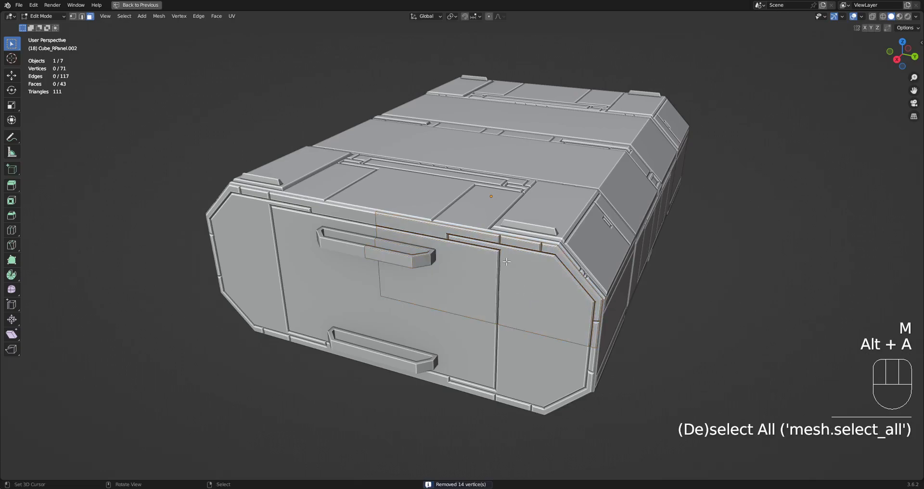
key(l)
key(ctrl+z)
key(ctrl+z)
key(ctrl+z)
key(ctrl+z)
key(ctrl+z)
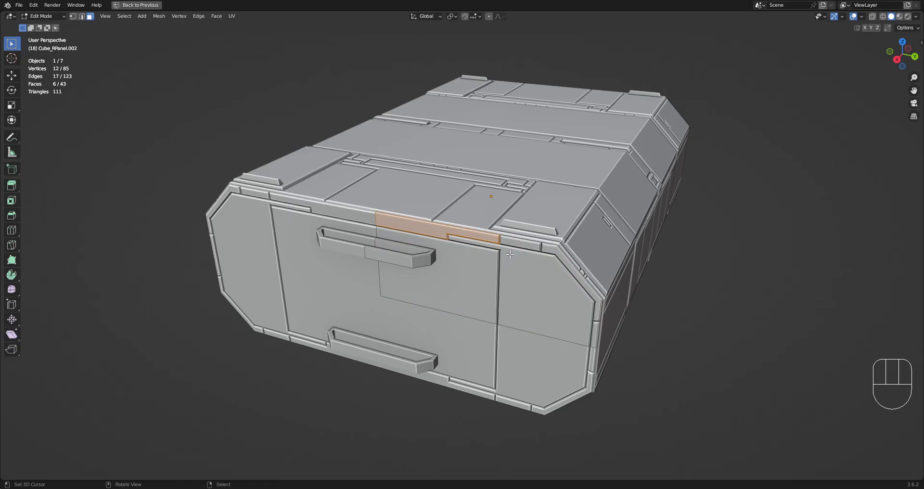
- Select the linked central panel, handle, corner panel and border trim pieces together on the end panel
key(alt+a)
key(l)
key(l)
key(l)
key(l)
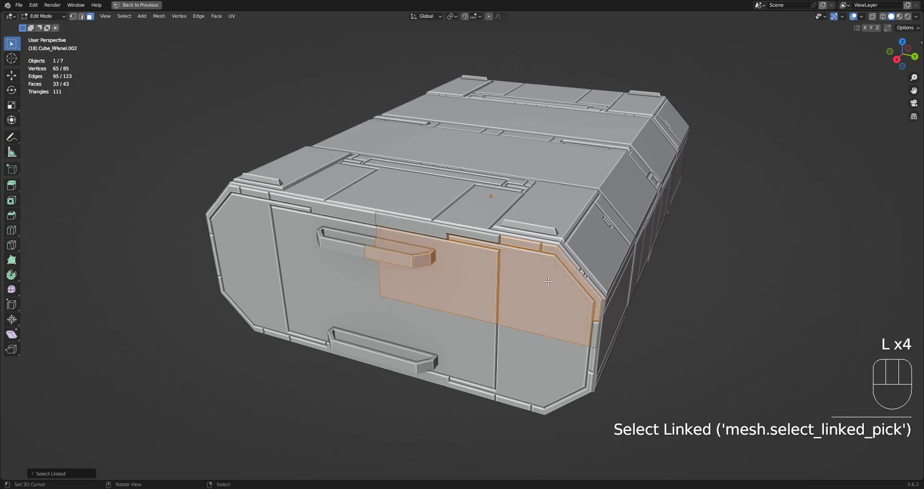
- Isolate the linked corner panel piece by hiding the unselected geometry, and undo the hiding
key(3)
click(547, 281)
key(l)
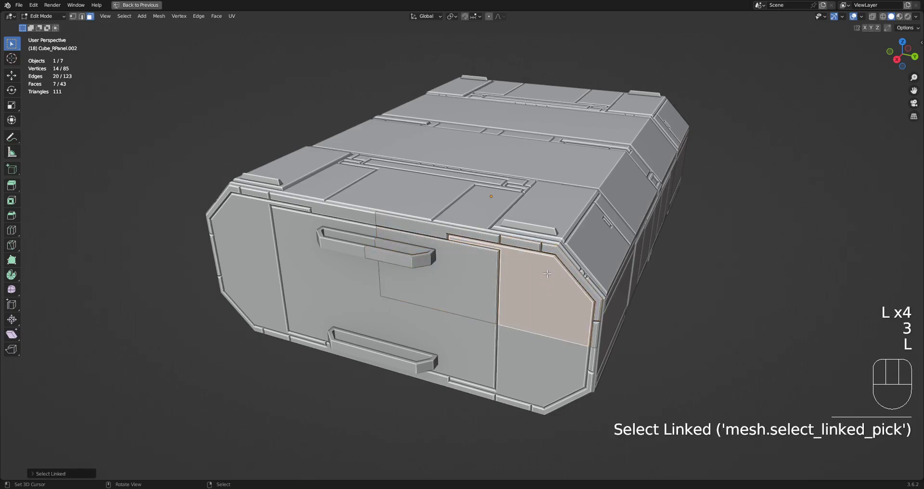
key(shift+h)
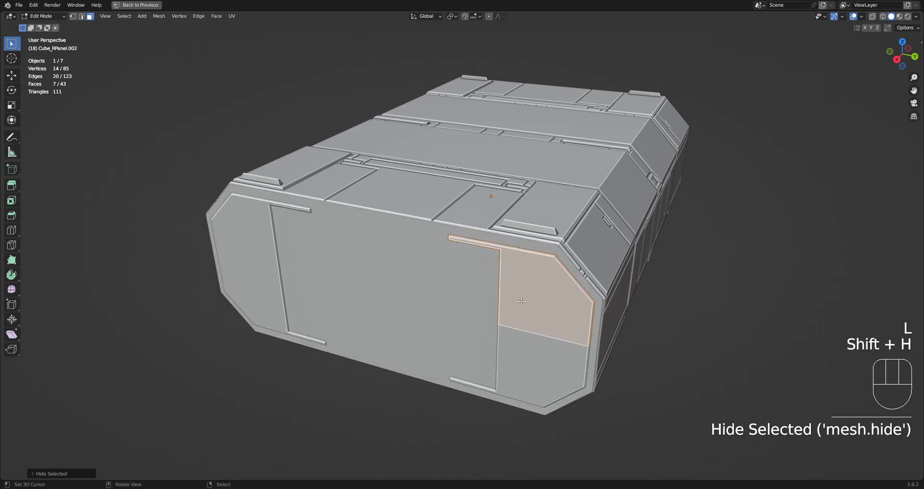
key(ctrl+z)
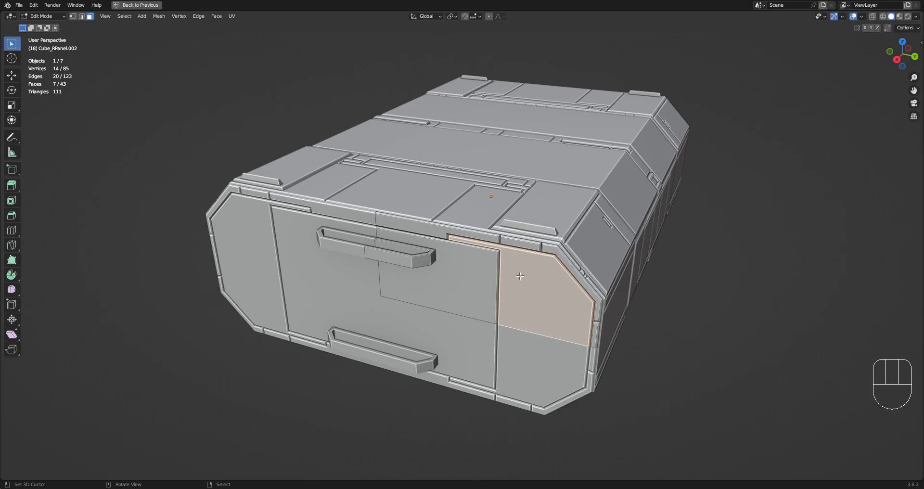
- Isolate the linked central panel with its handle, reveal the hidden geometry again, and clear the selection
key(alt+a)
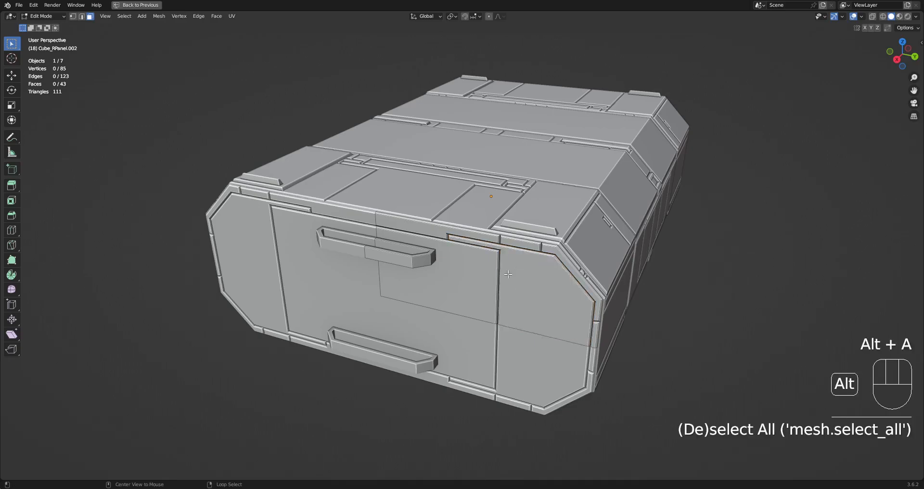
key(l)
key(shift+h)
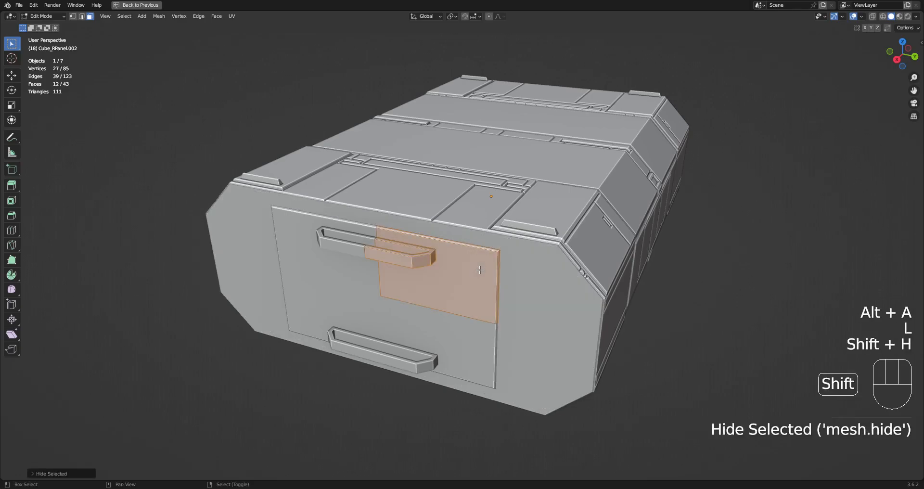
key(alt+h)
key(alt+a)
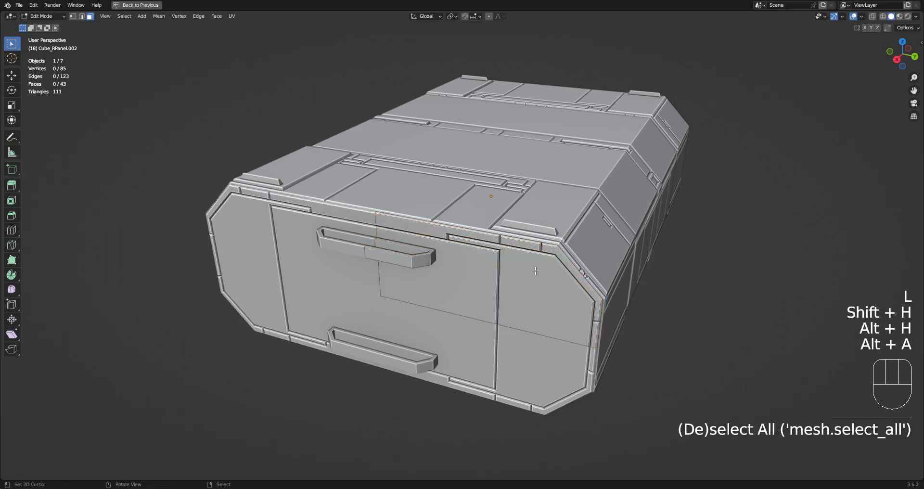
- Try deleting a linked piece of the end panel, undo the deletion, and clear the selection
key(l)
key(x)
click(532, 245)
key(ctrl+z)
key(alt+a)
- Select the single large face of the end panel's central piece in face mode and inspect it up close
key(Tab)
key(Tab)
key(3)
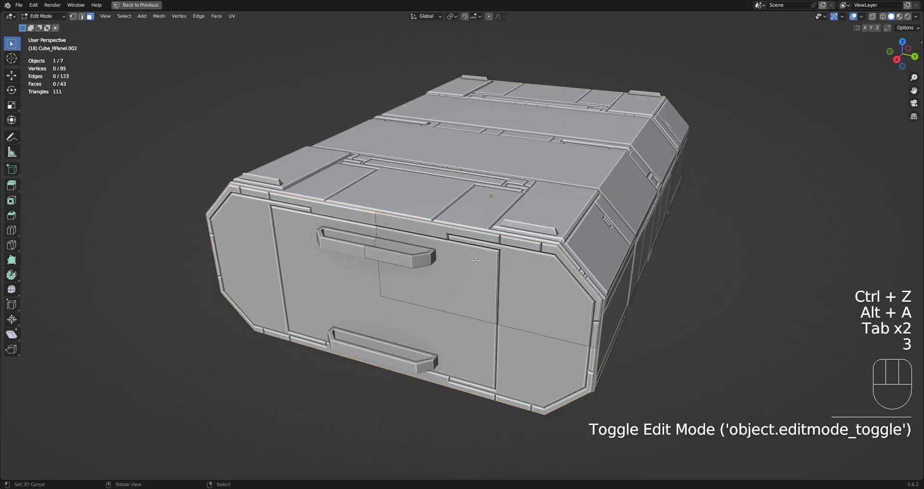
click(475, 260)
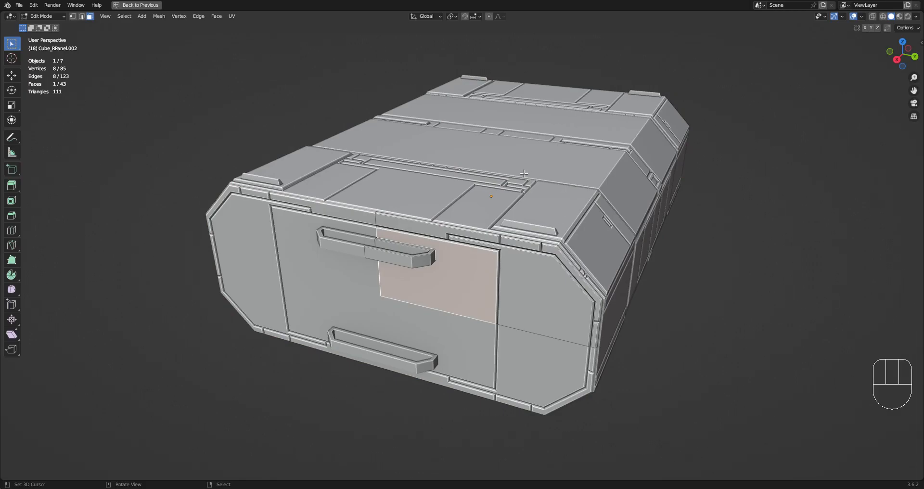
scroll(524, 173, up, 4)
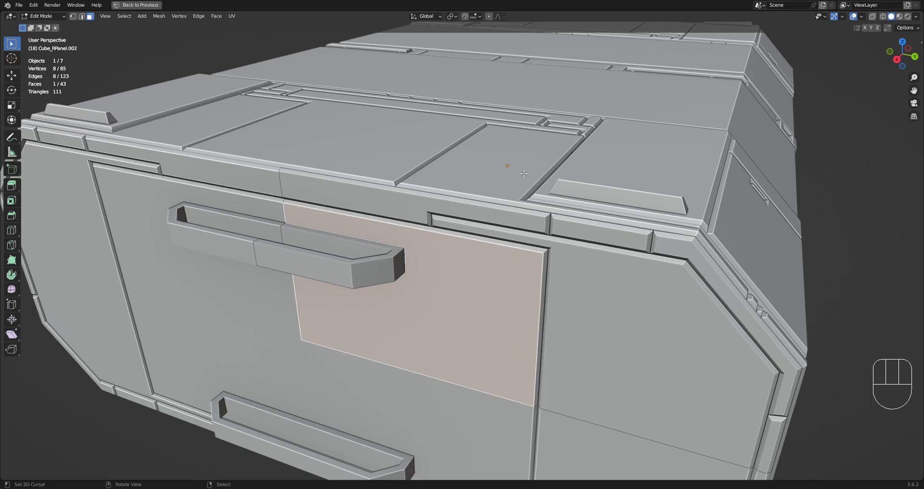
- Leave and re-enter Edit Mode on the end panel and select its entire mesh
key(Tab)
scroll(523, 173, down, 8)
key(Tab)
key(a)
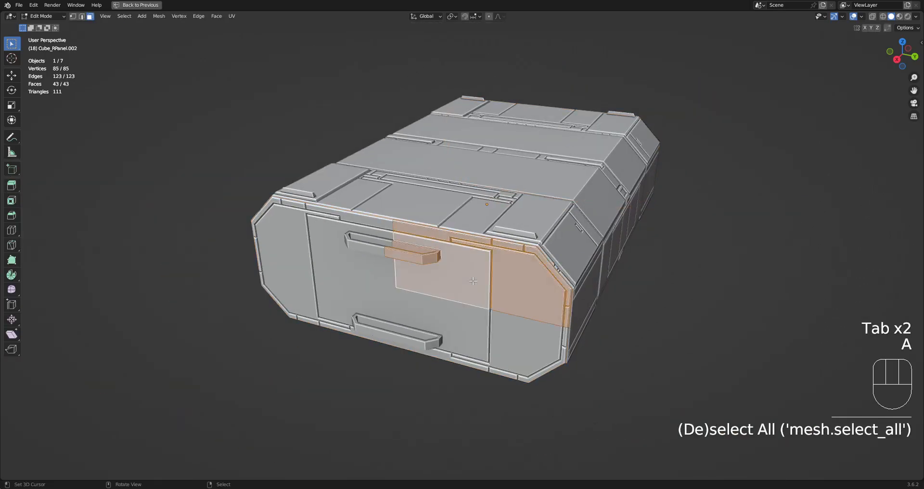
- Inspect the end panel mesh, clear the selection, and select the large central face behind the upper handle
middle_drag(473, 274, 477, 230)
scroll(457, 274, up, 5)
scroll(457, 272, down, 5)
scroll(500, 266, up, 4)
key(alt+a)
right_click(511, 219)
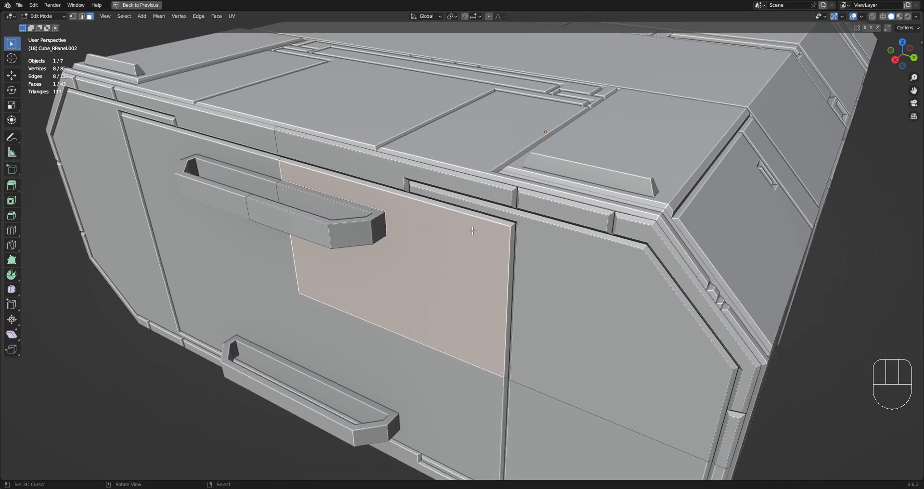
right_click(442, 231)
- Select the U-shaped top face of the upper handle on the end panel
middle_drag(442, 232, 459, 268)
shift+middle_drag(458, 276, 467, 279)
scroll(467, 279, up, 5)
alt+click(493, 262)
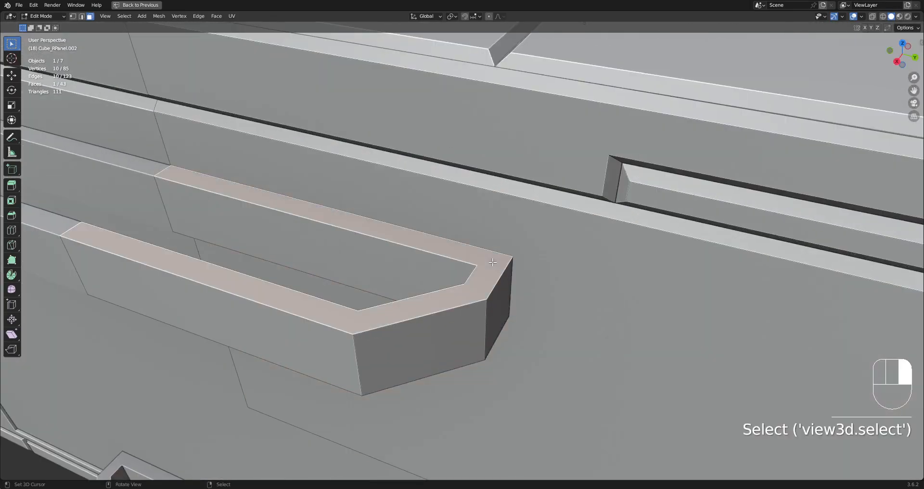
- Add the upper handle's matching U-shaped underside face to the selection and triangulate both faces
scroll(443, 289, down, 4)
middle_drag(444, 288, 536, 299)
scroll(530, 175, up, 3)
shift+right_click(485, 282)
scroll(547, 202, down, 3)
shift+middle_drag(560, 201, 539, 231)
scroll(538, 231, up, 1)
key(ctrl+t)
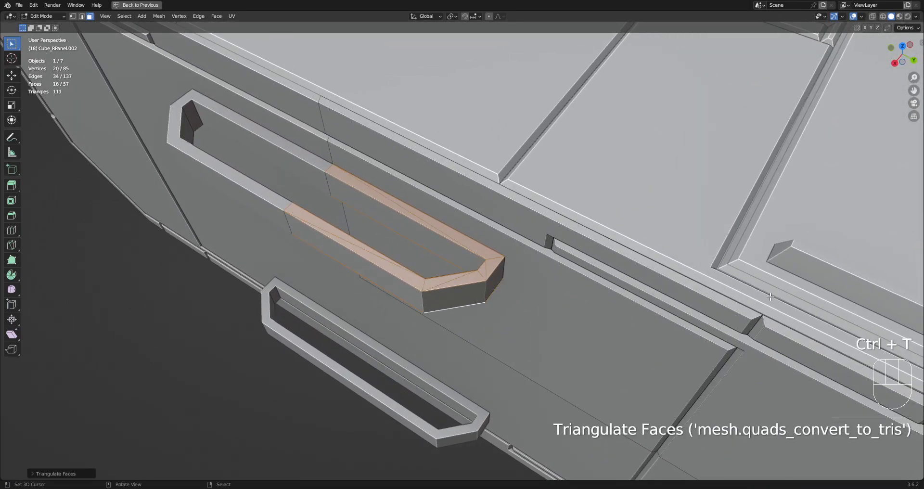
- Convert the handle's selected triangles to quads with Max Face Angle and Max Shape Angle both set to 180°
key(alt+j)
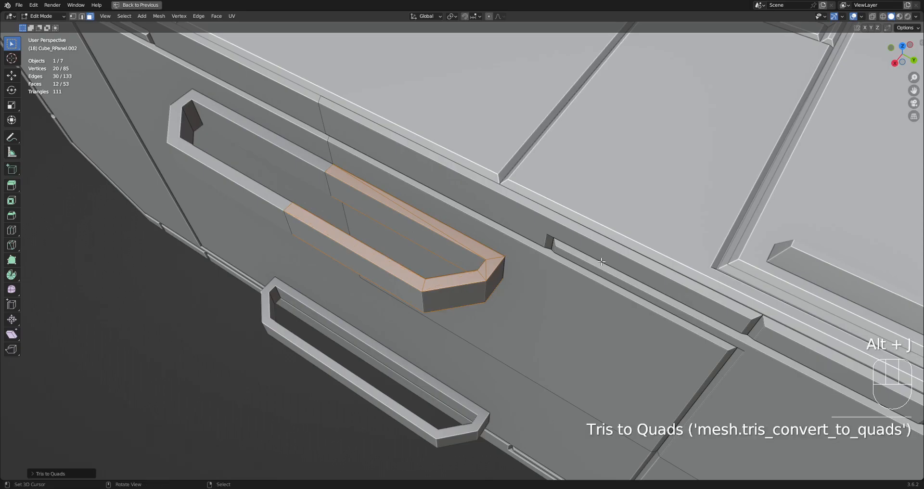
middle_drag(595, 264, 616, 305)
scroll(616, 305, up, 2)
key(F9)
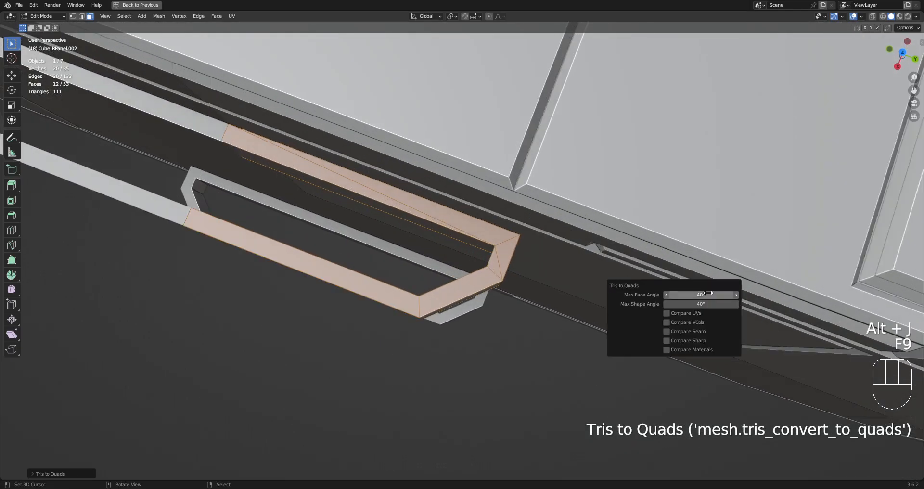
drag(708, 293, 708, 303)
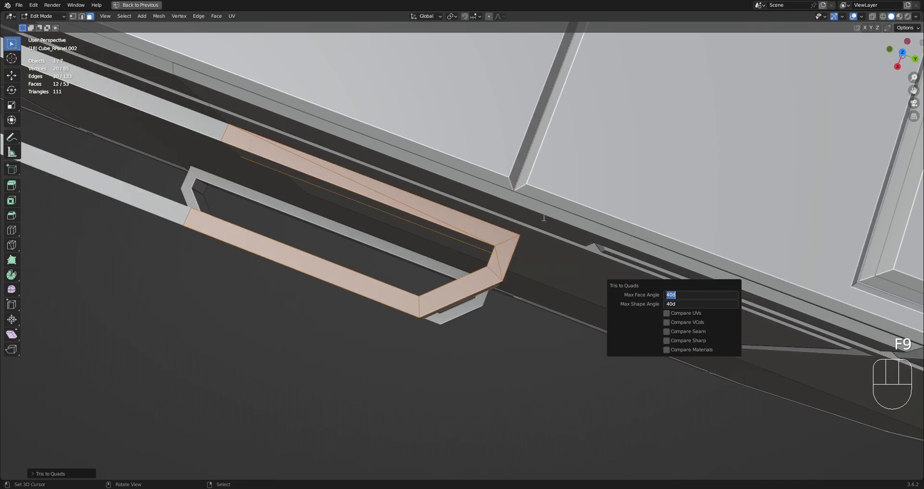
key(Return)
key(F9)
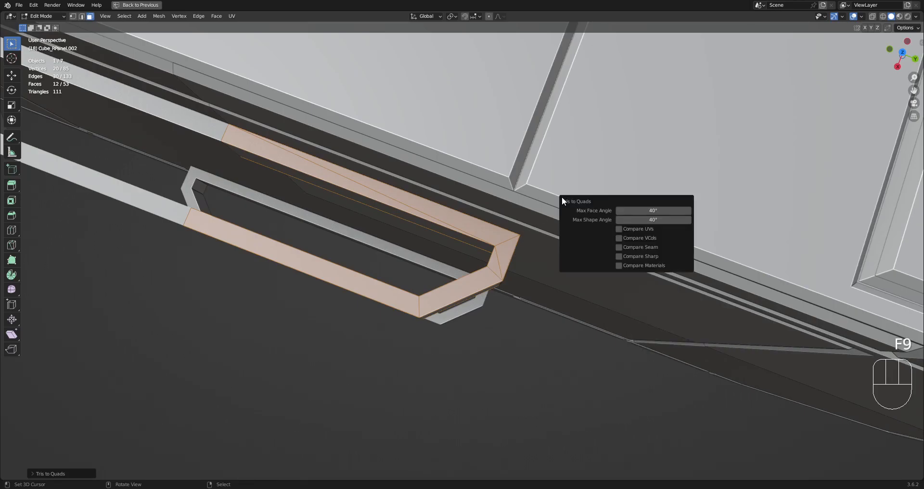
drag(648, 211, 647, 220)
text(180)
key(Return)
- Clear the selection and Quad Slice the large central face behind the upper handle in the Tangent direction
middle_drag(255, 257, 518, 217)
key(alt+a)
key(3)
right_click(478, 255)
scroll(518, 215, up, 1)
key(ctrl+shift+x)
click(517, 216)
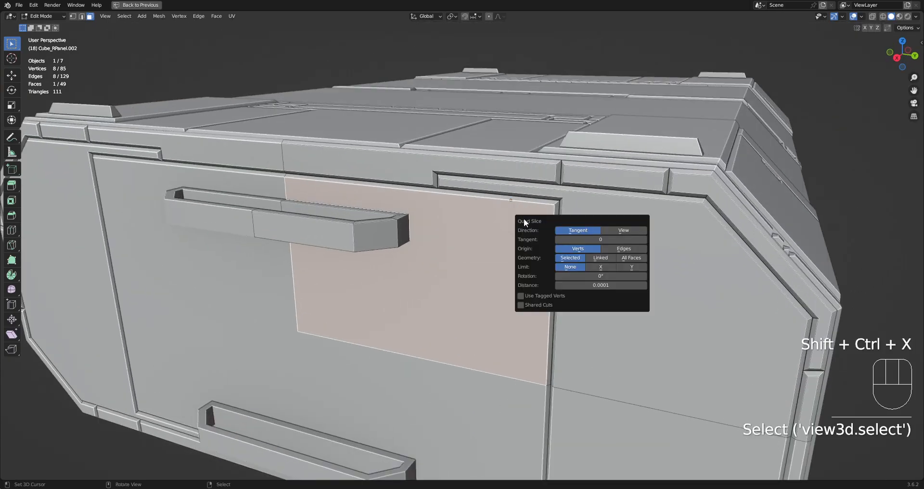
click(562, 230)
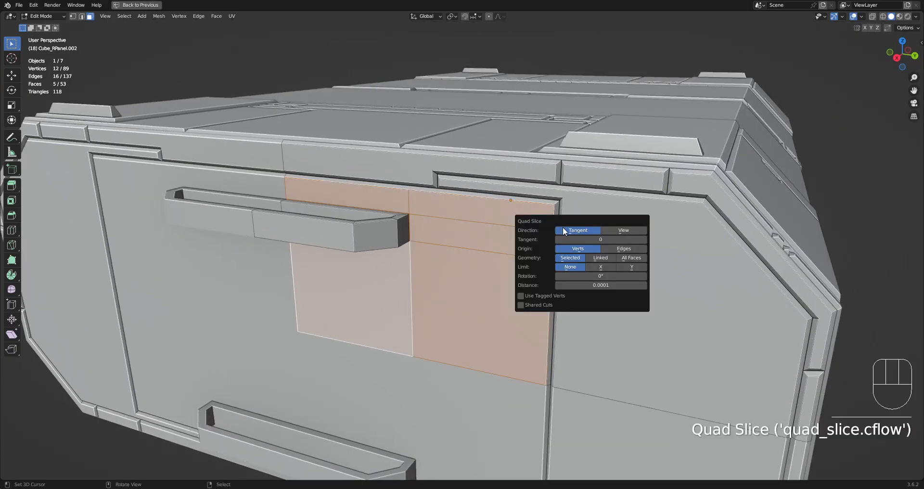
middle_drag(514, 176, 522, 198)
scroll(519, 206, up, 4)
scroll(556, 190, up, 5)
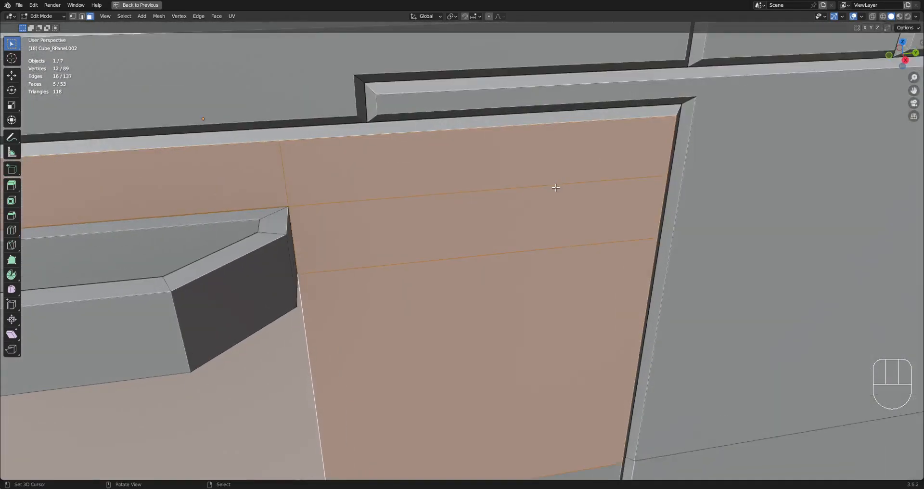
- Set the Quad Slice tangent to 1 and extend its geometry to Linked, then to All Faces
scroll(556, 187, down, 5)
key(F9)
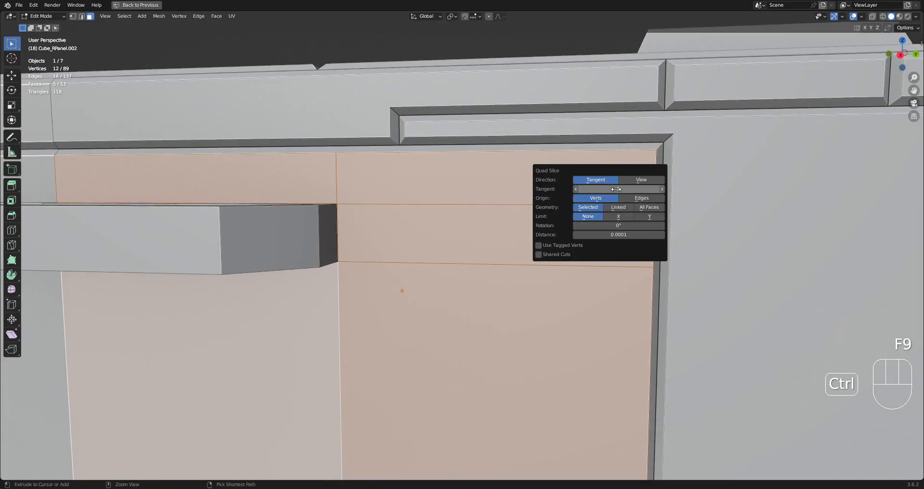
middle_drag(501, 179, 482, 209)
shift+middle_drag(482, 209, 462, 215)
key(F9)
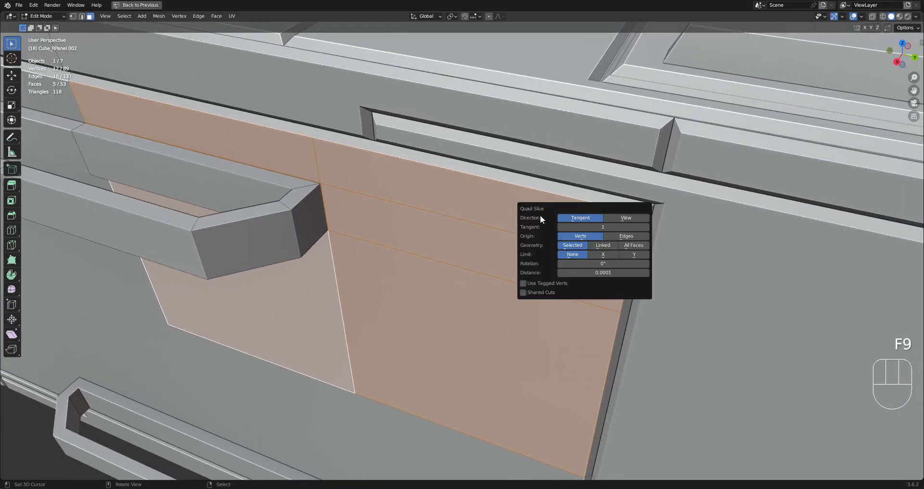
click(605, 246)
click(625, 247)
scroll(380, 270, down, 4)
middle_drag(649, 315, 651, 275)
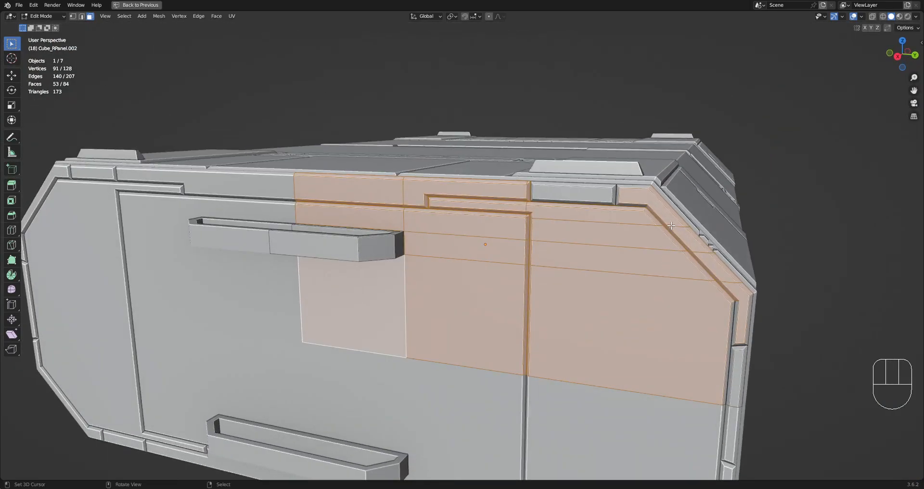
middle_drag(503, 229, 527, 197)
scroll(527, 202, up, 5)
- Limit the Quad Slice geometry to Linked and examine the cuts at the central panel's upper corner
key(F9)
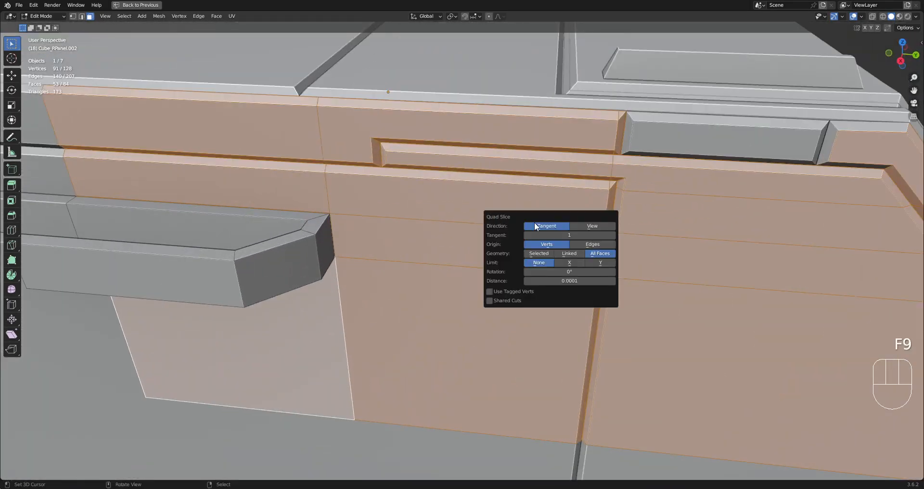
click(565, 253)
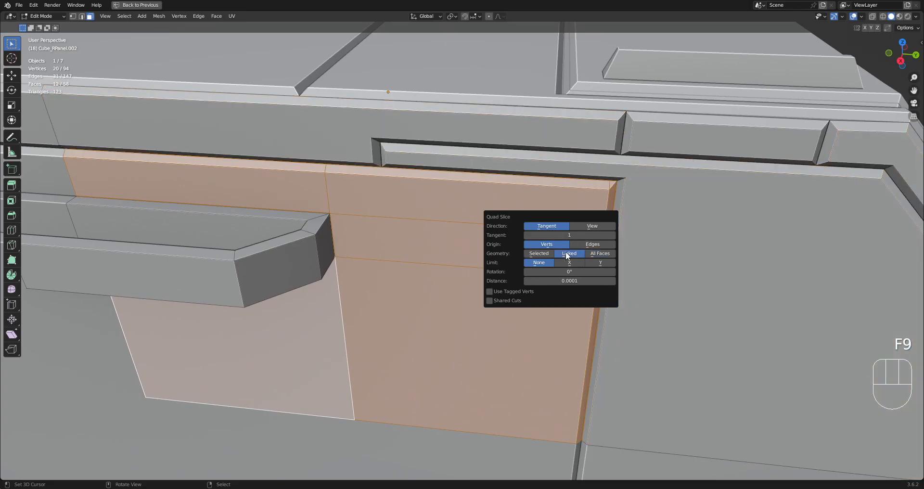
shift+middle_drag(620, 202, 451, 197)
scroll(451, 197, up, 4)
shift+middle_drag(402, 152, 412, 180)
scroll(412, 180, up, 3)
shift+middle_drag(389, 148, 419, 188)
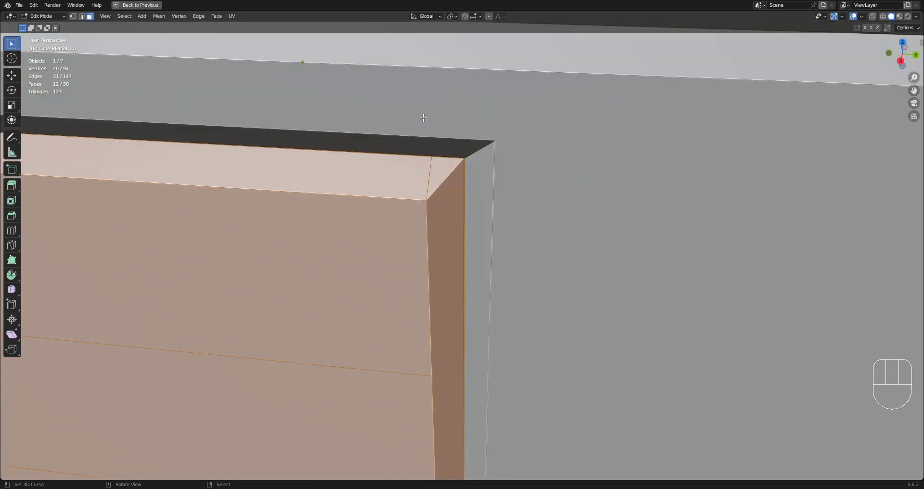
scroll(424, 227, down, 3)
middle_drag(423, 226, 444, 212)
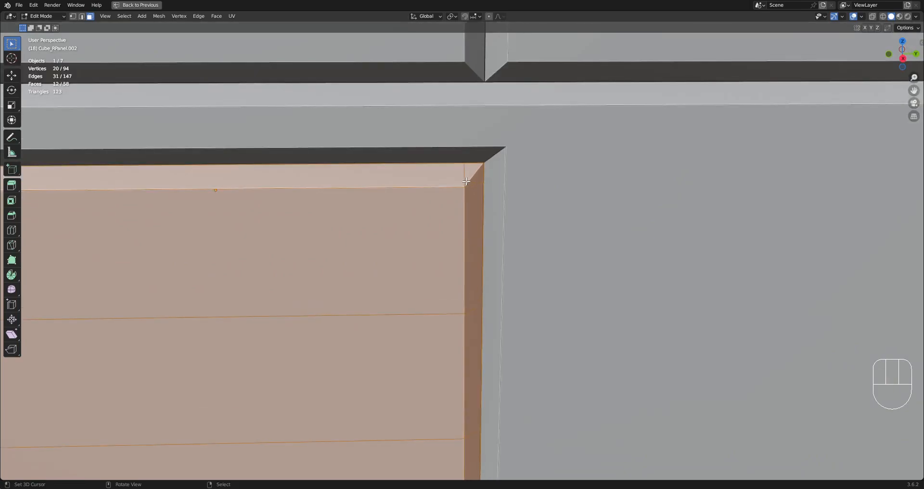
- Undo the Quad Slice, annotate the bevelled corner of the central panel, and erase the annotation
key(ctrl+z)
key(d)
mouse_move(465, 187)
mouse_down()
mouse_move(462, 162)
mouse_move(511, 191)
mouse_move(489, 169)
mouse_up()
click(493, 177)
scroll(490, 170, down, 2)
key(alt+a)
key(d)
right_drag(497, 205, 484, 183)
- Start animation playback and Quad Slice the large central face behind the upper handle with Linked geometry
key(space)
key(3)
click(356, 270)
key(shift+ctrl+x)
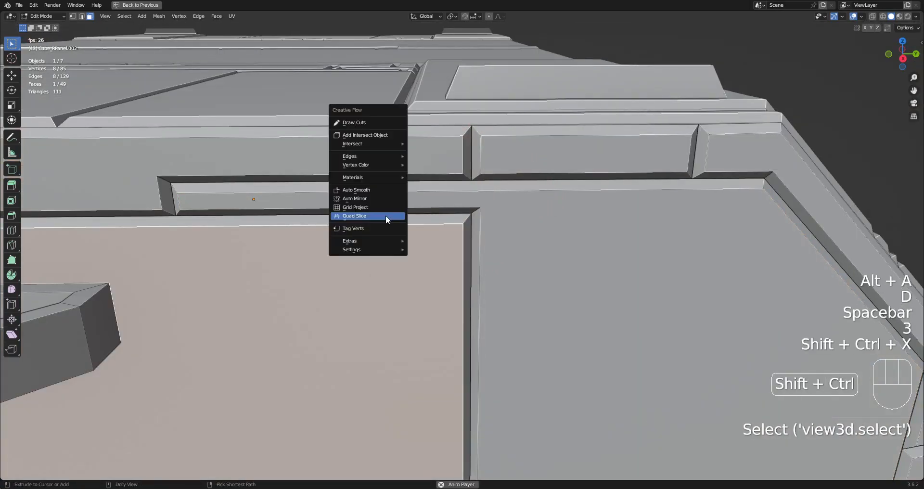
click(385, 215)
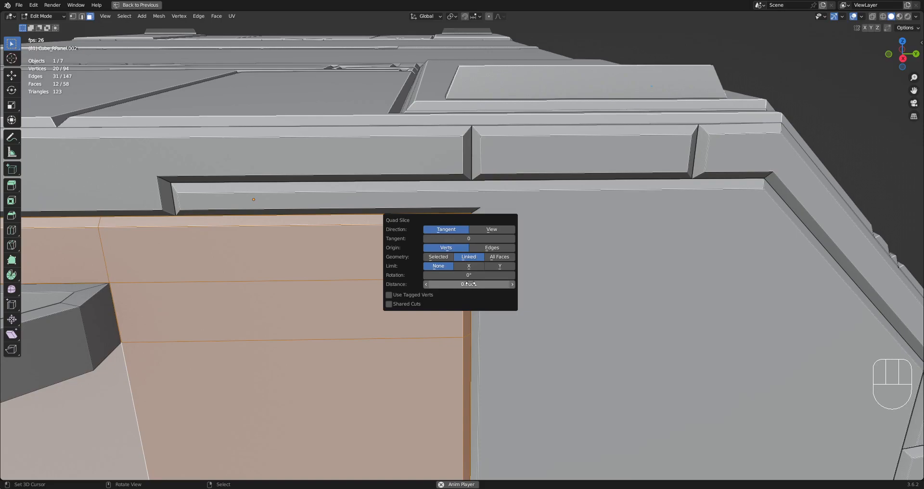
- Raise the Quad Slice distance to 0.0078 to drop the extra cut at the central panel's bevelled corner
key(m)
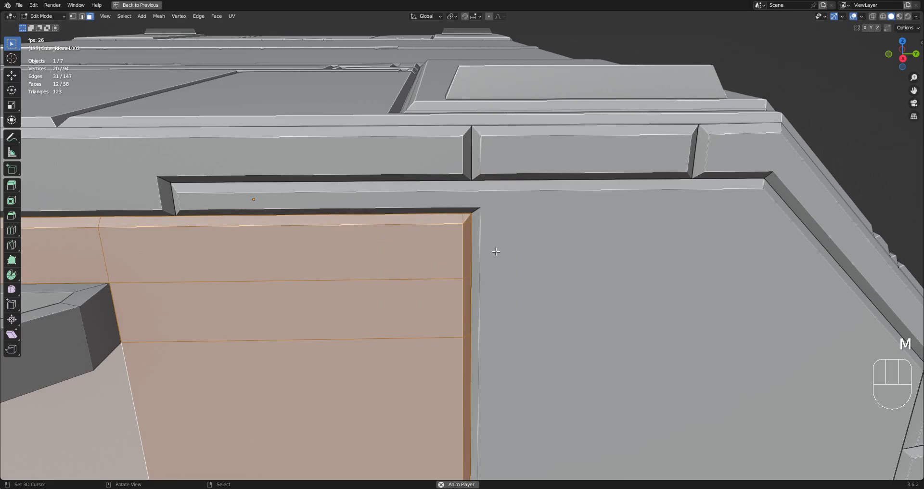
scroll(502, 226, up, 2)
shift+middle_drag(501, 224, 496, 245)
scroll(492, 204, up, 2)
key(shift+q)
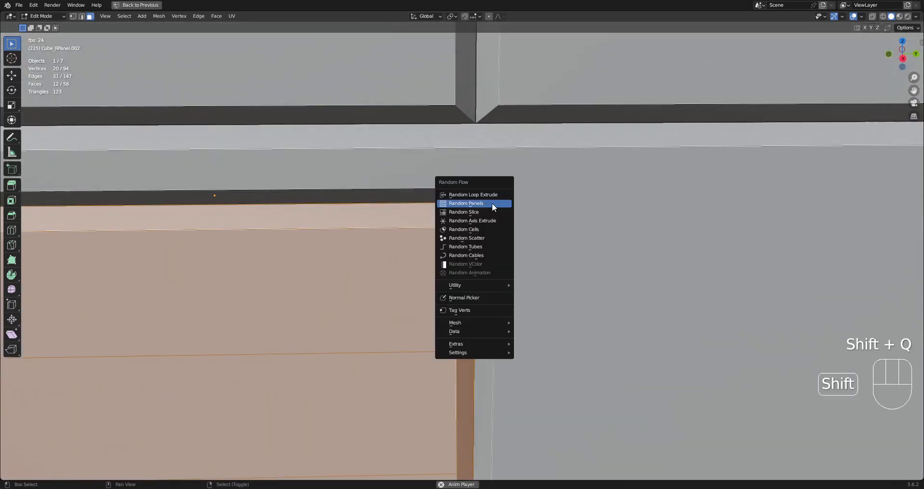
click(491, 204)
key(F9)
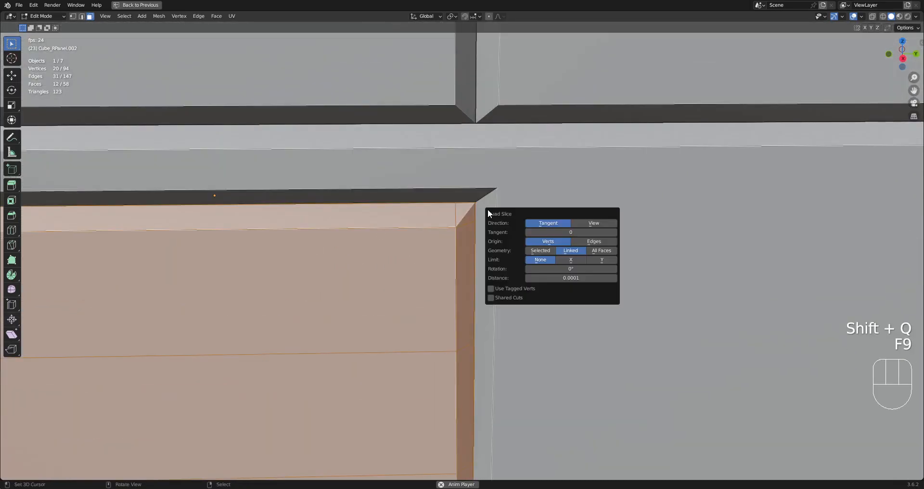
drag(506, 215, 515, 184)
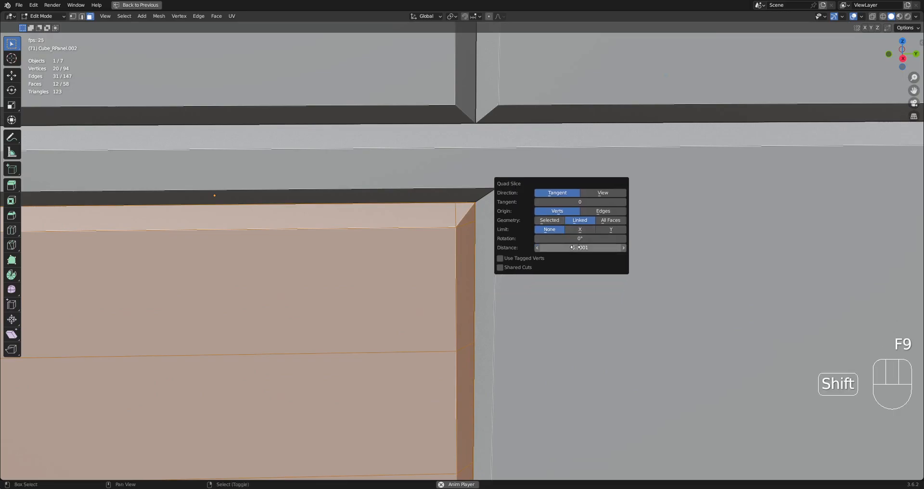
shift+drag(580, 248, 607, 248)
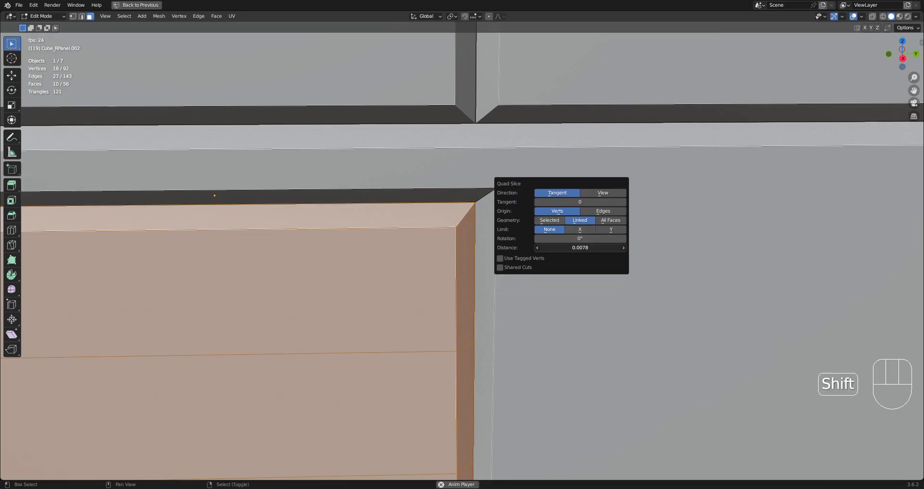
- Inspect the sliced central panel, stop the animation playback, and clear the selection
scroll(241, 283, down, 5)
shift+middle_drag(242, 282, 410, 224)
scroll(410, 224, up, 3)
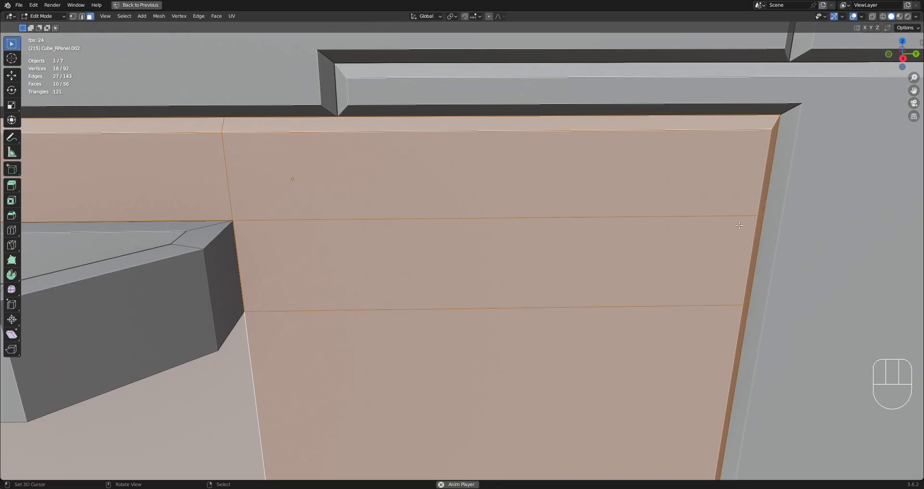
key(space)
scroll(536, 255, down, 5)
key(alt+a)
- Quad Slice the long notched face on the end panel's upper rim in the Tangent direction
middle_drag(392, 225, 572, 258)
scroll(424, 226, up, 4)
middle_drag(337, 226, 352, 184)
right_click(375, 163)
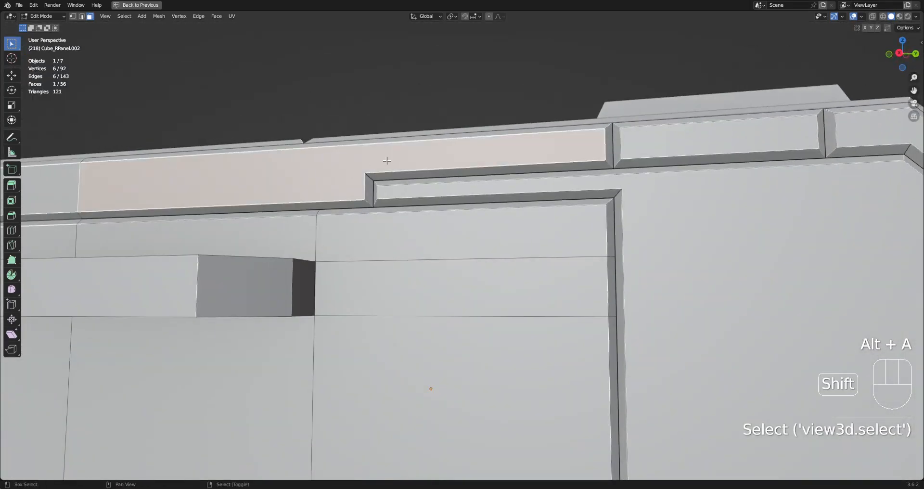
scroll(375, 163, up, 3)
key(shift+ctrl+x)
click(429, 188)
click(493, 202)
- Set the rim face's Quad Slice distance to 0 and examine the cuts at its bevelled end
click(518, 257)
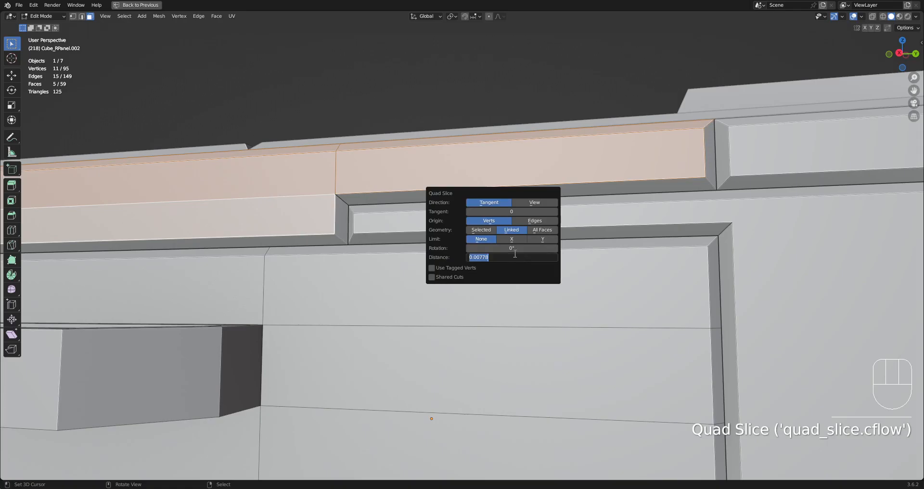
text(0)
key(Return)
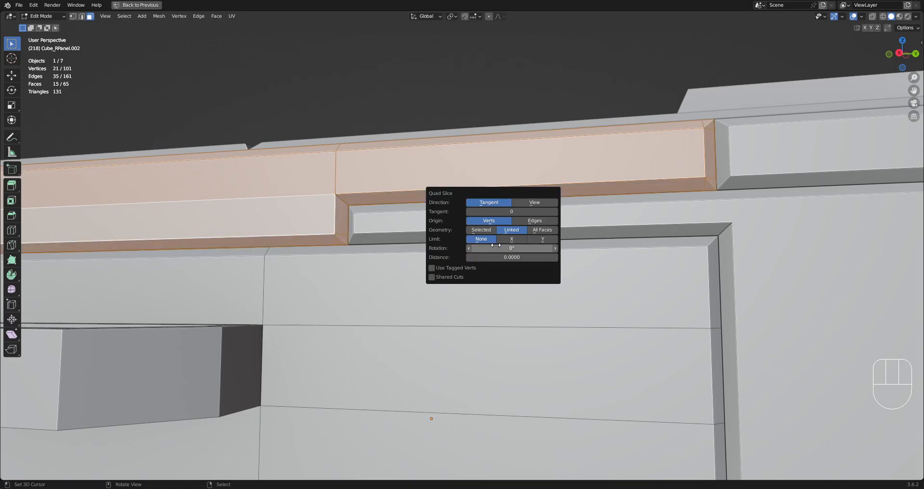
middle_drag(431, 235, 200, 235)
scroll(408, 165, up, 7)
middle_drag(383, 99, 538, 259)
- Set the rim face's Quad Slice distance to 0.01
key(F9)
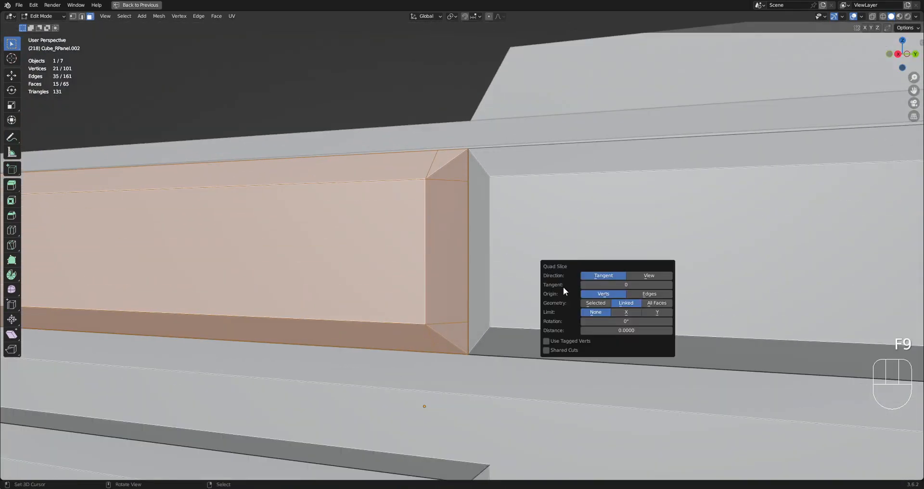
click(630, 333)
text(.01)
key(Return)
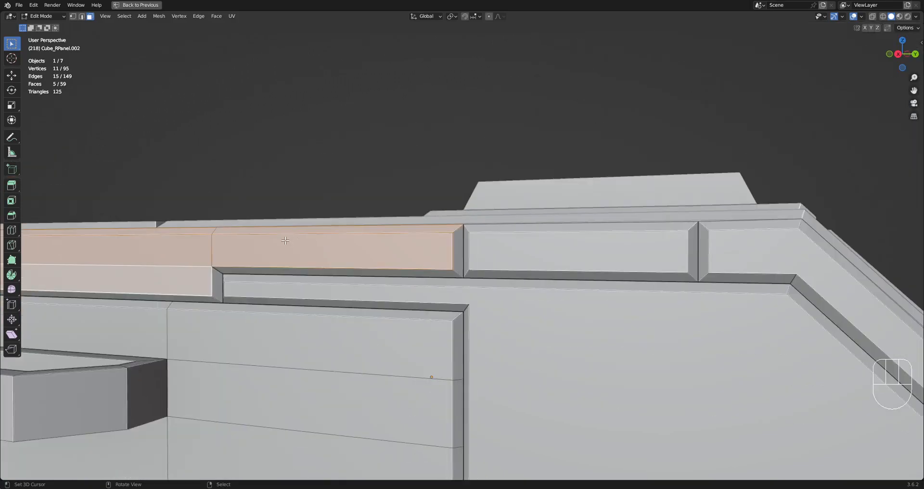
middle_drag(285, 241, 433, 225)
- Clear the selection and Quad Slice the large chamfered face beside the central panel in the Tangent direction
key(alt+a)
scroll(433, 224, down, 2)
shift+middle_drag(387, 285, 356, 254)
middle_drag(356, 255, 654, 272)
shift+middle_drag(715, 201, 579, 187)
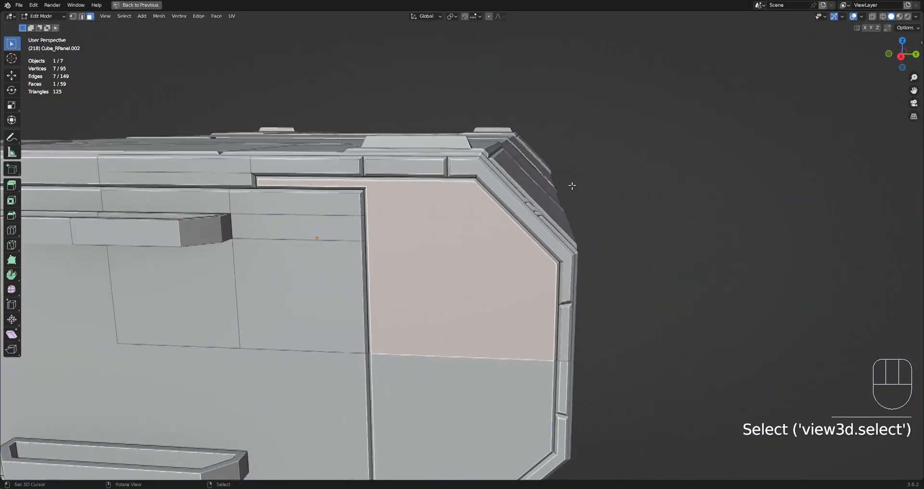
scroll(578, 187, up, 2)
key(ctrl+shift+x)
click(566, 182)
click(613, 193)
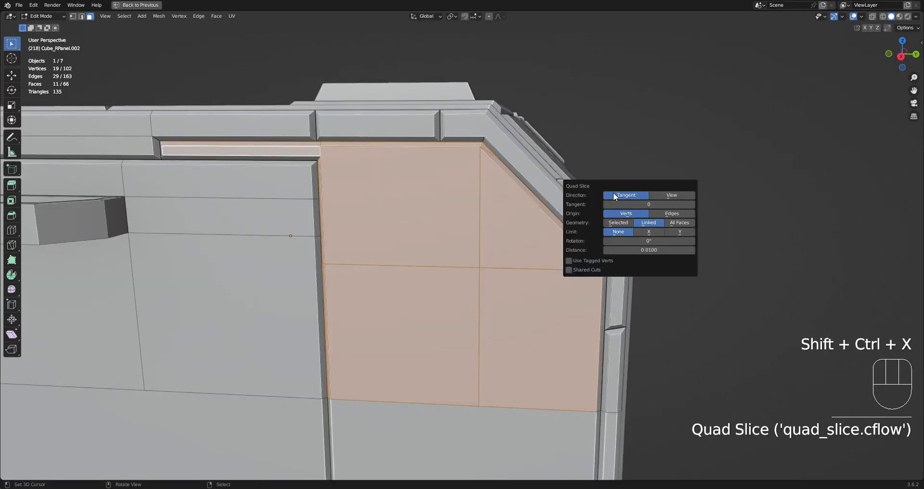
- Lower the chamfered face's Quad Slice distance to 0.0041 and examine its upper corner cuts
middle_drag(539, 285, 504, 292)
shift+middle_drag(499, 219, 487, 270)
scroll(486, 270, up, 2)
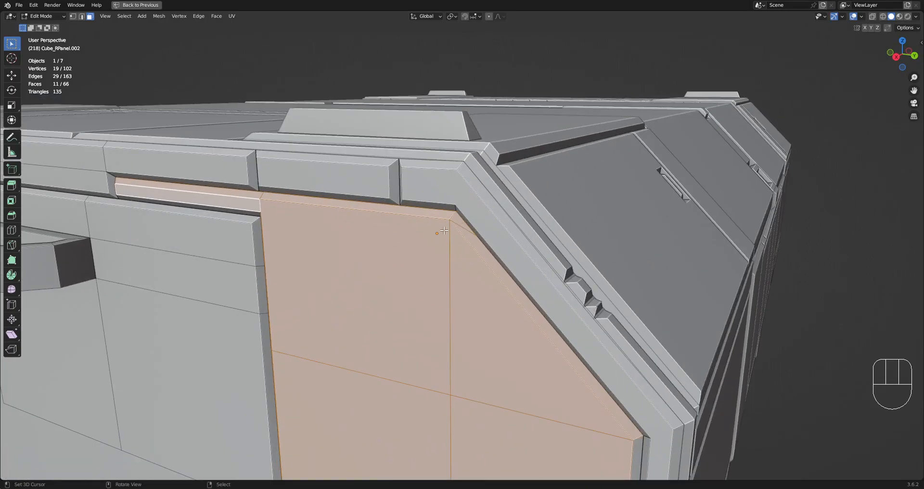
key(F9)
drag(769, 310, 776, 310)
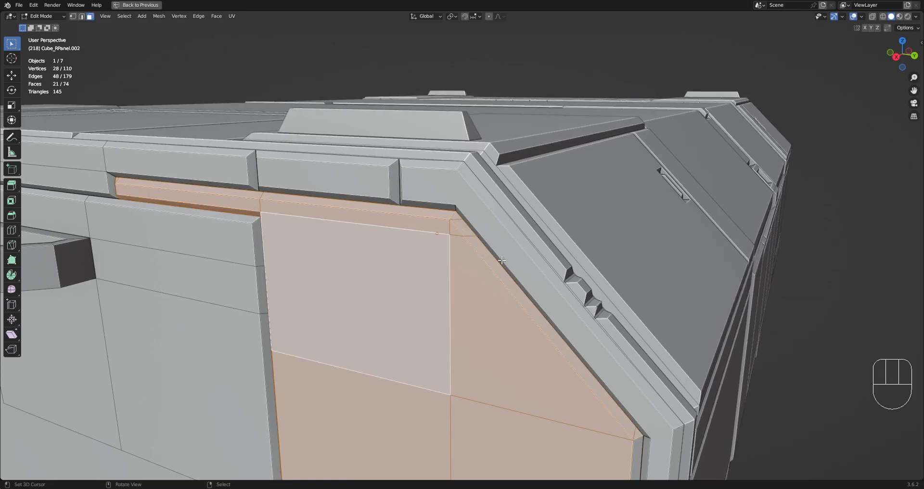
middle_drag(493, 257, 525, 270)
- Set the chamfered face's Quad Slice distance back to 0.01
key(F9)
click(759, 332)
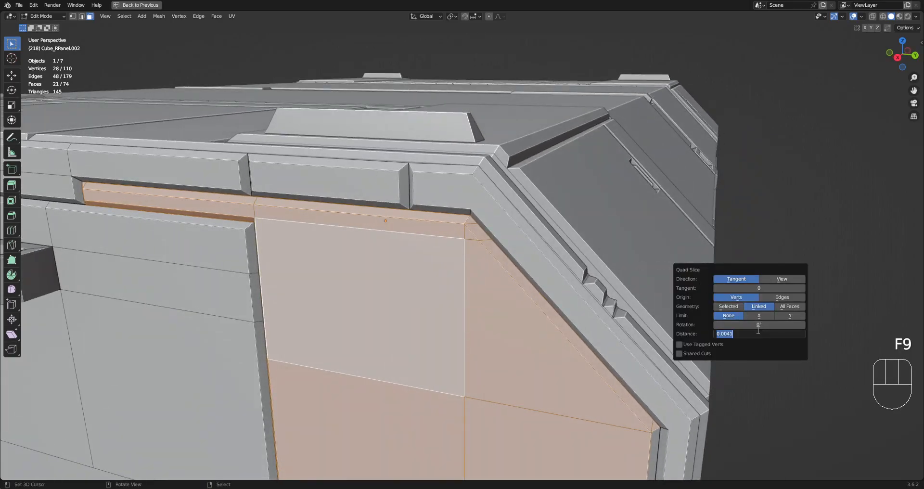
text(.01)
key(Return)
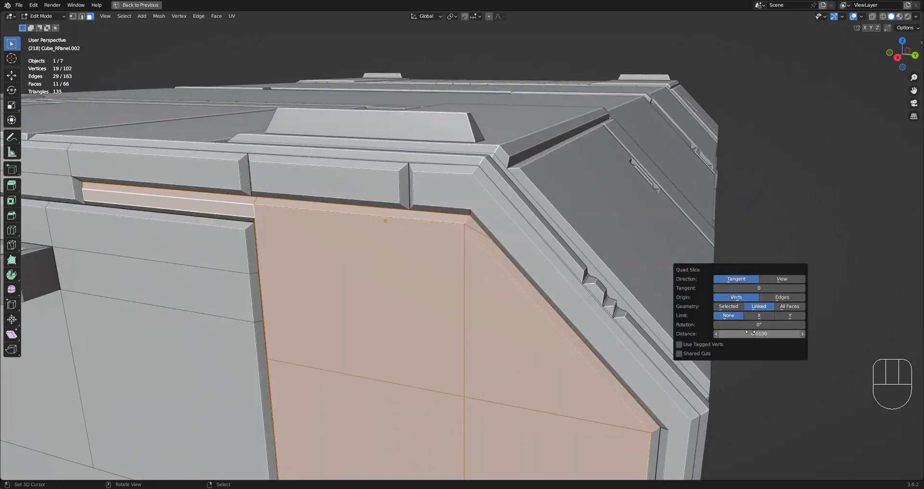
- Set the chamfered face's Quad Slice distance to 0.0005
click(753, 333)
text(.0005)
key(Return)
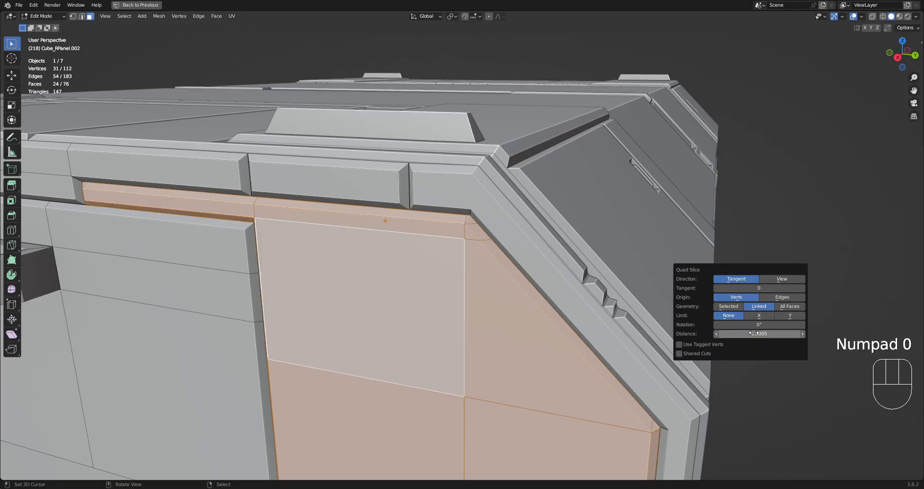
- Set the chamfered face's Quad Slice distance to 0.006 and examine the cuts at its upper corner
scroll(402, 305, down, 1)
middle_drag(384, 305, 399, 289)
scroll(406, 255, up, 3)
shift+middle_drag(263, 219, 684, 229)
key(F9)
mouse_move(781, 298)
mouse_down()
mouse_move(770, 298)
mouse_move(796, 299)
mouse_move(777, 299)
mouse_move(786, 299)
mouse_up()
scroll(741, 281, down, 3)
shift+middle_drag(741, 280, 583, 255)
key(F9)
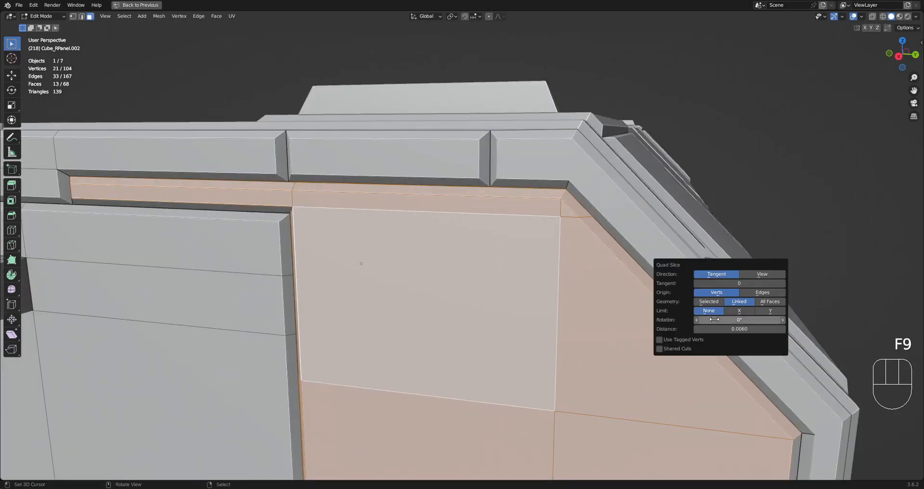
- In the right orthographic view, annotate the vertical and horizontal cut lines through the chamfered face's upper inner corner vertex, and erase the strokes
middle_drag(666, 384, 652, 354)
shift+middle_drag(652, 354, 592, 130)
scroll(505, 173, down, 4)
middle_drag(471, 194, 469, 262)
shift+middle_drag(452, 197, 457, 241)
scroll(448, 227, up, 4)
scroll(432, 251, down, 3)
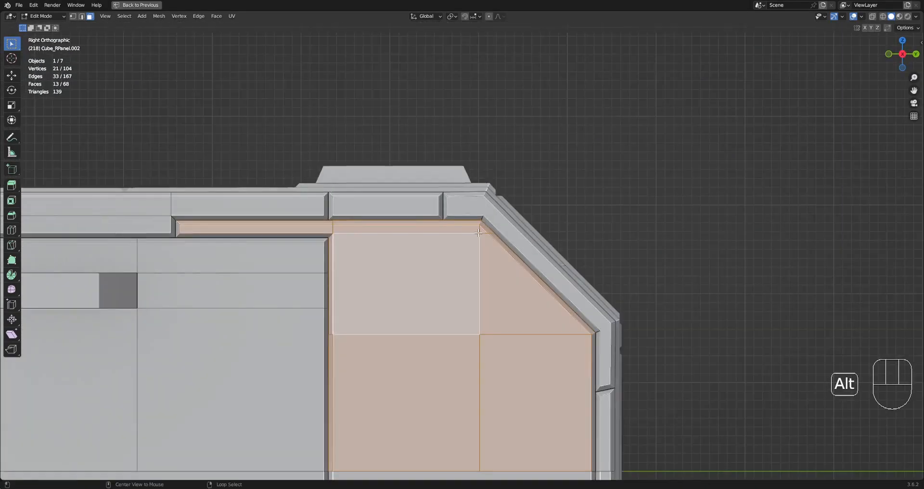
scroll(510, 239, up, 4)
key(alt+a)
key(1)
click(248, 202)
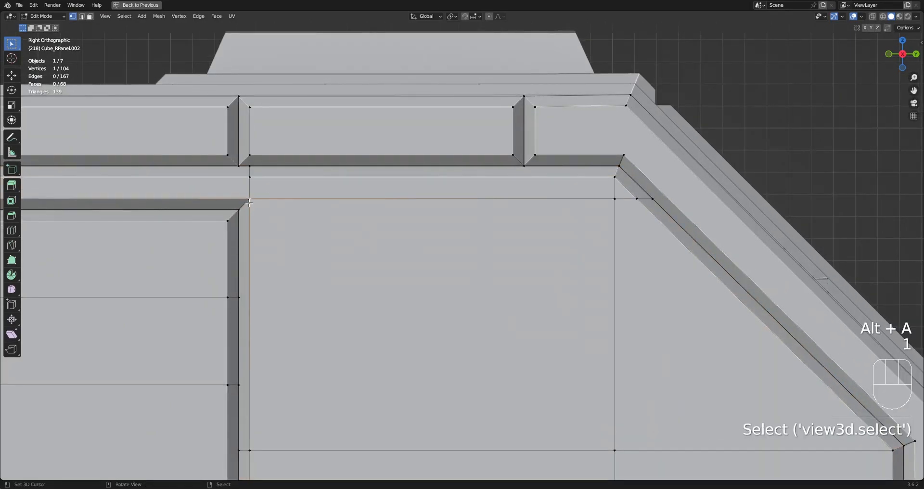
drag(248, 149, 244, 250)
drag(173, 196, 636, 191)
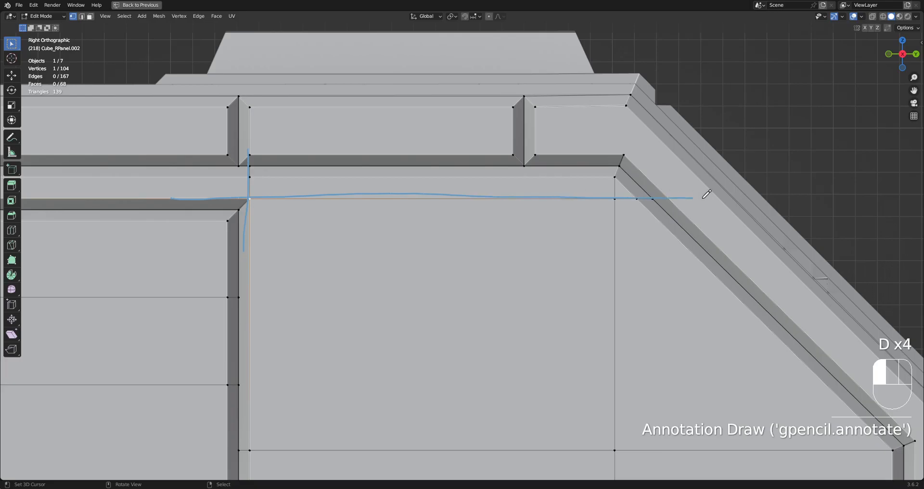
right_drag(762, 208, 84, 230)
key(space)
- Dissolve the short leftover horizontal edges between the vertical cut and the slanted border at the chamfer's upper corner
middle_drag(567, 159, 538, 180)
key(2)
right_click(633, 205)
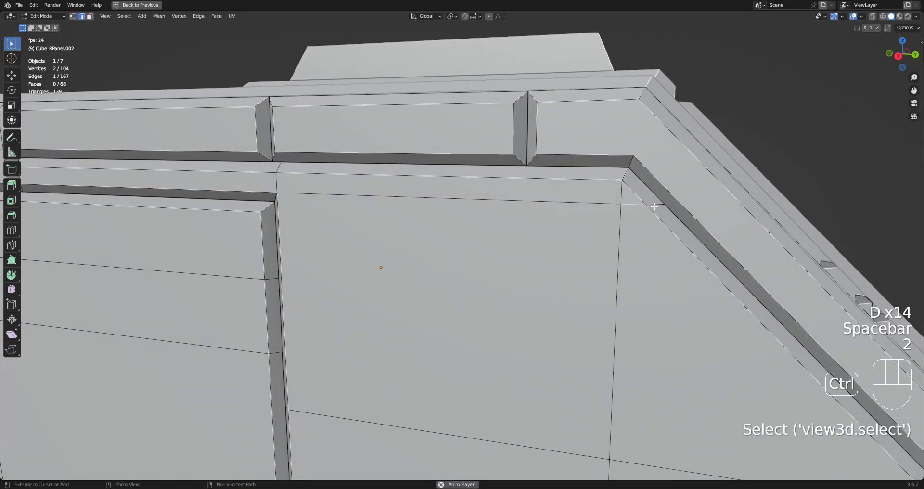
ctrl+right_click(653, 206)
key(ctrl+x)
shift+middle_drag(654, 206, 519, 250)
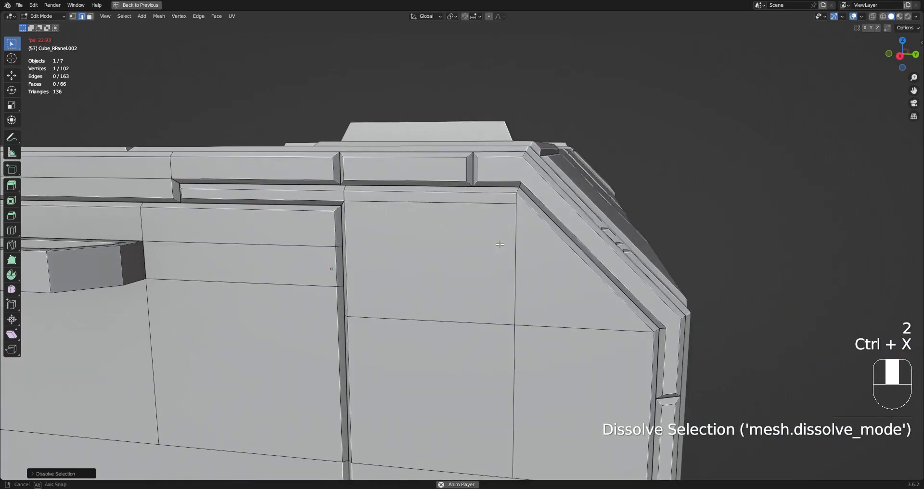
- Slide the vertex just below the chamfer's upper corner inward along its horizontal edge
key(1)
key(3)
right_click(536, 259)
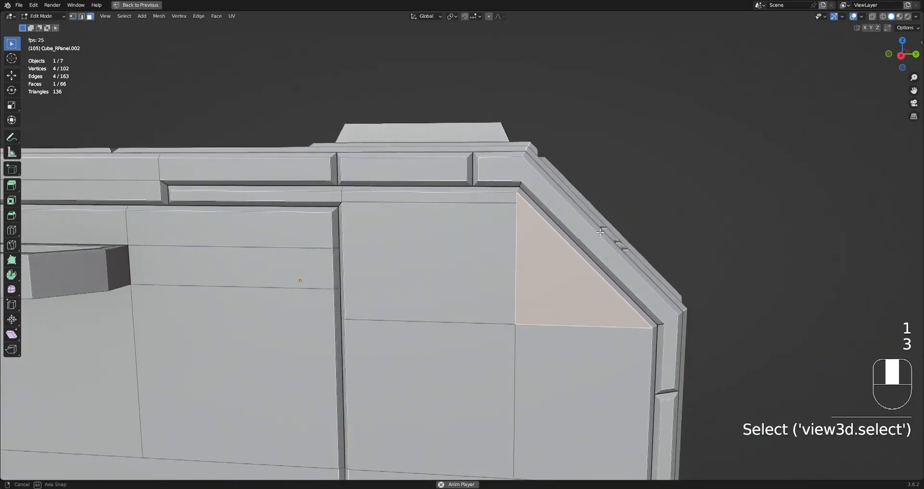
alt+middle_drag(599, 232, 604, 230)
scroll(523, 193, up, 2)
key(1)
right_click(532, 179)
shift+middle_drag(558, 181, 563, 194)
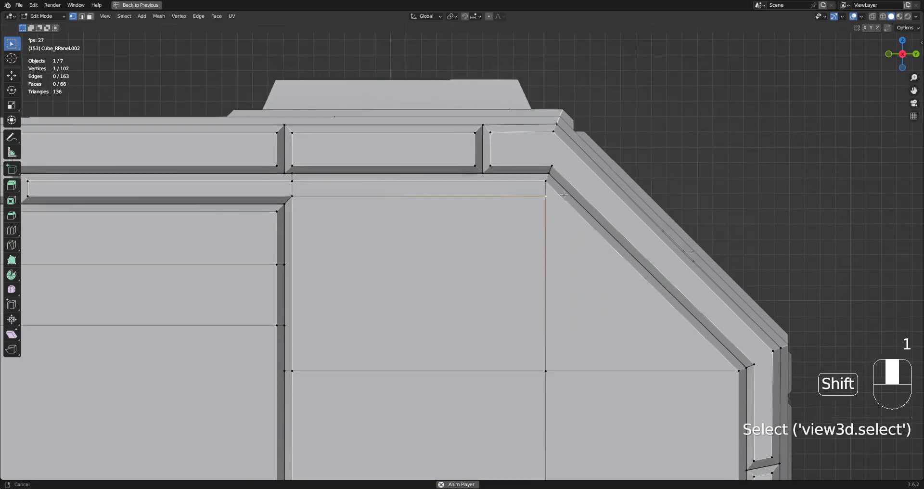
scroll(571, 201, up, 1)
key(g)
key(g)
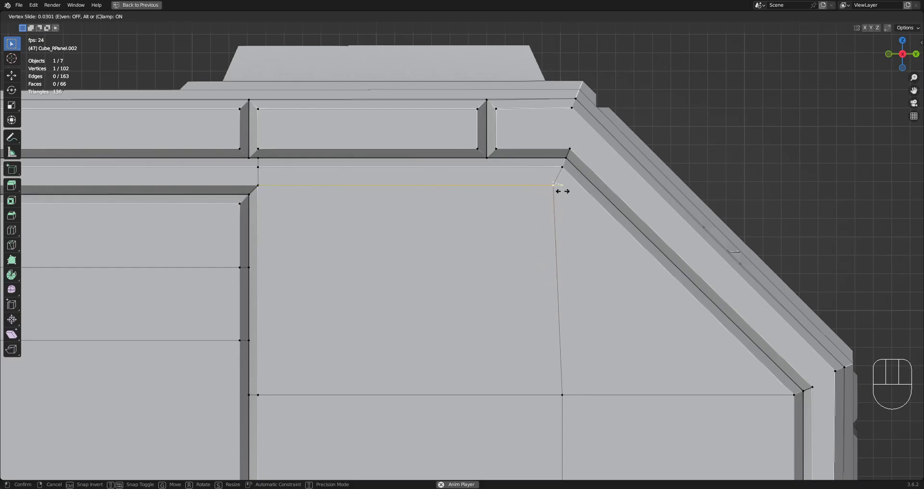
click(553, 192)
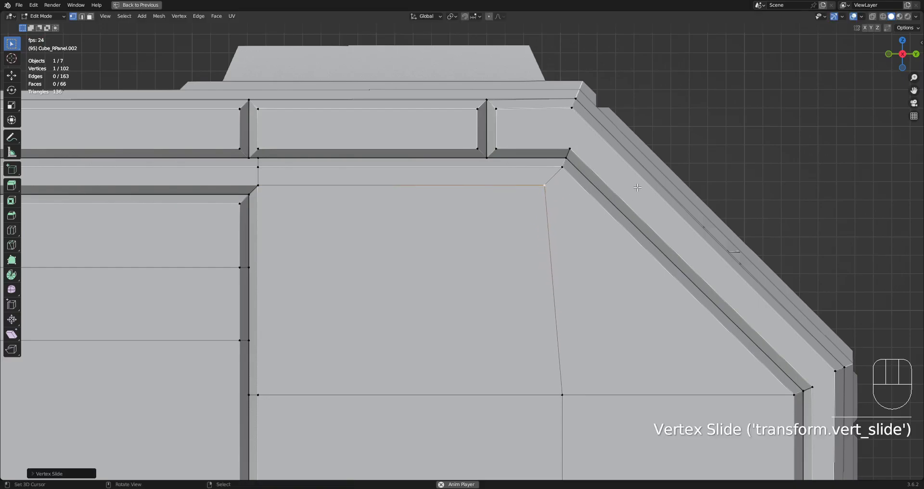
- Select the three vertices of the vertical cut with the slid corner vertex active, and set the pivot point to Active Element
scroll(633, 147, down, 5)
key(alt+a)
scroll(627, 139, down, 3)
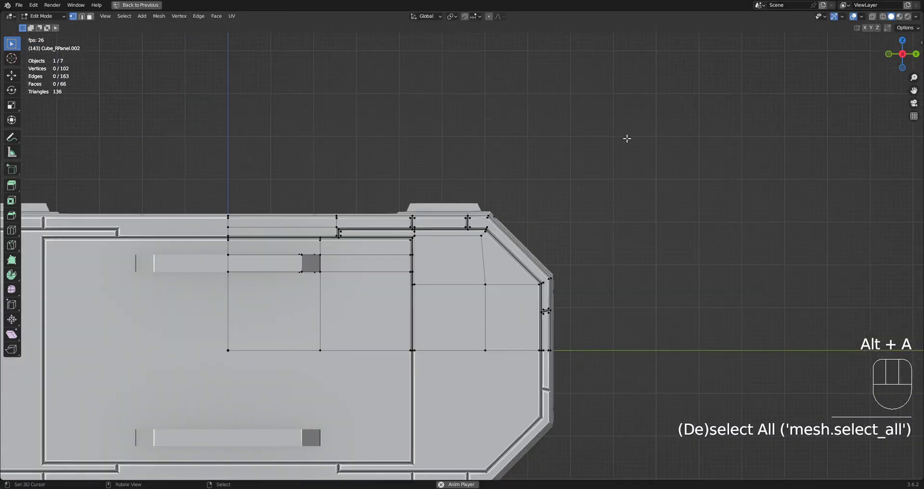
scroll(592, 289, up, 4)
click(523, 297)
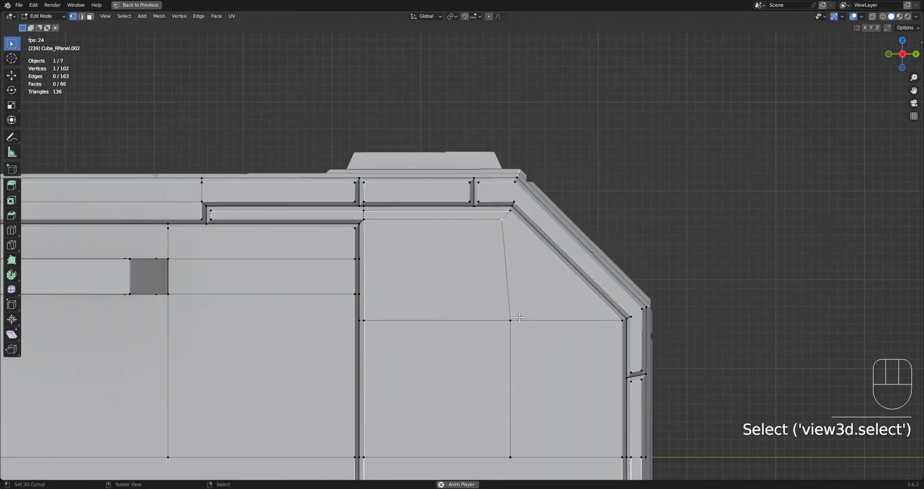
shift+right_click(508, 457)
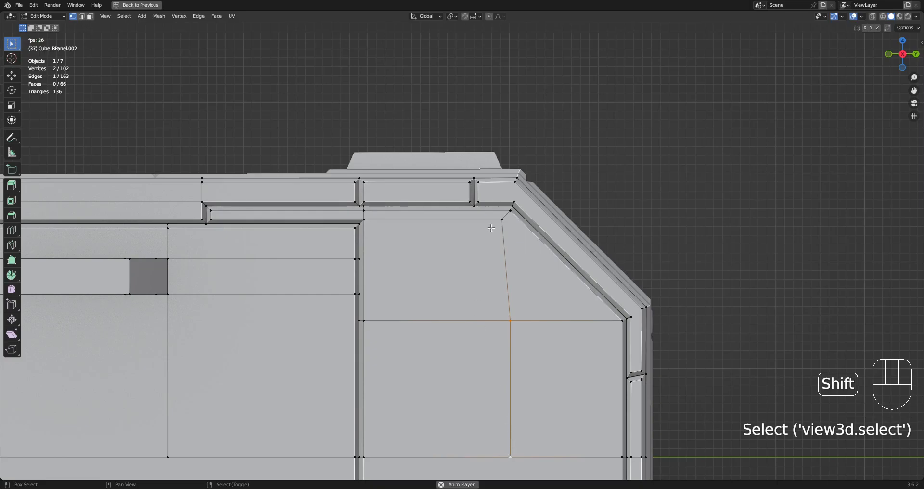
key(period)
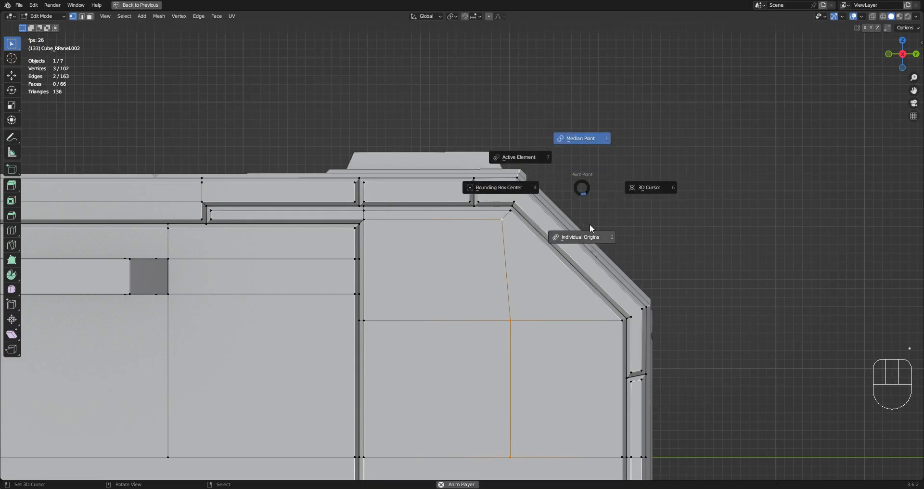
click(532, 151)
scroll(700, 335, down, 3)
shift+middle_drag(703, 338, 684, 265)
scroll(691, 226, up, 1)
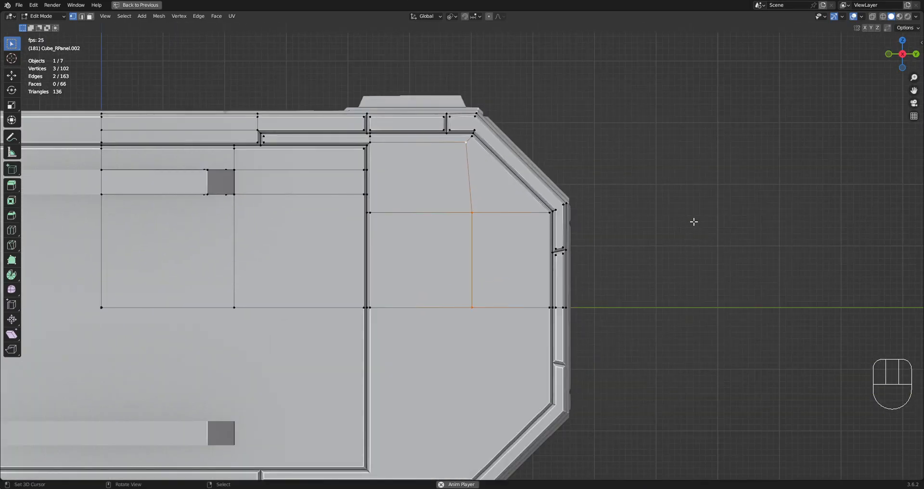
- Scale the three vertices to 0 along the Y axis to align them with the active corner vertex
key(s)
key(y)
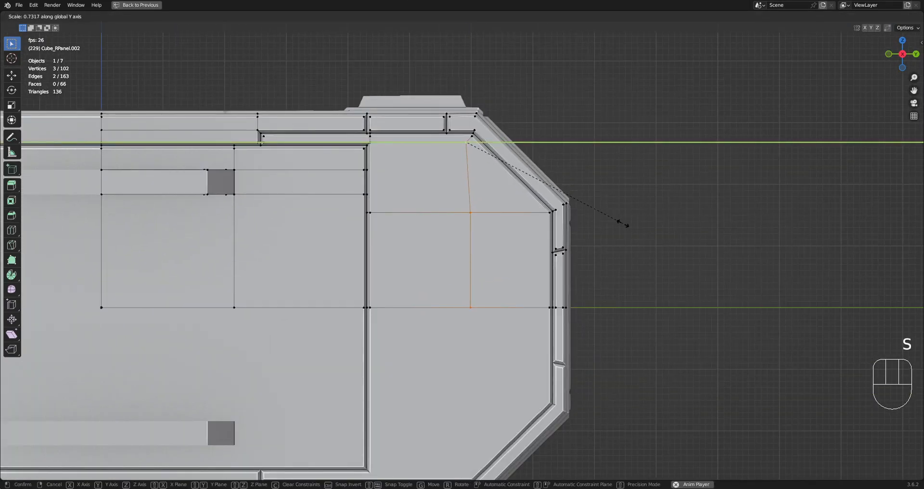
click(623, 223)
middle_drag(622, 223, 617, 227)
shift+middle_drag(494, 198, 490, 215)
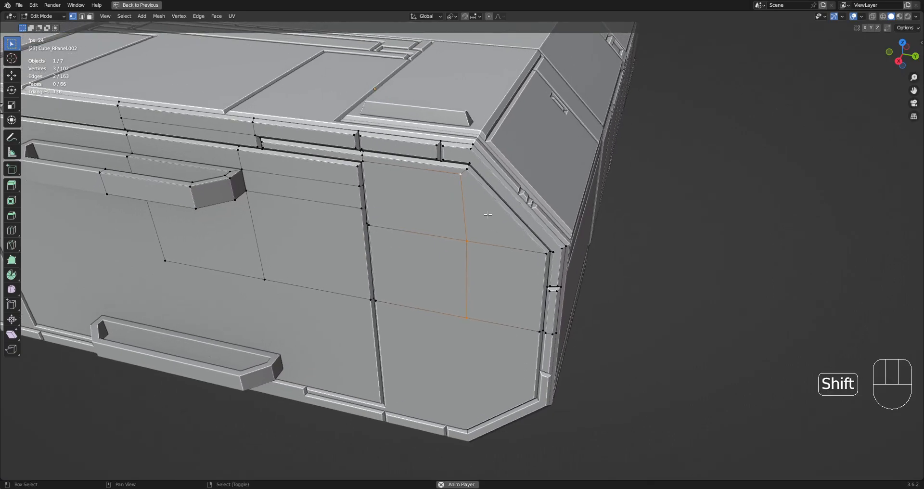
middle_drag(461, 323, 486, 283)
middle_drag(545, 191, 526, 236)
key(s)
key(y)
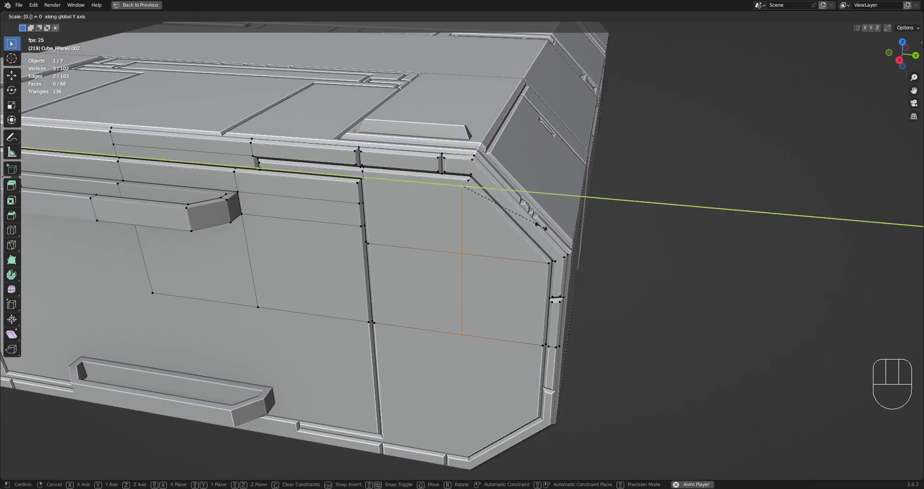
key(Return)
- Clear the vertex selection and set the pivot point back to Median Point
key(Tab)
scroll(541, 226, down, 2)
key(Tab)
alt+middle_drag(541, 226, 517, 211)
key(alt+a)
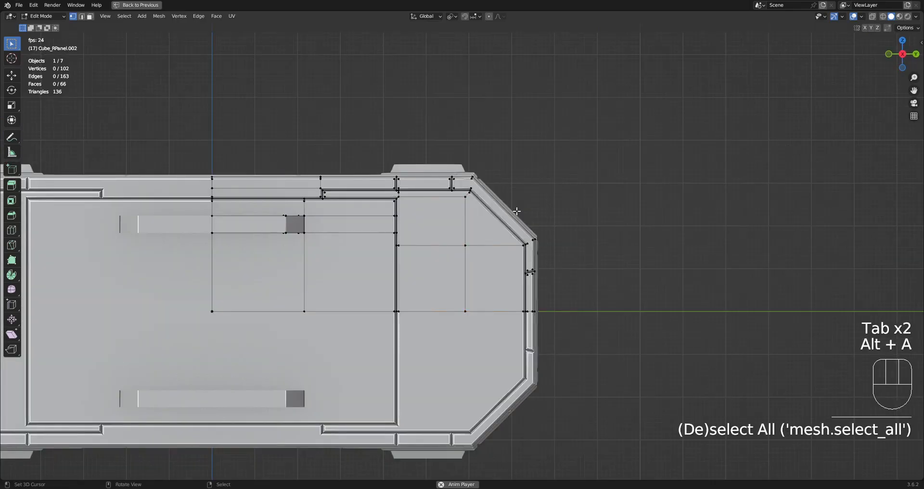
scroll(503, 193, up, 2)
key(period)
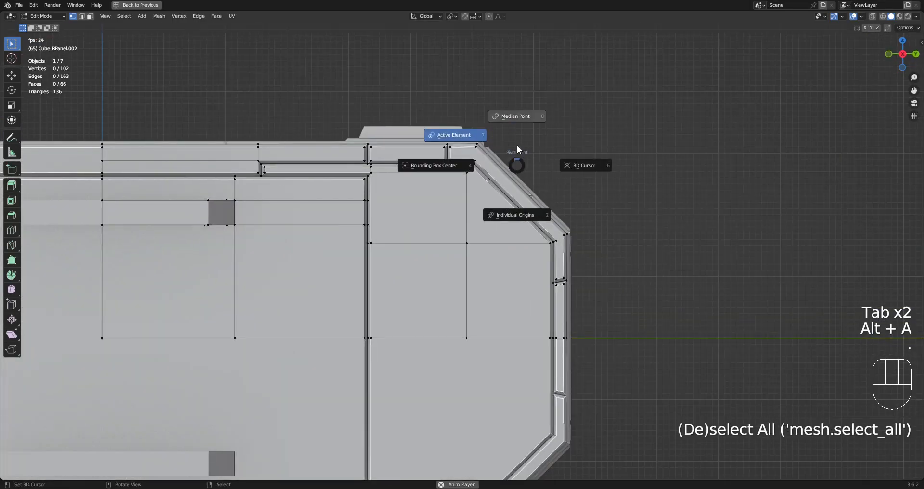
click(517, 115)
- Triangulate the long bent border face outside the chamfer, convert it with Tris to Quads, and clear the selection
middle_drag(518, 118, 568, 210)
scroll(567, 211, up, 2)
key(Tab)
key(Tab)
middle_drag(499, 221, 526, 195)
scroll(526, 195, up, 3)
key(3)
click(532, 259)
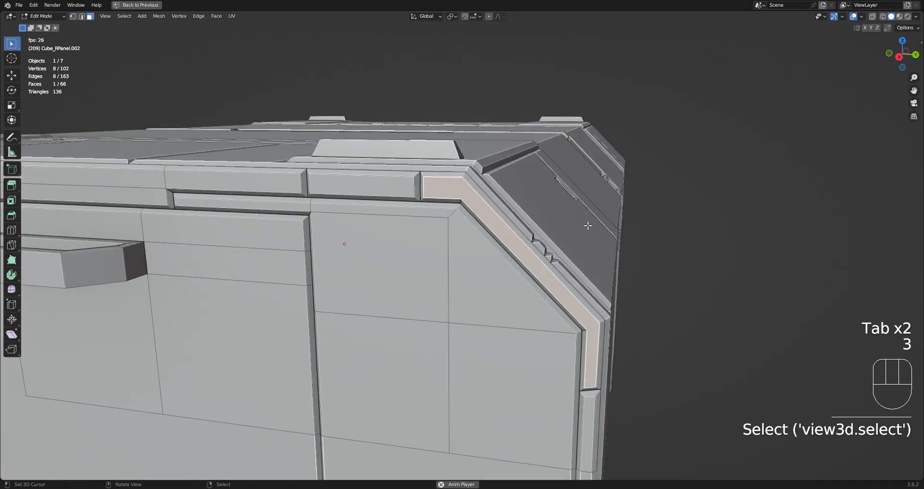
shift+middle_drag(593, 196, 653, 190)
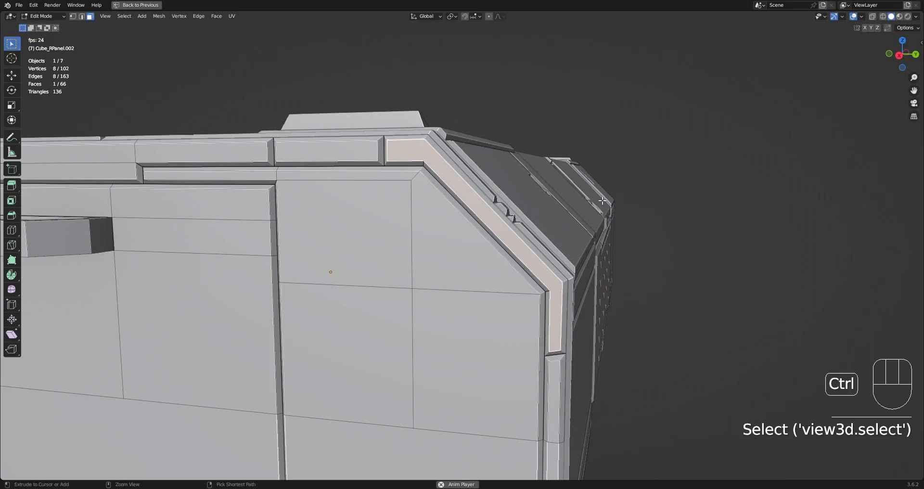
key(ctrl+t)
key(alt+j)
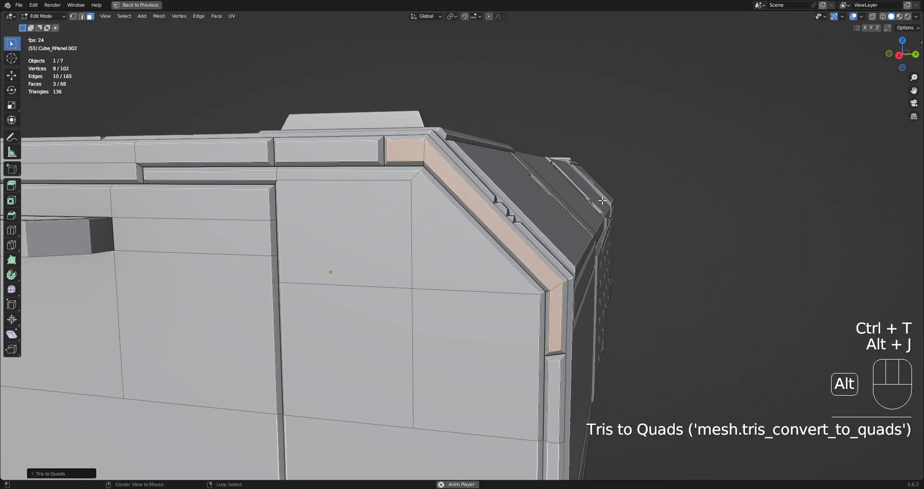
key(alt+a)
- Switch to editing the adjoining panel object that wraps the top and side, and select all of its geometry
shift+middle_drag(602, 201, 577, 294)
middle_drag(577, 295, 584, 305)
shift+middle_drag(385, 249, 487, 293)
scroll(486, 270, down, 4)
key(Tab)
key(Tab)
right_click(486, 293)
shift+middle_drag(581, 277, 405, 265)
scroll(544, 273, up, 4)
key(Tab)
right_click(397, 262)
key(Tab)
key(a)
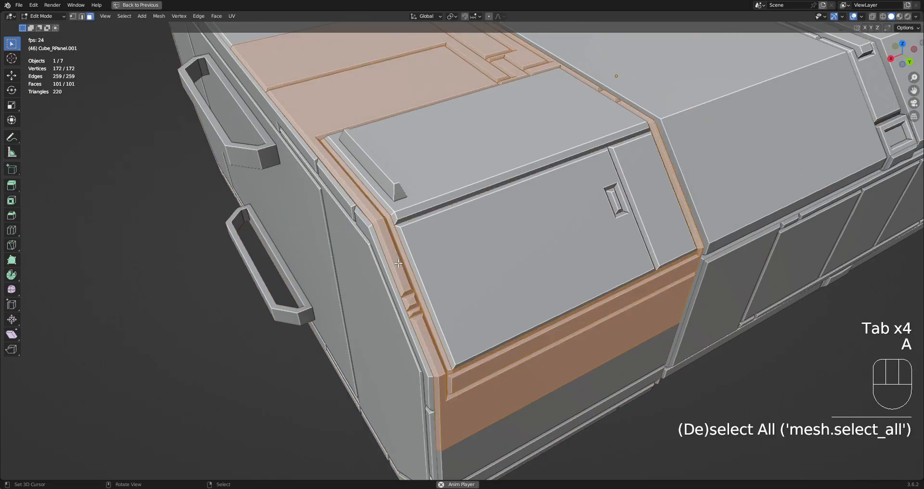
- Isolate the wrapping panel object by hiding all other objects, and clear its mesh selection
scroll(553, 243, down, 2)
middle_drag(561, 241, 557, 296)
key(Tab)
key(shift+h)
key(Tab)
key(alt+a)
- Select the wide L-shaped top face, outer strip, narrow border face, small inset face and the tall rectangular face beside the L
key(3)
alt+middle_drag(454, 228, 437, 233)
shift+middle_drag(359, 195, 474, 268)
right_click(392, 249)
middle_drag(575, 283, 490, 242)
scroll(503, 265, up, 2)
scroll(492, 243, down, 3)
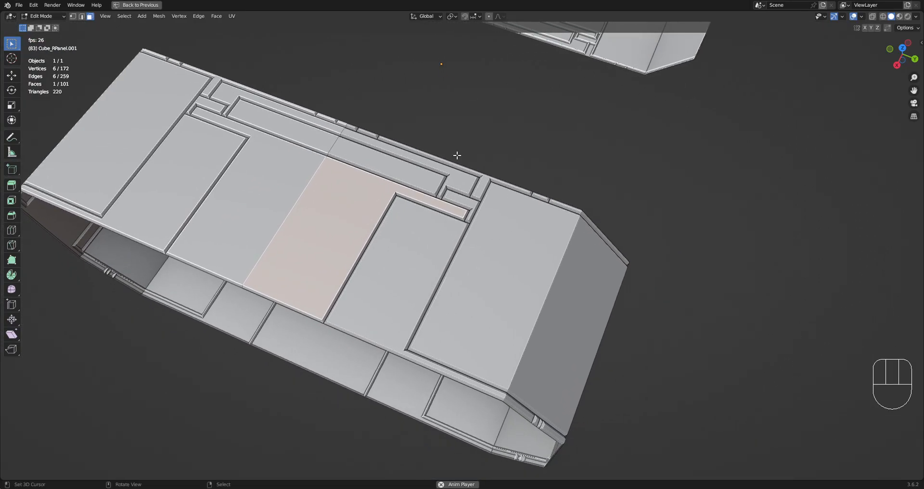
scroll(456, 217, up, 2)
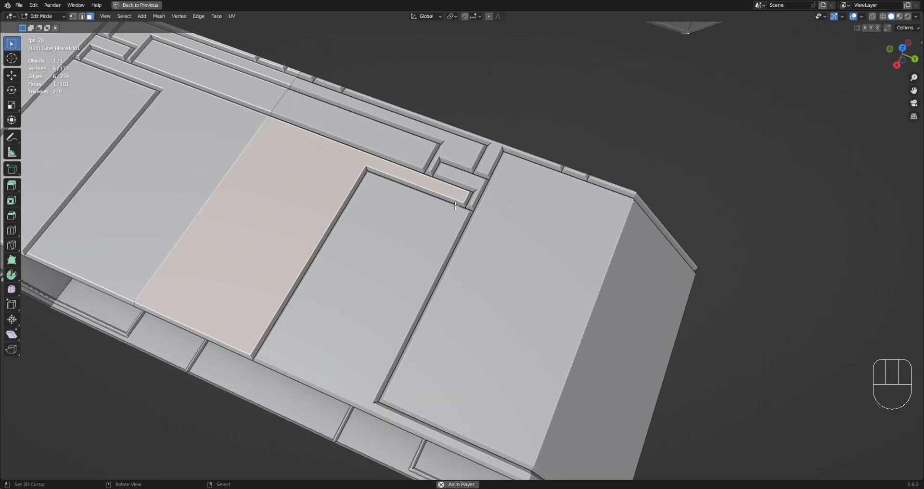
shift+click(416, 149)
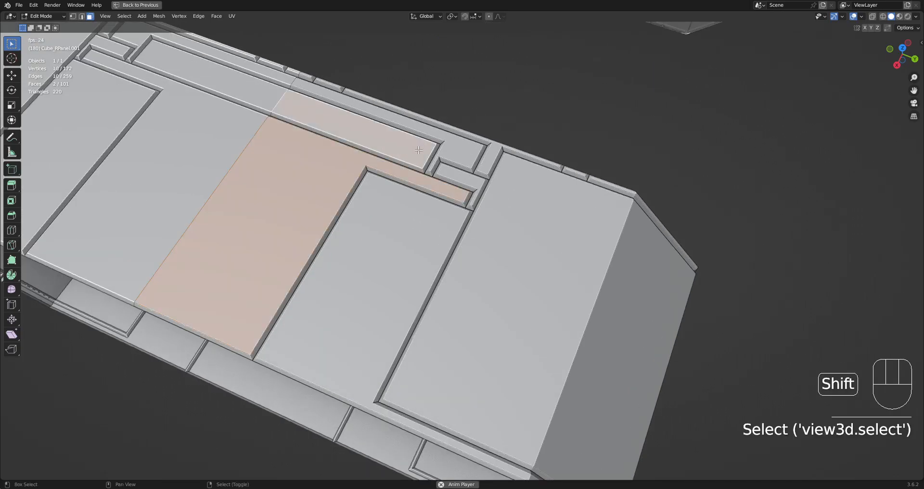
click(298, 194)
shift+click(457, 139)
shift+click(493, 157)
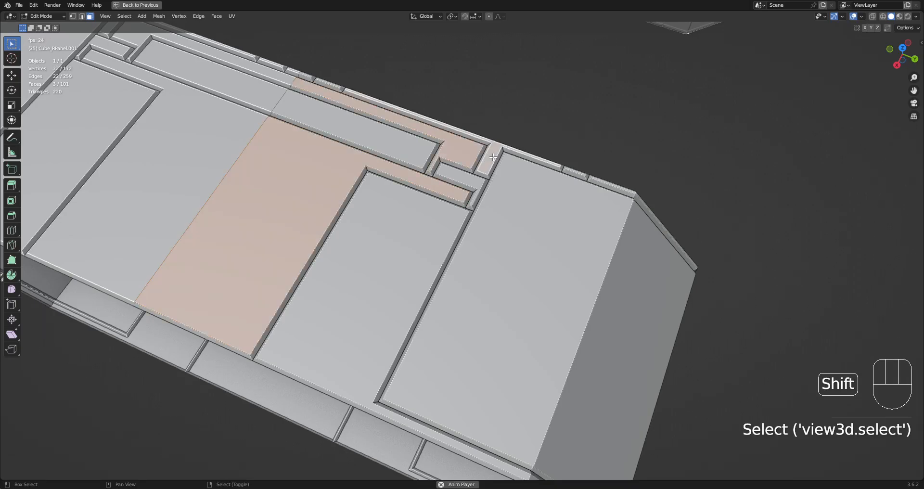
shift+click(475, 180)
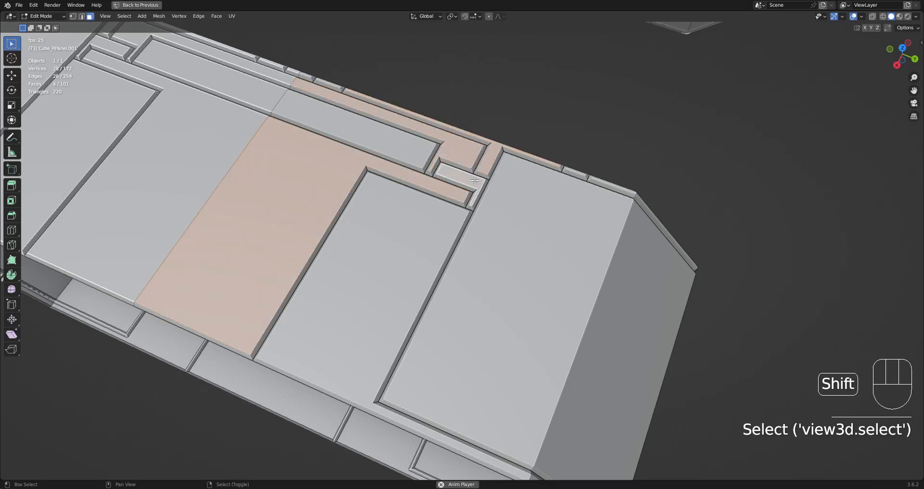
shift+click(374, 323)
- Quad Slice the selected top faces in the Tangent direction with Linked geometry and a distance of 0.006
scroll(501, 193, down, 1)
shift+middle_drag(501, 194, 506, 264)
scroll(524, 207, up, 1)
middle_drag(524, 207, 563, 192)
key(ctrl+shift+x)
click(562, 189)
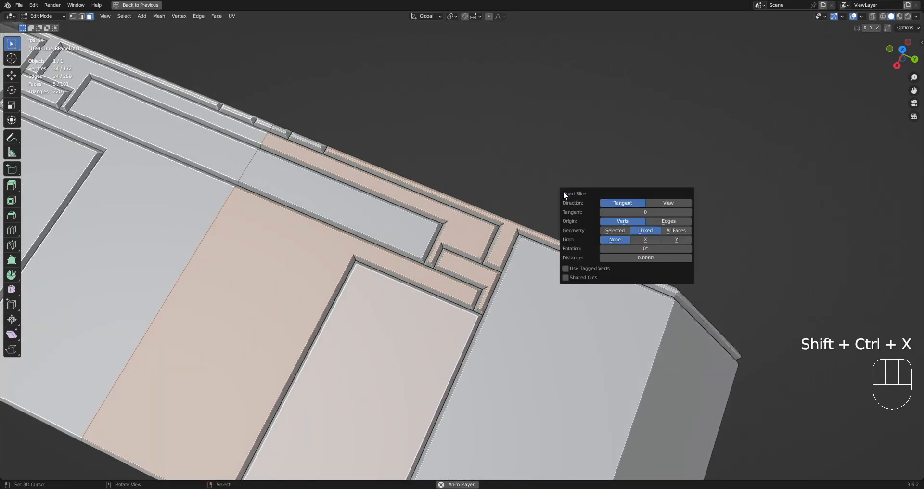
- Quad Slice the selected panel faces in the Tangent direction with a distance of 0.005
click(628, 203)
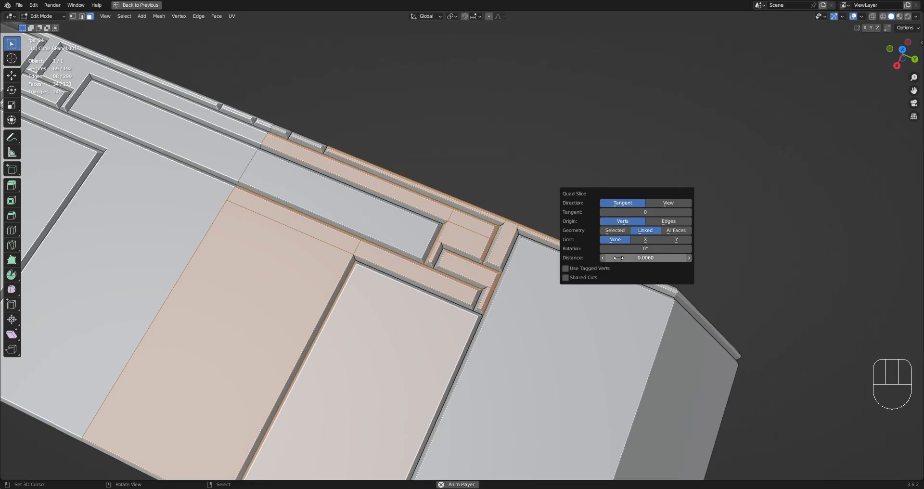
middle_drag(618, 258, 594, 239)
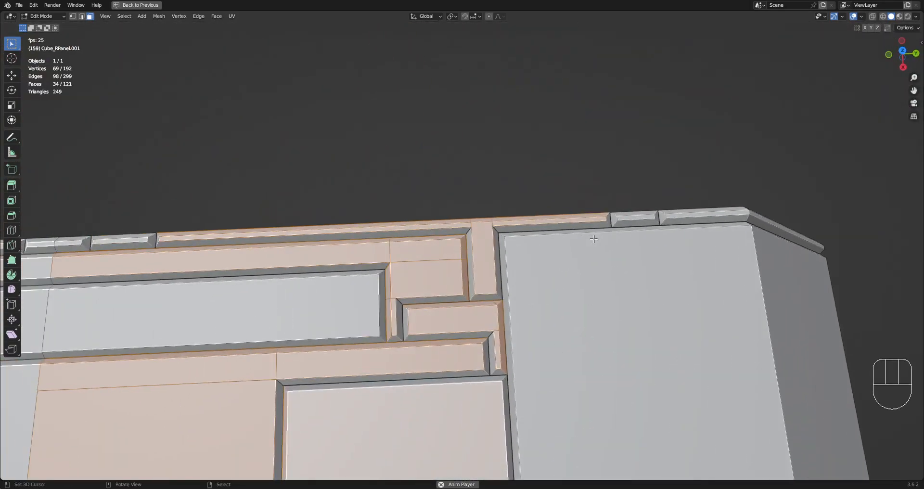
scroll(594, 239, up, 4)
key(F9)
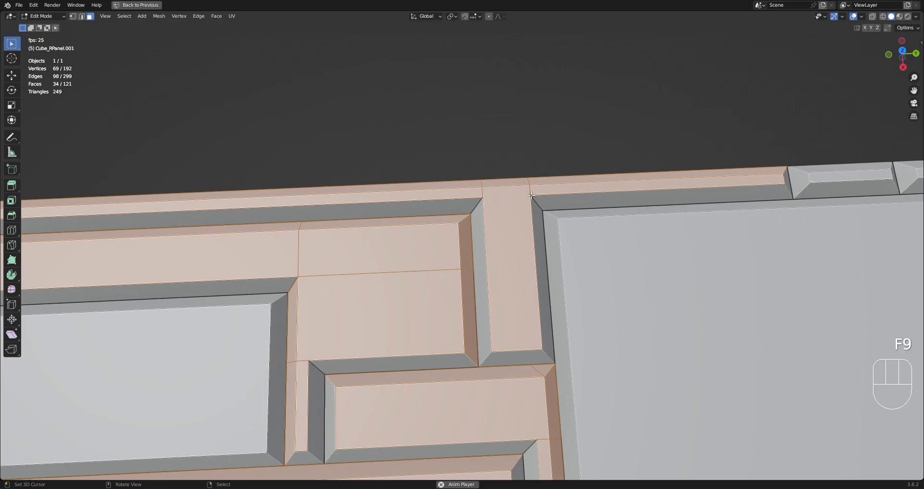
key(F9)
click(802, 287)
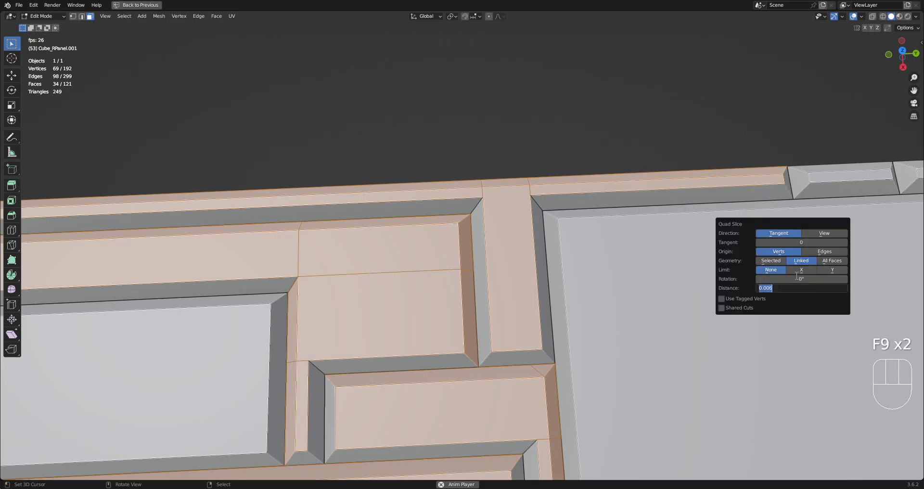
text(.005)
key(Return)
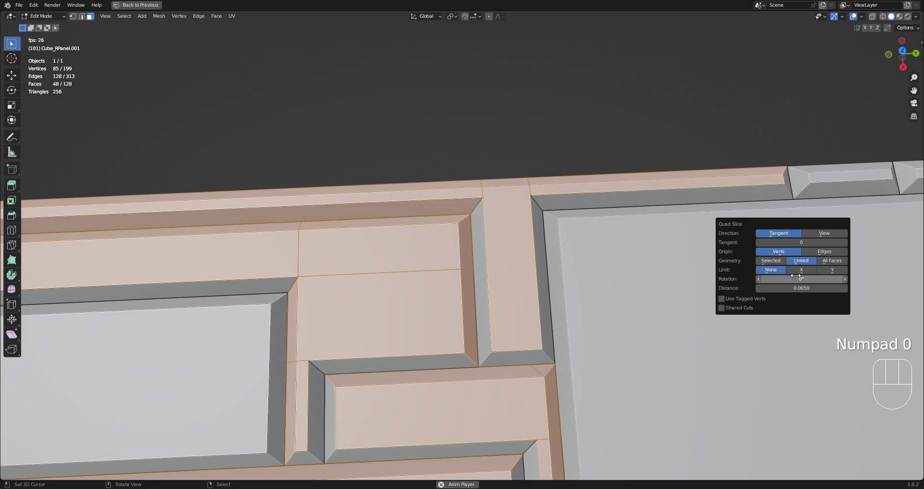
- Set the Quad Slice distance to 0.004 and examine the cuts around the stepped grooves
click(799, 288)
text(.004)
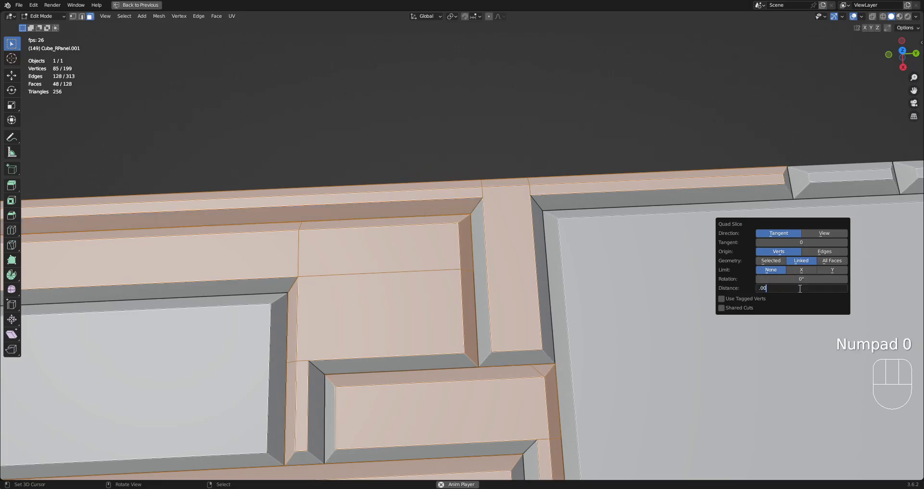
key(Return)
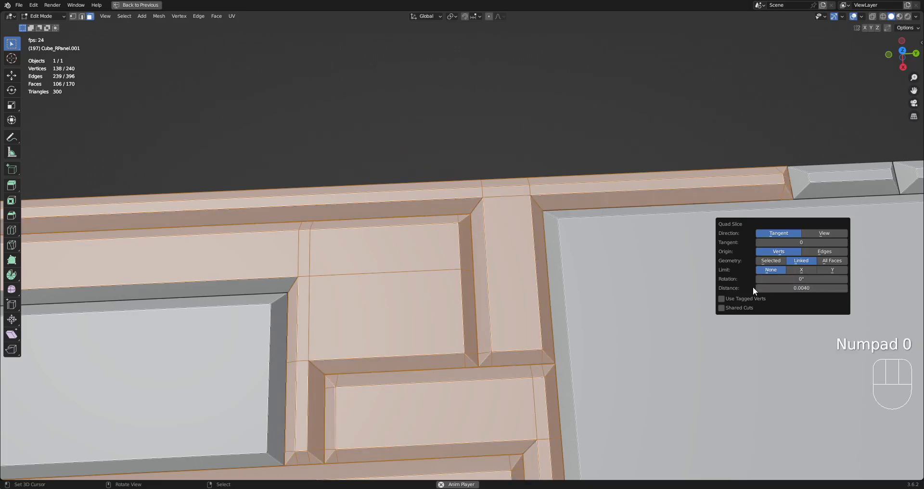
scroll(530, 319, down, 3)
shift+drag(529, 319, 552, 230)
scroll(383, 240, up, 5)
scroll(382, 242, down, 3)
shift+middle_drag(559, 163, 529, 228)
scroll(600, 223, up, 2)
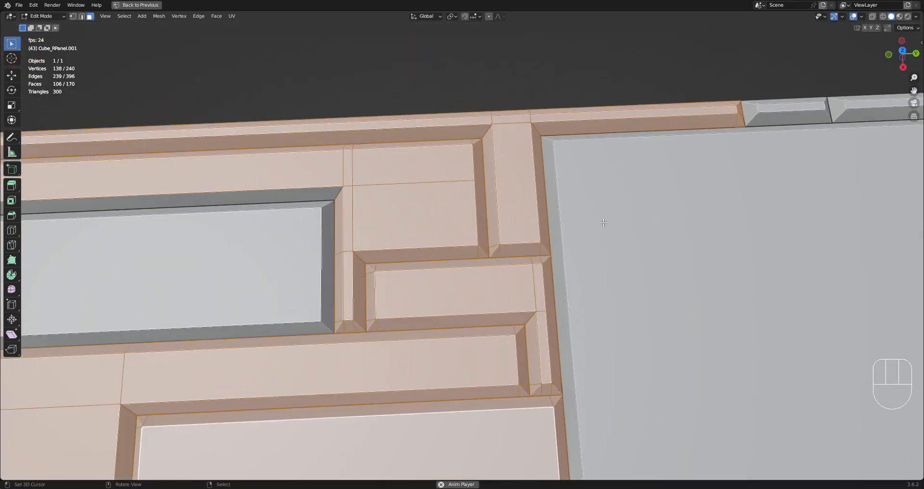
- Set the Quad Slice distance to 0.005
key(F9)
shift+drag(693, 290, 698, 290)
click(689, 290)
text(.00)
key(Return)
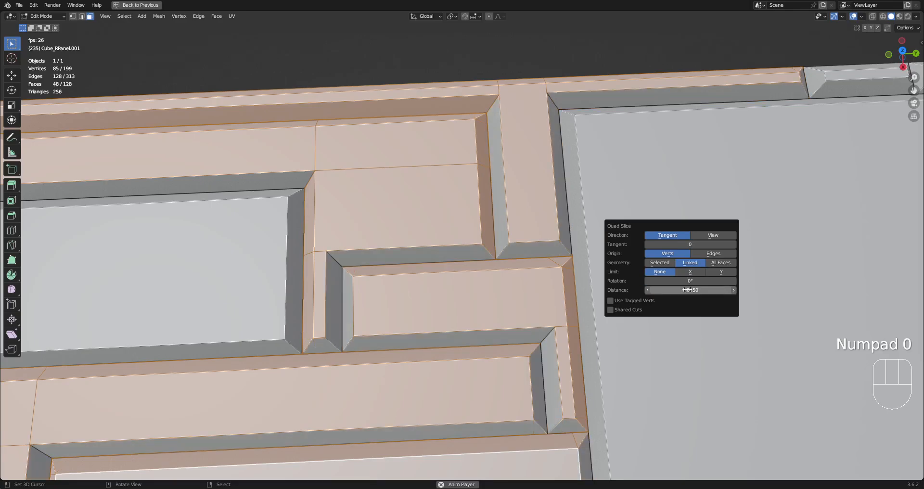
- Set the Quad Slice distance to 0.006, and fine-tune it to about 0.005
click(687, 289)
text(.006)
key(Return)
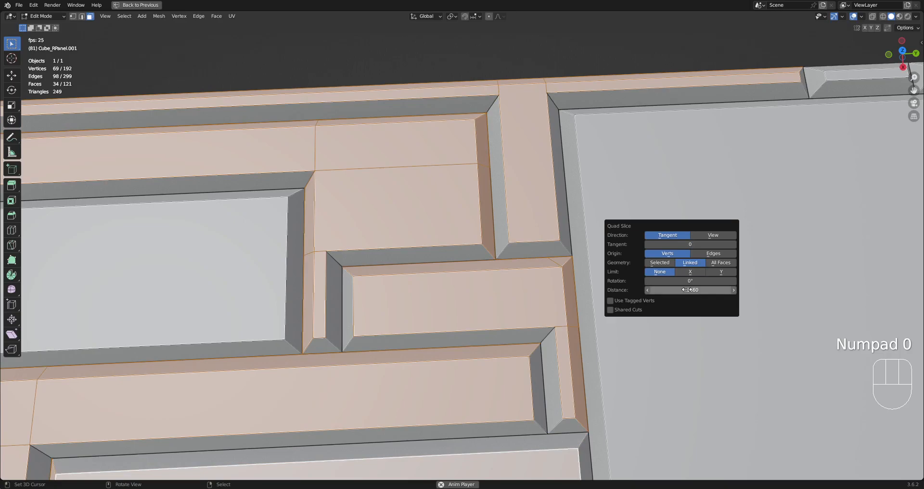
mouse_move(687, 289)
mouse_down()
mouse_move(673, 289)
mouse_move(702, 290)
mouse_up()
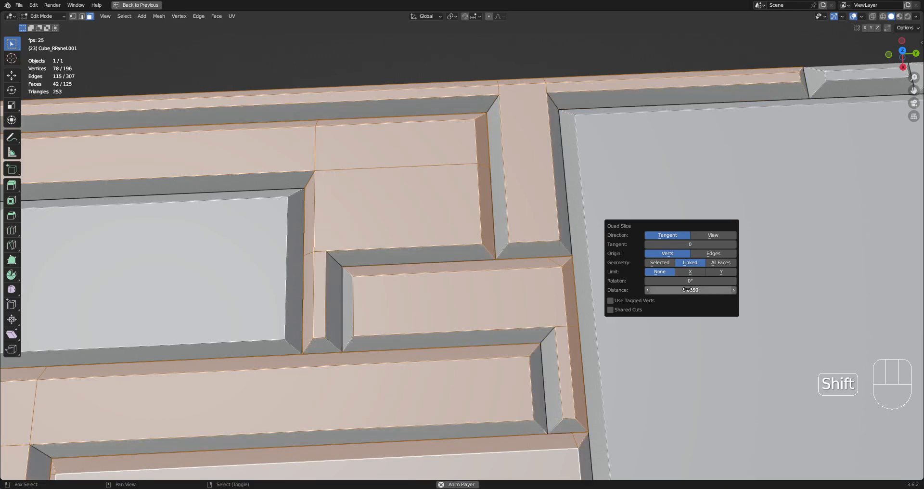
- Set the Quad Slice distance to 0.006 after checking the panel's lower rim, and clear the selection
scroll(393, 255, down, 7)
scroll(535, 222, down, 5)
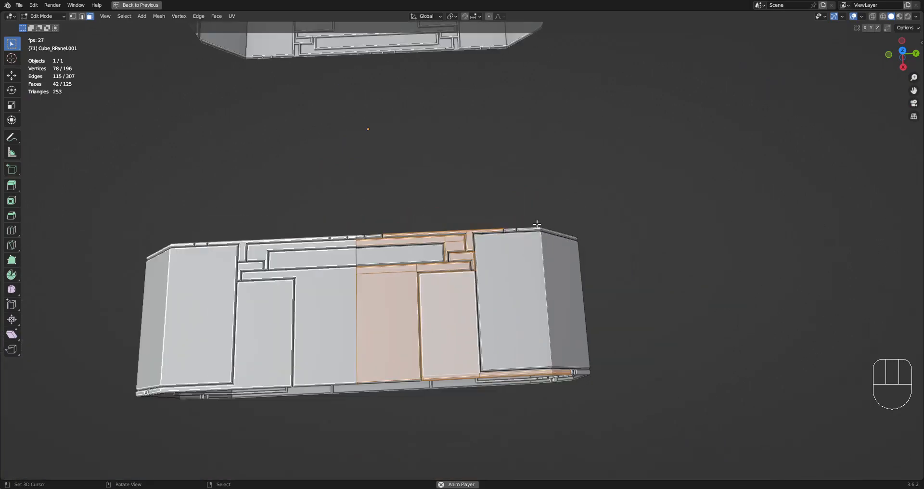
shift+scroll(541, 220, down, 5)
scroll(544, 219, up, 3)
scroll(542, 188, up, 1)
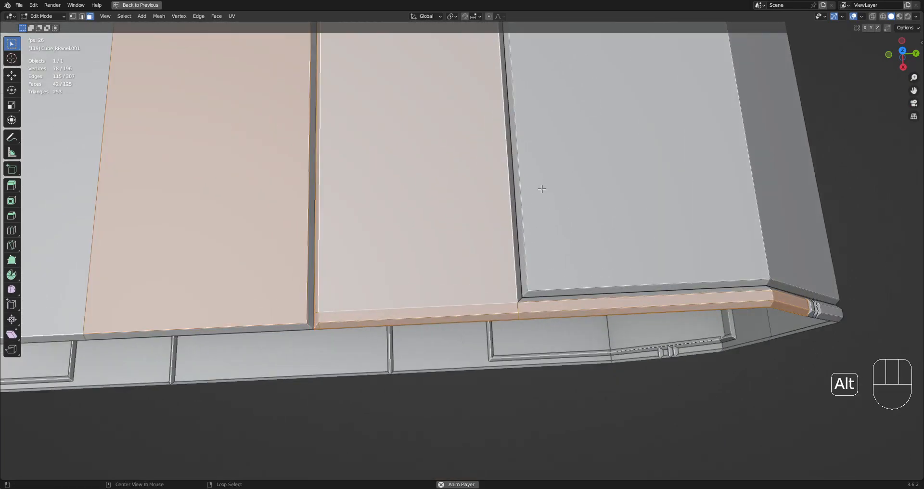
middle_drag(396, 284, 327, 224)
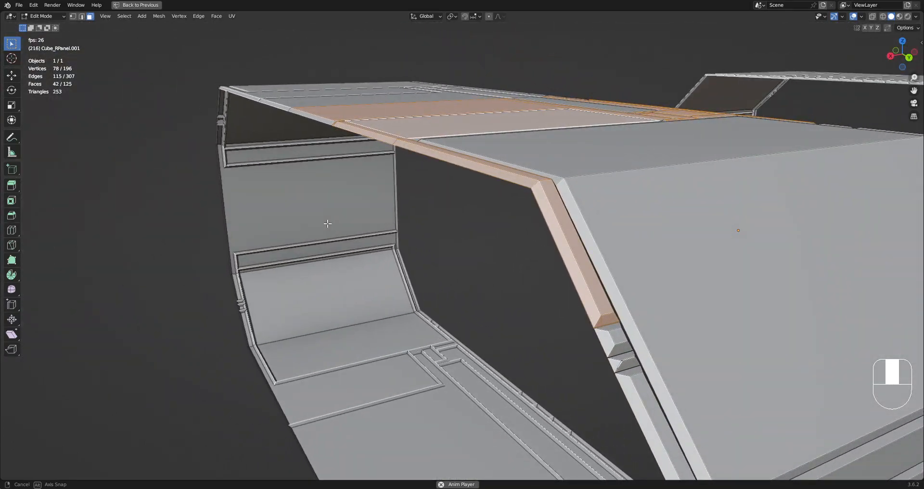
scroll(740, 231, up, 3)
key(F9)
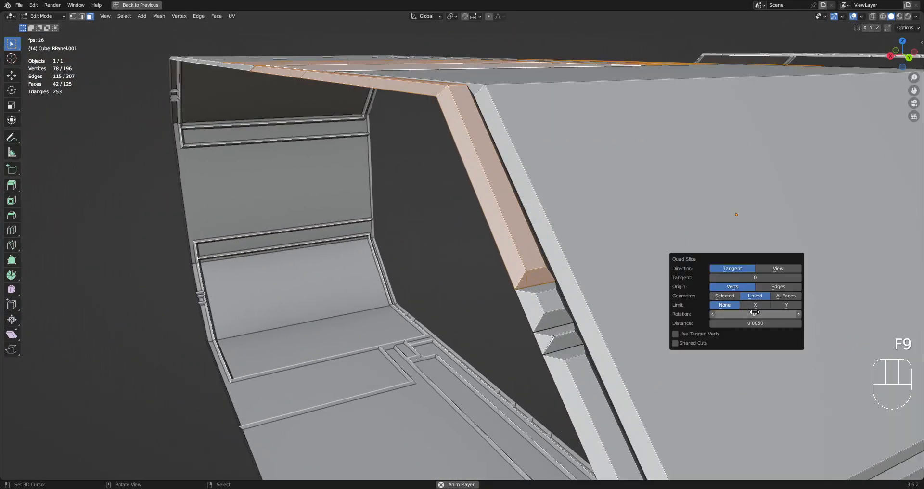
shift+drag(751, 323, 781, 323)
middle_drag(835, 309, 602, 183)
scroll(602, 183, up, 5)
key(alt+a)
- Quad Slice only the narrow vertical face beside the large end panel, with Direction Tangent and Geometry Selected
scroll(602, 184, down, 3)
shift+middle_drag(364, 153, 481, 269)
scroll(165, 192, up, 3)
middle_drag(615, 216, 470, 277)
scroll(470, 277, up, 3)
key(3)
click(499, 233)
scroll(536, 215, up, 2)
key(ctrl+shift+x)
click(539, 215)
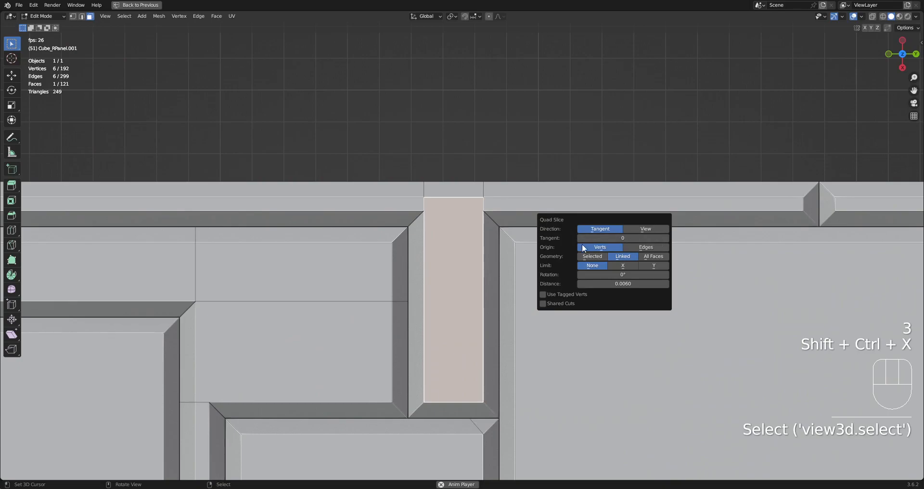
click(592, 256)
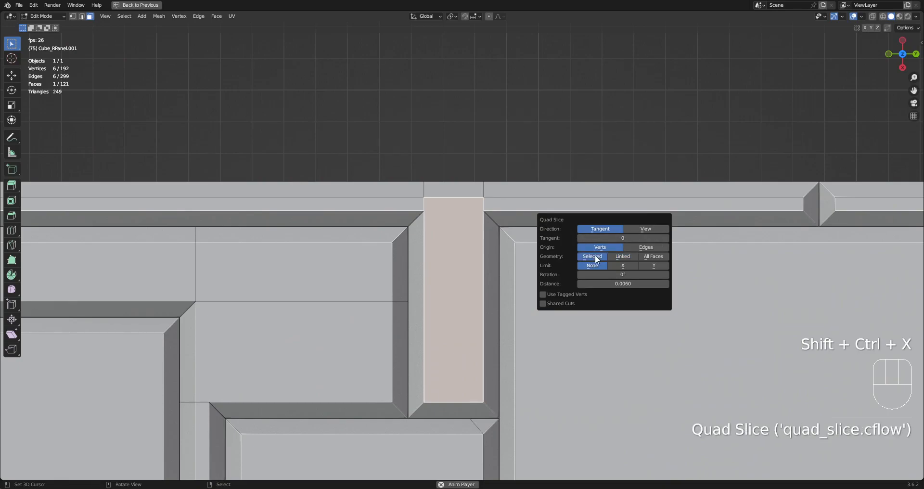
- Set the narrow face's slice distance to 0.005 and clear the selection
click(605, 283)
key(BackSpace)
text(.005)
key(Return)
shift+click(441, 204)
key(alt+a)
scroll(441, 204, down, 3)
shift+middle_drag(379, 276, 532, 190)
scroll(538, 178, up, 1)
right_click(540, 179)
scroll(533, 193, up, 2)
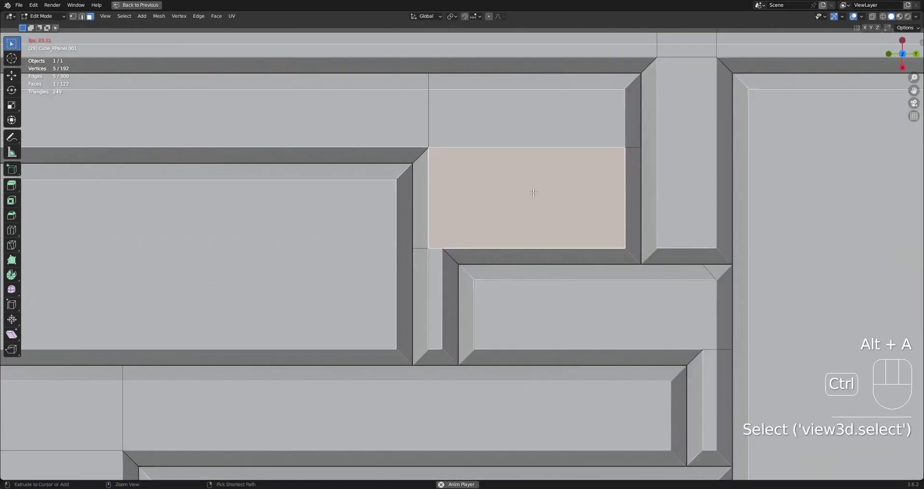
shift+right_click(508, 124)
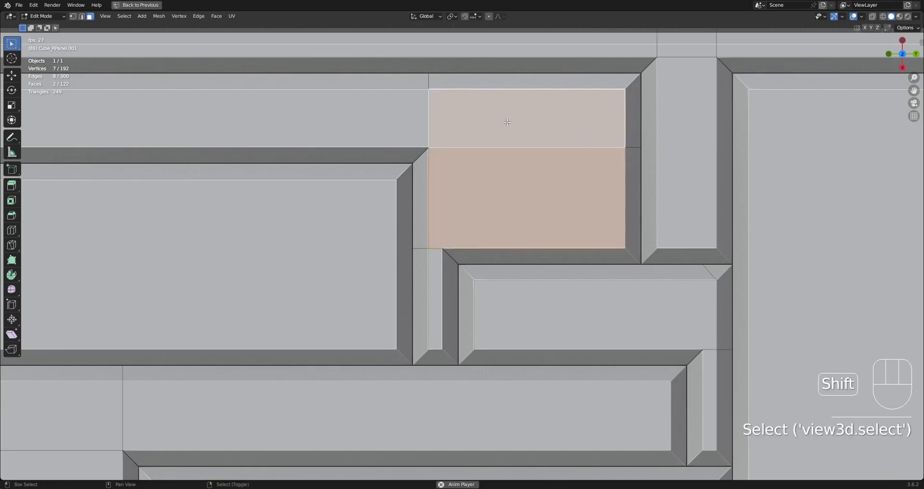
shift+right_click(495, 80)
right_click(503, 190)
shift+right_click(487, 117)
scroll(542, 208, down, 5)
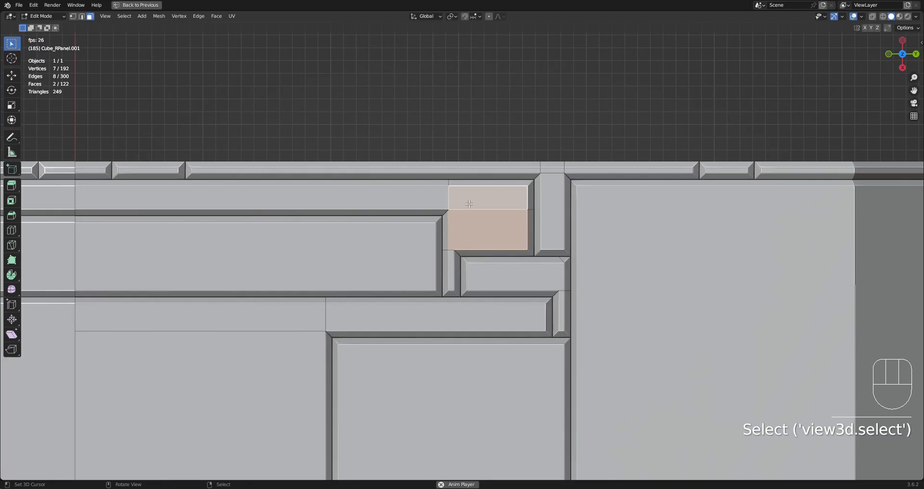
scroll(468, 193, up, 1)
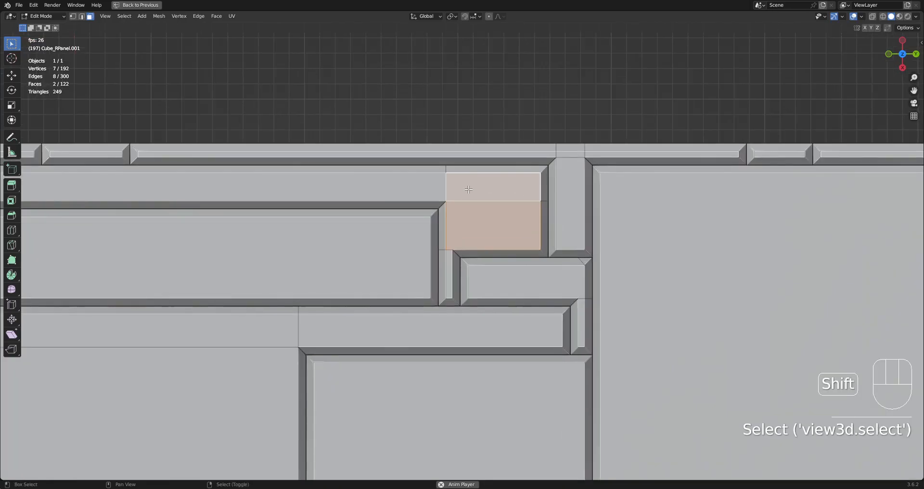
- Quad Slice the two stacked block faces beside the narrow vertical strip and the bevel above them, with Geometry Selected and Tangent 1
right_click(471, 228)
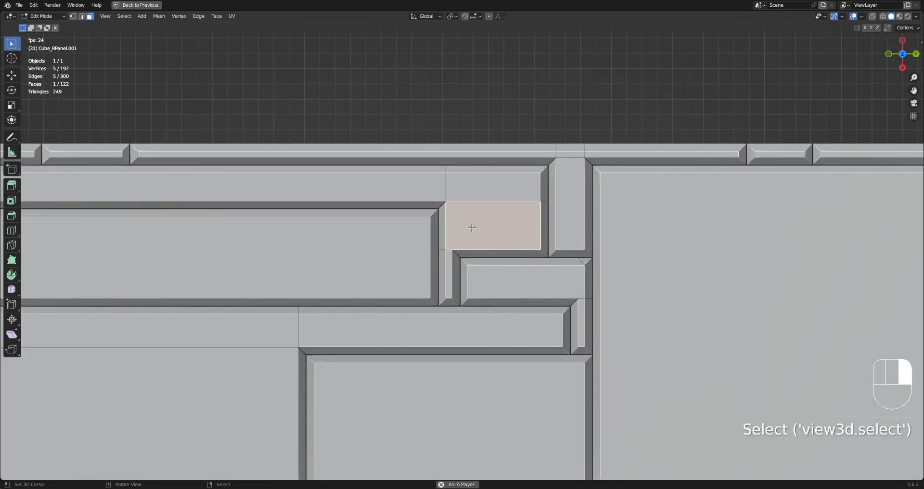
middle_drag(576, 229, 553, 283)
scroll(505, 255, up, 2)
shift+right_click(454, 231)
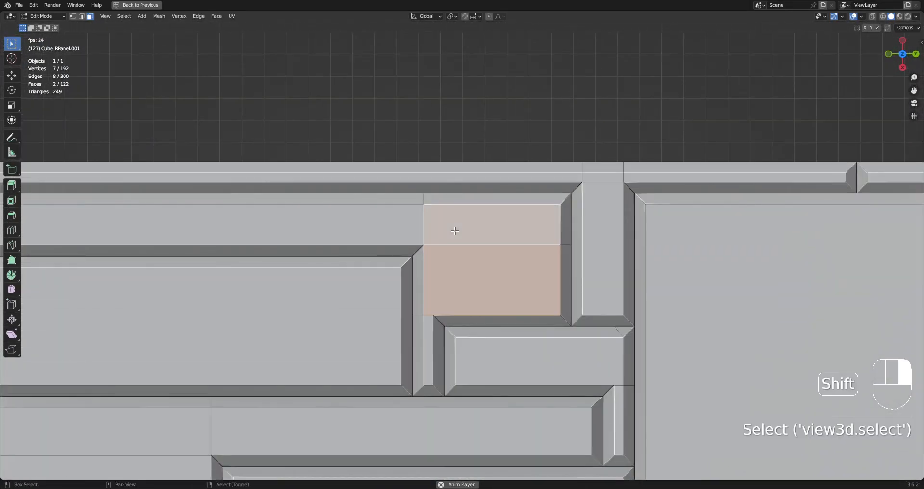
shift+right_click(459, 199)
key(ctrl+shift+x)
click(552, 201)
click(613, 216)
ctrl+scroll(620, 224, up, 1)
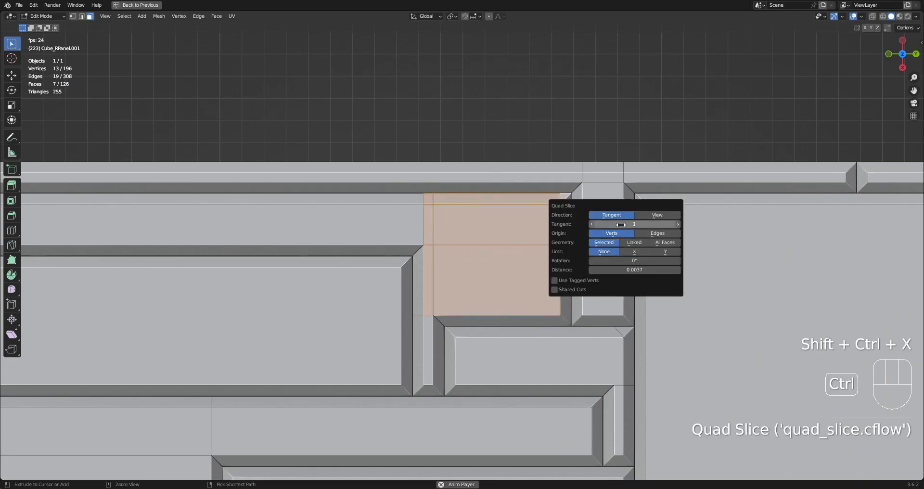
- Set the block's slice distance to 0.005, and fine-tune it to about 0.0041
click(617, 268)
text(.000)
key(ctrl+BackSpace)
text(00)
key(Return)
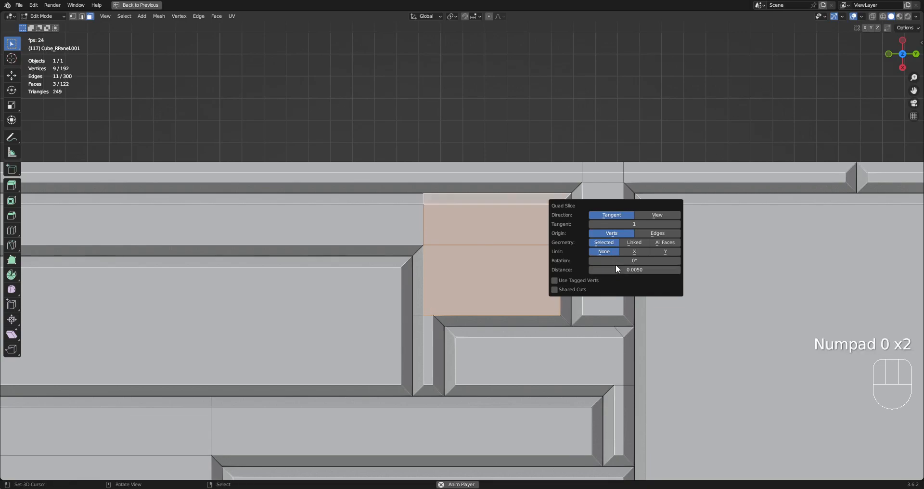
scroll(428, 319, up, 5)
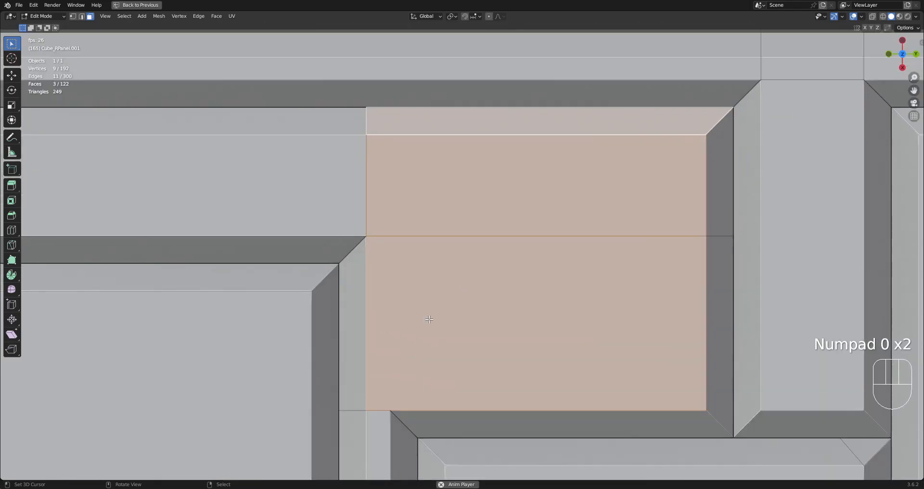
scroll(428, 320, down, 3)
scroll(428, 320, up, 4)
scroll(452, 258, down, 7)
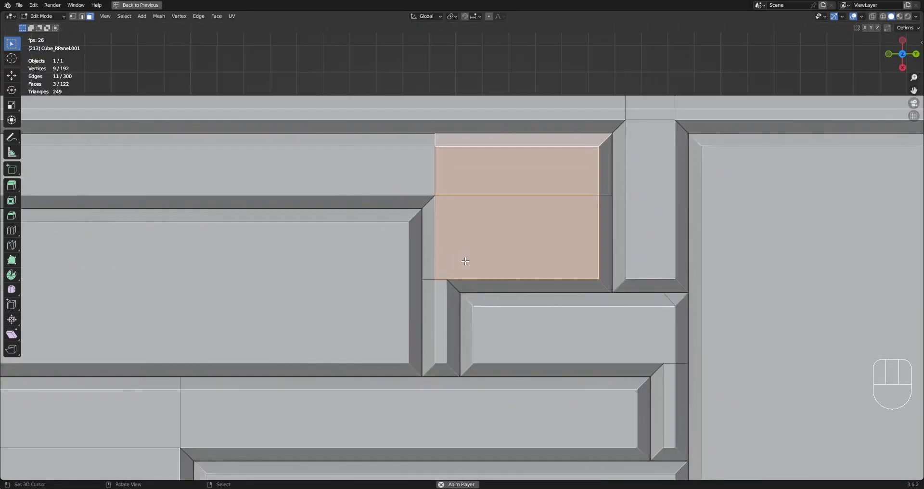
key(F9)
shift+drag(667, 343, 654, 344)
- Dissolve the short stray edge in the bevel at the sliced block's upper right corner
key(alt+a)
key(2)
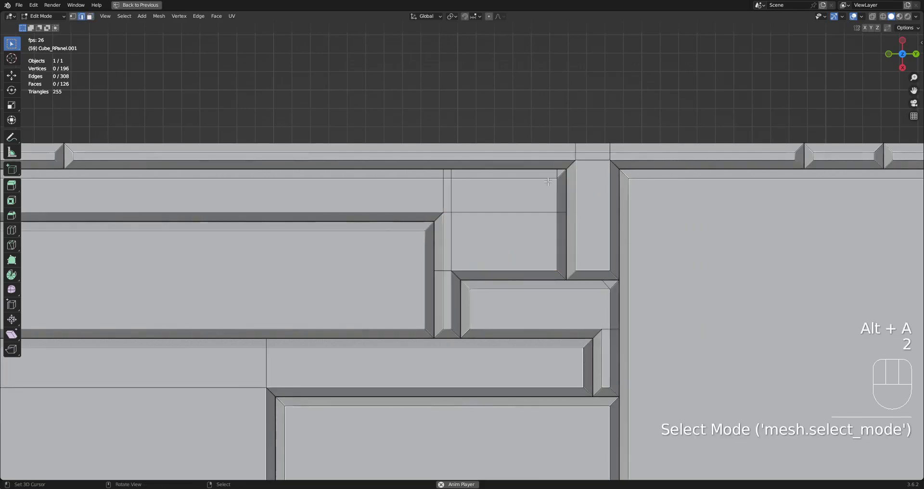
click(556, 173)
key(ctrl+x)
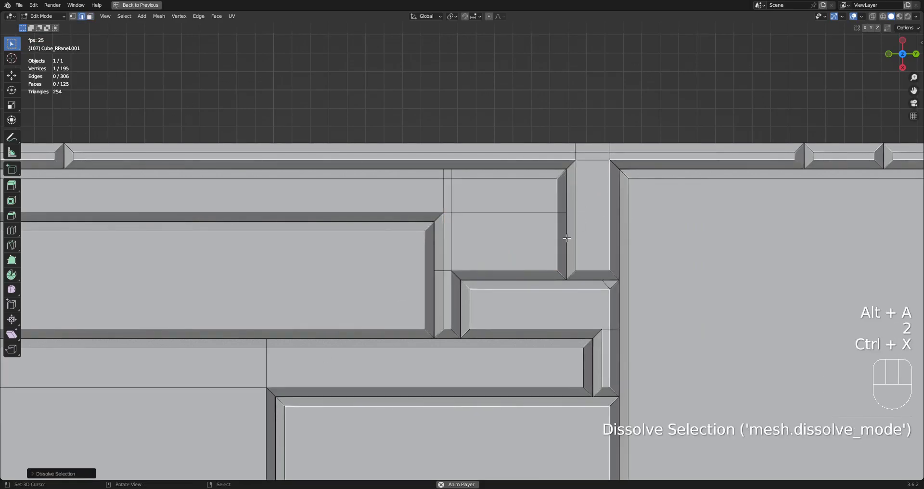
- Try a Tangent Quad Slice on the small horizontal panel face below the block, and undo it
scroll(566, 238, down, 4)
middle_drag(564, 243, 523, 215)
scroll(511, 274, up, 3)
right_click(512, 260)
key(3)
right_click(512, 260)
key(shift+ctrl+x)
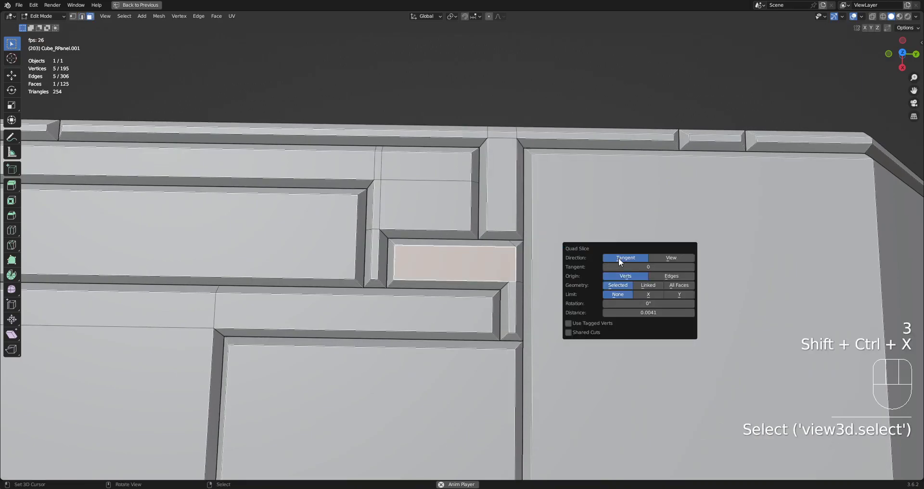
alt+middle_drag(535, 255, 518, 275)
scroll(518, 275, up, 4)
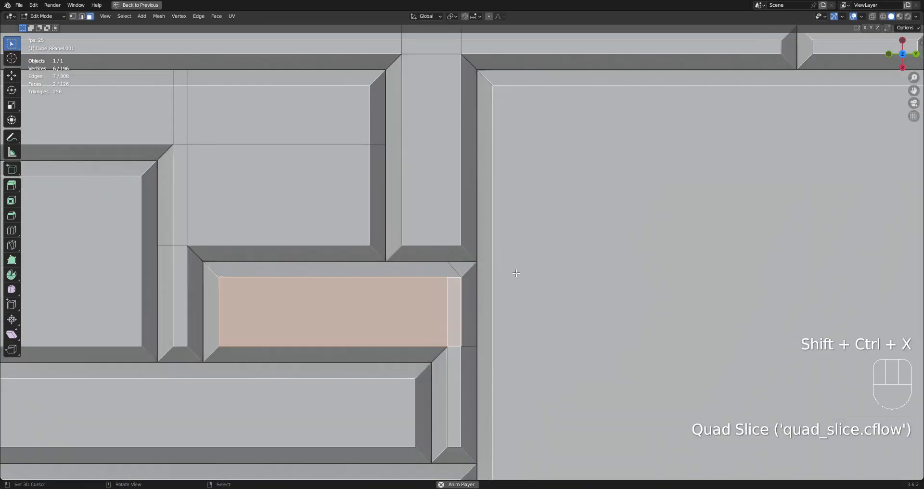
key(ctrl+z)
- Dissolve the stray diagonal edge at the small horizontal panel's upper right bevel corner and return to face selection
key(2)
key(ctrl+x)
right_click(435, 313)
key(3)
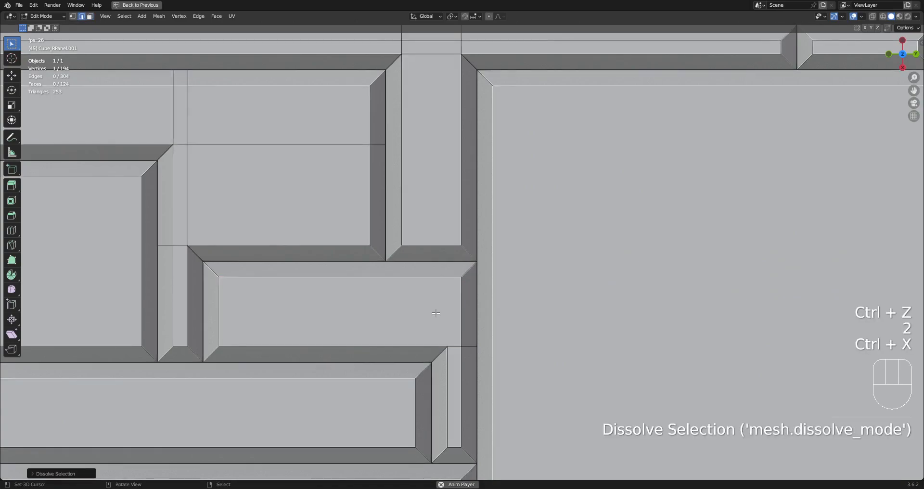
- Quad Slice the small horizontal panel face and its upper bevel face in the Tangent direction with Tangent 1
right_click(436, 313)
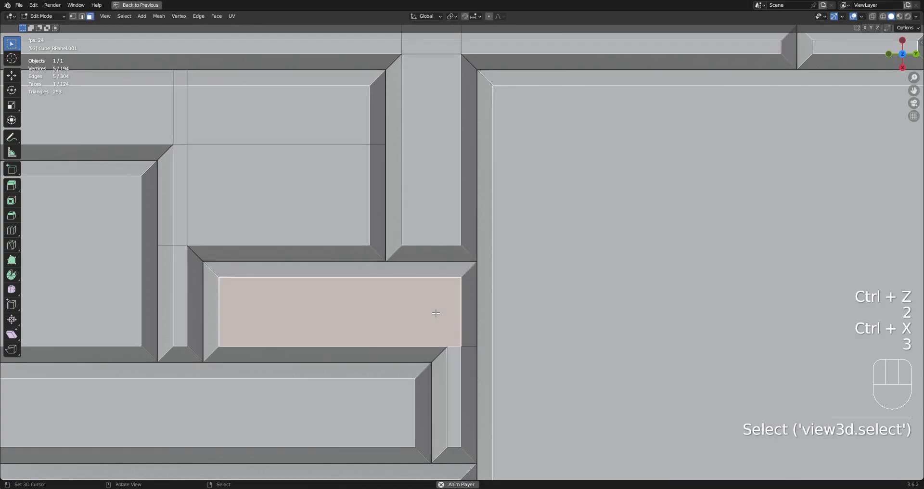
key(shift+ctrl+x)
click(535, 240)
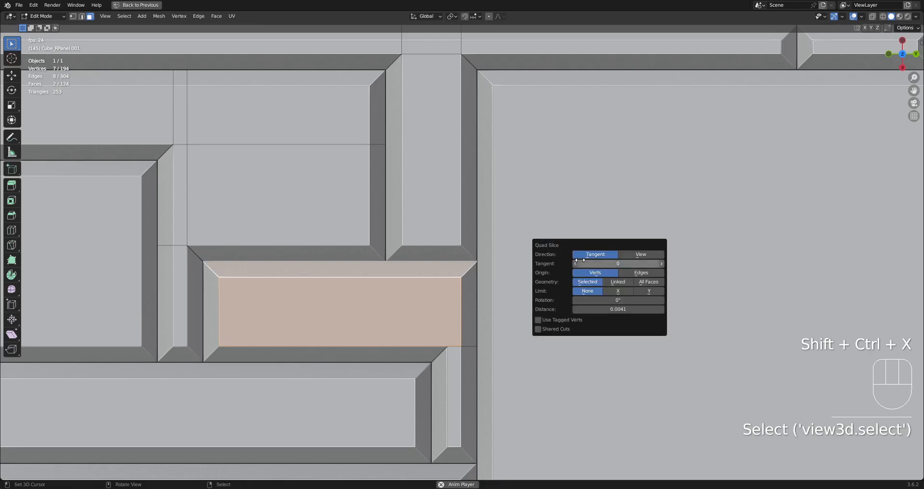
ctrl+scroll(606, 265, up, 1)
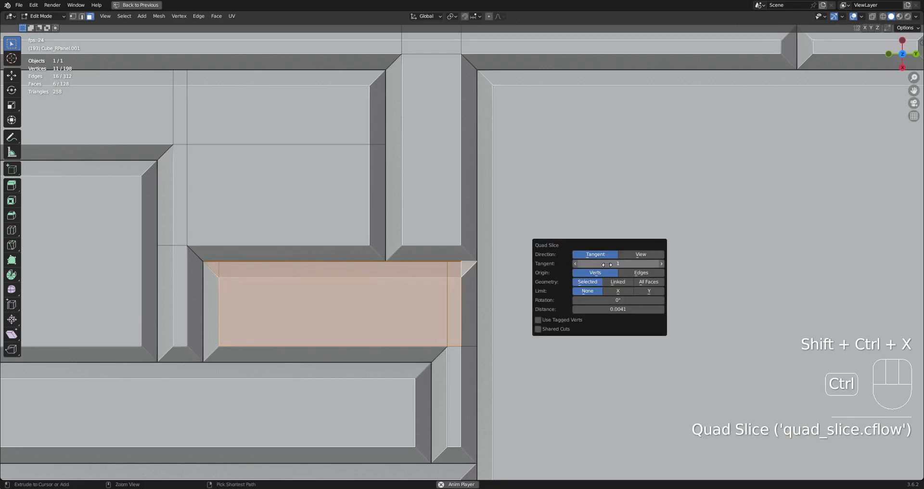
- Try the Quad Slice on the small horizontal panel beyond the selected faces, dissolve its upper right corner edges, and undo everything
click(618, 282)
key(alt+a)
key(2)
right_click(462, 270)
key(ctrl+x)
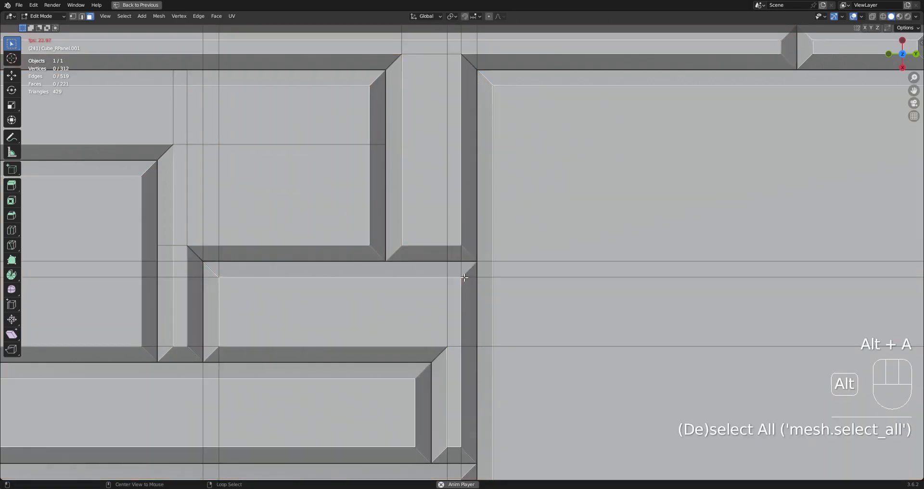
right_click(461, 255)
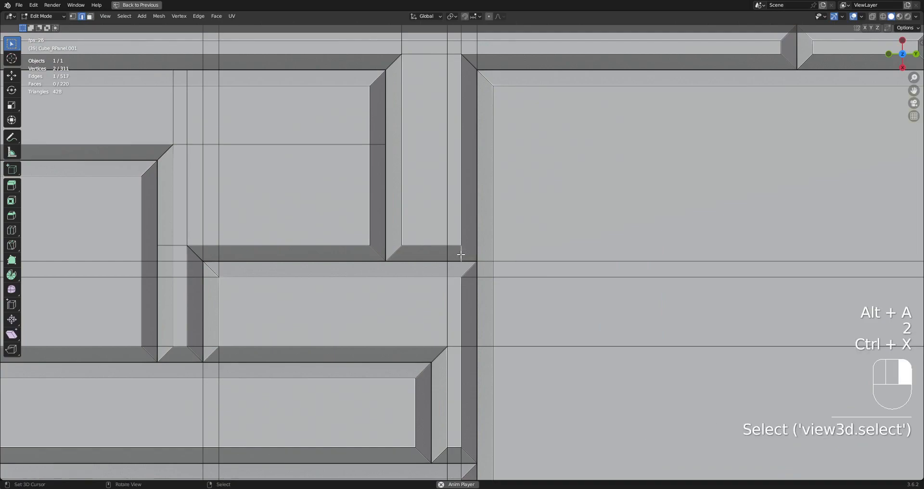
key(ctrl+z)
key(ctrl+z)
key(ctrl+z)
key(ctrl+z)
key(ctrl+z)
key(ctrl+z)
- Quad Slice the small horizontal panel face and its upper bevel with Selected geometry, Tangent direction and Tangent 1
key(ctrl+shift+x)
click(514, 243)
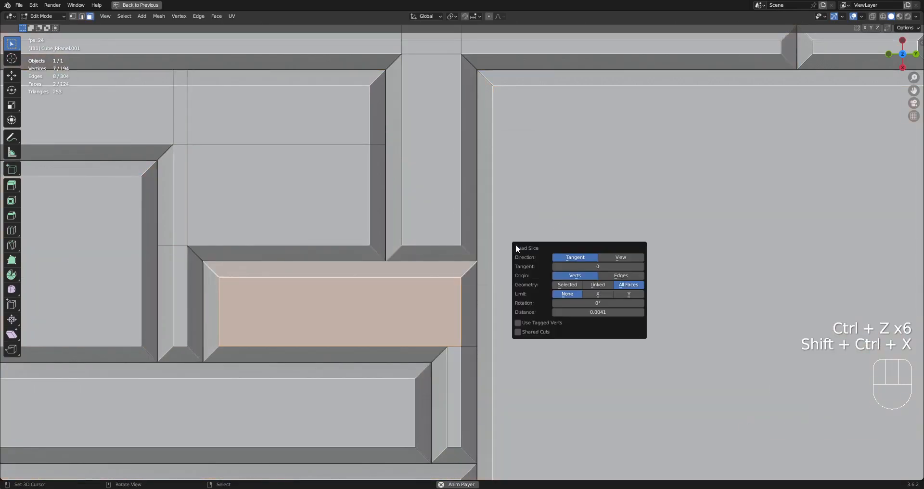
click(572, 284)
ctrl+scroll(585, 267, up, 1)
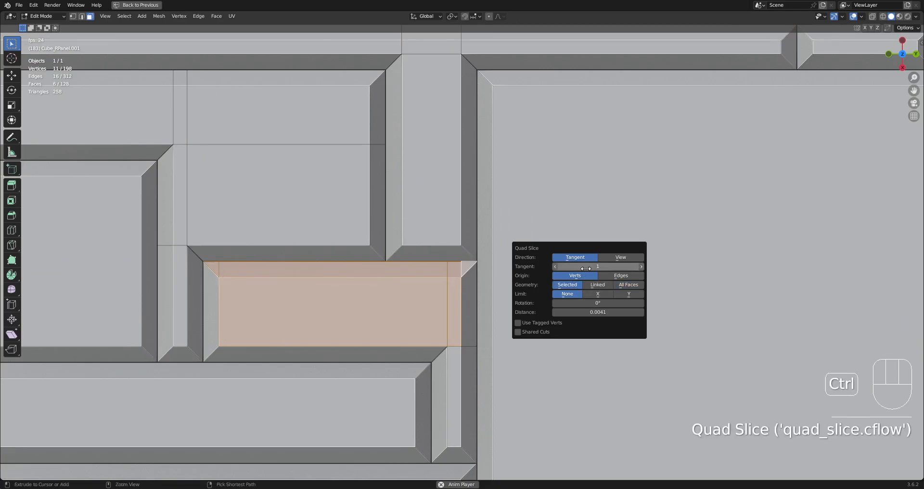
- Dissolve the short stray slice edges at both corners of the small horizontal panel's upper bevel
key(2)
right_click(462, 269)
key(ctrl+x)
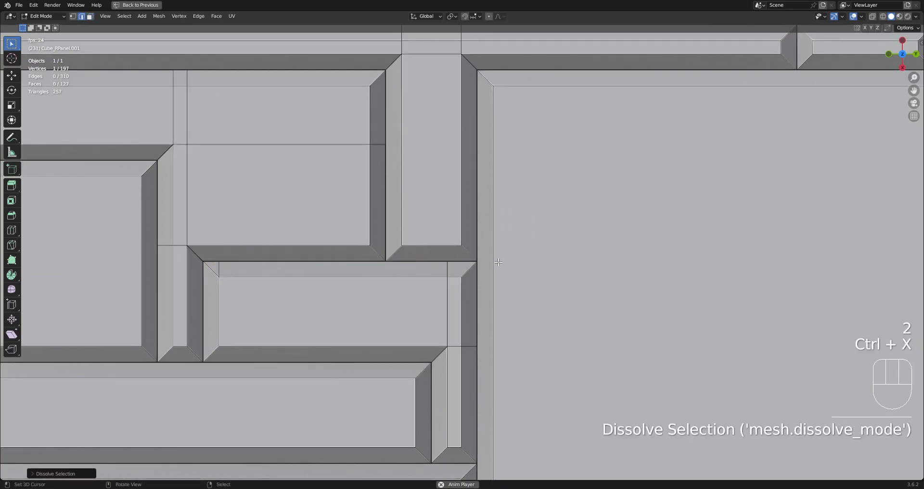
scroll(509, 221, down, 8)
scroll(476, 307, up, 4)
shift+middle_drag(435, 322, 484, 249)
scroll(442, 235, up, 1)
right_click(490, 275)
key(ctrl+x)
- Find the n-gons by running Select Similar by Polygon Sides from the long quad panel below, with Compare set to Greater
scroll(490, 281, down, 4)
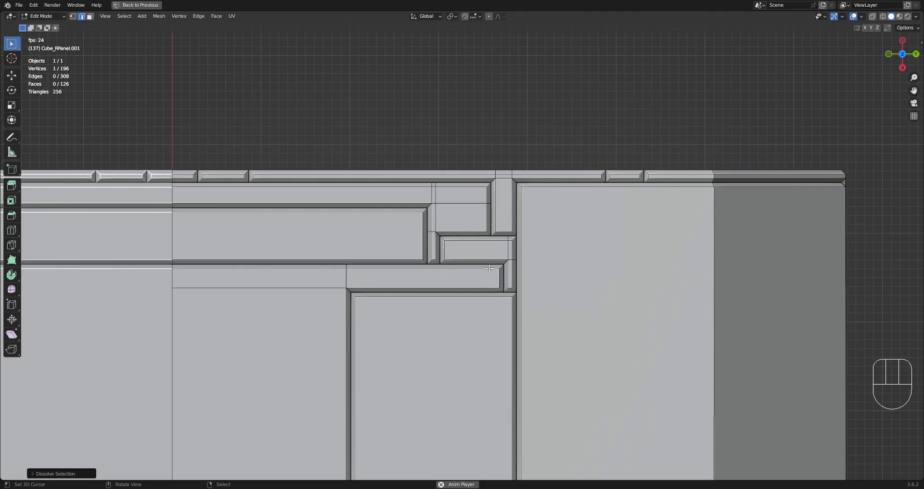
scroll(489, 269, down, 4)
scroll(524, 308, up, 2)
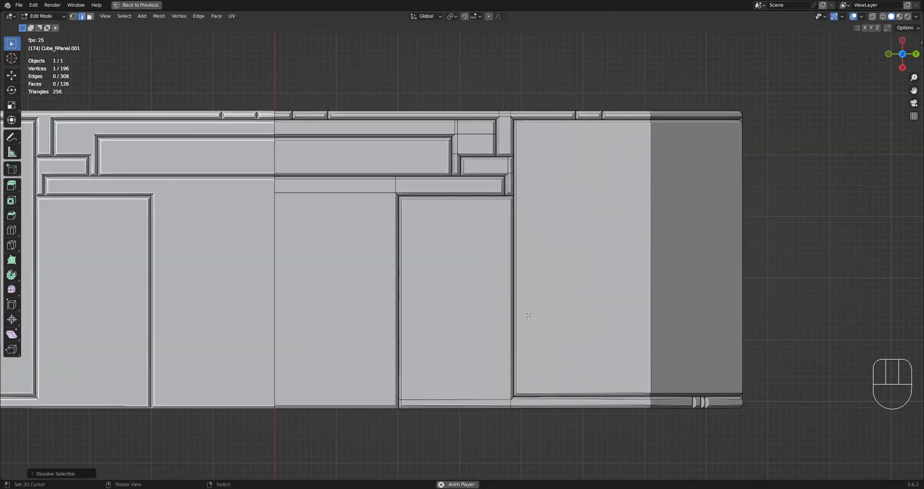
middle_drag(529, 315, 498, 251)
mouse_move(537, 326)
shift+middle_down()
mouse_move(517, 309)
mouse_move(539, 330)
shift+middle_up()
shift+middle_drag(490, 236, 468, 291)
key(3)
scroll(457, 274, up, 1)
click(443, 253)
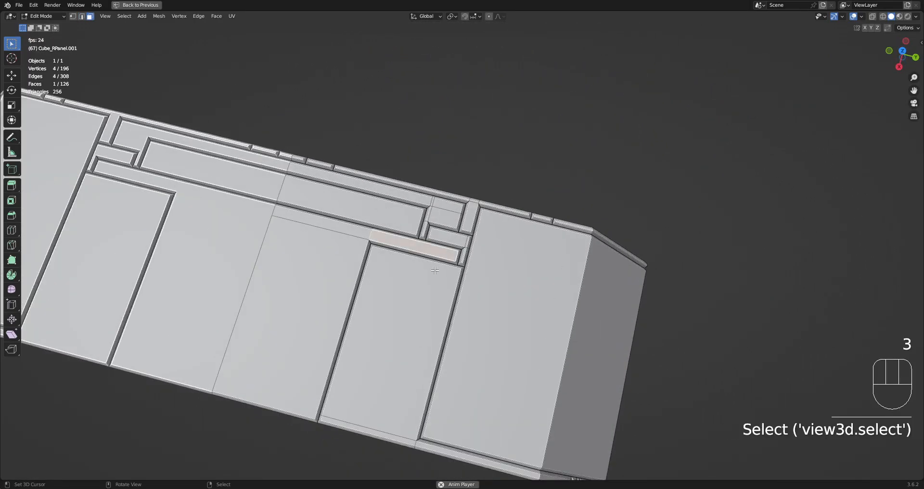
key(shift+g)
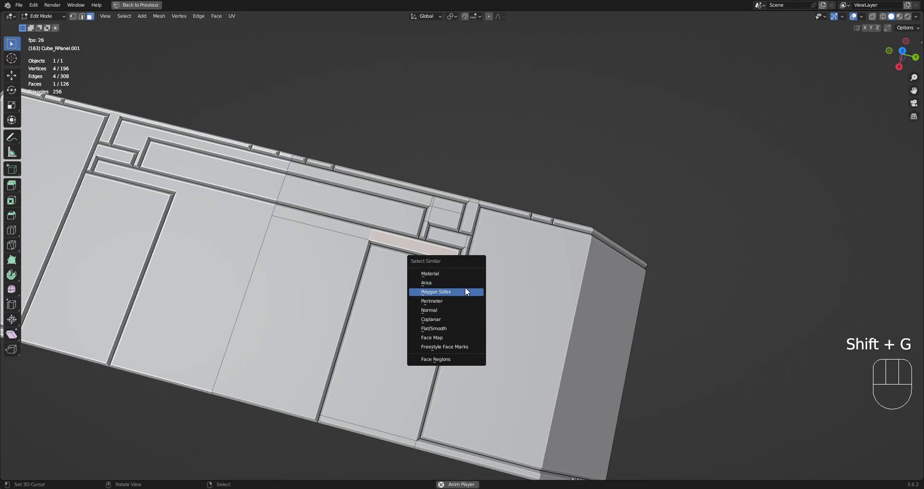
click(465, 291)
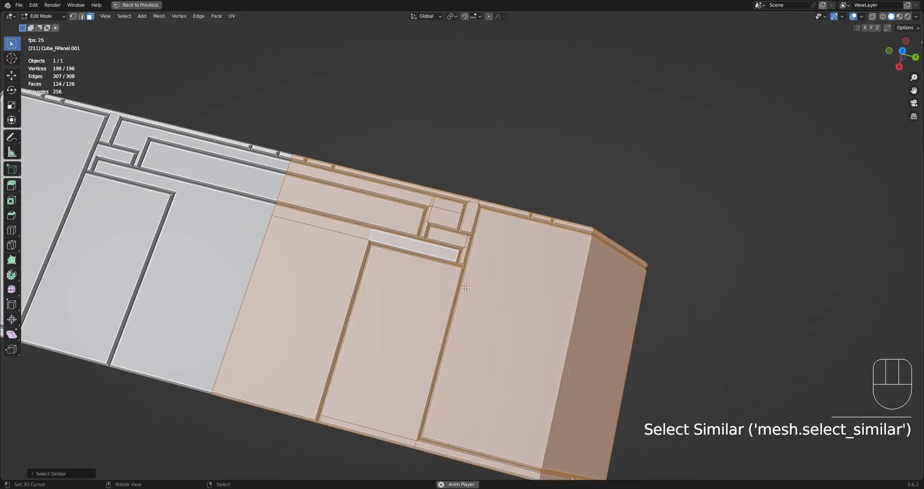
key(F9)
drag(509, 215, 556, 209)
ctrl+scroll(571, 228, up, 1)
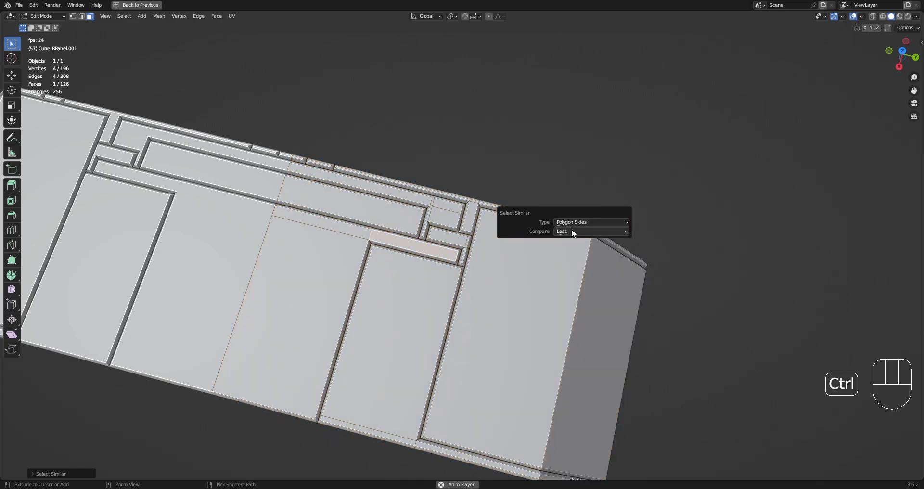
- Examine the selected n-gon faces on the panelled hull, from the top grooves around to the vertical end
scroll(376, 284, up, 4)
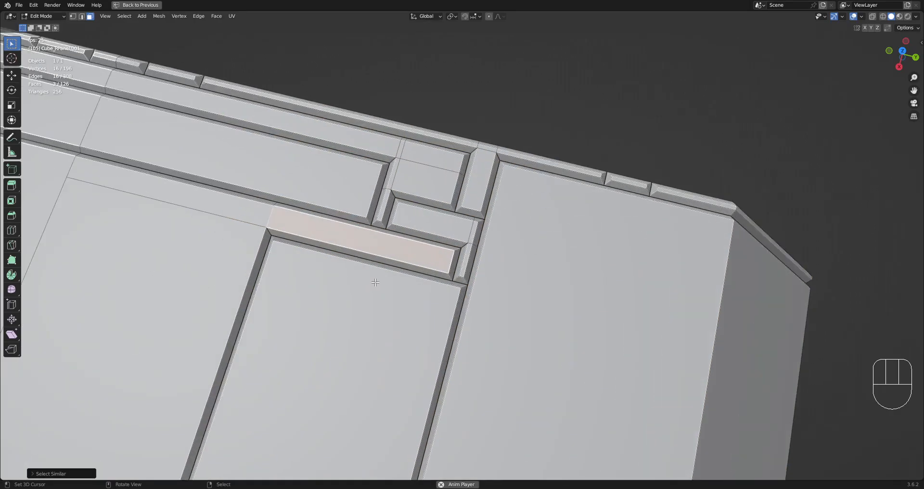
scroll(298, 234, down, 1)
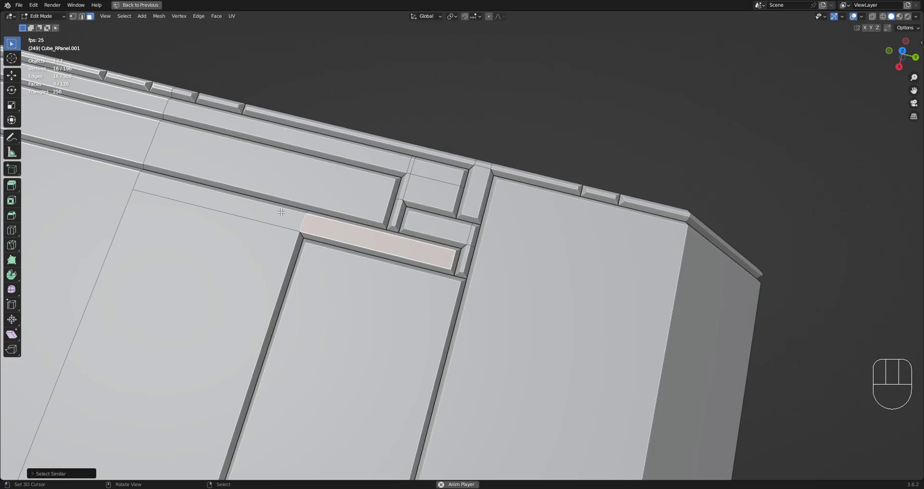
scroll(418, 247, down, 7)
middle_drag(577, 354, 507, 248)
key(shift+z)
key(shift+z)
middle_drag(592, 305, 552, 303)
shift+middle_drag(552, 303, 530, 265)
scroll(529, 264, up, 4)
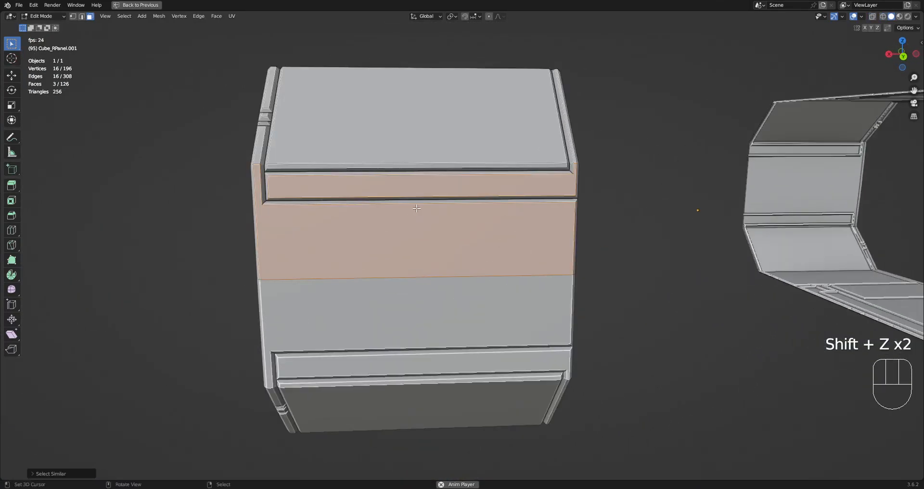
middle_drag(503, 201, 572, 257)
scroll(325, 118, down, 3)
shift+middle_drag(326, 118, 320, 149)
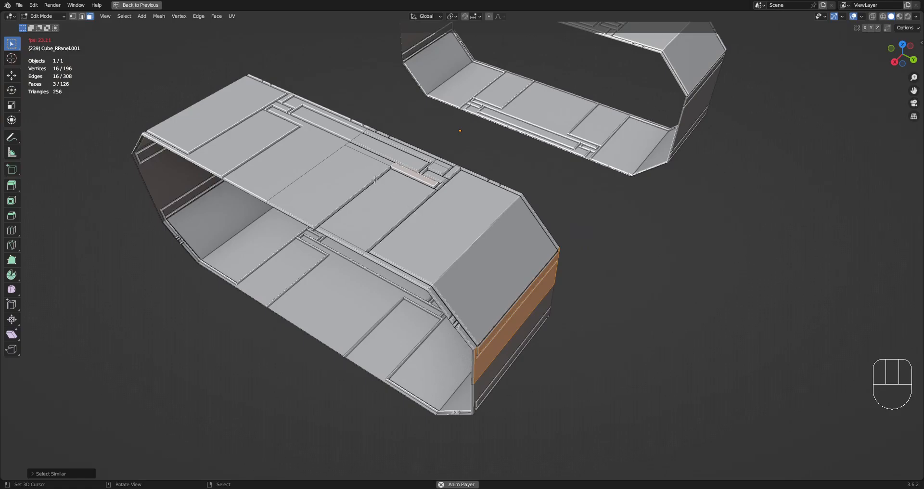
scroll(539, 260, down, 1)
shift+middle_drag(648, 314, 567, 248)
- Clear the selection and select only the narrow horizontal panel face on the hull's vertical end, in a straight-on view
key(alt+a)
alt+middle_drag(508, 219, 586, 175)
scroll(480, 218, up, 2)
click(475, 195)
scroll(483, 186, up, 3)
scroll(586, 175, up, 1)
- Try a Tangent Quad Slice with Selected geometry on the narrow end panel, and undo it
key(shift+ctrl+x)
click(592, 188)
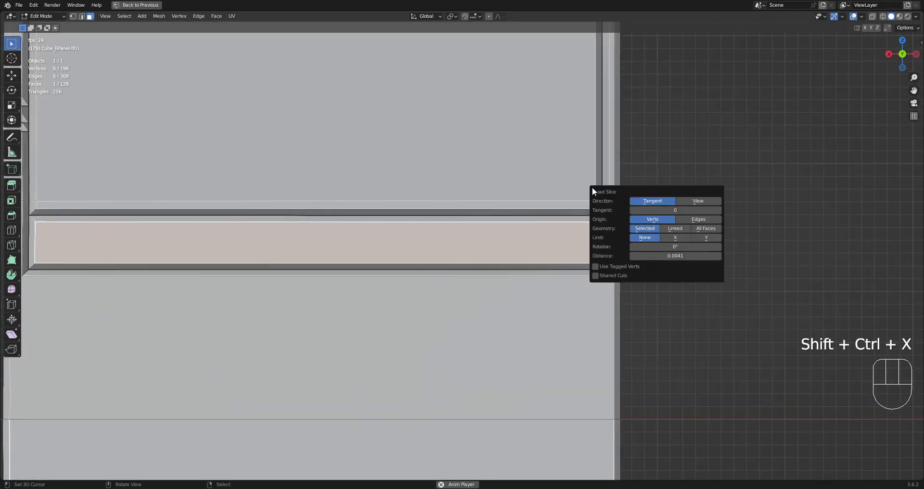
key(alt+a)
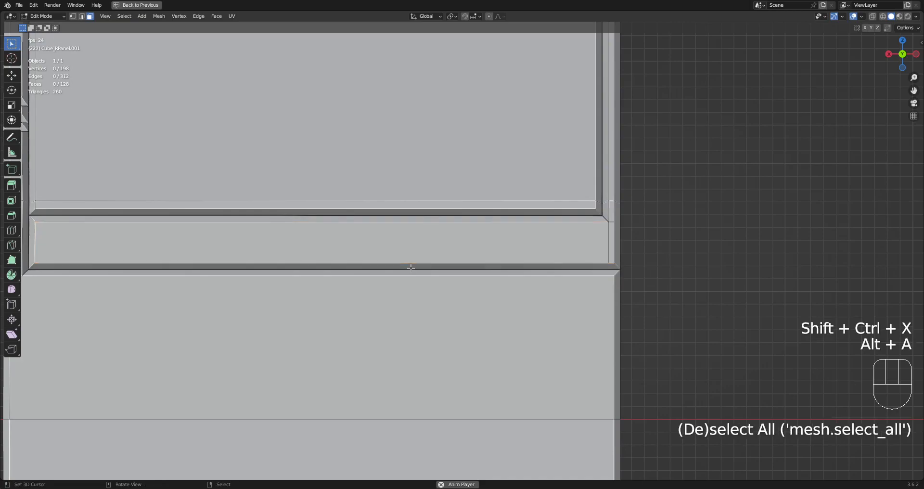
key(ctrl+z)
key(ctrl+z)
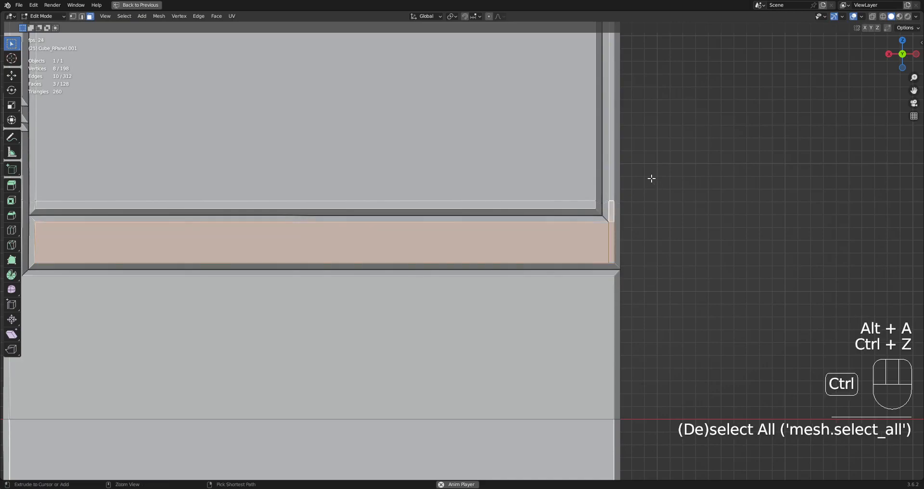
- Quad Slice the narrow end panel in the Tangent direction with Linked geometry and a distance of 0.0026
key(shift+ctrl+x)
click(625, 176)
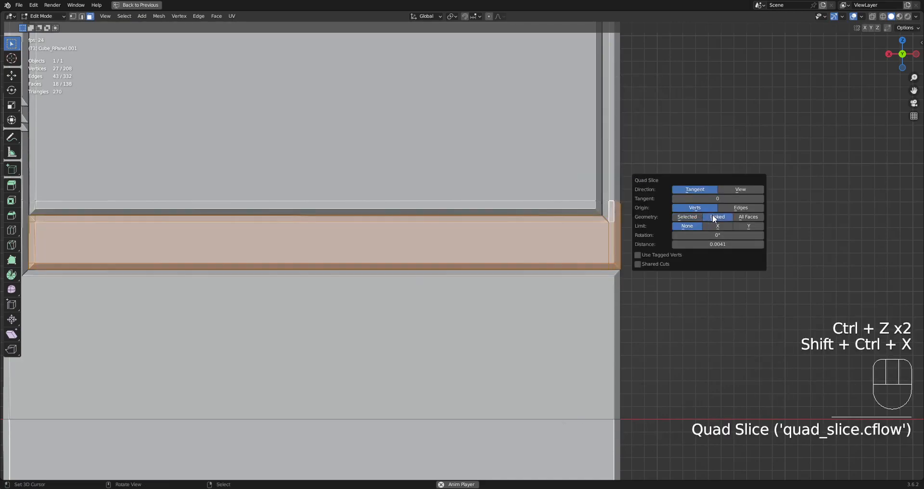
alt+middle_click(581, 251)
middle_drag(581, 251, 560, 241)
scroll(562, 241, up, 4)
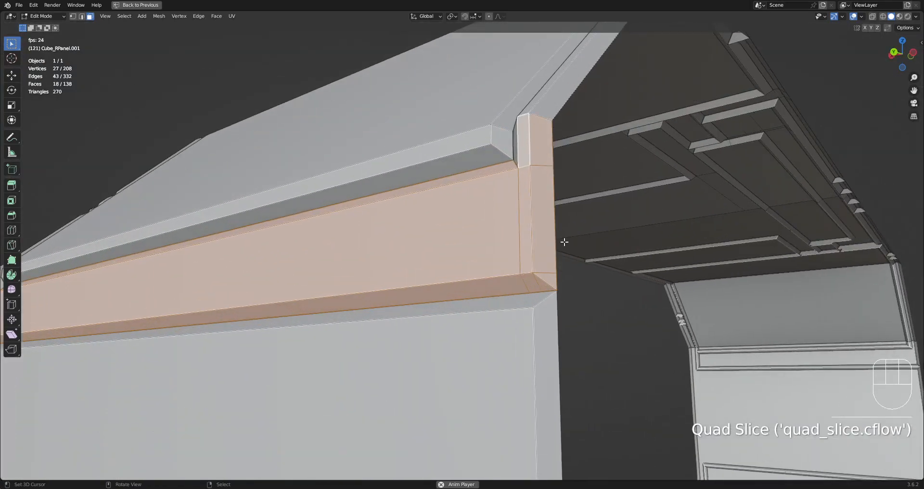
key(F9)
shift+drag(713, 333, 728, 333)
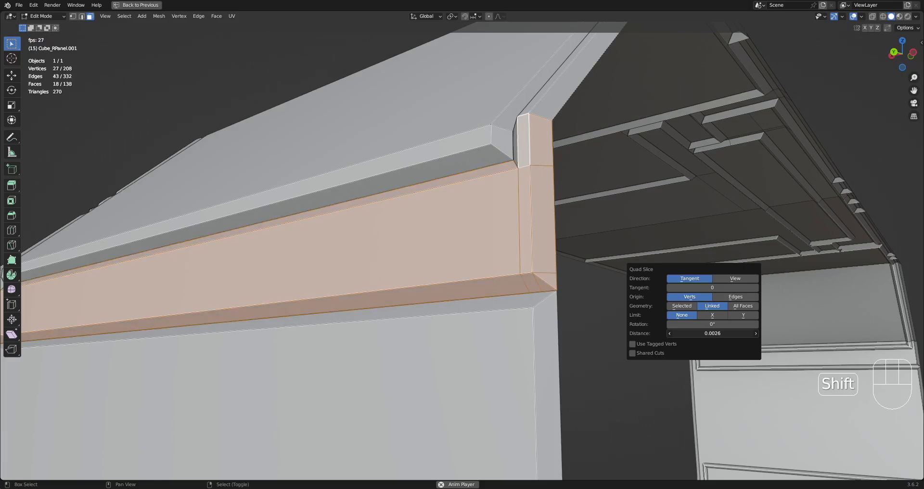
- Dissolve the two stray edges at the narrow end panel's lower right bevel corner
key(2)
right_click(549, 272)
shift+right_click(538, 283)
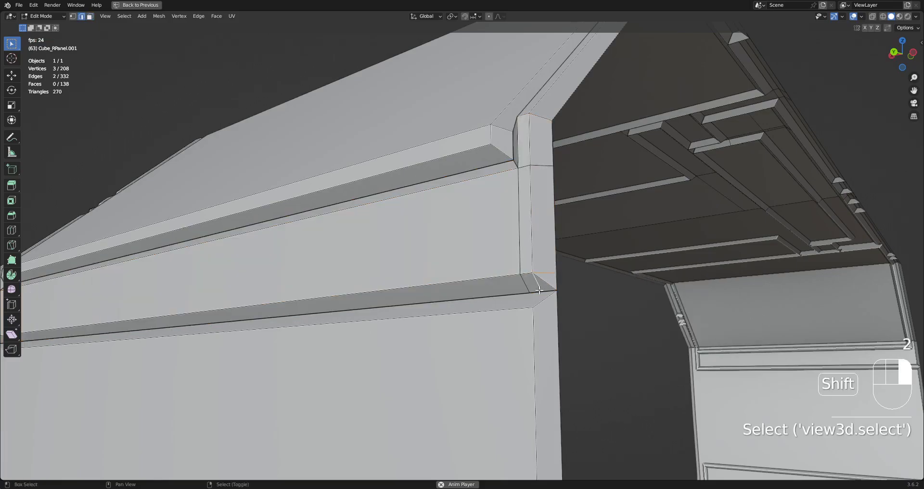
key(ctrl+x)
- Dissolve the two stray edges at the narrow end panel's upper left bevel corner
scroll(398, 250, down, 5)
middle_drag(240, 226, 697, 284)
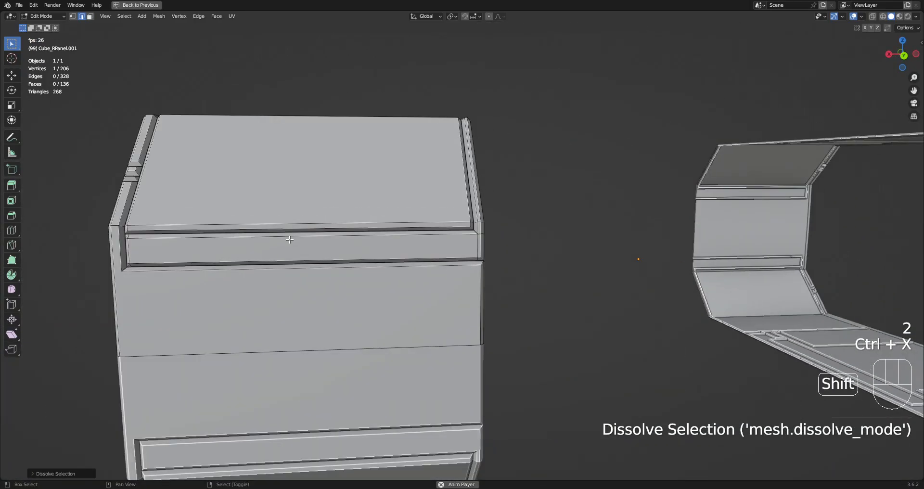
scroll(698, 284, up, 4)
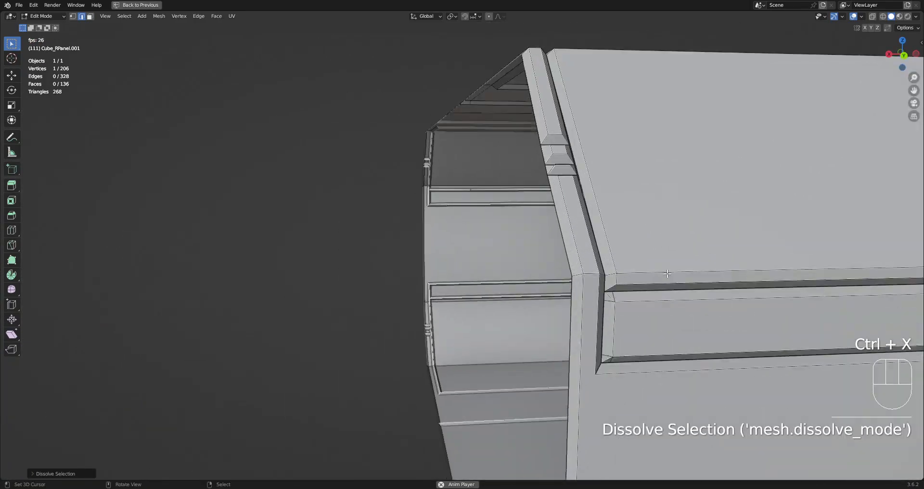
scroll(525, 272, up, 4)
shift+middle_drag(606, 319, 533, 240)
right_click(537, 266)
shift+right_click(533, 273)
key(ctrl+x)
- Dissolve the stray edges at the narrow end panel's lower left bevel corner
shift+middle_drag(533, 240, 621, 185)
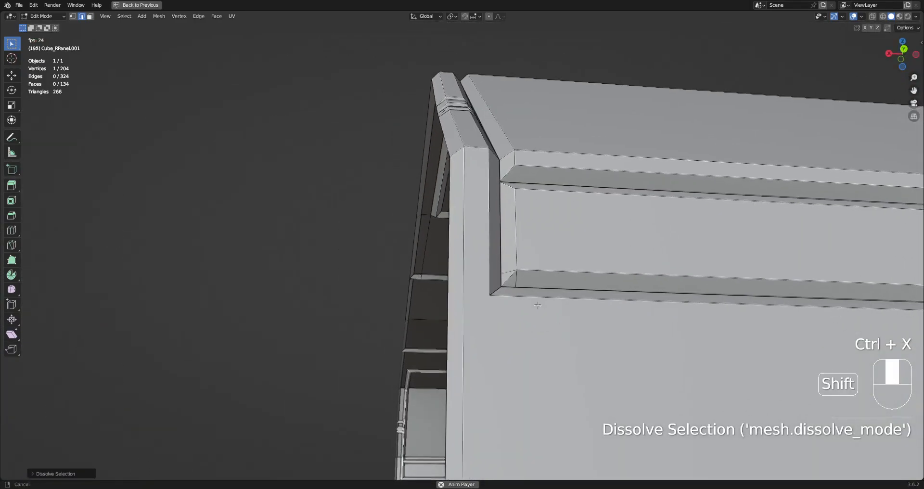
right_click(502, 273)
shift+right_click(503, 265)
shift+right_click(507, 270)
key(ctrl+x)
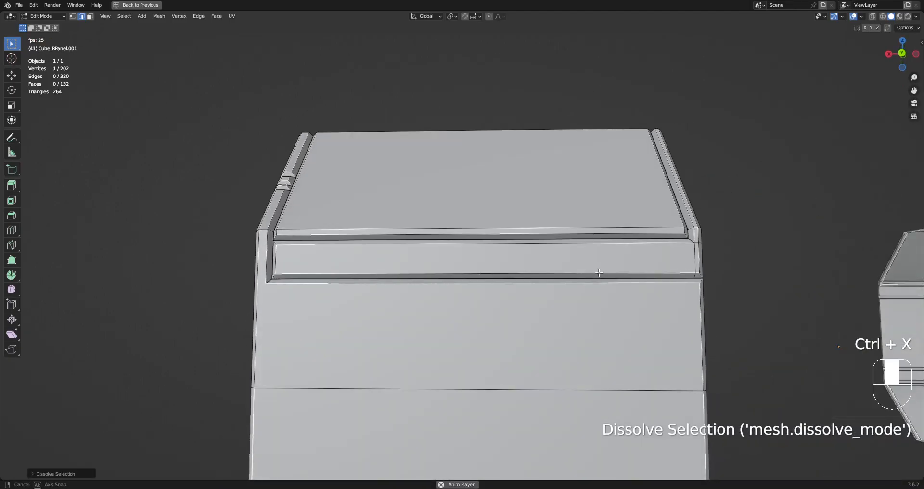
- Quad Slice the large end face below the narrow panel in the Tangent direction with Linked geometry and distance 0.0026
key(3)
right_click(482, 244)
key(ctrl+shift+x)
click(521, 211)
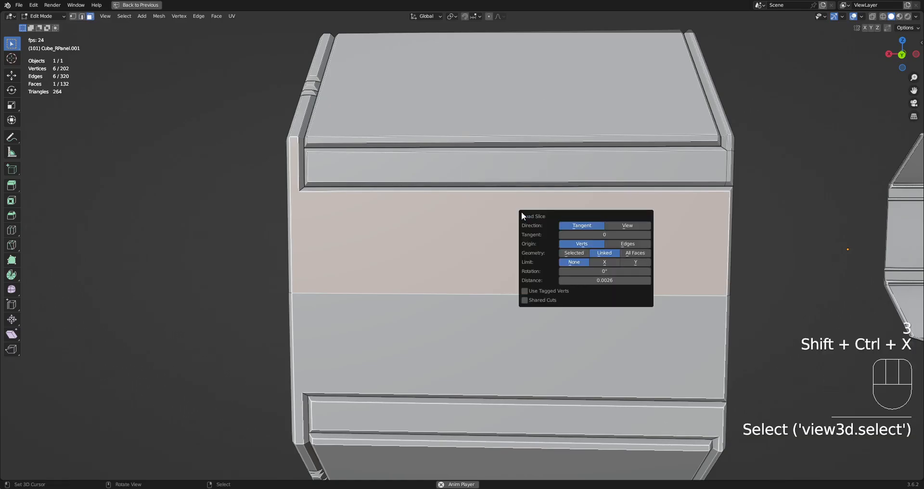
click(585, 225)
- Dissolve the two short stray edges in the end bevel of the side rim strip next to the small notches
middle_drag(380, 265, 414, 293)
middle_drag(361, 255, 483, 312)
scroll(485, 312, up, 1)
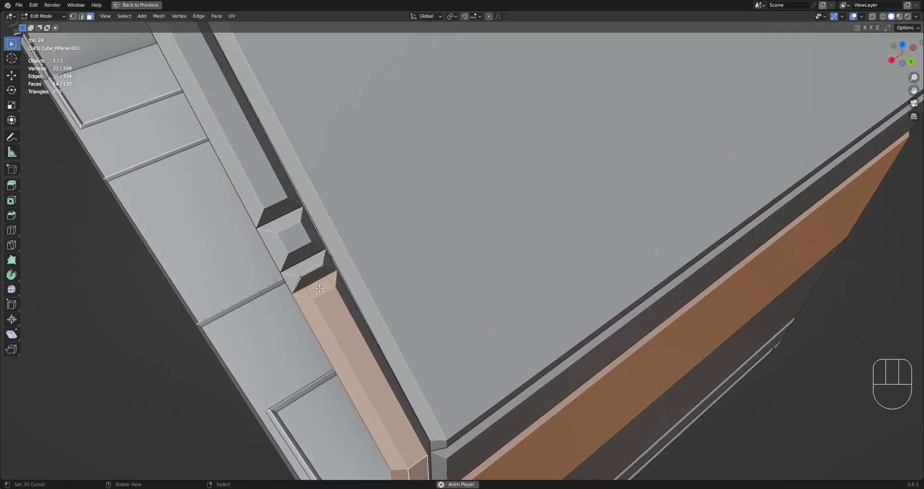
key(2)
click(322, 286)
shift+click(311, 292)
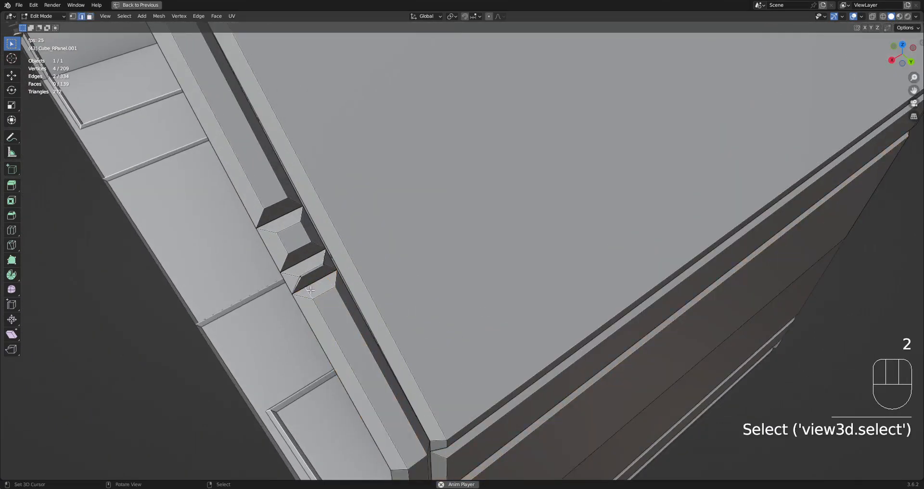
key(ctrl+x)
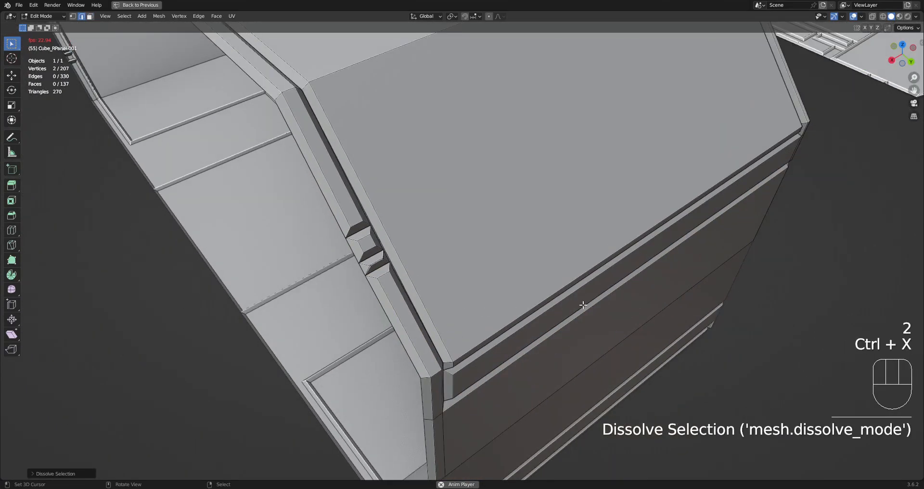
- Dissolve the two stray edges at the large end face's upper right bevel corner
middle_drag(583, 305, 496, 223)
click(483, 209)
shift+click(483, 206)
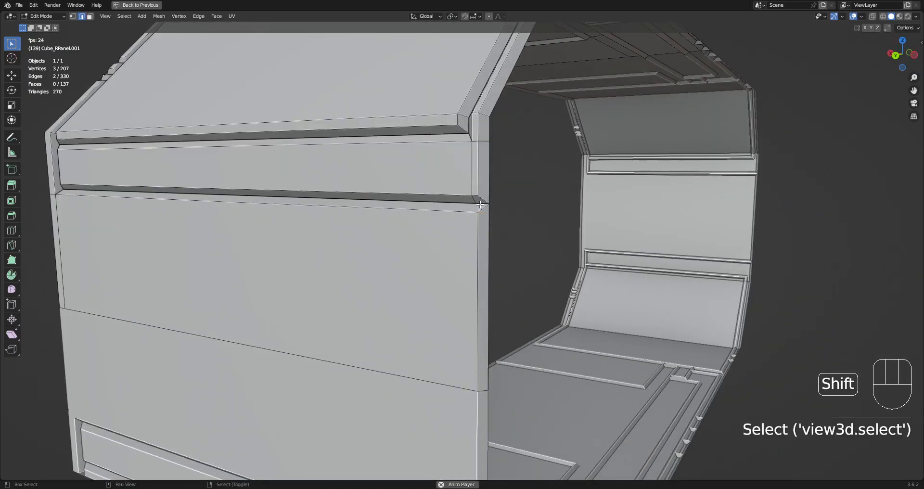
key(ctrl+x)
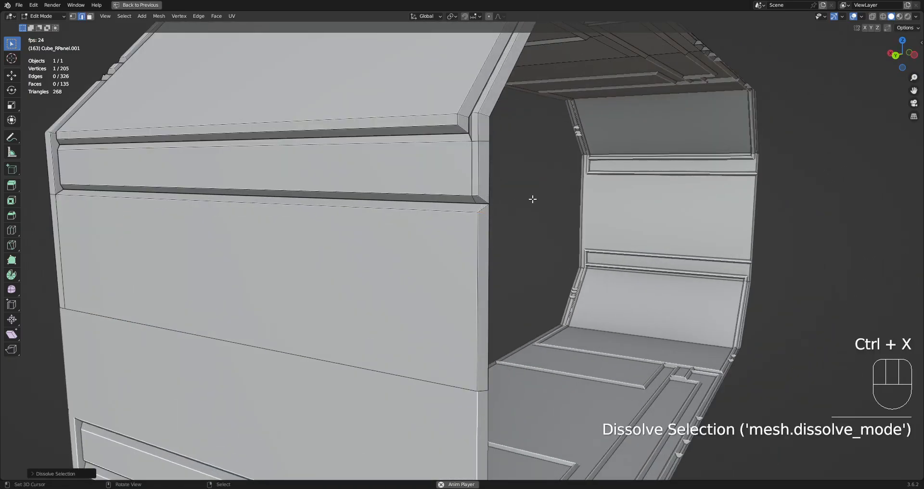
- Recheck for n-gons by running Select Similar by Polygon Sides from the narrow end panel, using the Greater comparison
scroll(533, 199, down, 5)
middle_drag(532, 199, 542, 238)
key(3)
shift+click(542, 238)
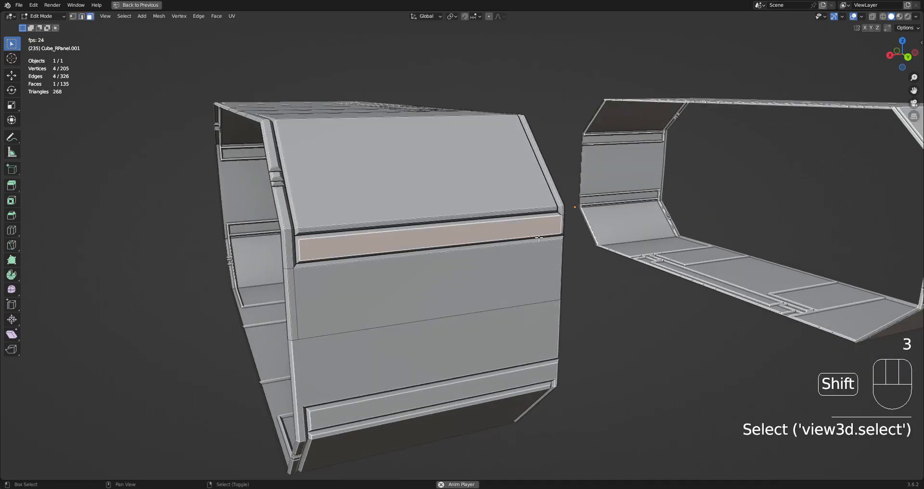
key(shift+g)
click(541, 238)
key(F9)
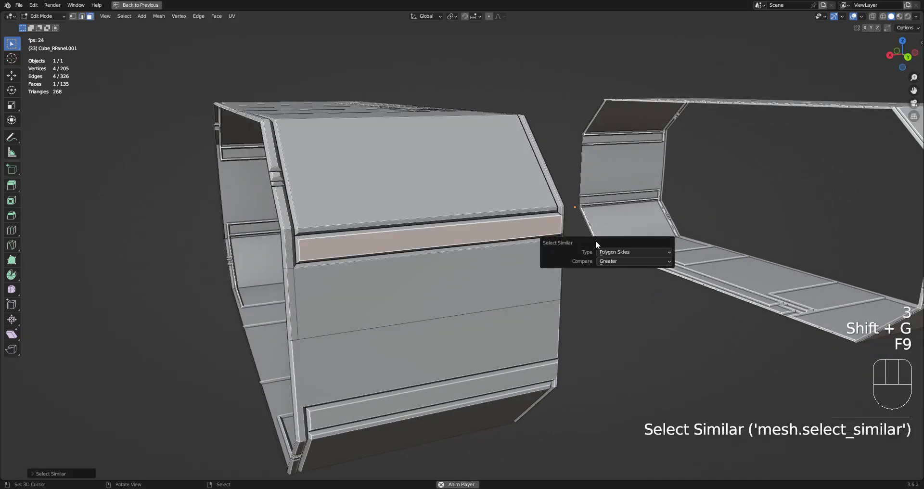
click(622, 261)
click(621, 276)
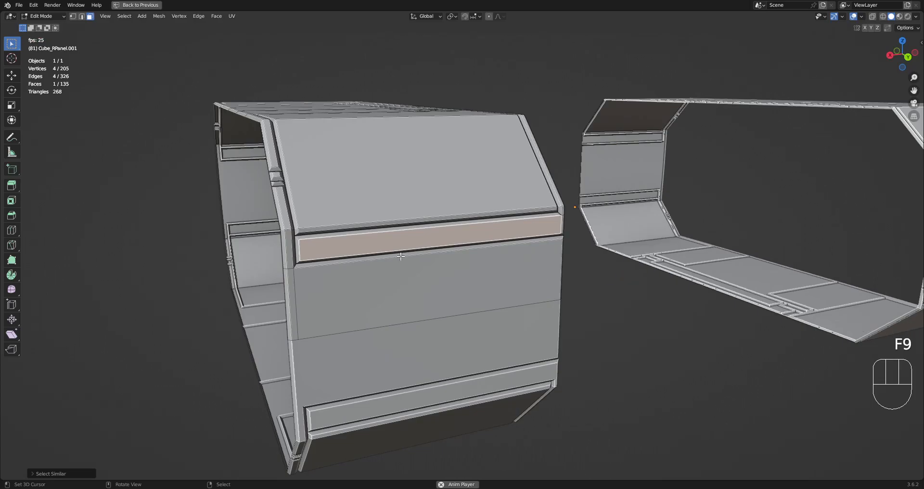
- Finish the n-gon check on the grooved panel, leave mesh editing and unhide all the other objects
key(shift+z)
scroll(472, 215, down, 3)
mouse_move(473, 215)
middle_down()
mouse_move(478, 293)
mouse_move(483, 207)
middle_up()
key(shift+z)
key(Tab)
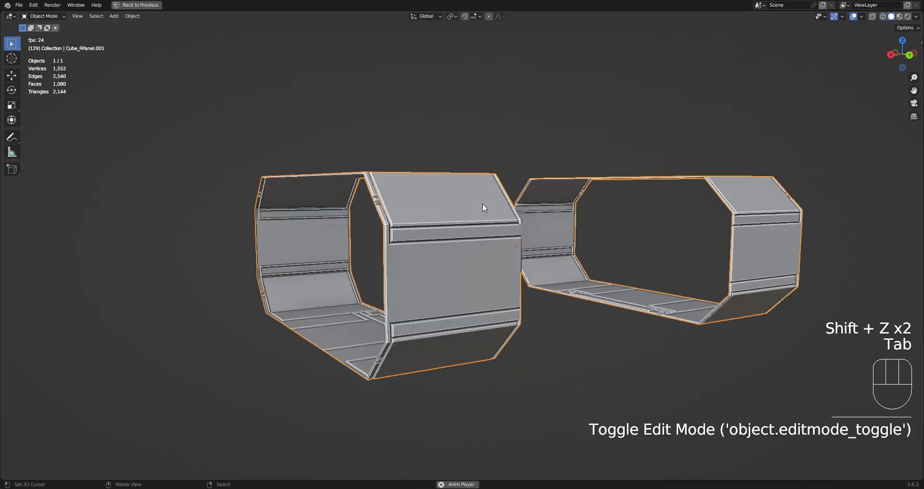
key(alt+h)
key(alt+a)
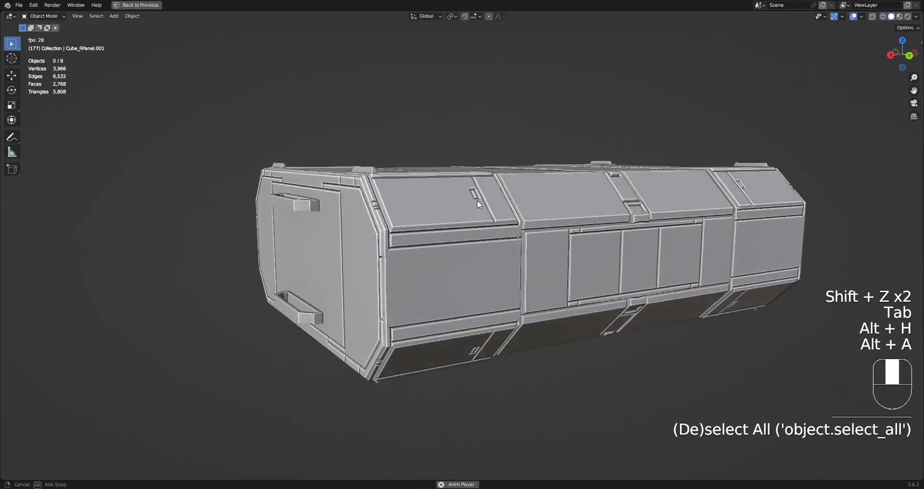
- Inspect the front end panel's mesh in edit mode together with the adjoining grooved rim panel
middle_drag(481, 188, 465, 238)
scroll(465, 239, up, 4)
scroll(465, 238, down, 2)
middle_drag(332, 244, 390, 220)
click(409, 279)
shift+click(371, 336)
key(Tab)
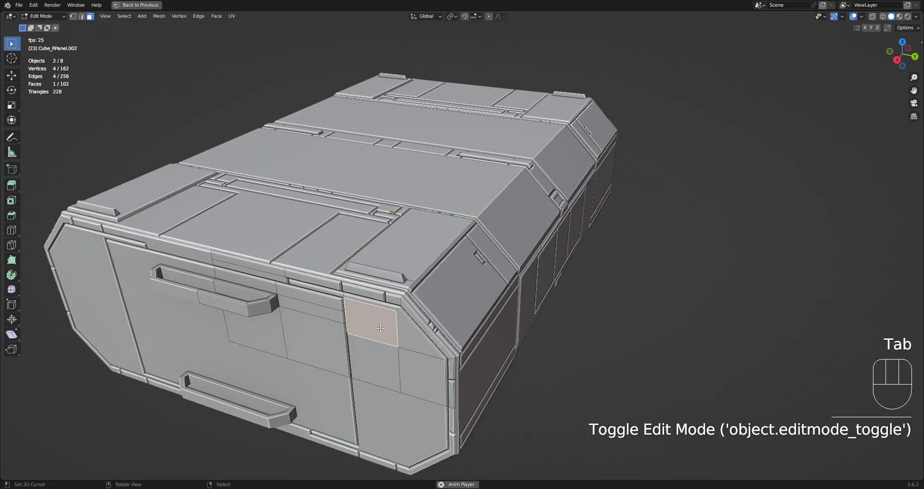
key(a)
middle_drag(394, 318, 437, 323)
scroll(433, 318, up, 2)
- Hide the front end panel with handles and the grooved rim panel from the scene
key(Tab)
right_click(379, 237)
key(Tab)
key(Tab)
right_click(379, 237)
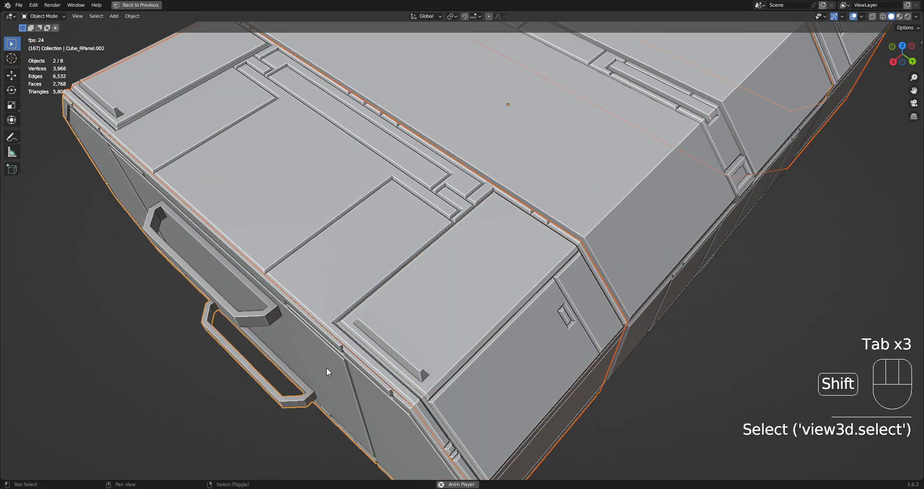
key(h)
- Quad Slice the raised top plate at the near corner in the Tangent direction with Linked geometry
key(Tab)
middle_drag(466, 263, 517, 288)
scroll(465, 243, up, 5)
key(alt+a)
click(446, 244)
shift+click(518, 288)
right_click(523, 269)
shift+right_click(514, 294)
shift+middle_drag(602, 259, 568, 268)
key(ctrl+shift+x)
click(561, 230)
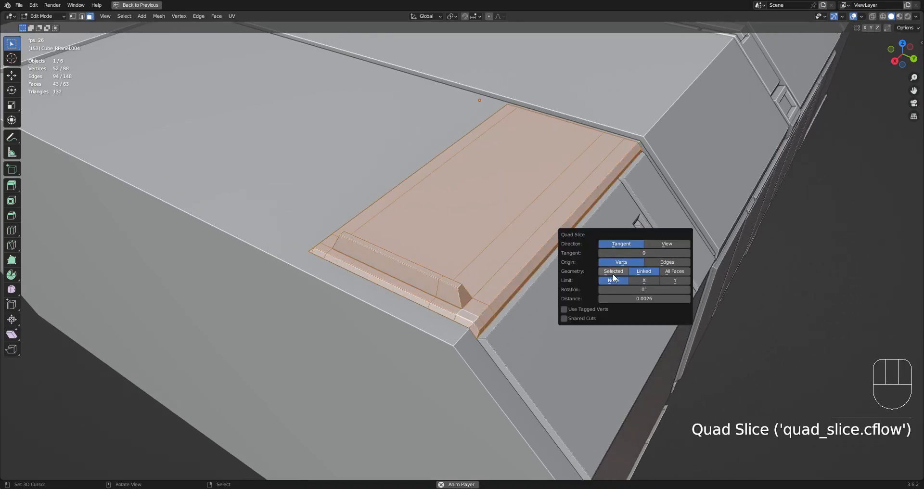
- Increase the raised top plate's Quad Slice distance to 0.0057 to merge the closely spaced cuts
middle_drag(478, 299, 471, 257)
scroll(480, 256, up, 4)
key(F9)
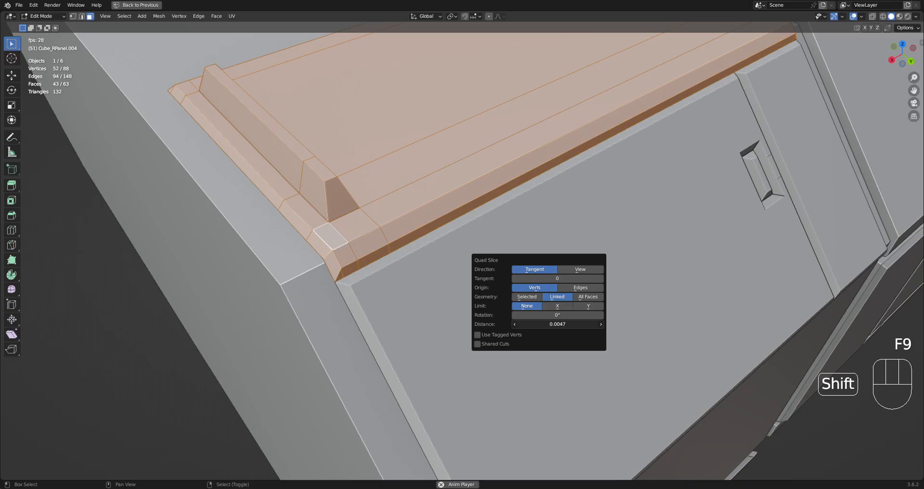
middle_drag(288, 142, 424, 256)
scroll(445, 251, down, 1)
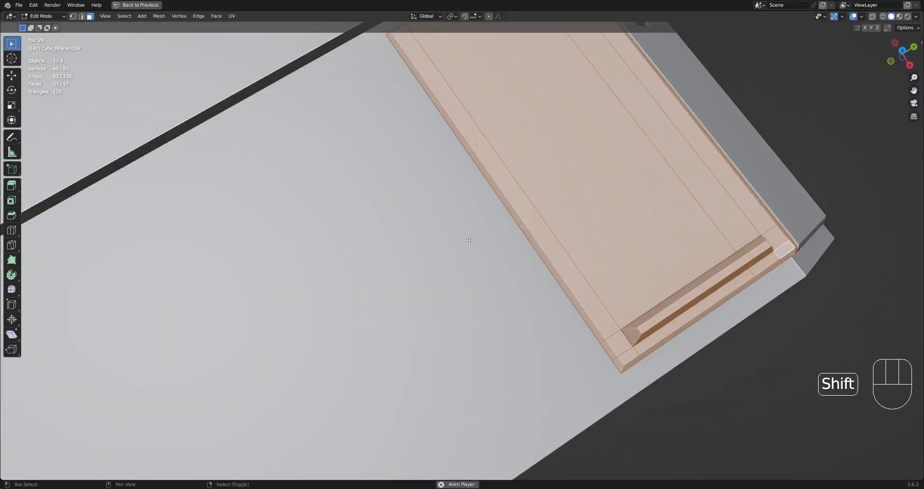
- Dissolve the unneeded slice edges on the raised top plate at the near corner
shift+middle_drag(558, 134, 517, 311)
middle_drag(669, 286, 557, 193)
key(alt+a)
scroll(518, 213, down, 1)
key(2)
alt+shift+right_click(481, 183)
key(ctrl+x)
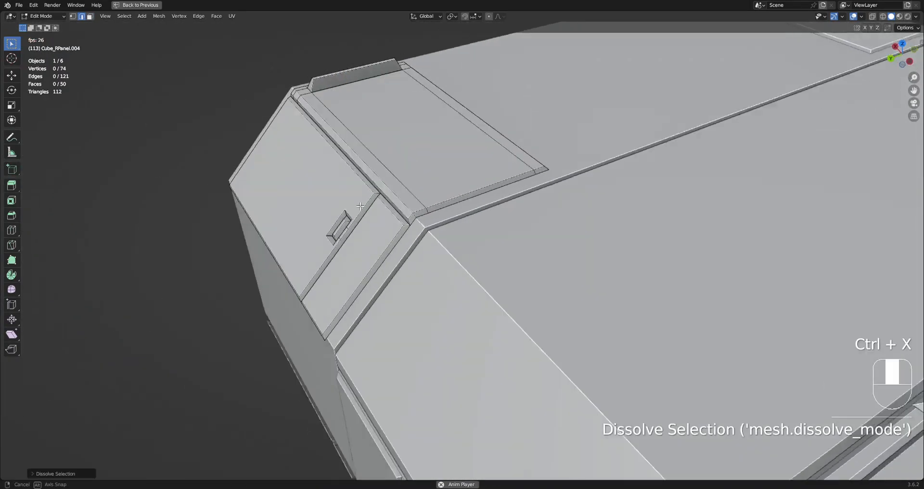
shift+middle_drag(558, 192, 505, 231)
key(Tab)
key(Tab)
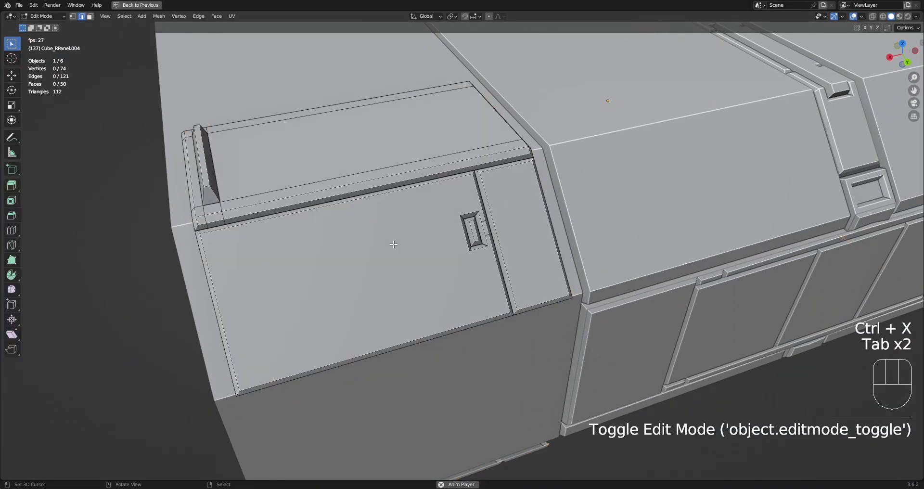
- Quad Slice the sloped side face and the small face beside its recess, using Tangent direction, Linked geometry and distance 0.0057
scroll(484, 245, up, 4)
key(3)
click(382, 218)
scroll(382, 217, down, 1)
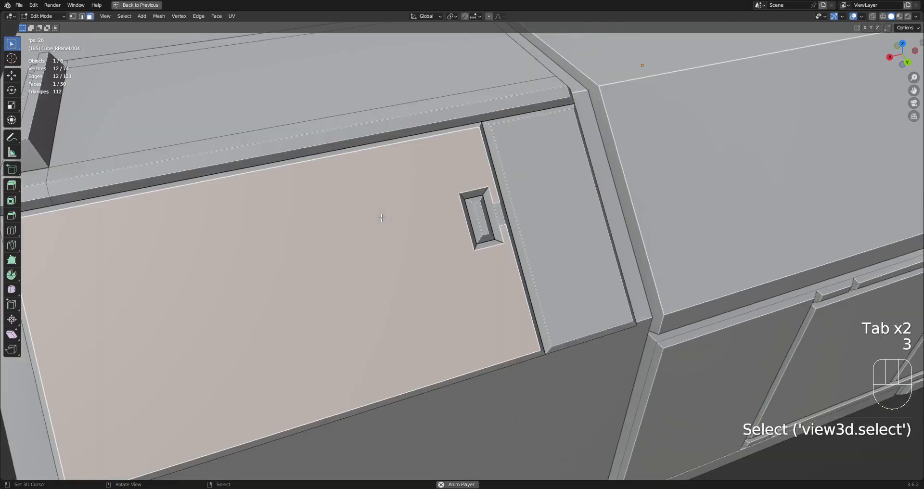
shift+click(502, 210)
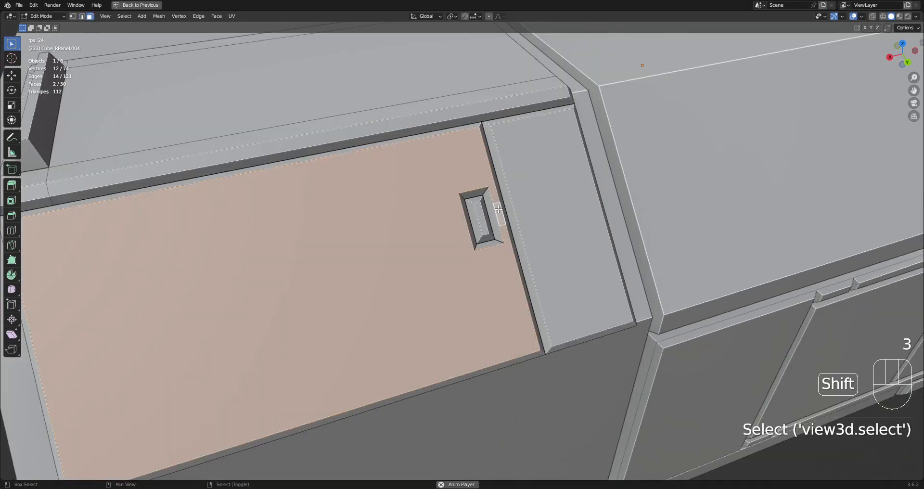
scroll(481, 209, down, 4)
shift+middle_drag(438, 206, 477, 201)
scroll(476, 201, up, 3)
key(ctrl+shift+x)
click(473, 197)
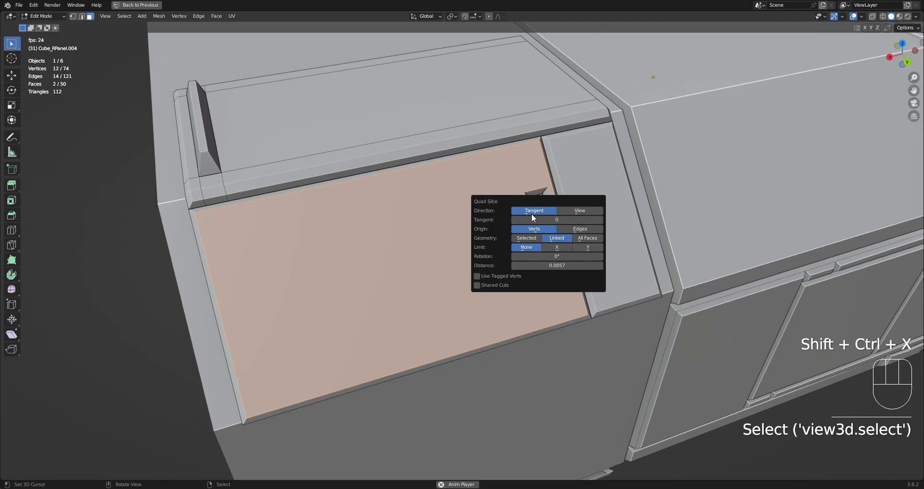
- Dissolve the surplus slice edges around the sloped panel's small recess, including the two long cuts running from its inner corners
middle_drag(532, 212, 463, 268)
scroll(460, 272, up, 1)
scroll(464, 268, up, 3)
key(alt+a)
key(2)
alt+shift+click(327, 239)
key(ctrl+x)
alt+shift+right_click(253, 158)
alt+shift+right_click(251, 199)
scroll(251, 200, down, 4)
middle_drag(251, 199, 484, 249)
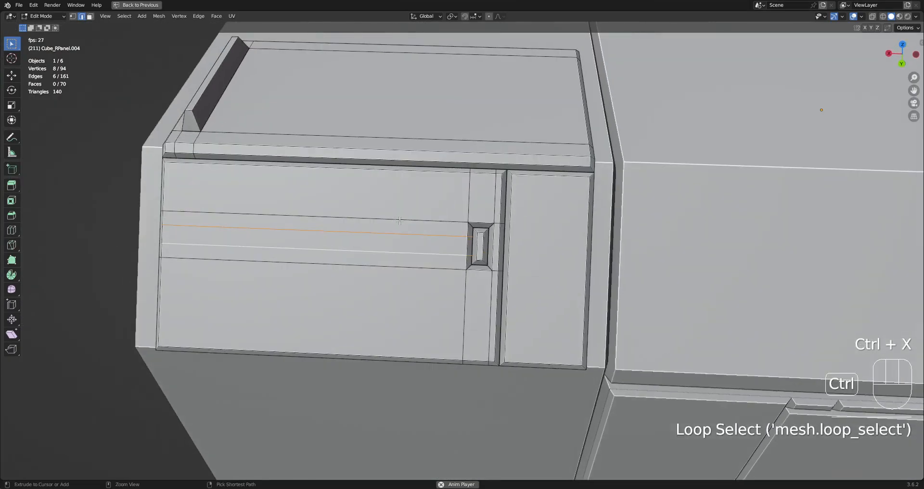
key(ctrl+x)
scroll(400, 221, down, 4)
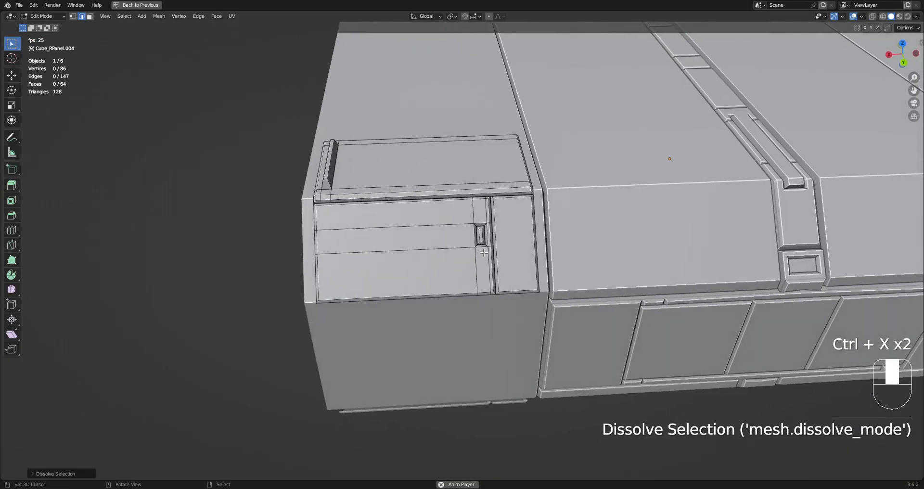
scroll(484, 252, up, 6)
scroll(484, 252, down, 6)
key(Tab)
key(Tab)
- Check the corner panel mesh for n-gons with Select Similar, starting from the narrow sloped face beside the recess
click(462, 237)
key(3)
click(467, 220)
scroll(466, 219, down, 5)
key(Tab)
key(Tab)
key(a)
middle_drag(476, 220, 472, 248)
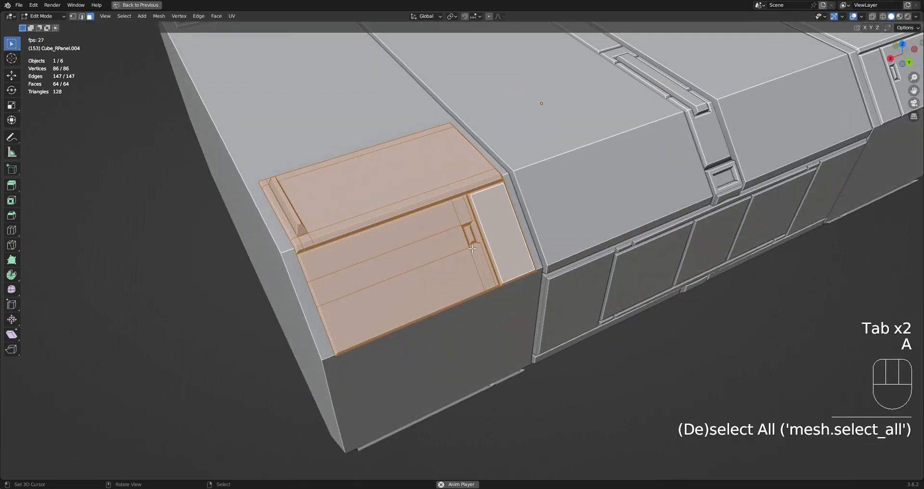
click(482, 221)
key(shift+g)
click(566, 208)
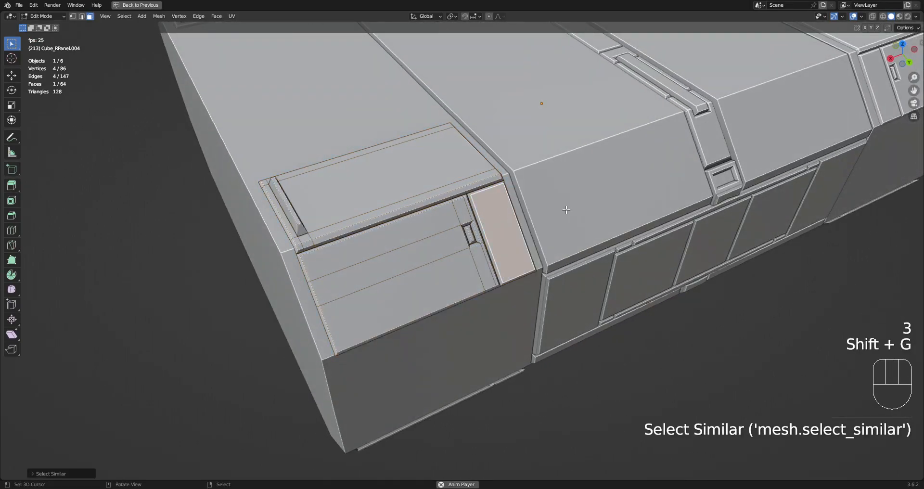
key(F9)
key(shift+z)
key(shift+z)
key(Tab)
- Check the main body mesh for n-gons with Select Similar, starting from its sloped middle face
click(492, 228)
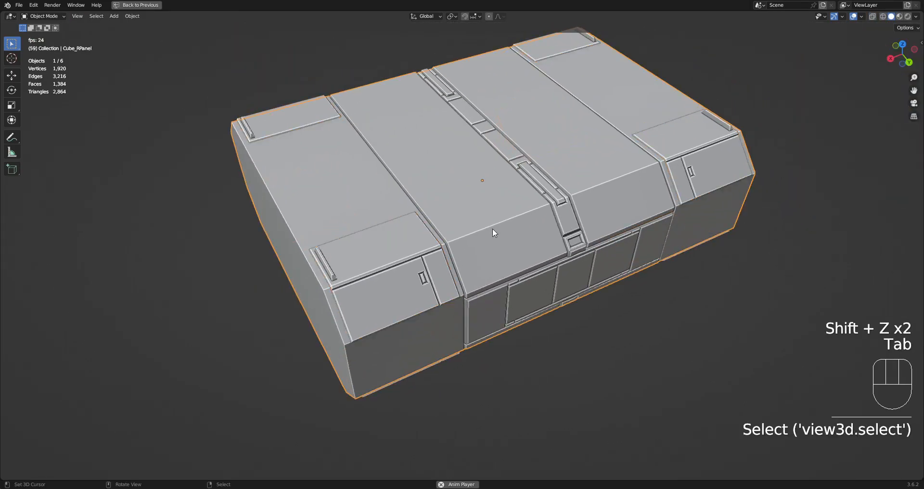
key(Tab)
key(3)
right_click(492, 224)
right_click(495, 232)
middle_drag(505, 233, 535, 223)
scroll(520, 212, up, 4)
key(shift+g)
click(535, 221)
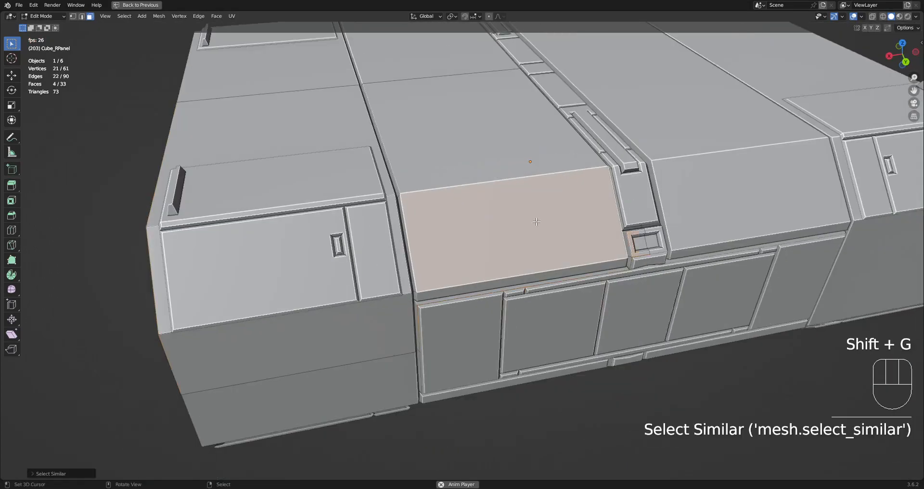
key(shift+z)
scroll(537, 221, down, 5)
key(shift+z)
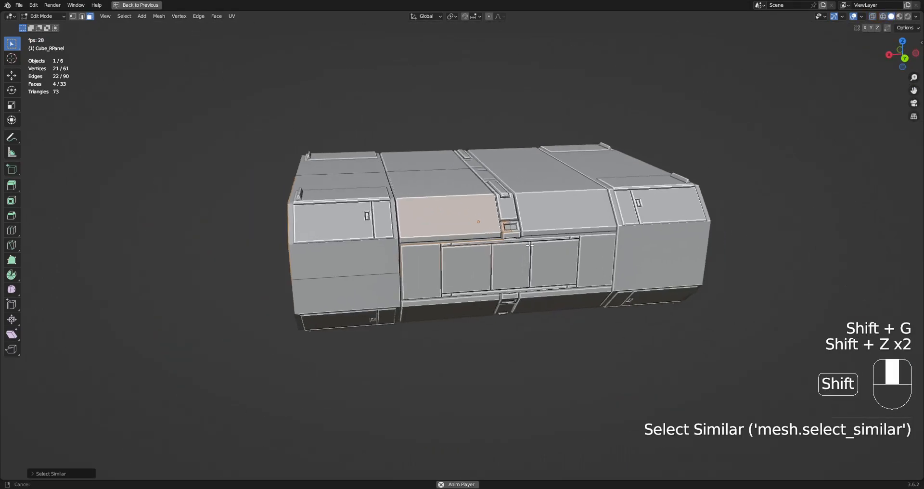
- Isolate the main body by hiding the other objects and resume editing its mesh
scroll(524, 243, up, 5)
key(Tab)
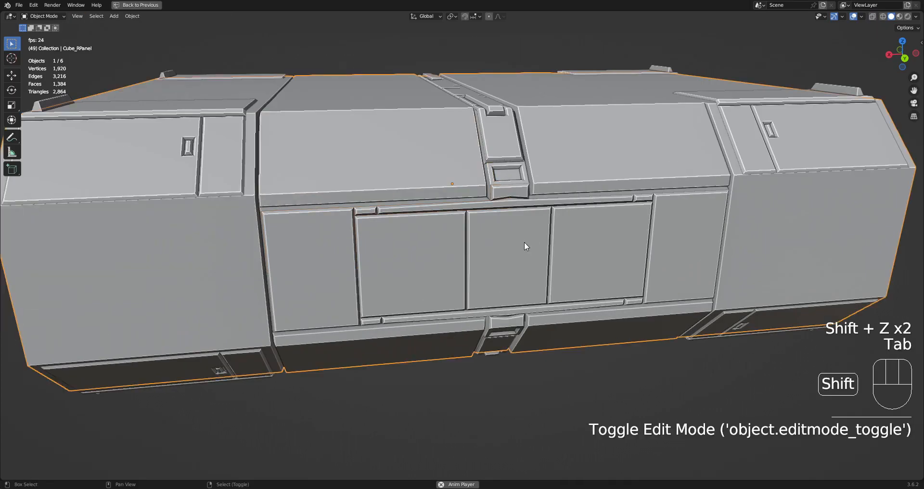
key(shift+h)
key(Tab)
- Triangulate the C-shaped frame face around the body's small rectangular recess and convert the triangles back to quads
middle_drag(524, 242, 520, 261)
scroll(521, 261, down, 4)
shift+middle_drag(520, 260, 511, 257)
scroll(511, 257, up, 4)
middle_drag(510, 257, 500, 244)
right_click(493, 240)
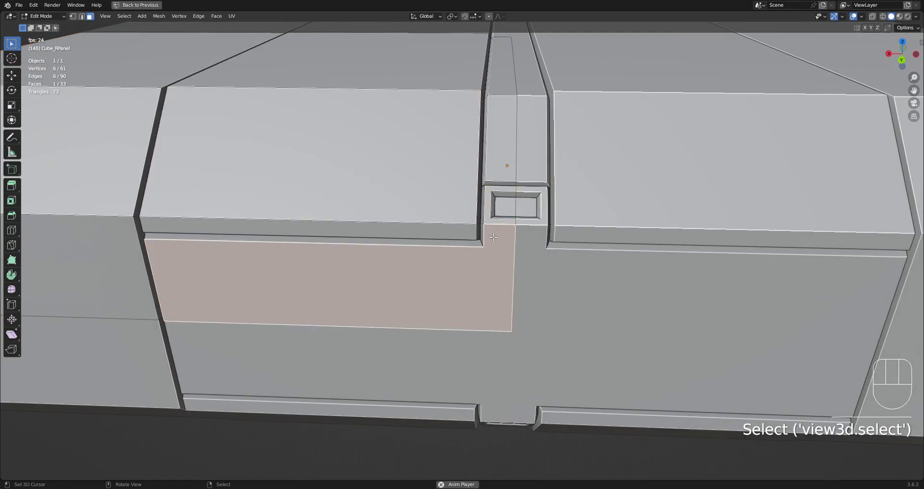
right_click(495, 208)
scroll(496, 207, up, 3)
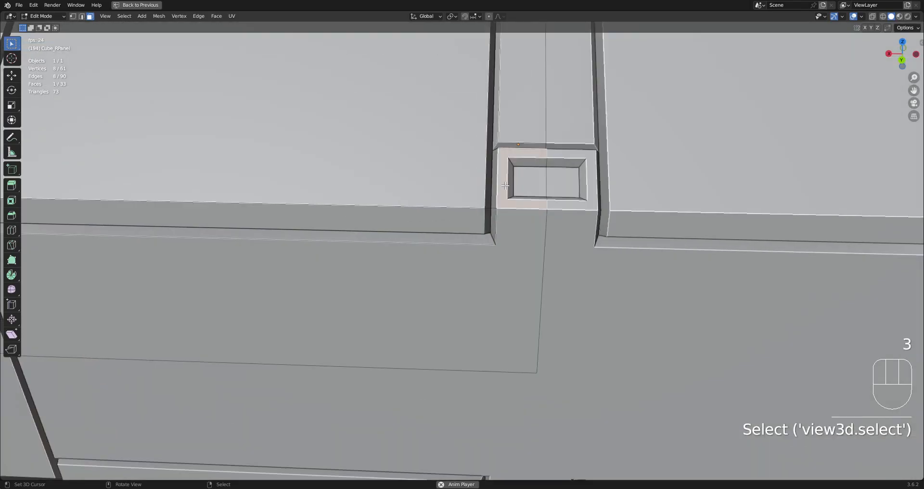
shift+middle_drag(504, 183, 497, 263)
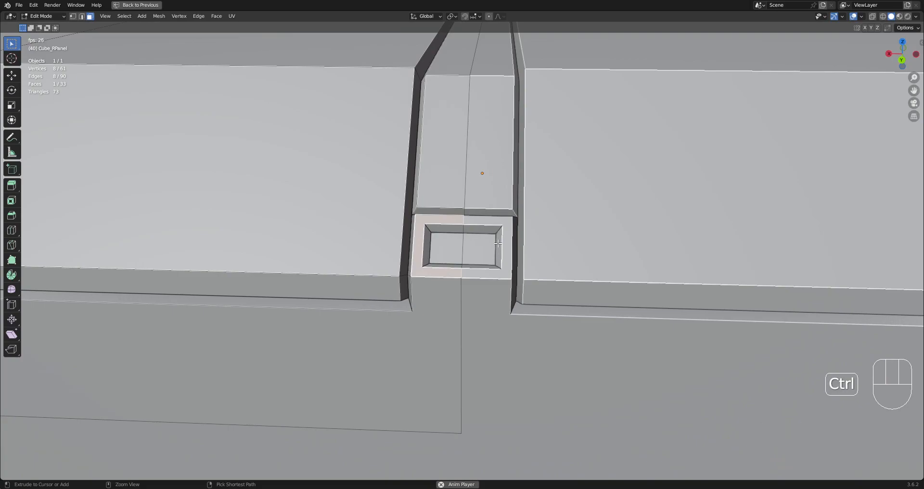
key(ctrl+t)
key(alt+j)
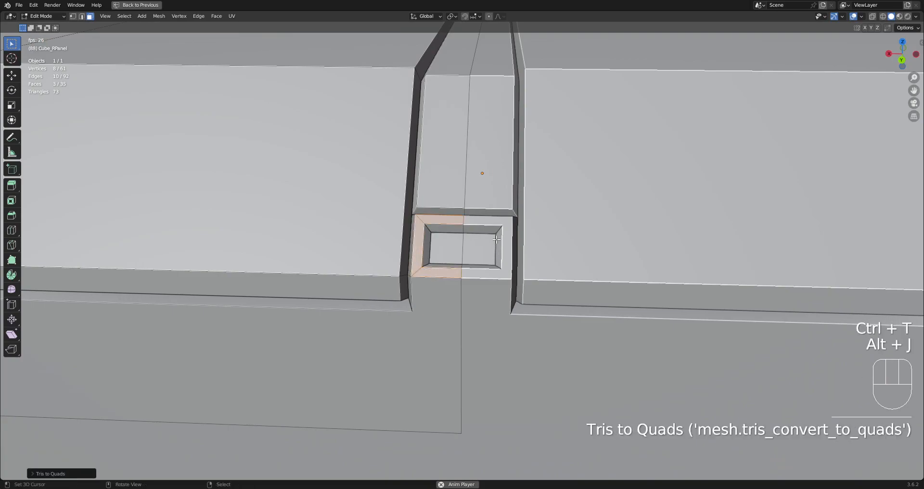
- Quad Slice the stepped side face below the recess in the Tangent direction, restricting geometry to Selected with distance 0.0057
scroll(496, 226, down, 4)
middle_drag(495, 227, 540, 243)
key(alt+a)
click(474, 272)
key(ctrl+shift+x)
click(541, 242)
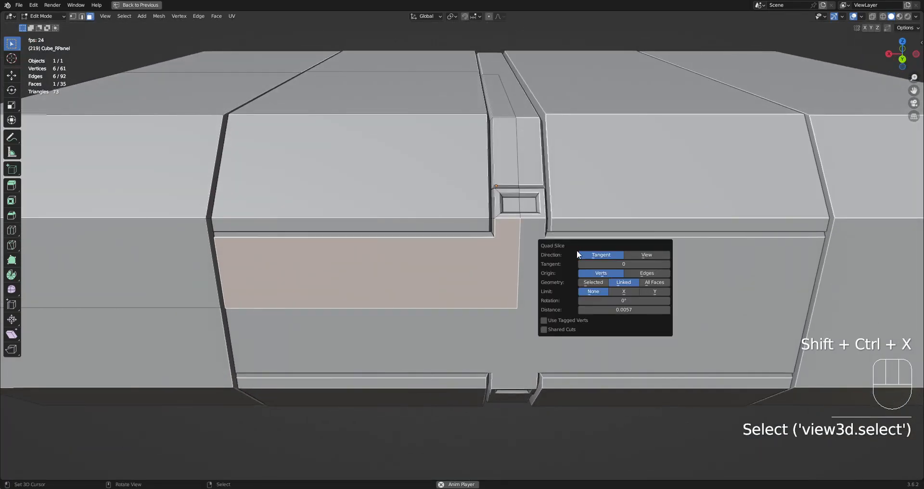
click(605, 252)
scroll(472, 237, up, 4)
shift+middle_drag(537, 209, 550, 231)
scroll(542, 232, up, 3)
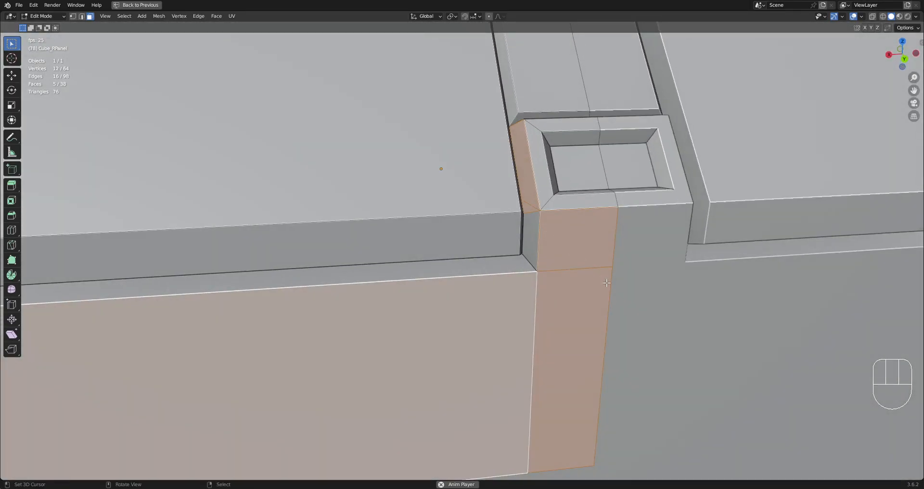
scroll(606, 282, down, 3)
key(F9)
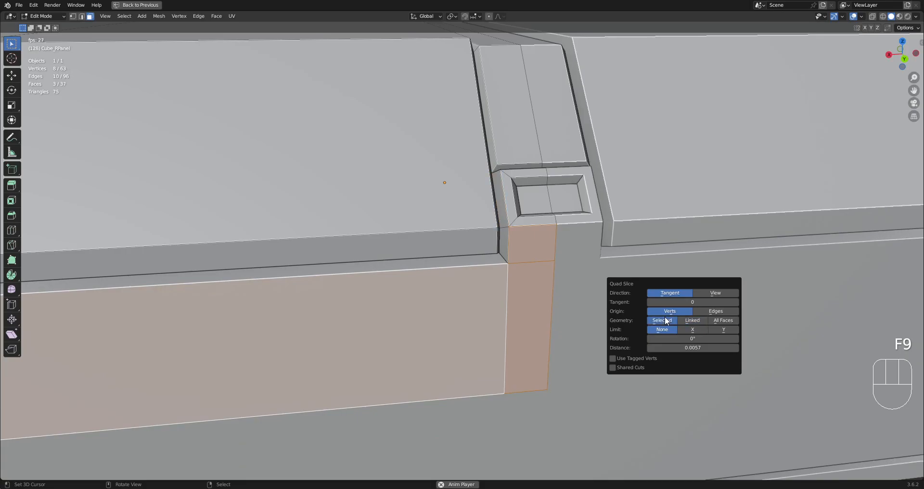
- Recheck the isolated main body for remaining n-gons with Select Similar from its sloped middle face
scroll(418, 312, down, 3)
shift+middle_drag(403, 306, 439, 303)
key(alt+a)
click(441, 248)
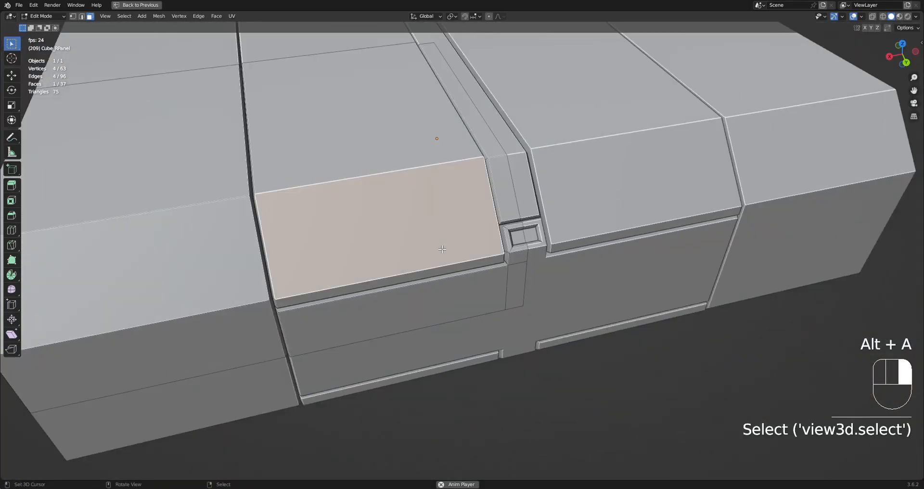
key(shift+g)
click(503, 229)
scroll(508, 239, down, 1)
key(shift+z)
key(shift+z)
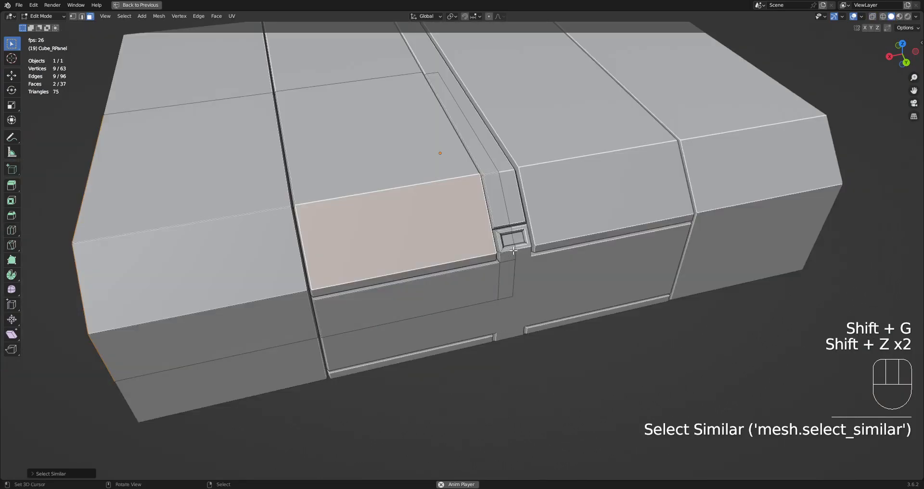
- Leave editing the main body, unhide all objects and clear the selection
key(Tab)
key(alt+h)
key(alt+a)
- Look over the long side panel's mesh, then isolate the segmented centre strip by hiding the other objects
click(514, 308)
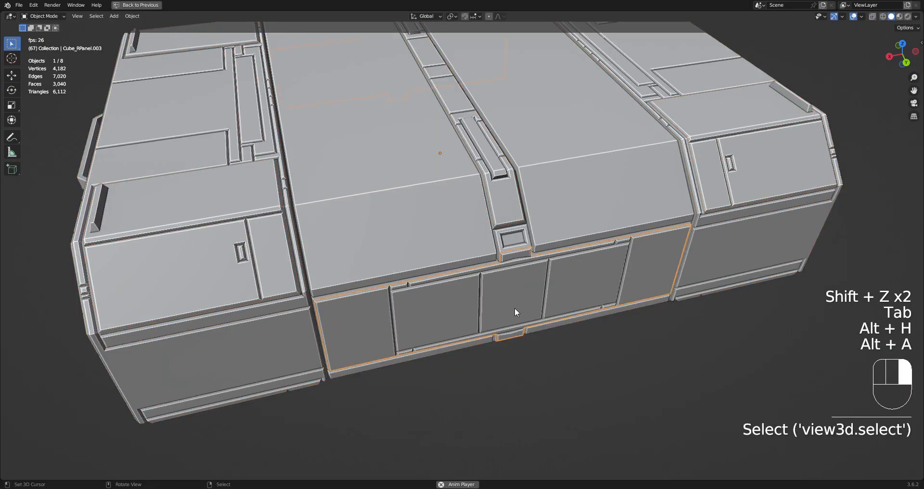
key(Tab)
mouse_move(515, 308)
middle_down()
mouse_move(513, 245)
mouse_move(513, 321)
middle_up()
key(Tab)
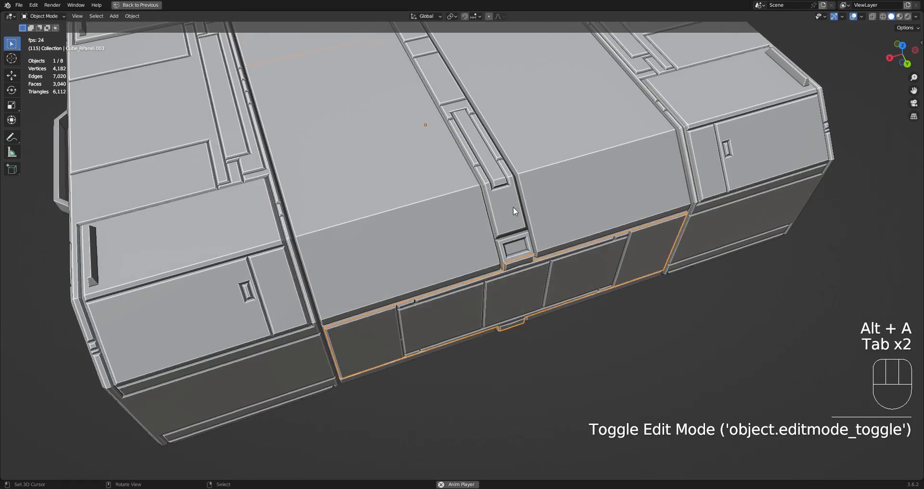
key(Tab)
middle_drag(513, 206, 501, 288)
key(Tab)
click(501, 287)
key(shift+h)
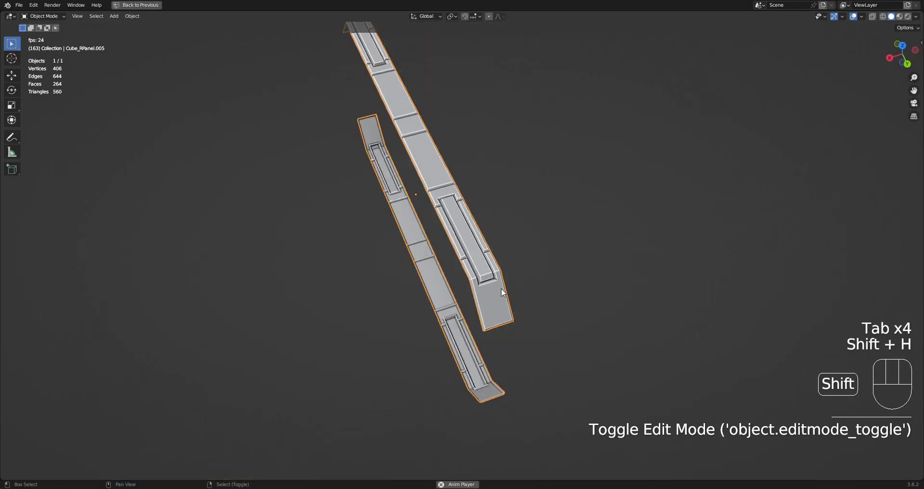
- Quad Slice the sloped end face and adjoining bevel face below the centre strip's recess in the Tangent direction, restricting geometry to Selected
key(Tab)
scroll(500, 288, up, 2)
key(3)
right_click(507, 342)
shift+middle_drag(550, 316, 511, 262)
key(ctrl+shift+x)
click(515, 261)
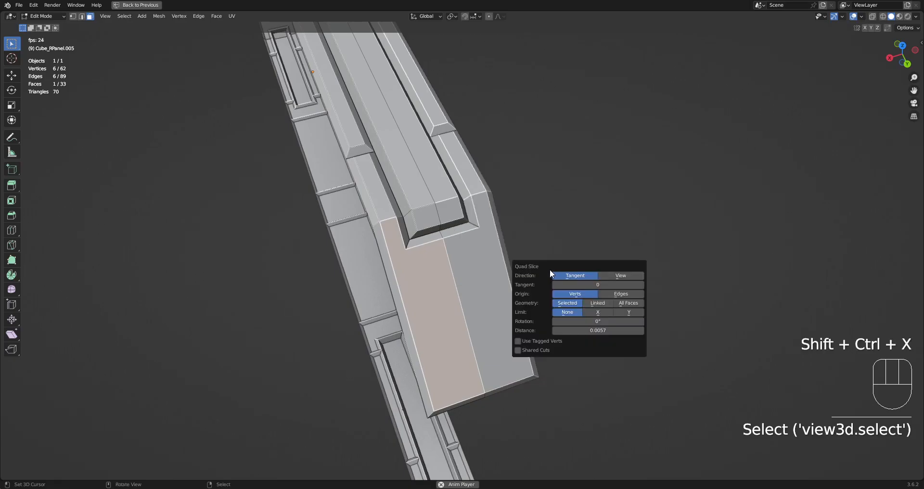
shift+right_click(388, 272)
key(ctrl+shift+x)
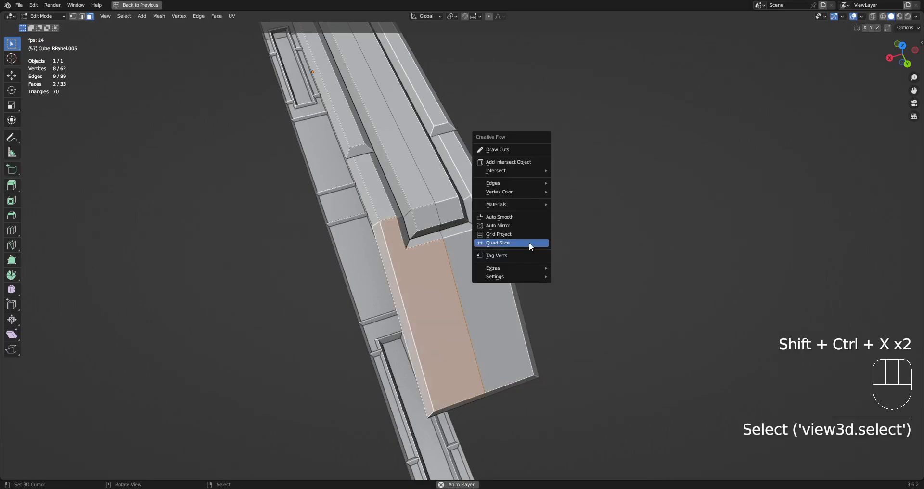
click(530, 243)
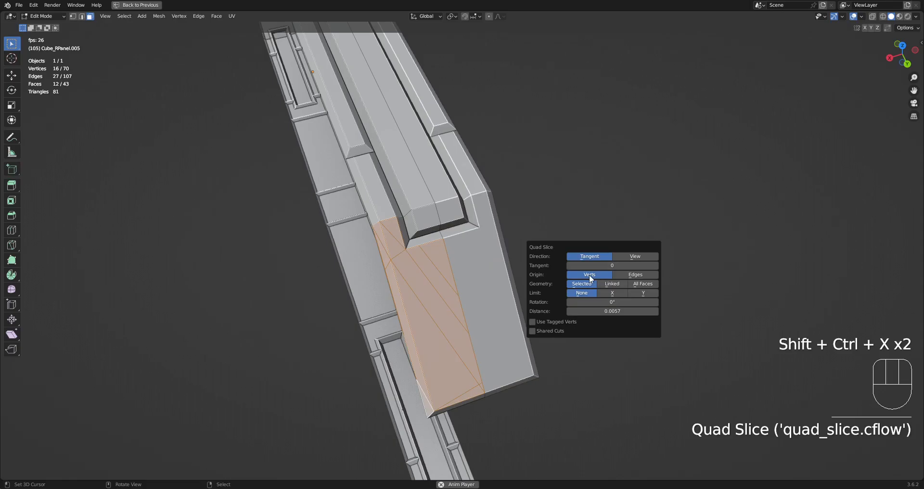
ctrl+scroll(598, 265, up, 1)
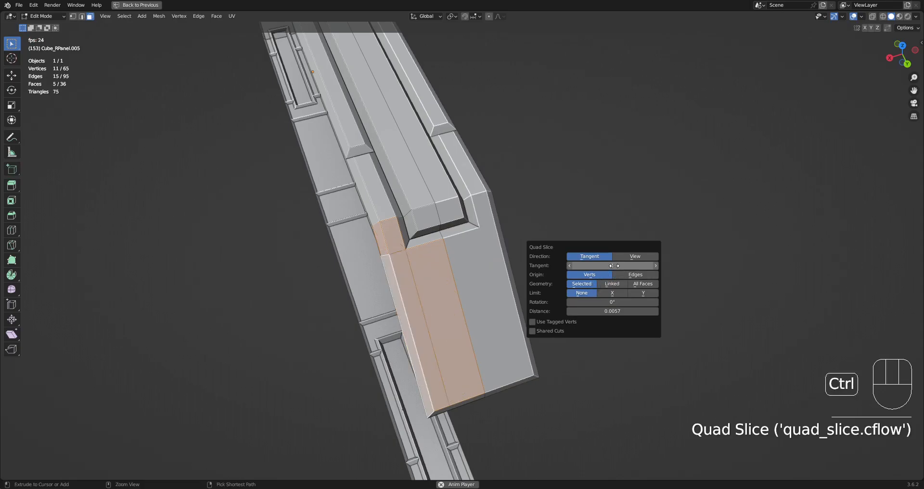
key(alt+a)
- Quad Slice the notched face at the recess's other end with its adjoining bevel and side faces, using Tangent 1 and Selected geometry
middle_drag(553, 255, 455, 222)
shift+middle_drag(349, 128, 416, 211)
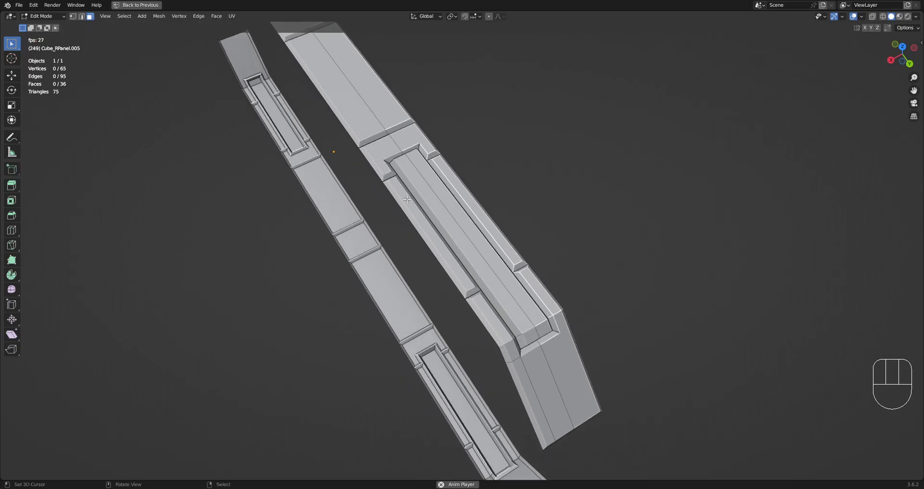
click(381, 154)
key(shift+ctrl+x)
scroll(424, 234, up, 3)
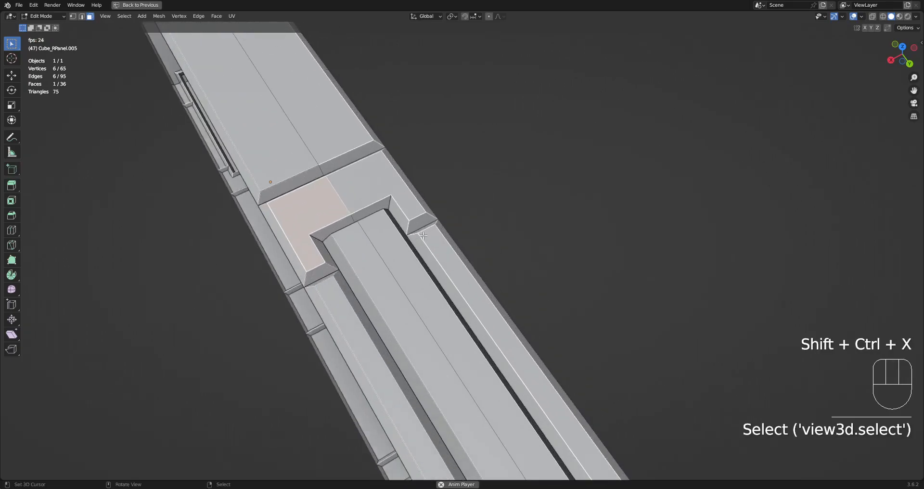
key(shift+ctrl+x)
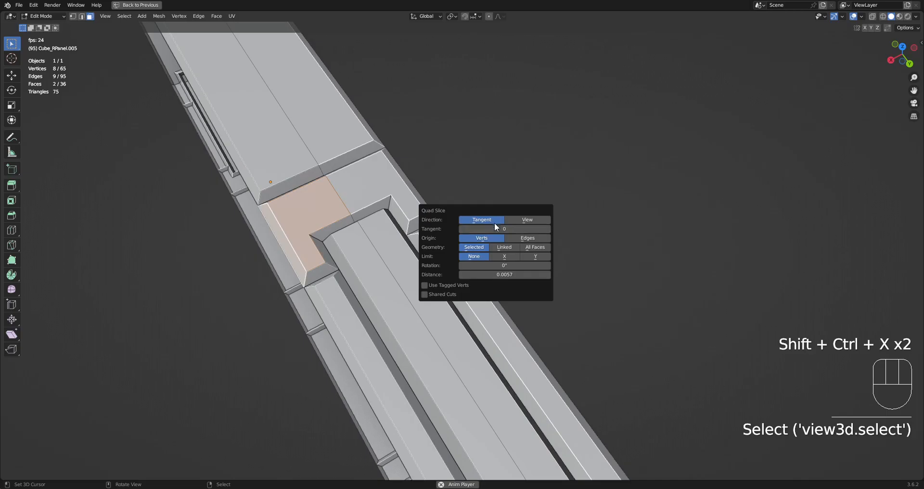
middle_drag(308, 234, 385, 246)
key(ctrl+z)
shift+right_click(412, 347)
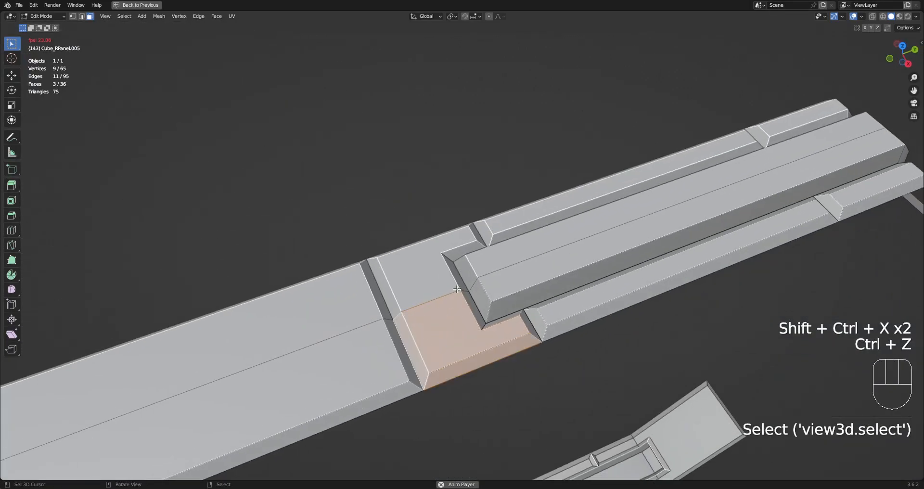
key(shift+ctrl+x)
click(500, 216)
click(559, 229)
ctrl+scroll(574, 237, up, 1)
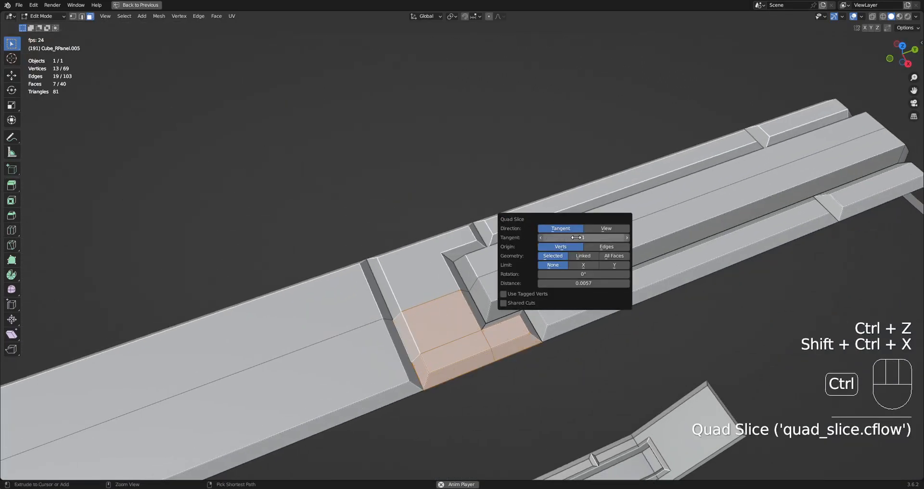
key(alt+a)
- Unhide the strip's geometry, leave editing it and unhide all objects
middle_drag(649, 240, 491, 268)
key(alt+h)
key(Tab)
key(alt+h)
- Recheck the segmented centre strip for remaining n-gons with Select Similar from its lower sloped face
click(483, 260)
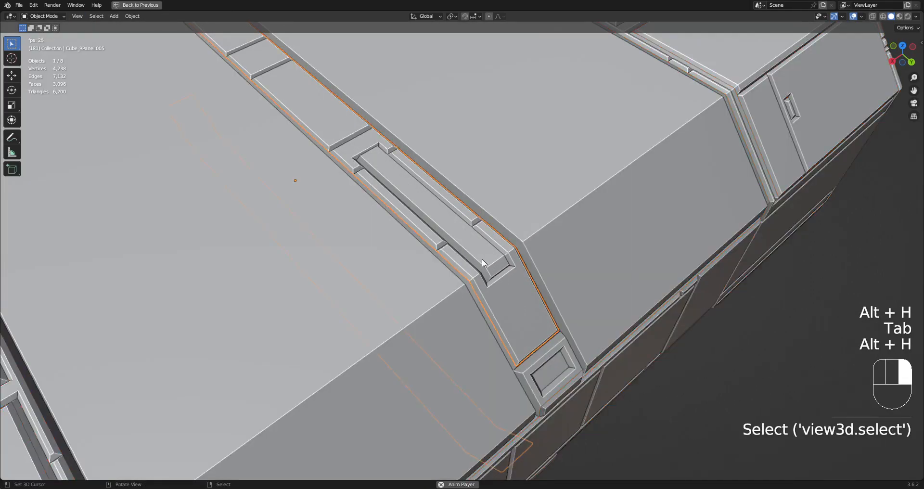
key(Tab)
key(a)
middle_drag(481, 258, 469, 244)
key(3)
right_click(468, 243)
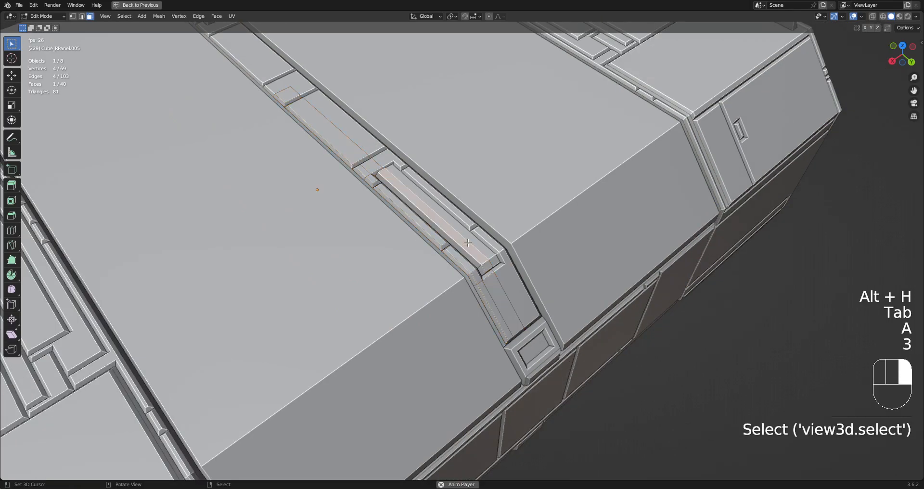
right_click(489, 284)
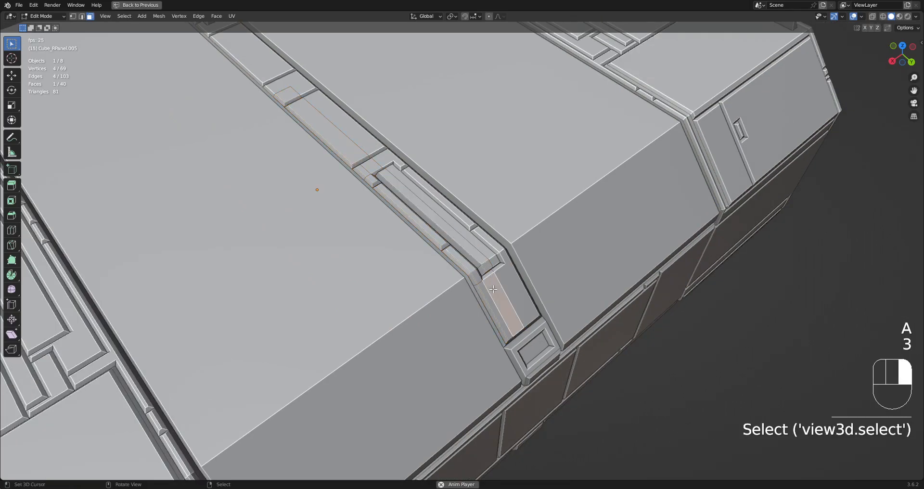
key(shift+g)
click(563, 262)
key(shift+z)
scroll(537, 239, down, 5)
key(shift+z)
- Leave editing the centre strip and look over the mesh of the main body with the large sloped face
key(Tab)
scroll(537, 236, up, 2)
right_click(484, 310)
key(Tab)
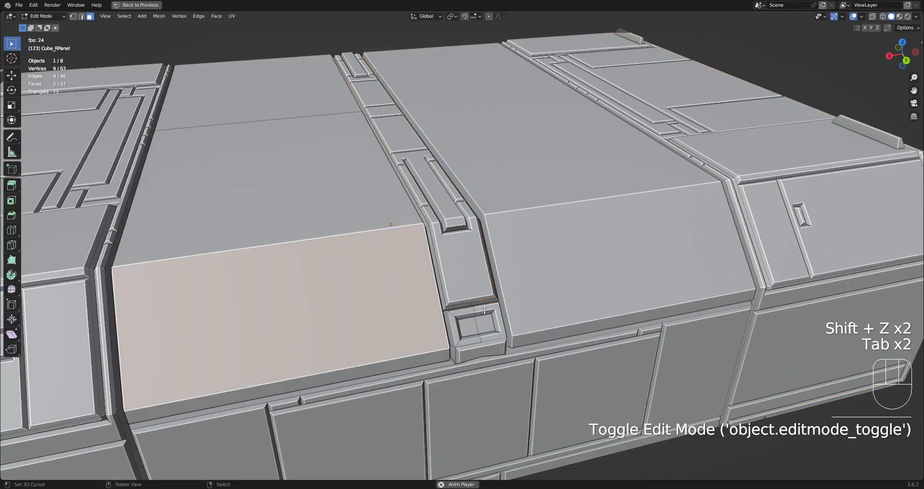
scroll(511, 186, down, 3)
key(Tab)
- Edit the lower side panel and check it for n-gons with Select Similar from its wide upper rectangular face
right_click(468, 356)
key(Tab)
middle_drag(469, 356, 476, 327)
shift+middle_drag(476, 327, 503, 300)
scroll(503, 300, up, 3)
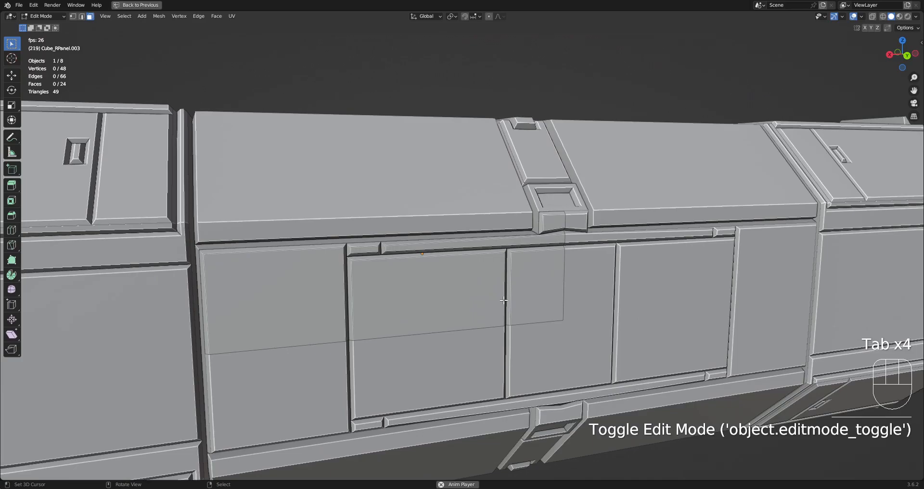
right_click(453, 286)
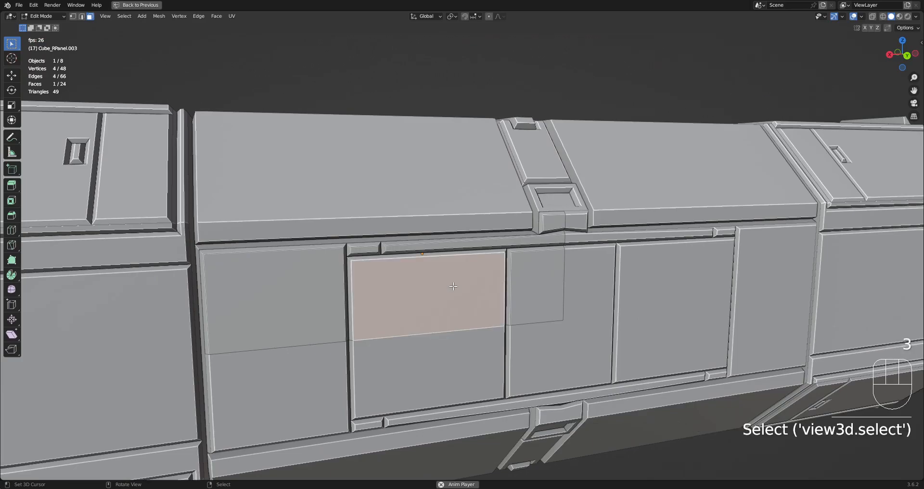
key(shift+g)
click(453, 288)
key(shift+z)
key(shift+z)
- Select the narrow n-gon along the top of the side panel's rail, beneath the recessed block, and examine it closely
middle_drag(474, 290, 472, 294)
scroll(471, 299, up, 5)
right_click(460, 337)
alt+middle_click(452, 337)
middle_drag(456, 336, 485, 308)
scroll(462, 294, down, 2)
alt+middle_click(286, 231)
scroll(337, 234, down, 3)
scroll(345, 235, up, 3)
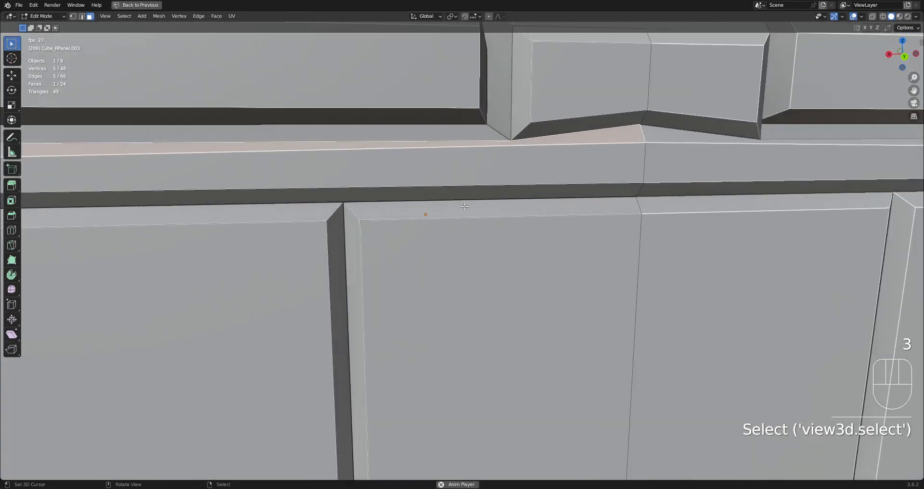
- Add the rail's front and lower bevel faces to the selection and Quad Slice them with Tangent 1 and Selected geometry
key(1)
key(3)
shift+click(504, 190)
shift+click(504, 190)
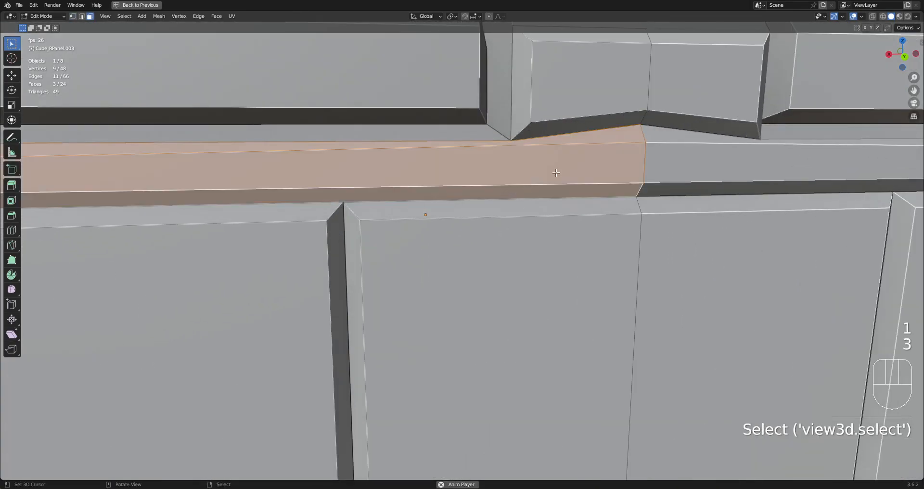
middle_drag(504, 190, 526, 160)
key(shift+q)
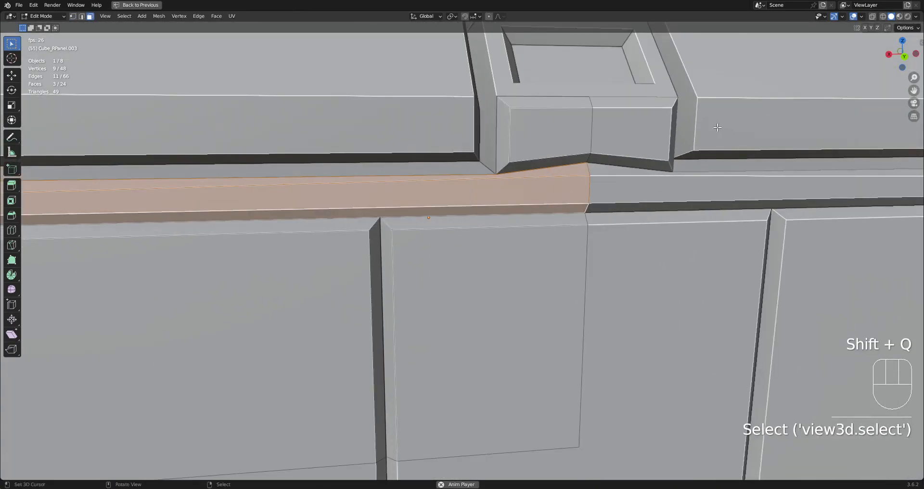
key(shift+ctrl+x)
click(529, 157)
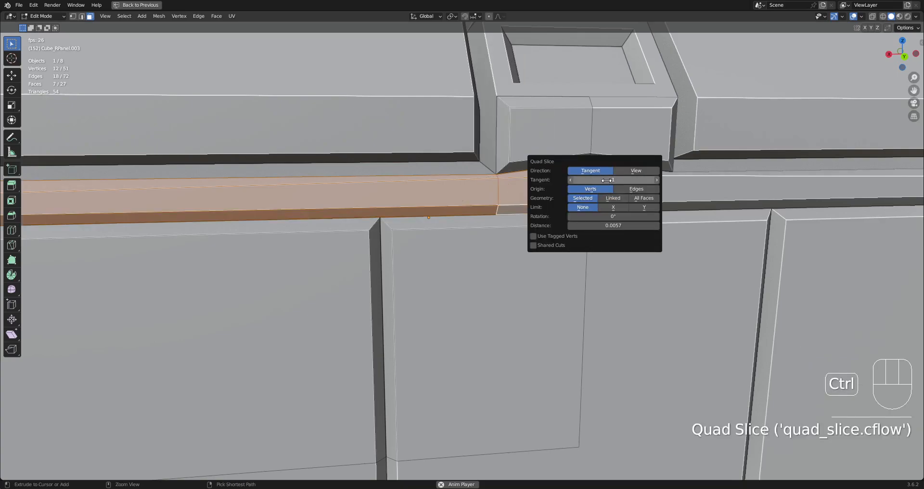
scroll(445, 200, down, 2)
middle_drag(443, 199, 447, 212)
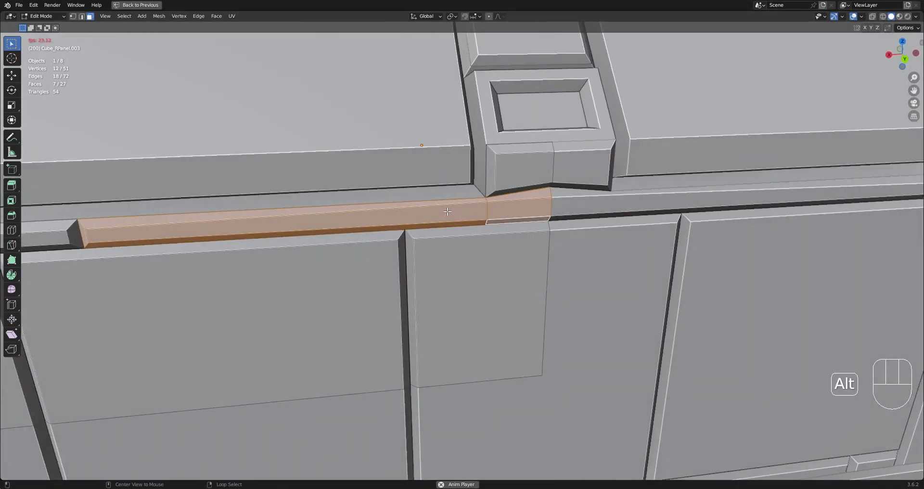
- Recheck the side panel for remaining n-gons with Select Similar from its wide upper rectangular face
key(alt+a)
shift+click(379, 263)
key(shift+g)
click(447, 249)
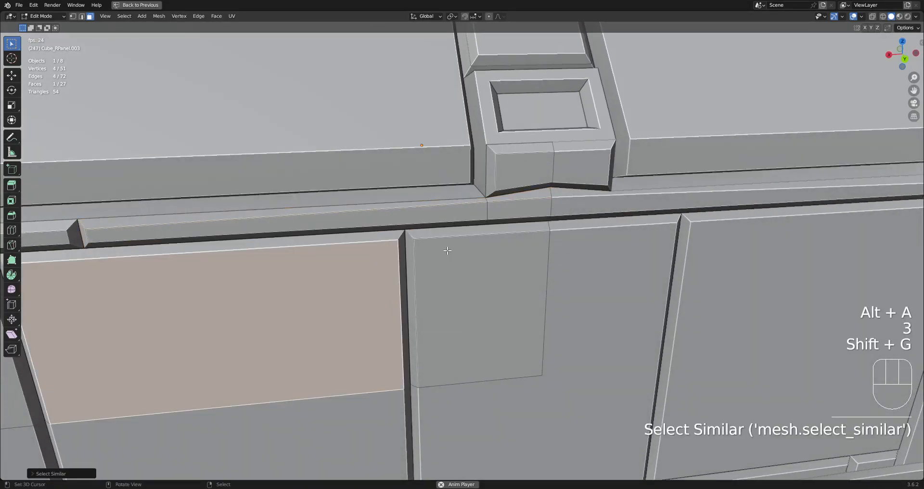
scroll(447, 249, down, 4)
key(shift+z)
key(shift+z)
- Leave editing the side panel, use Select Grouped from the centre strip, and edit the grouped objects together with nothing selected
scroll(447, 249, down, 5)
key(Tab)
right_click(474, 202)
key(Tab)
key(Tab)
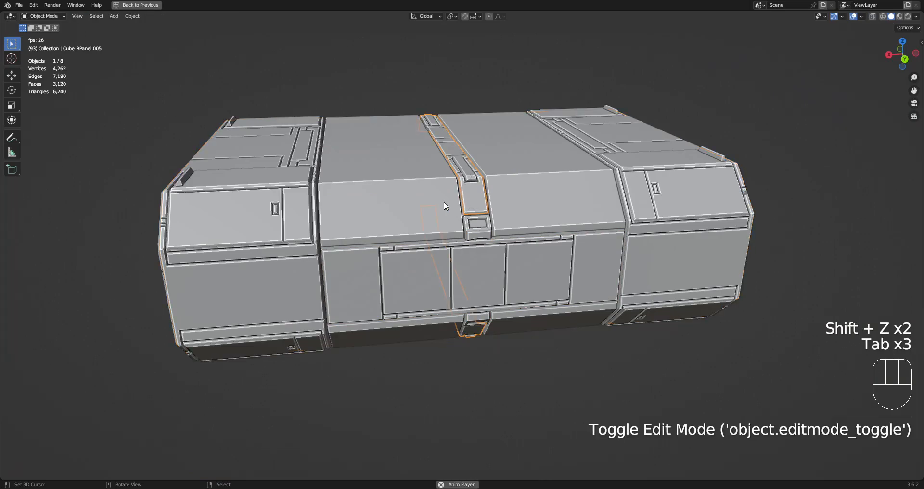
key(shift+g)
click(434, 224)
key(Tab)
key(a)
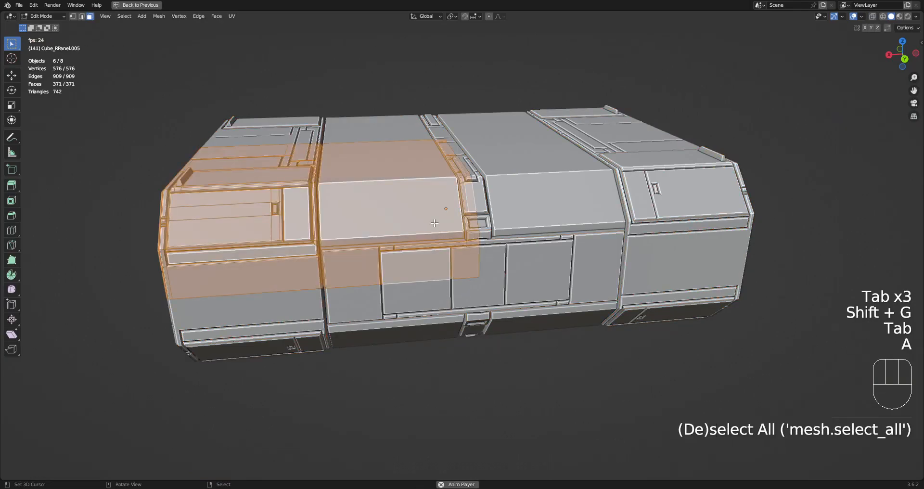
key(alt+a)
- Check all the jointly edited objects for n-gons with Select Similar by Polygon Sides from the main body's sloped face
key(3)
right_click(419, 203)
key(shift+g)
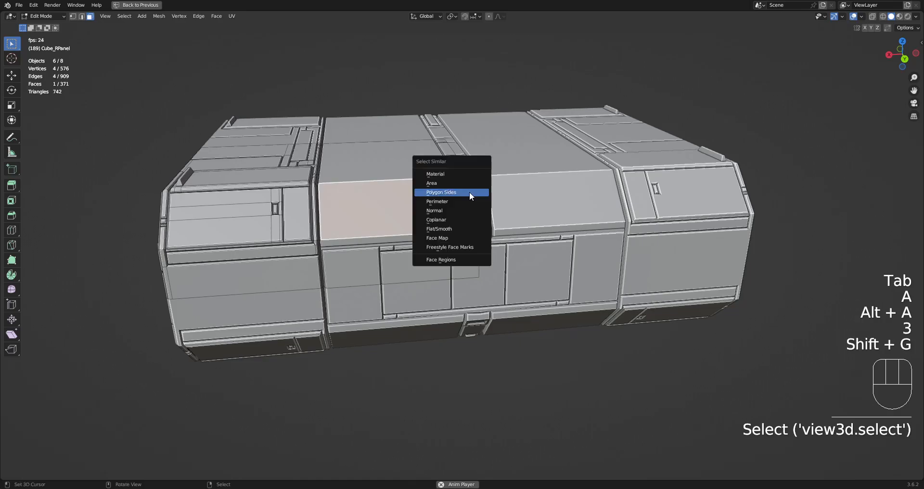
click(469, 191)
key(shift+z)
mouse_move(469, 192)
middle_down()
mouse_move(346, 220)
mouse_move(534, 258)
middle_up()
key(shift+z)
- Quad Slice the n-gon bevel at the lower end of the centre strip with Tangent direction and Selected geometry, then clear the selection
middle_drag(526, 225, 440, 254)
shift+middle_drag(510, 260, 413, 289)
scroll(381, 270, up, 5)
shift+middle_drag(284, 298, 400, 246)
scroll(402, 244, up, 5)
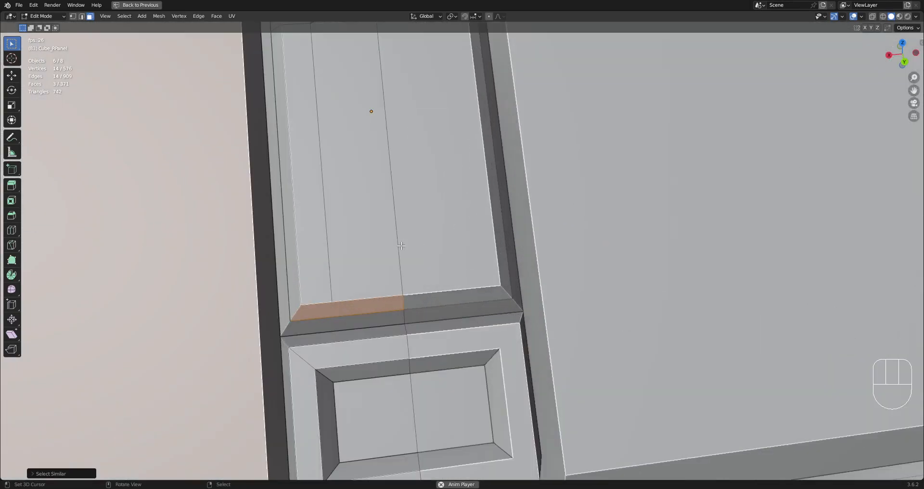
scroll(405, 268, down, 7)
middle_drag(428, 288, 455, 276)
scroll(461, 280, up, 4)
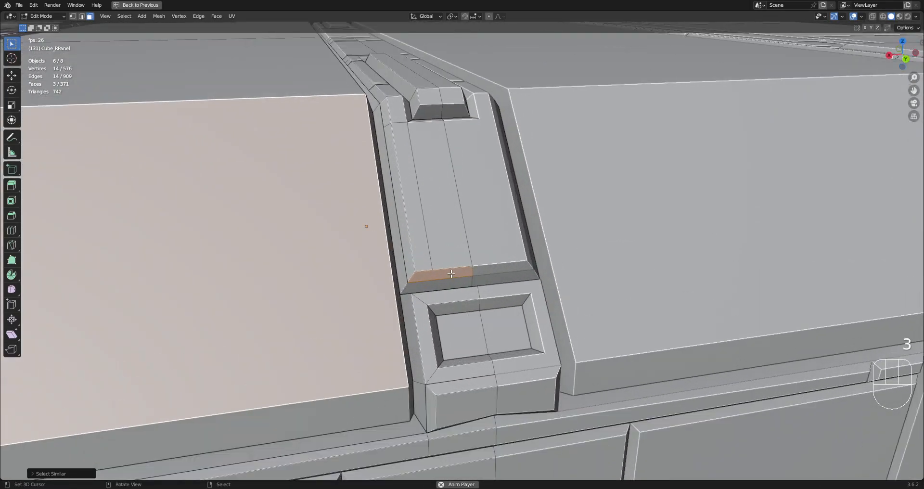
click(451, 274)
key(shift+ctrl+x)
click(485, 226)
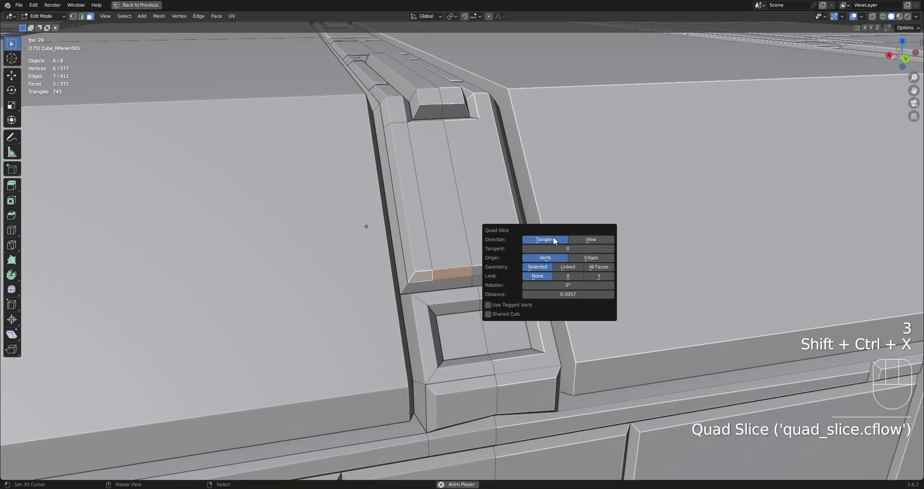
key(alt+a)
- Recheck the jointly edited objects for n-gons with Select Similar and isolate the matching faces by hiding the rest
scroll(365, 263, down, 6)
middle_drag(328, 264, 402, 213)
right_click(456, 194)
key(shift+g)
click(456, 196)
key(shift+z)
key(shift+z)
key(shift+h)
- Quad Slice the isolated n-gon with the chamfered corner on the container's end, using Tangent direction and Selected geometry
scroll(404, 219, up, 8)
right_click(406, 223)
key(shift+ctrl+x)
click(423, 204)
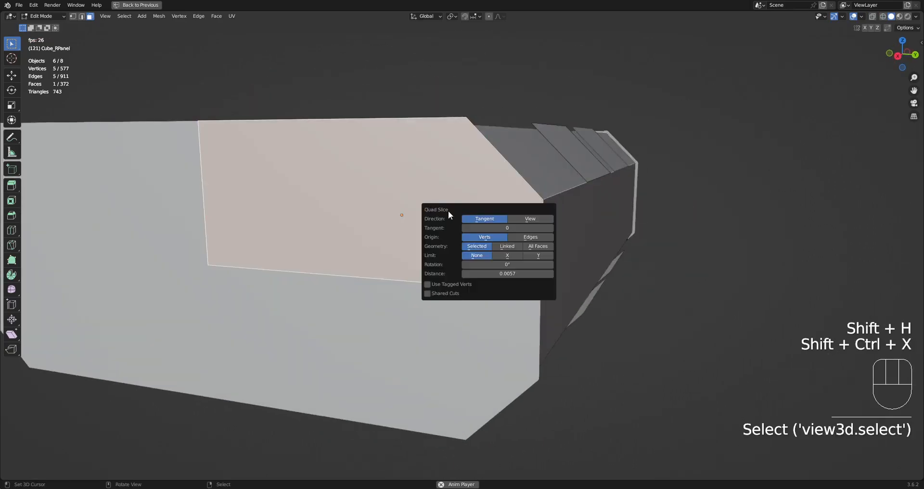
middle_drag(475, 215, 555, 144)
key(shift+ctrl+x)
click(555, 144)
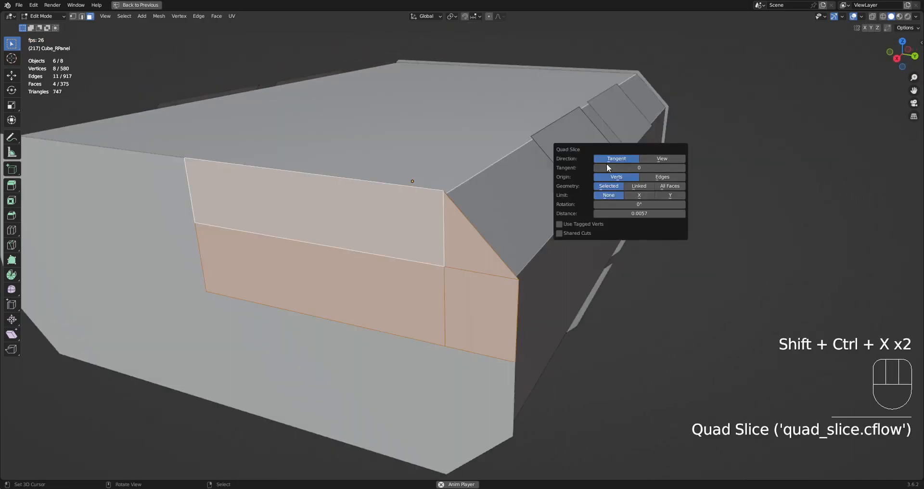
- Dissolve the vertical edges cut through the chamfered end face, keeping only the horizontal slice
key(alt+a)
key(2)
click(446, 235)
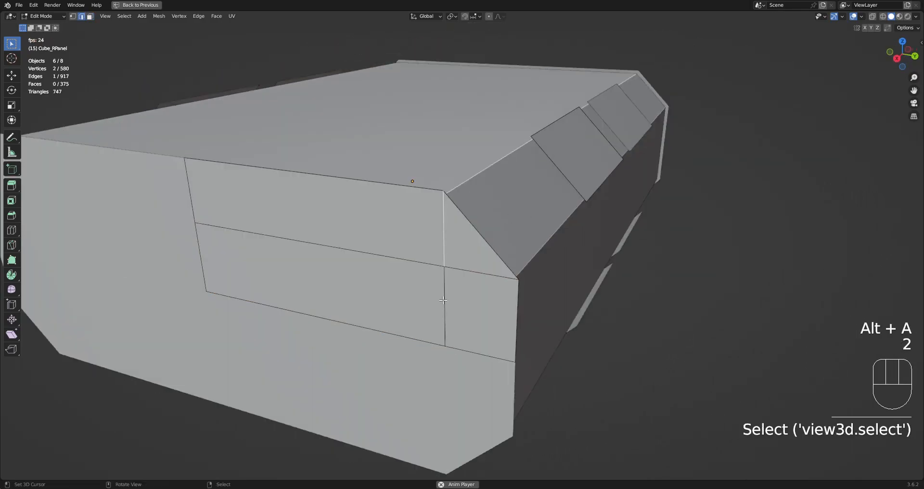
ctrl+click(455, 288)
key(ctrl+x)
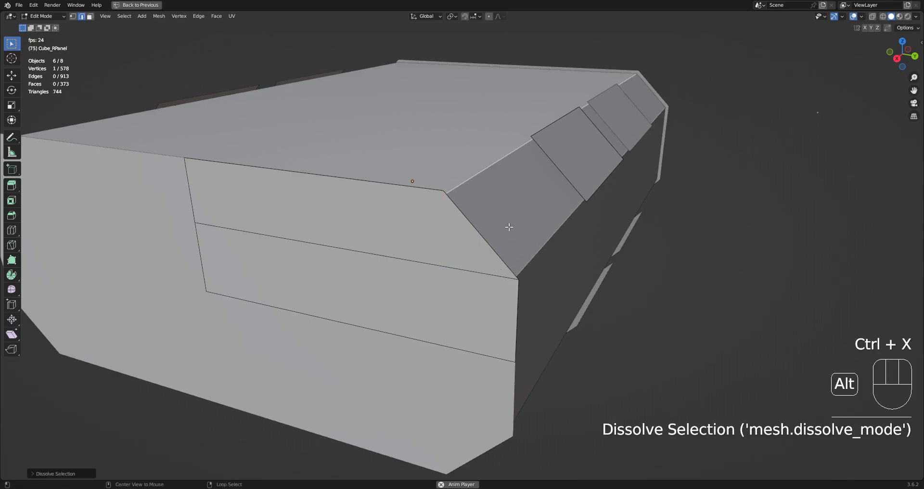
- Unhide the remaining geometry, clear the selection and leave editing the objects
key(alt+h)
key(a)
scroll(509, 206, down, 4)
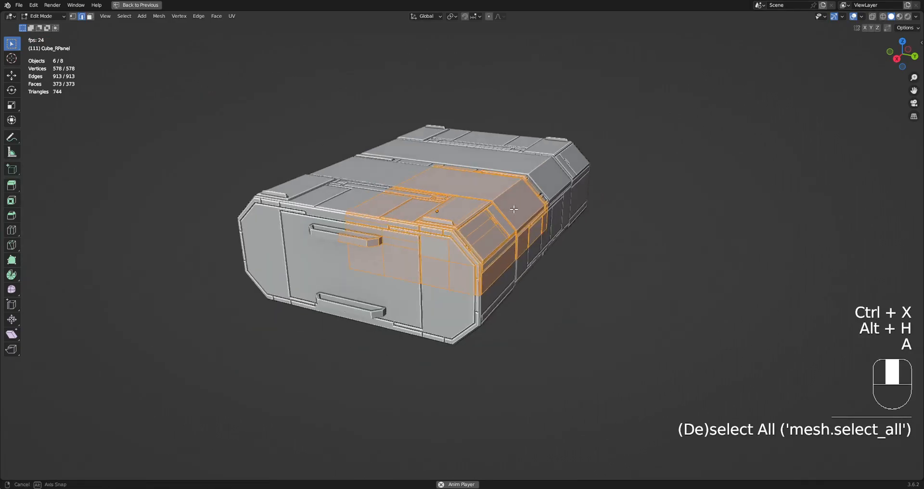
middle_drag(511, 206, 483, 230)
key(alt+a)
scroll(482, 230, up, 3)
key(Tab)
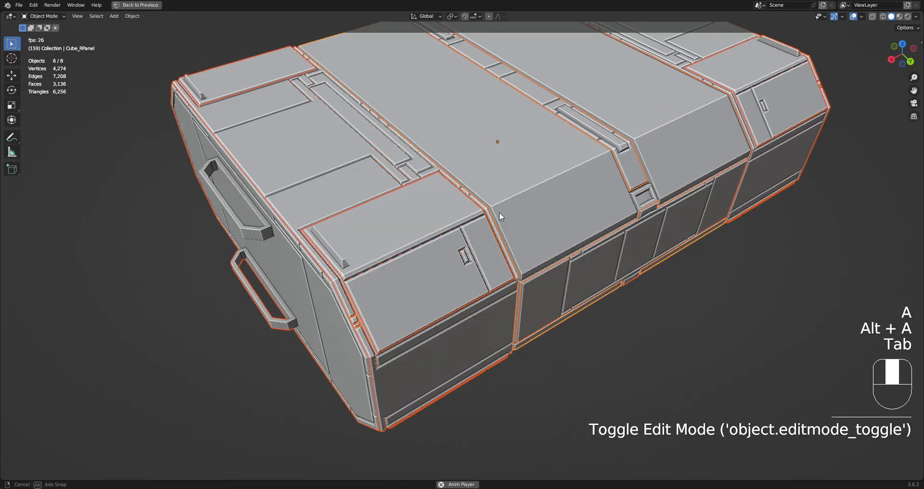
- Look over the main body's mesh, switching in and out of editing it
scroll(498, 212, up, 3)
right_click(485, 218)
key(Tab)
scroll(485, 214, down, 1)
shift+middle_drag(487, 213, 477, 249)
scroll(476, 249, up, 1)
key(Tab)
key(Tab)
key(Tab)
- Dissolve the two stray edges on the end panel, where its trim strip meets the raised corner panel
right_click(361, 313)
key(Tab)
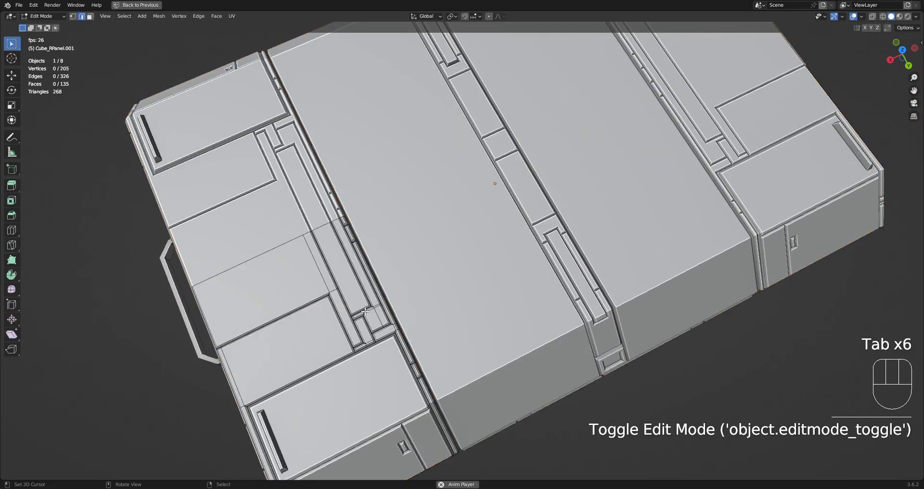
middle_drag(362, 313, 391, 304)
shift+middle_drag(437, 340, 491, 277)
scroll(491, 278, up, 5)
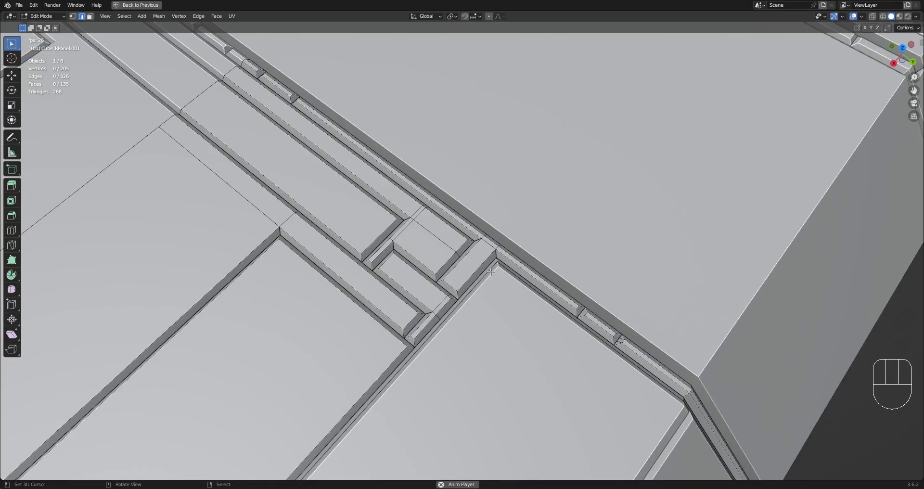
middle_drag(490, 271, 513, 254)
key(2)
right_click(482, 219)
shift+right_click(485, 220)
key(ctrl+x)
scroll(543, 224, down, 3)
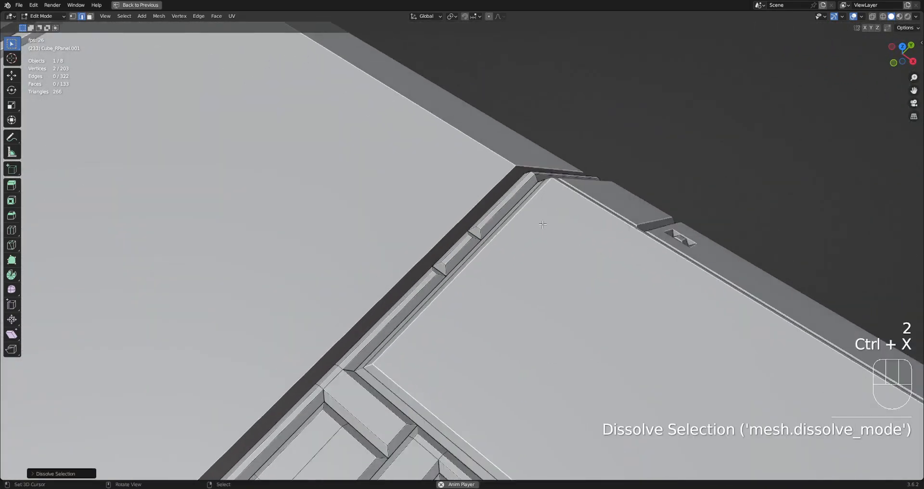
- Look over the raised corner panel and the end panel, switching in and out of editing them
middle_drag(542, 225, 544, 308)
key(Tab)
scroll(443, 295, down, 7)
middle_drag(443, 295, 491, 227)
scroll(481, 307, up, 3)
click(490, 226)
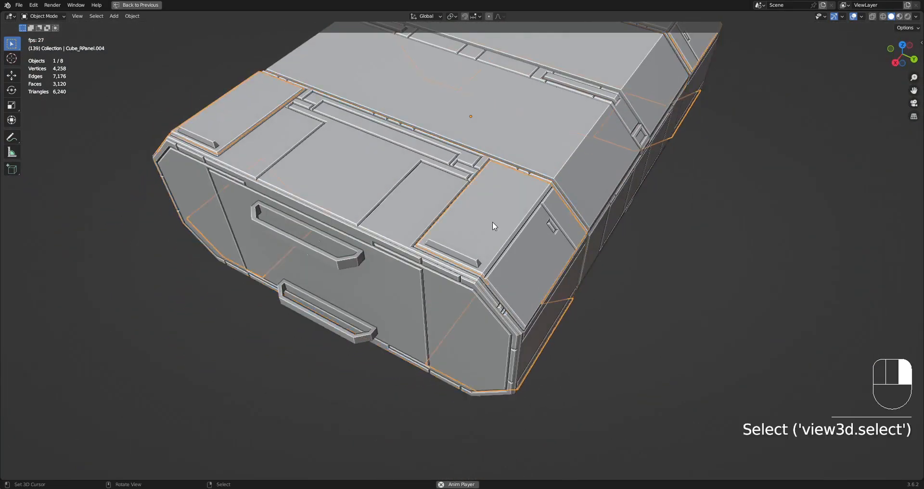
key(Tab)
key(Tab)
key(Tab)
middle_drag(413, 198, 428, 213)
key(ctrl+r)
scroll(428, 212, up, 2)
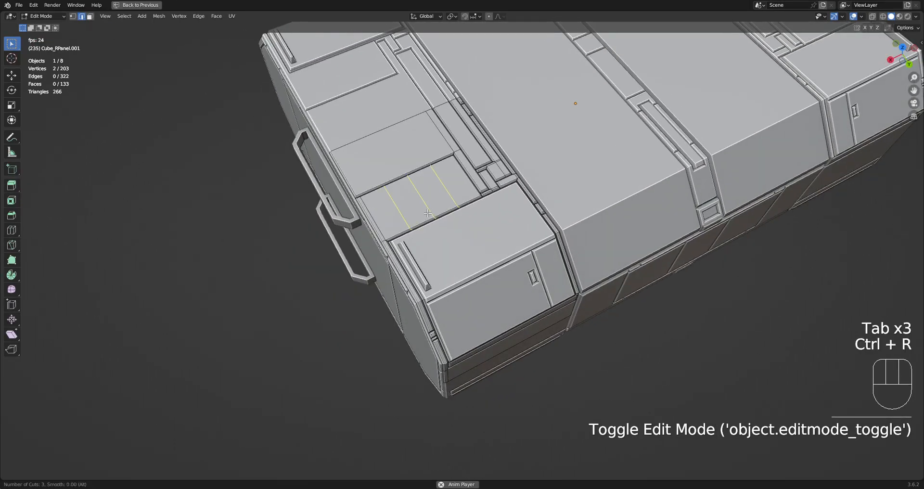
right_click(428, 212)
- Examine the main body's mesh in and out of editing, and return to editing the end panel
scroll(483, 189, down, 3)
middle_drag(491, 183, 475, 220)
scroll(476, 220, up, 4)
key(Tab)
right_click(517, 202)
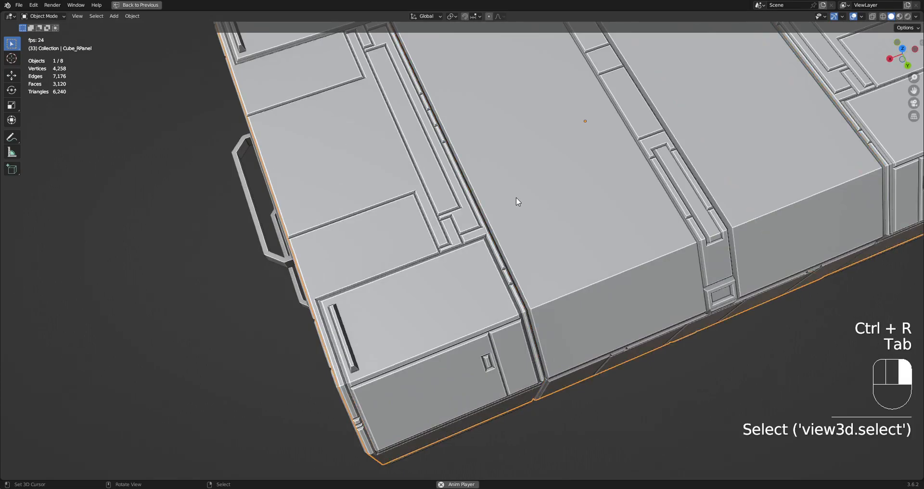
key(Tab)
scroll(534, 178, down, 3)
shift+middle_drag(540, 167, 511, 196)
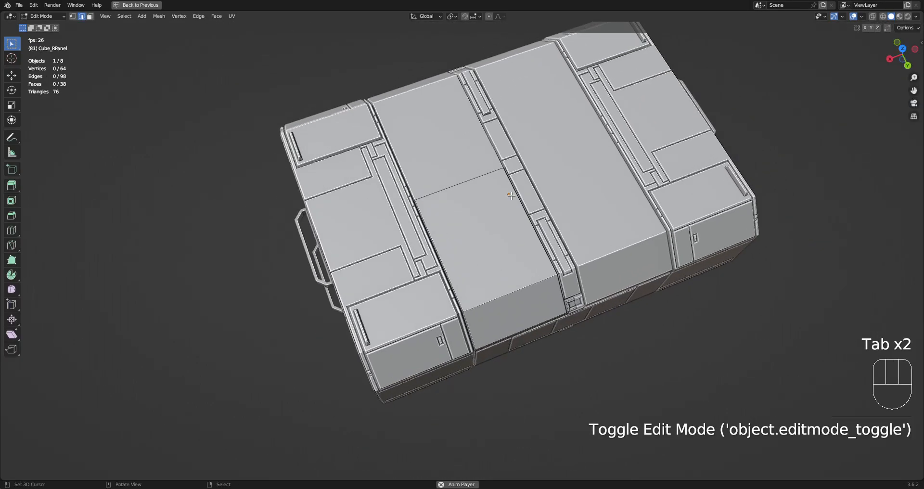
scroll(504, 214, up, 3)
middle_drag(504, 214, 487, 214)
key(Tab)
right_click(344, 251)
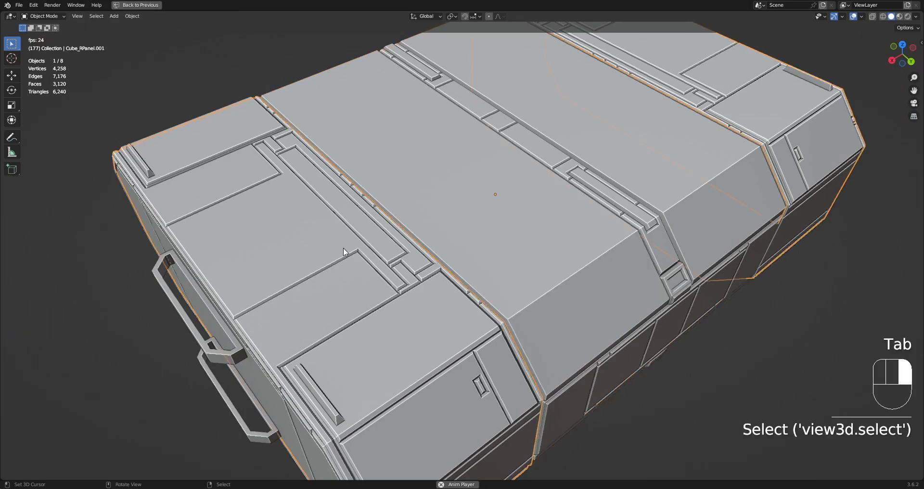
key(Tab)
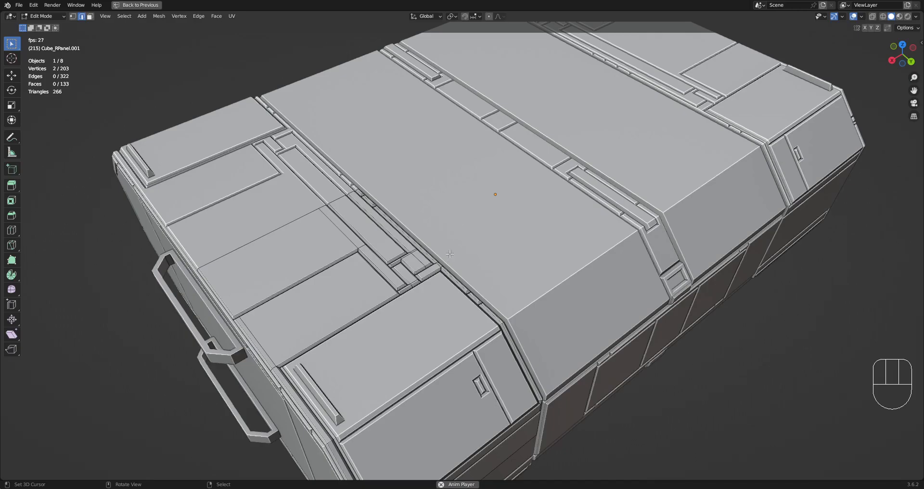
- Stop the animation playback and inspect the end panel's edge flow from several angles
middle_drag(453, 242, 502, 254)
scroll(503, 254, up, 2)
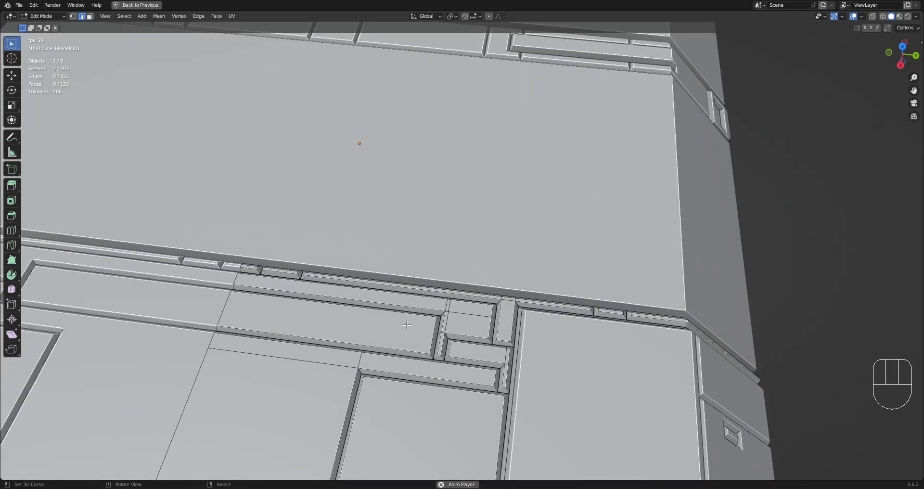
scroll(408, 325, down, 4)
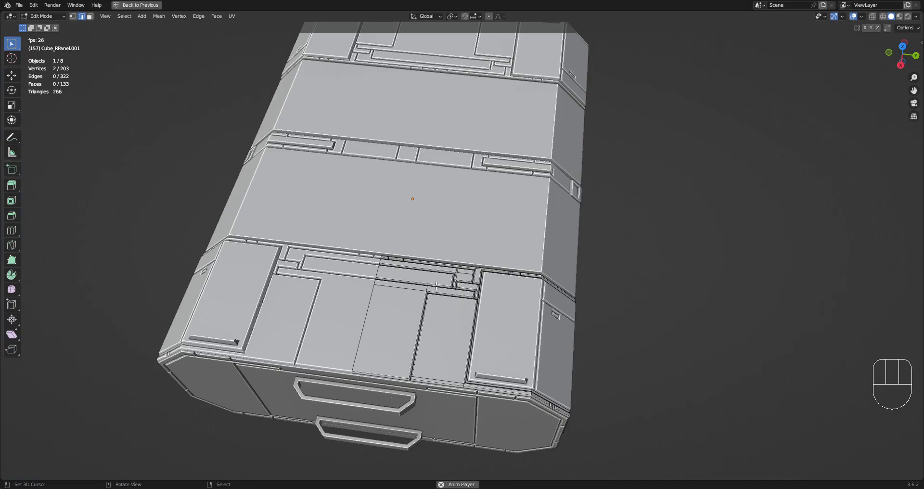
middle_drag(476, 212, 424, 231)
scroll(444, 236, up, 4)
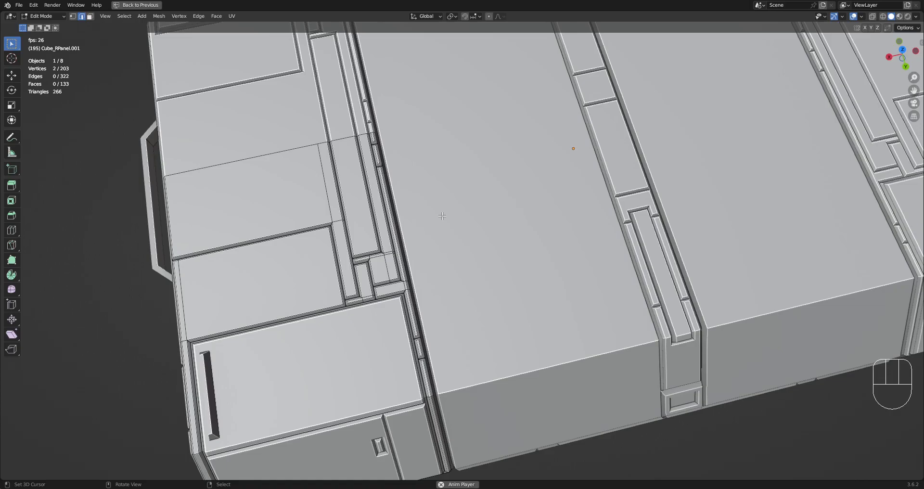
key(space)
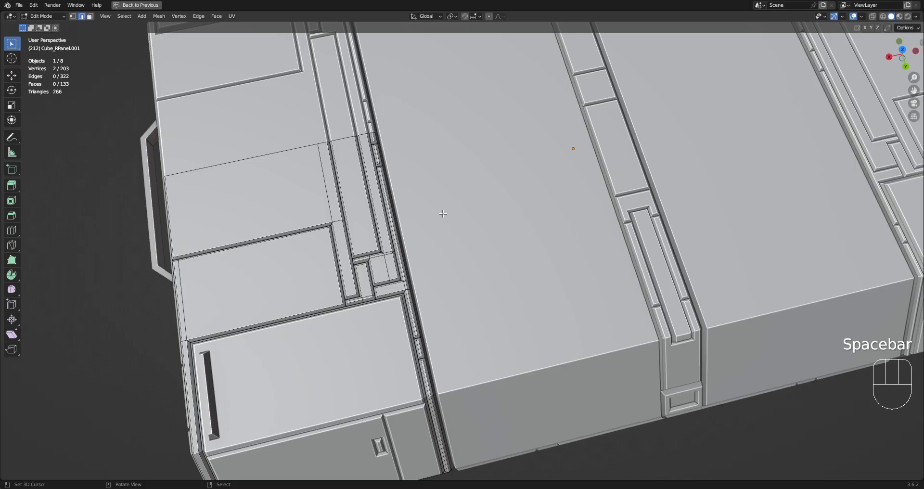
scroll(430, 219, down, 2)
middle_drag(430, 219, 460, 168)
middle_drag(458, 174, 489, 202)
middle_drag(385, 226, 488, 190)
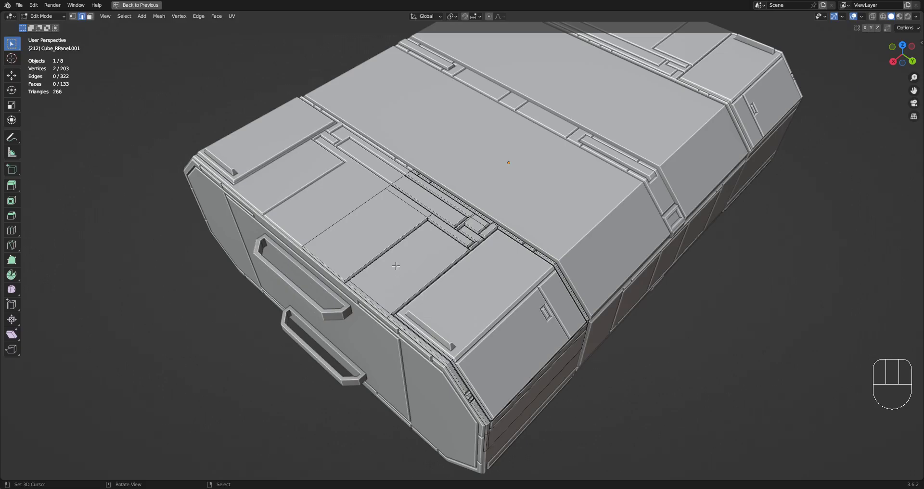
- Add two loop cuts to the large flat face on top of the end panel
ctrl+middle_drag(396, 266, 390, 232)
key(ctrl+r)
click(394, 230)
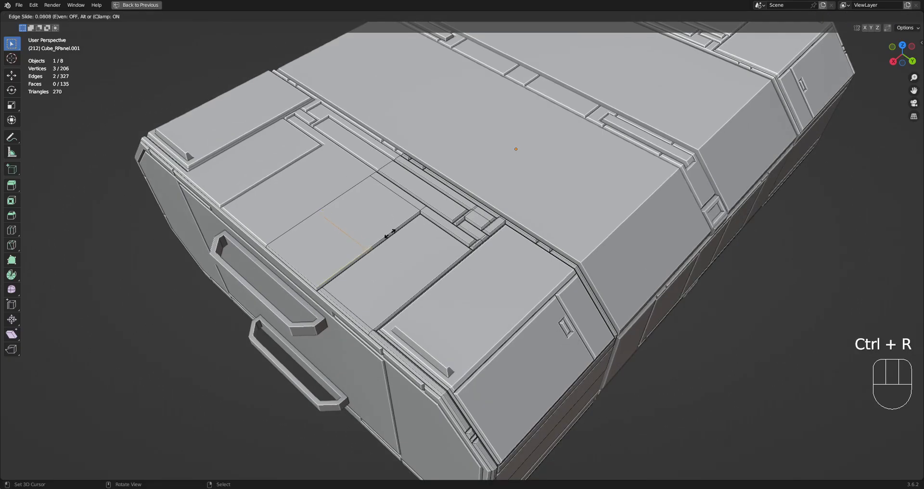
click(369, 254)
key(ctrl+r)
click(316, 264)
click(335, 277)
- Add two more loop cuts to the large top face so they frame a small quad
key(ctrl+r)
click(375, 233)
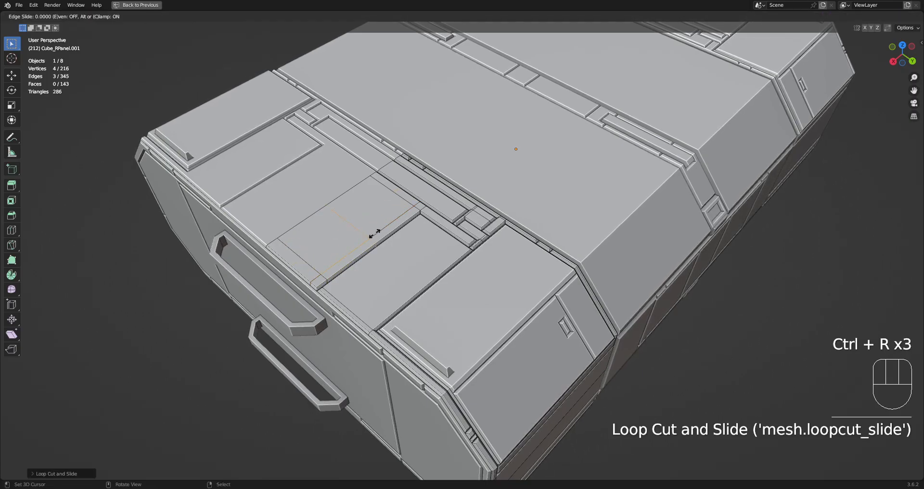
click(360, 249)
key(3)
key(ctrl+r)
click(345, 228)
click(338, 216)
- Extrude the framed quad slightly outward from the top face and check the raised block outside editing
right_click(336, 236)
key(e)
click(335, 236)
key(ctrl+z)
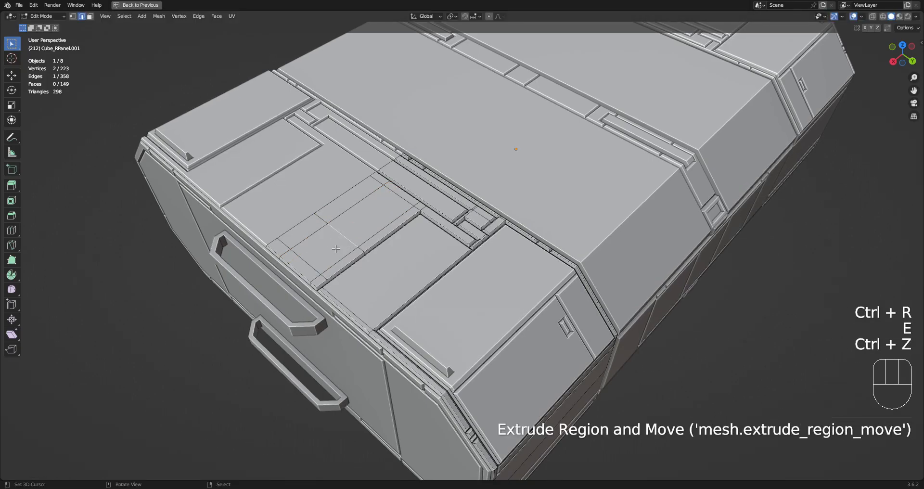
key(3)
click(327, 241)
key(e)
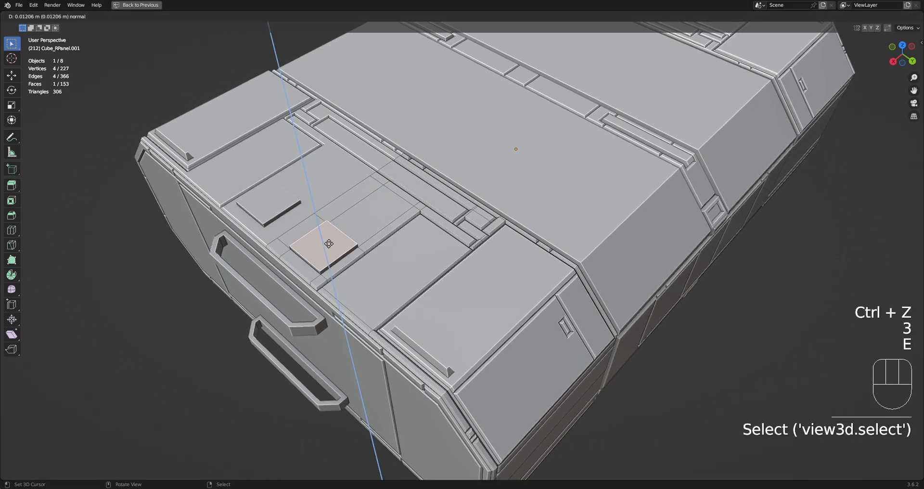
click(375, 236)
key(Tab)
key(Tab)
- Undo the quad's extrusion and all the loop cuts added to the top face
key(ctrl+z)
key(ctrl+z)
key(ctrl+z)
key(ctrl+z)
key(ctrl+z)
key(ctrl+z)
key(ctrl+z)
key(ctrl+z)
key(ctrl+z)
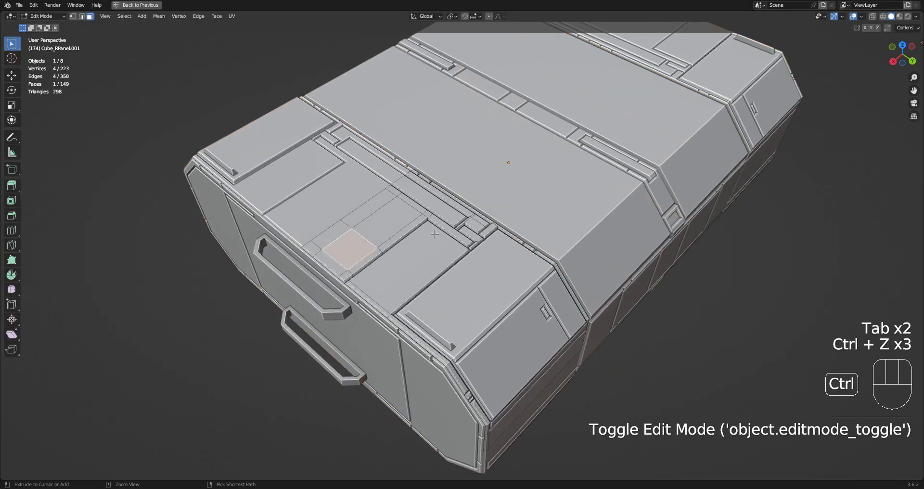
key(ctrl+z)
key(ctrl+z)
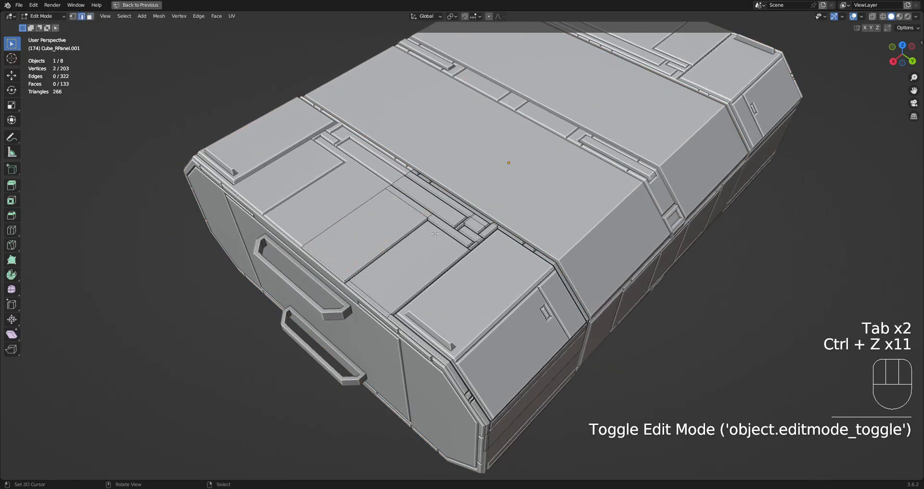
- Apply Limited Dissolve to the whole end panel mesh, clear the selection and try a loop cut
key(a)
key(x)
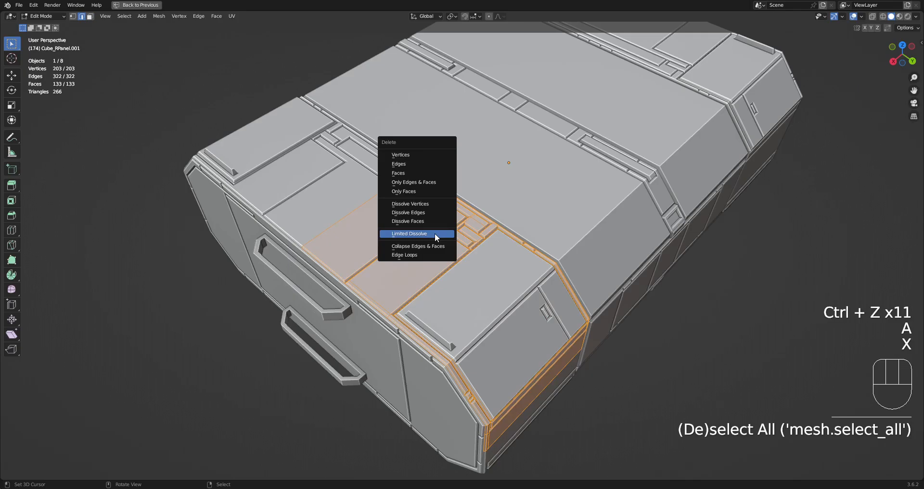
click(408, 233)
middle_drag(436, 235, 444, 243)
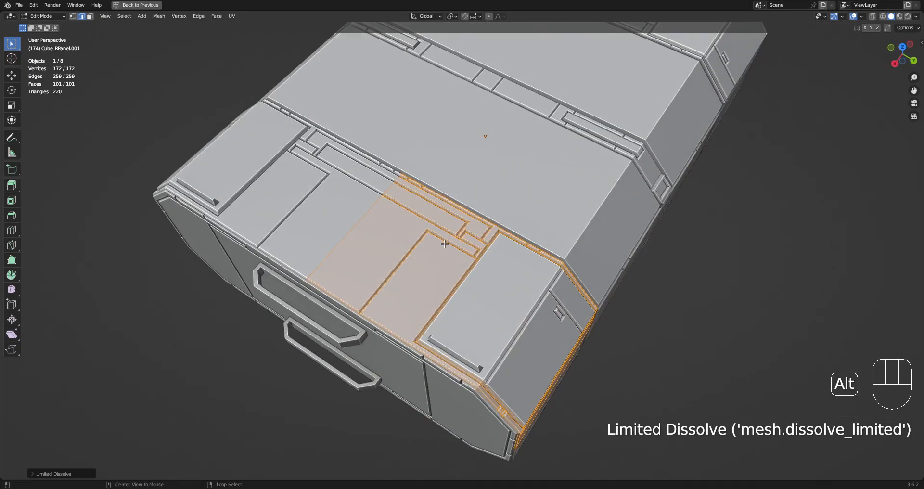
key(alt+a)
key(ctrl+r)
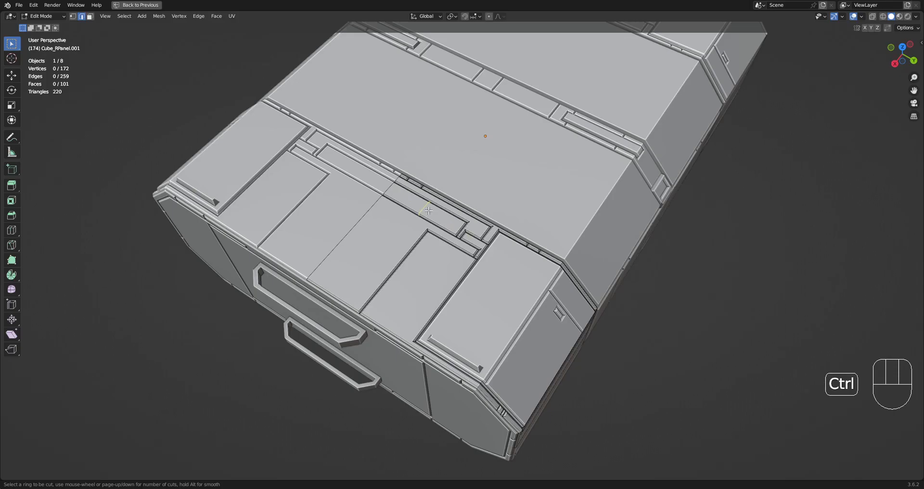
- Subdivide the L-shaped n-gon on top of the end panel
key(3)
click(388, 235)
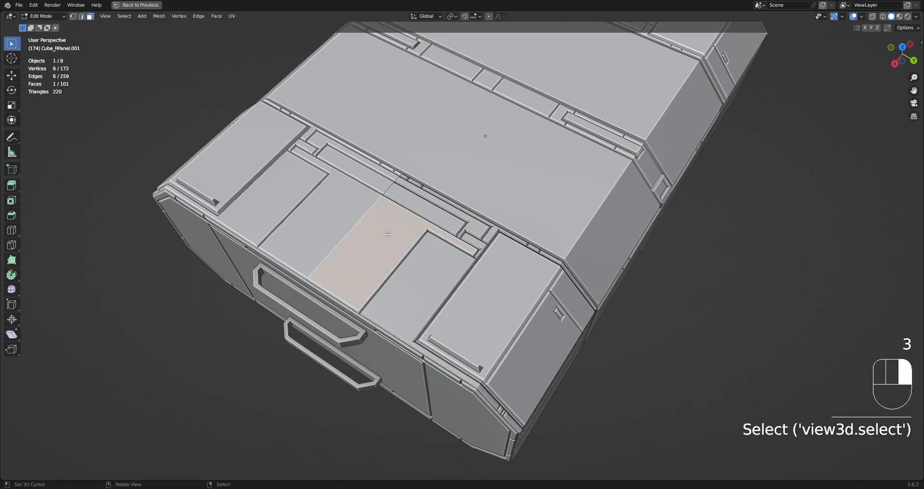
scroll(431, 215, up, 3)
key(w)
key(w)
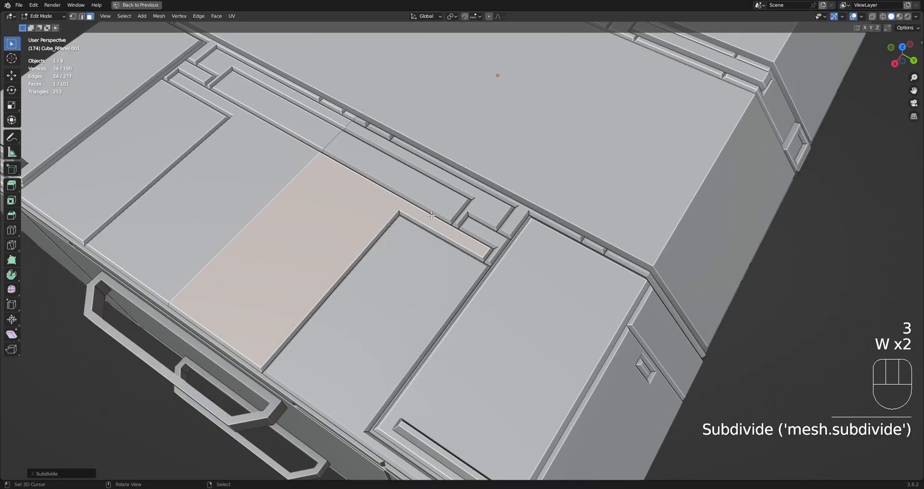
key(1)
- Undo the n-gon's subdivision and the Limited Dissolve to restore the panel's sliced topology
key(ctrl+z)
key(ctrl+z)
key(ctrl+z)
key(ctrl+z)
key(ctrl+z)
key(ctrl+z)
key(ctrl+z)
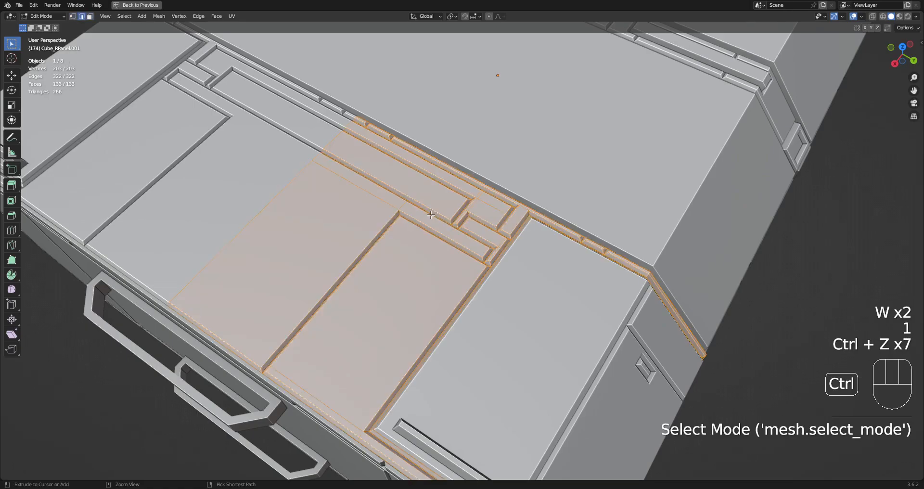
- Try a loop cut across the large top face and undo it
key(3)
key(ctrl+r)
click(391, 215)
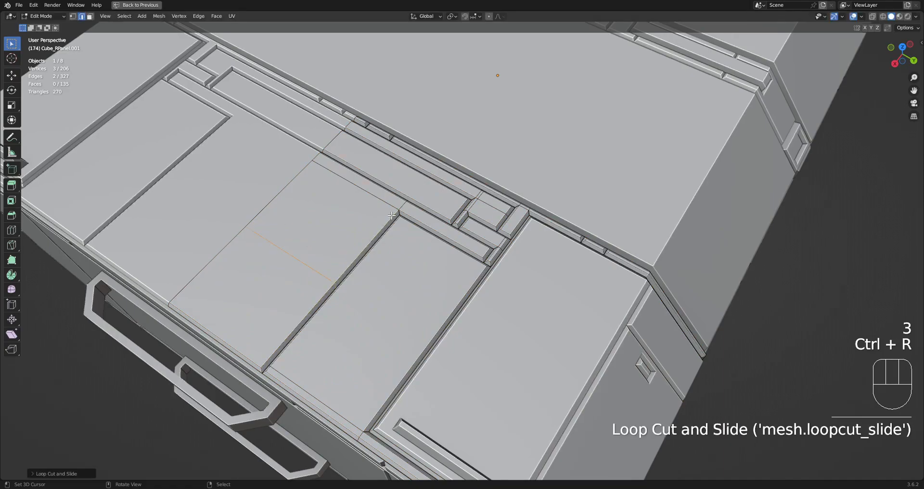
key(ctrl+z)
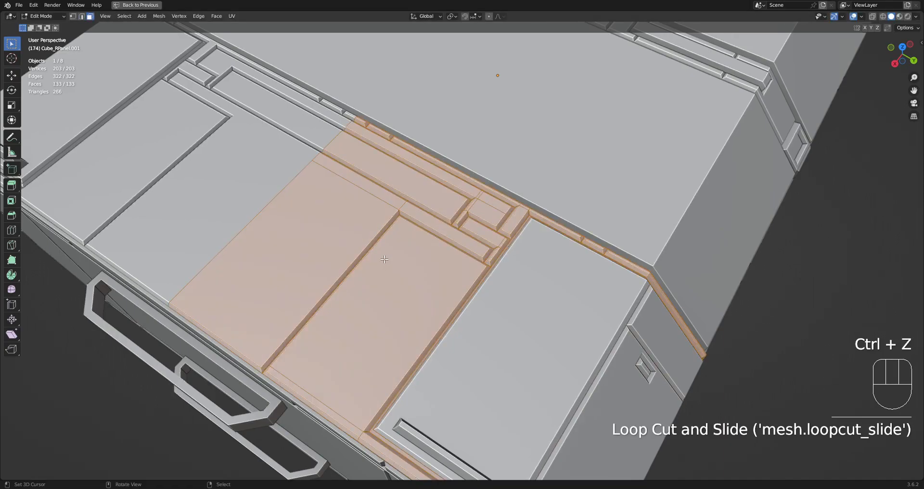
- Subdivide the whole end panel mesh twice, clear the selection and pick individual faces of the resulting grid
key(w)
key(s)
right_click(384, 259)
key(w)
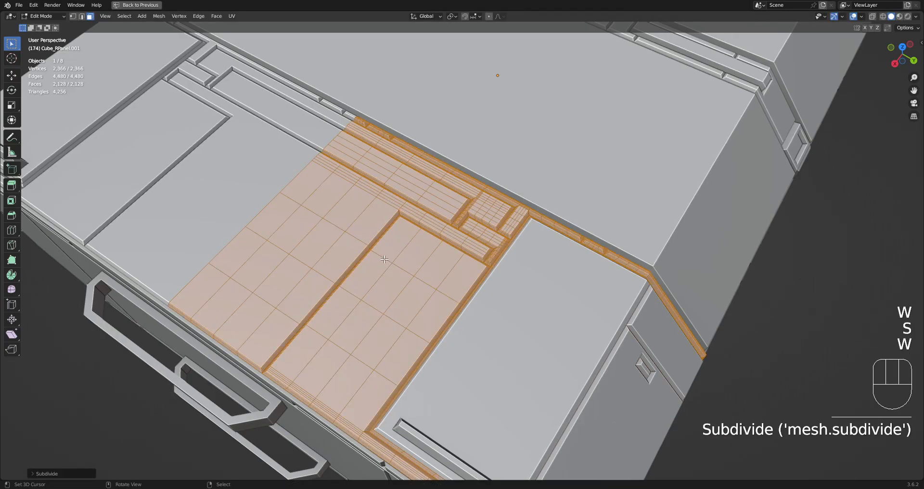
key(alt+a)
key(3)
shift+right_click(500, 230)
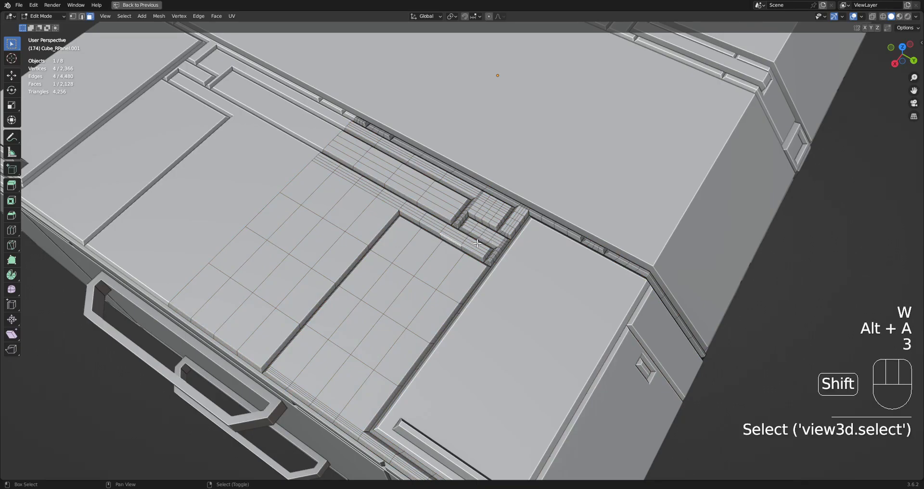
right_click(477, 234)
scroll(476, 234, down, 1)
scroll(476, 234, down, 3)
- Undo the subdivisions of the end panel and clear the selection
key(ctrl+z)
key(ctrl+z)
key(ctrl+z)
key(ctrl+z)
key(ctrl+z)
key(ctrl+z)
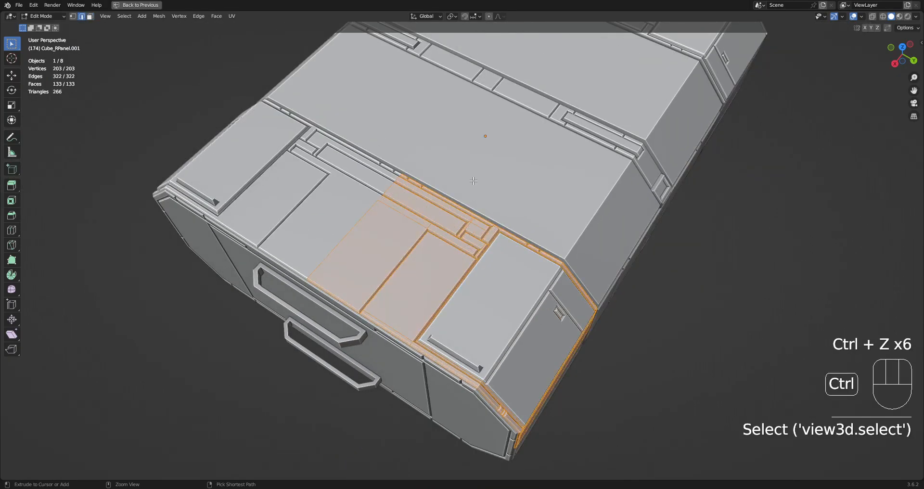
scroll(473, 180, up, 3)
key(alt+a)
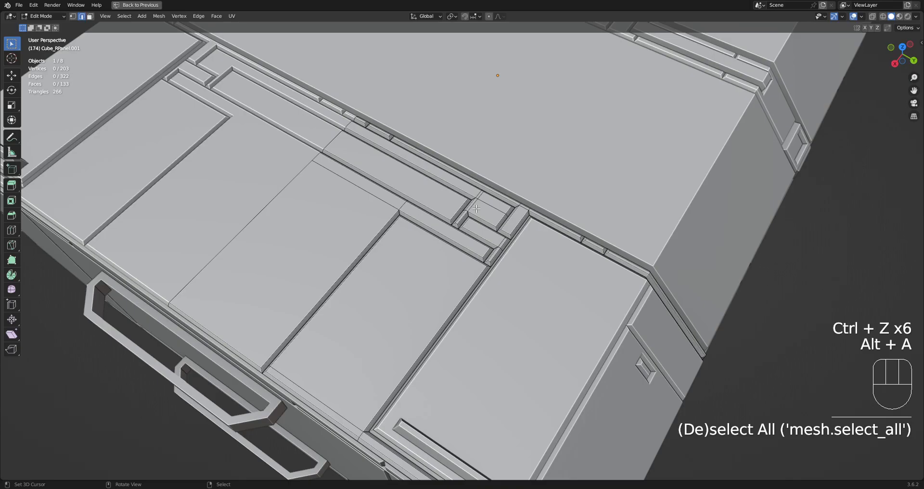
- Look over the end panel in and out of editing, and finish outside editing
scroll(476, 200, down, 3)
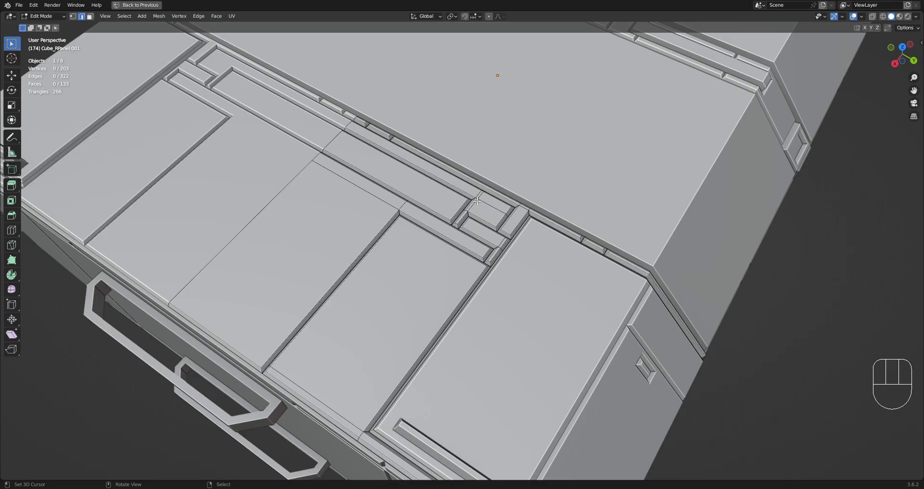
middle_drag(478, 201, 565, 208)
key(Tab)
scroll(566, 202, down, 2)
scroll(541, 220, up, 2)
key(Tab)
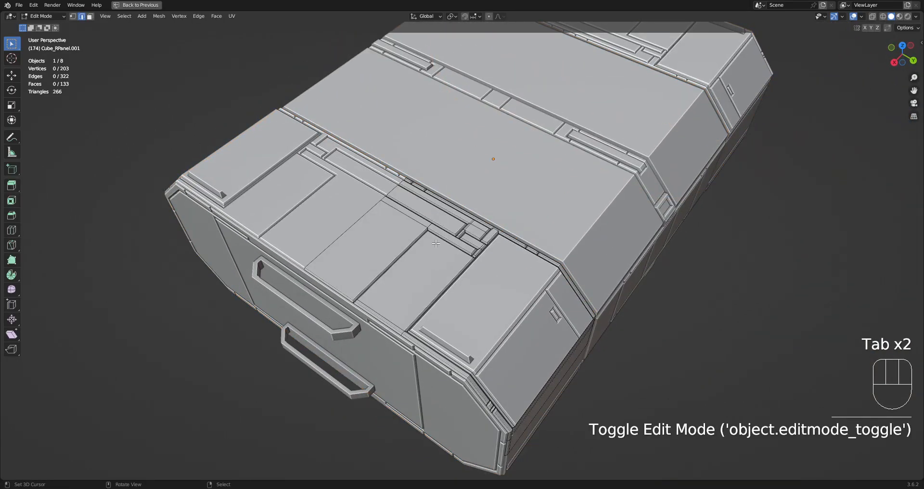
key(Tab)
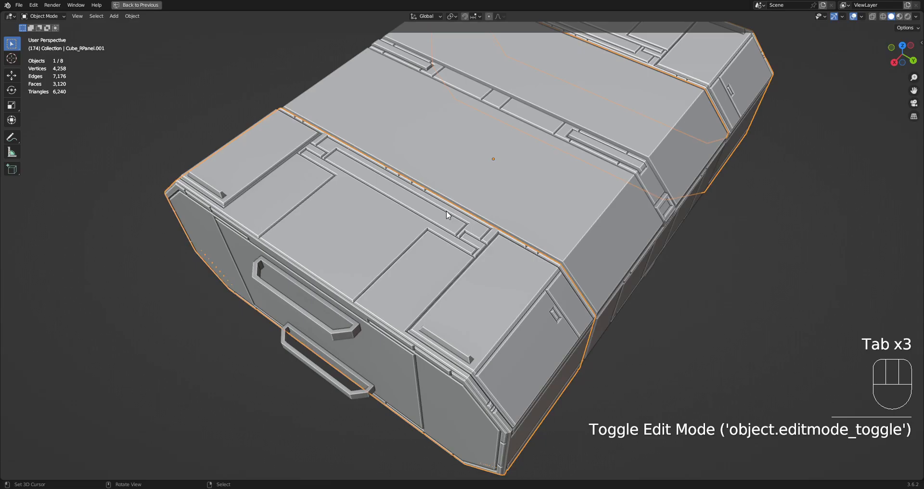
- Open the end panel for editing and look over the Random Flow tool list
key(Tab)
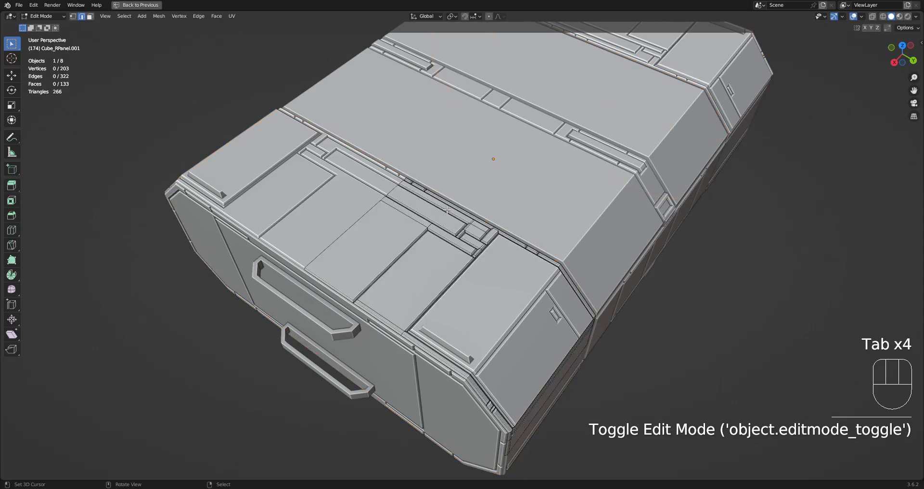
middle_drag(447, 209, 393, 218)
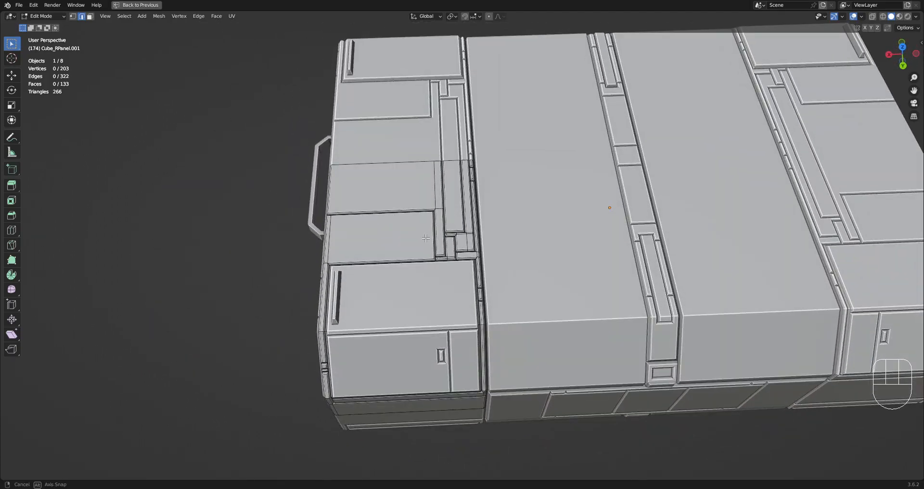
key(ctrl+shift+x)
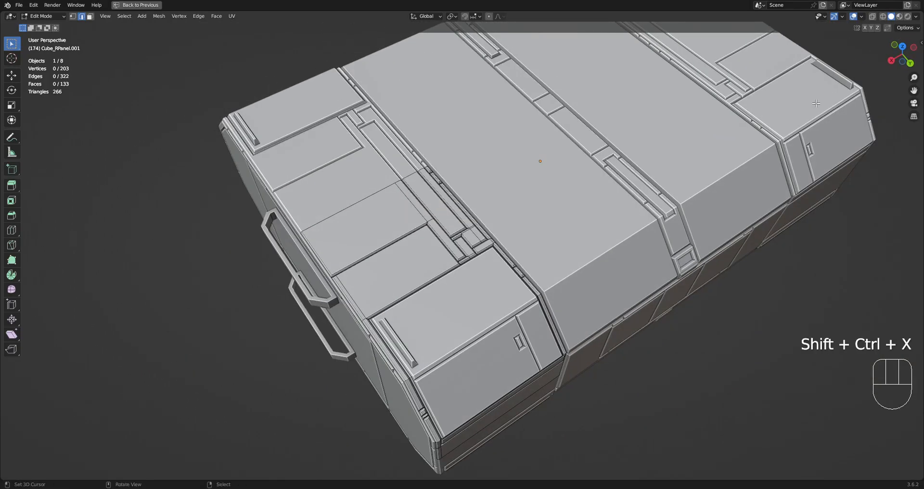
key(shift+q)
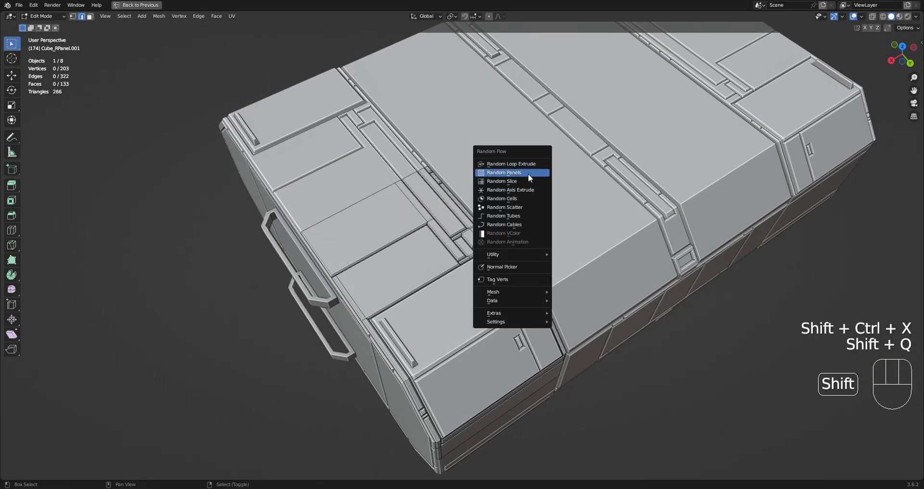
scroll(428, 266, up, 4)
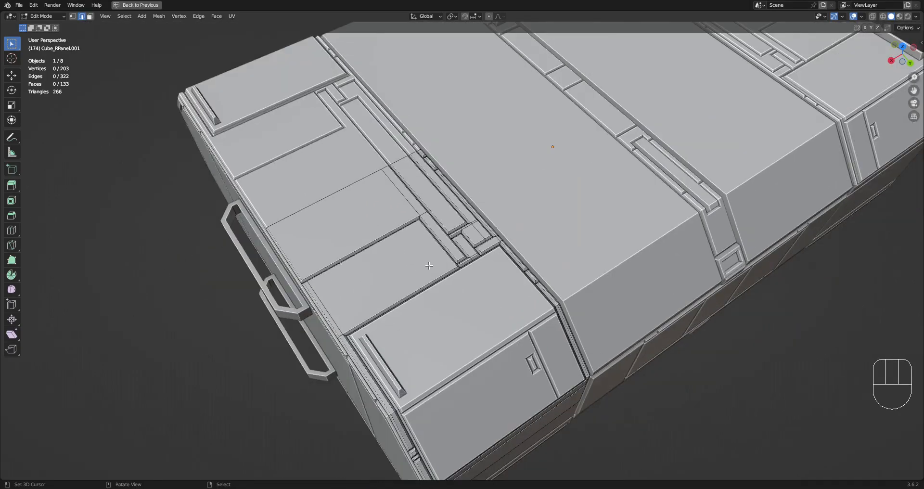
- Select the end panel's separate linked pieces one after another on the top surface, and clear the selection
key(l)
key(l)
key(l)
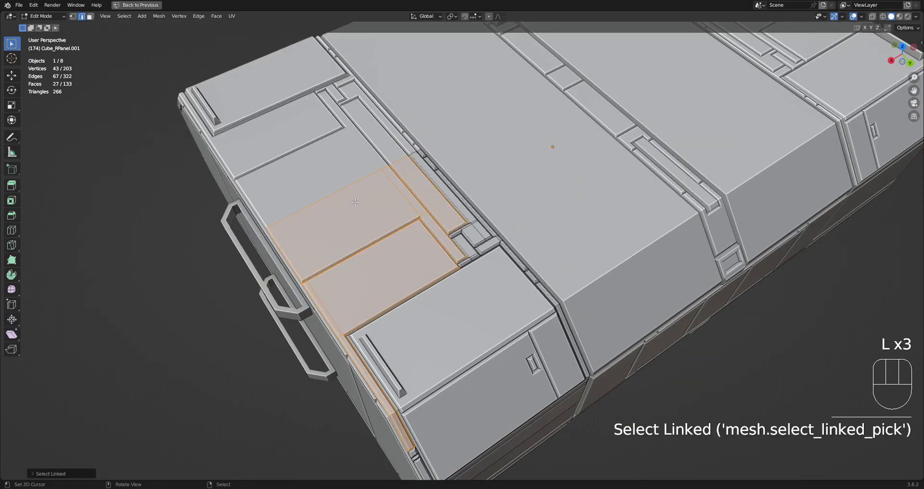
key(l)
key(l)
key(l)
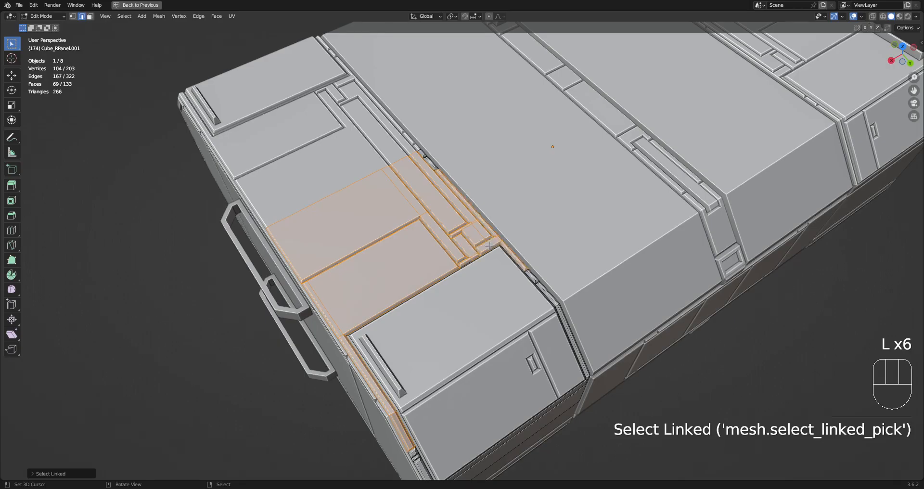
key(alt+a)
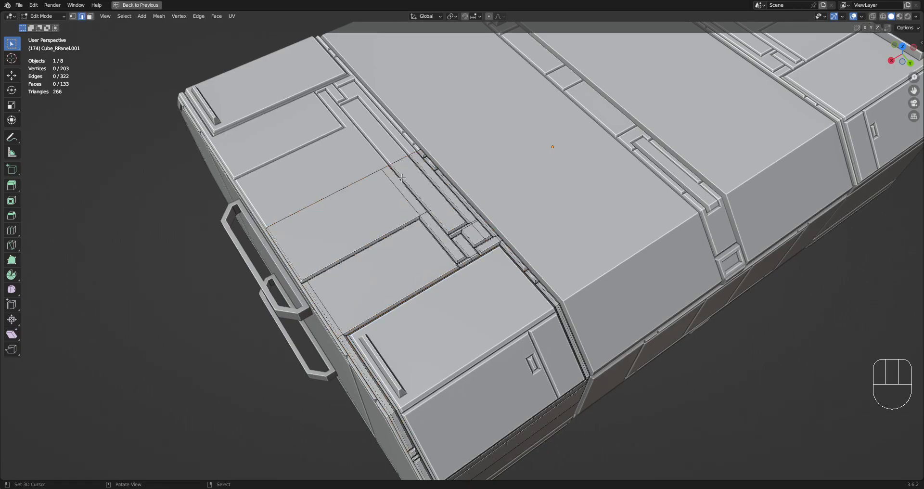
- Examine the mesh edges of the large centre panel and the end panel in and out of editing
key(Tab)
click(579, 178)
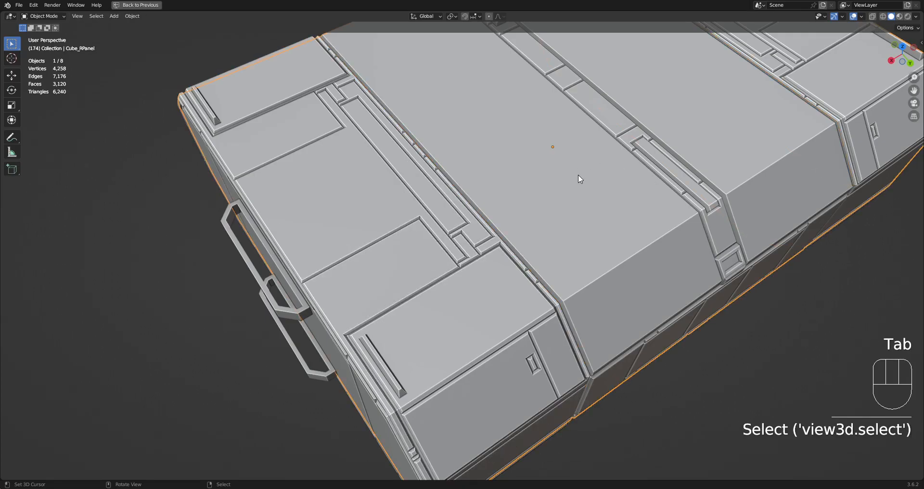
key(Tab)
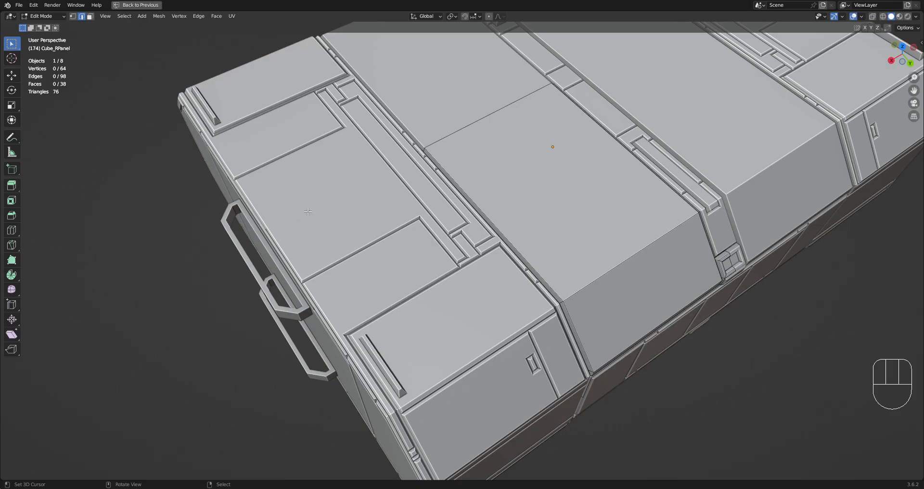
middle_drag(459, 265, 464, 216)
key(Tab)
right_click(469, 220)
key(Tab)
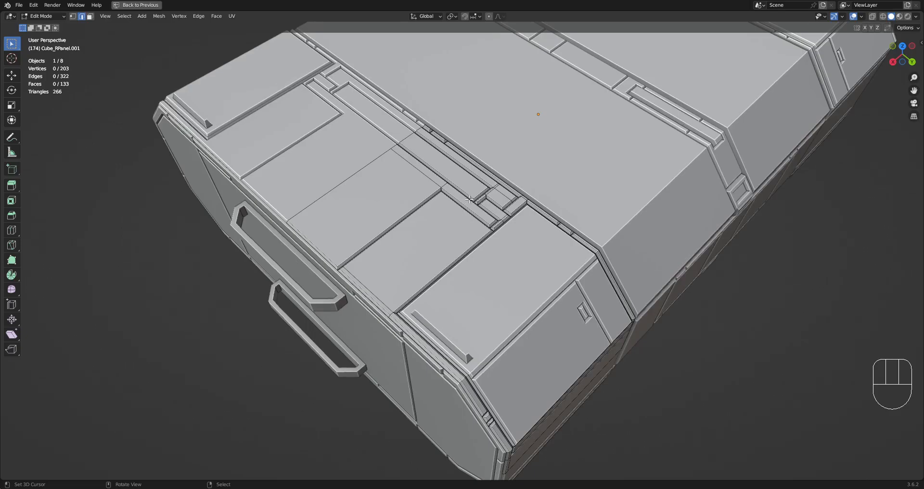
key(Tab)
key(Tab)
key(Tab)
key(Tab)
- Pick other panels around the container's end and examine each one's mesh in and out of editing
middle_drag(505, 235, 499, 275)
key(Tab)
click(503, 250)
key(Tab)
key(Tab)
click(389, 301)
key(Tab)
middle_drag(381, 303, 421, 308)
key(Tab)
click(372, 302)
key(Tab)
key(Tab)
key(Tab)
key(Tab)
click(374, 232)
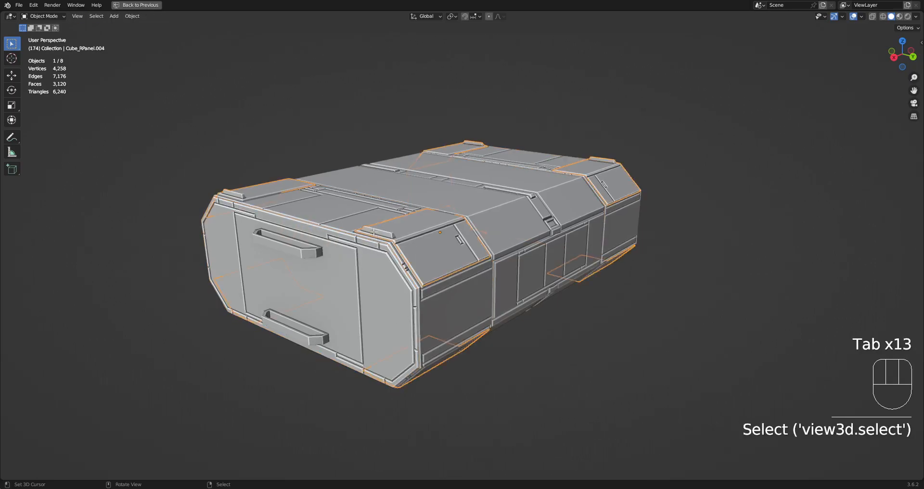
- Subdivide the whole centre panel mesh four times, check it in wireframe and clear the selection
key(Tab)
middle_drag(375, 235, 456, 230)
scroll(455, 230, up, 2)
key(a)
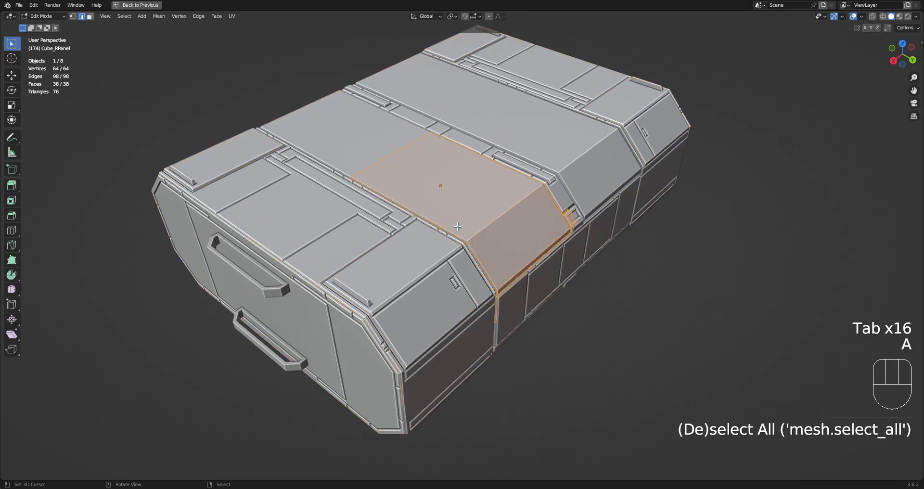
key(w)
key(w)
key(w)
key(w)
scroll(591, 236, up, 2)
middle_drag(645, 240, 611, 231)
key(shift+z)
key(shift+z)
key(alt+a)
- Undo all the subdivisions of the centre panel and clear the selection
key(ctrl+z)
key(ctrl+z)
key(ctrl+z)
key(ctrl+z)
key(ctrl+z)
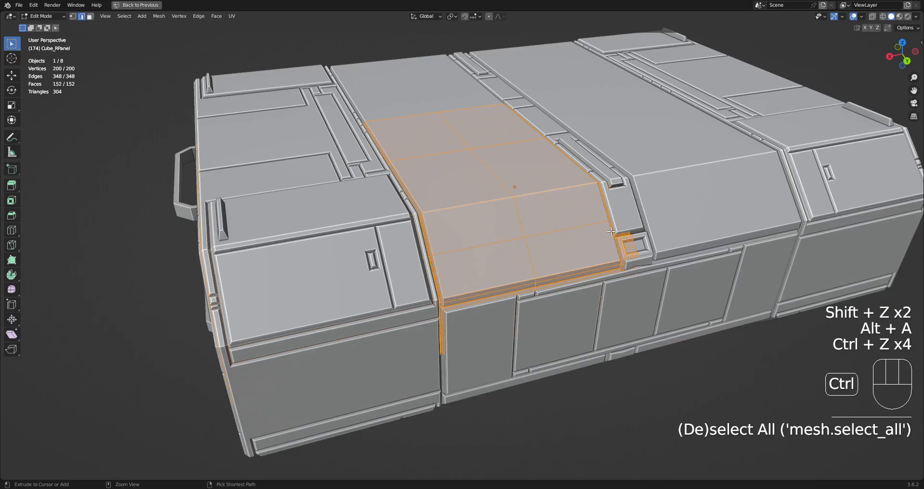
scroll(584, 233, up, 4)
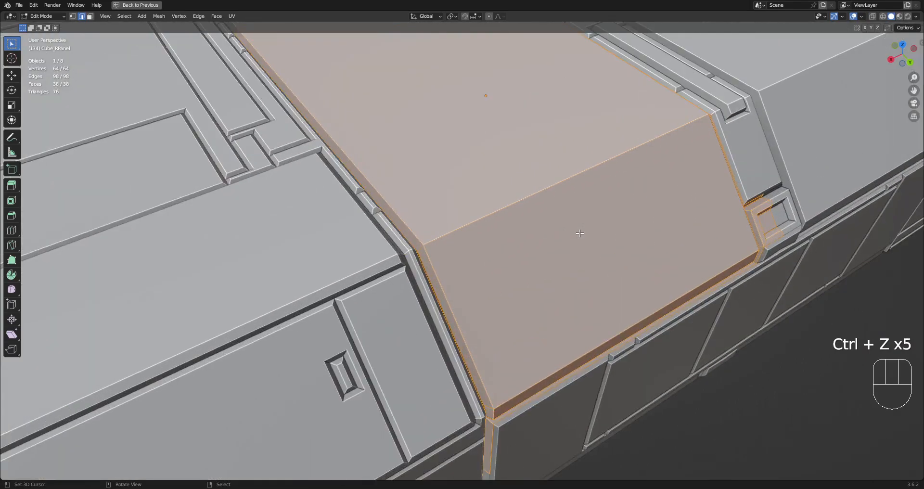
middle_drag(326, 205, 425, 200)
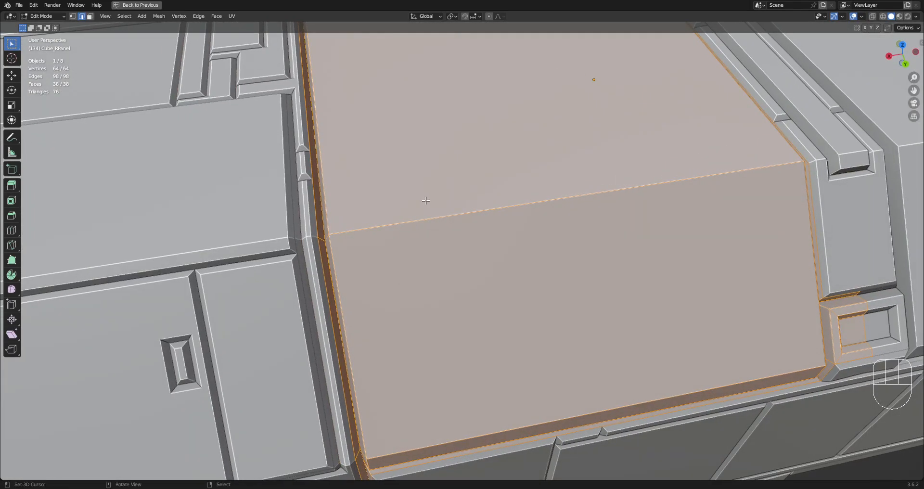
key(alt+a)
- Select the objects grouped with the centre panel and open them all for editing together
scroll(425, 200, down, 5)
middle_drag(474, 236, 514, 232)
key(Tab)
right_click(510, 213)
key(Tab)
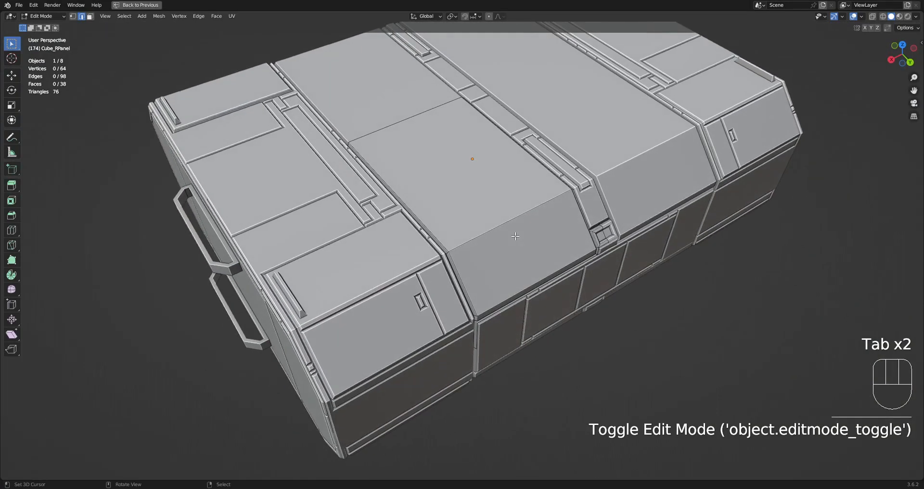
key(Tab)
key(shift+g)
click(513, 232)
key(Tab)
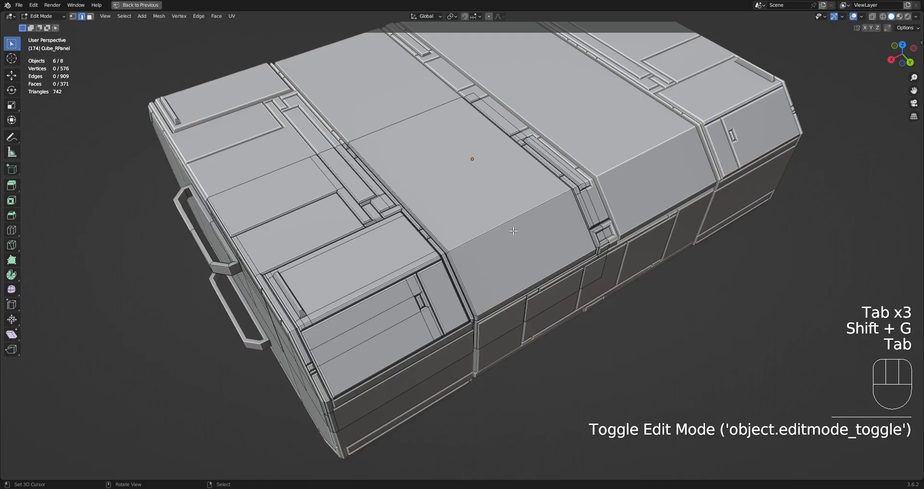
- Select all faces of the jointly edited panels in face selection mode and subdivide them three times
key(a)
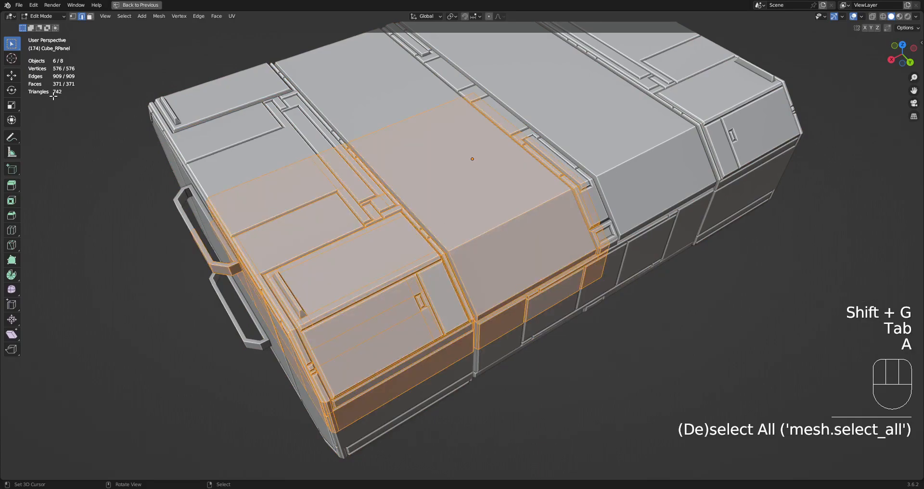
middle_drag(445, 207, 437, 172)
click(482, 261)
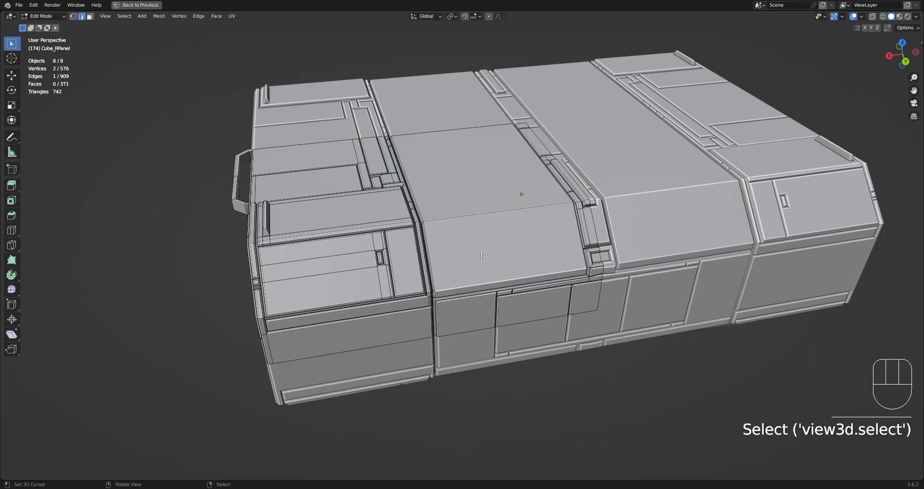
key(3)
key(a)
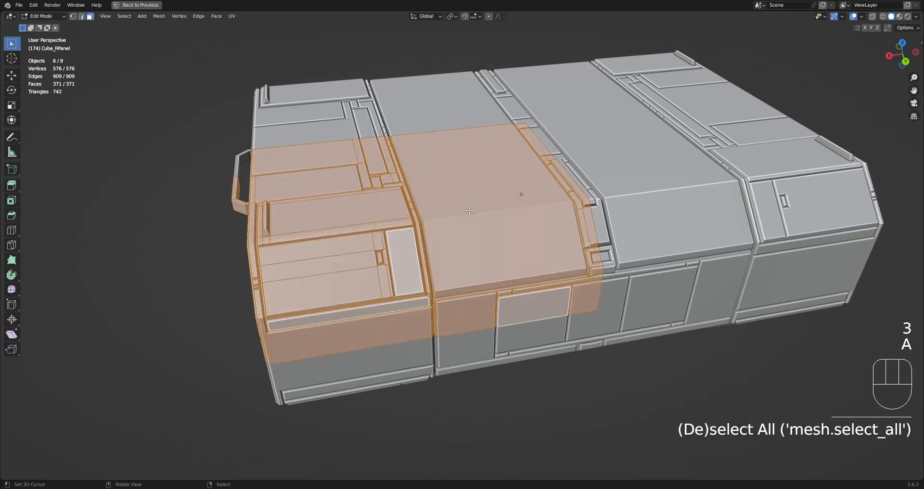
key(w)
key(w)
key(w)
click(468, 211)
- Undo the three subdivisions of the jointly edited panels and clear the selection
key(ctrl+z)
scroll(468, 211, down, 3)
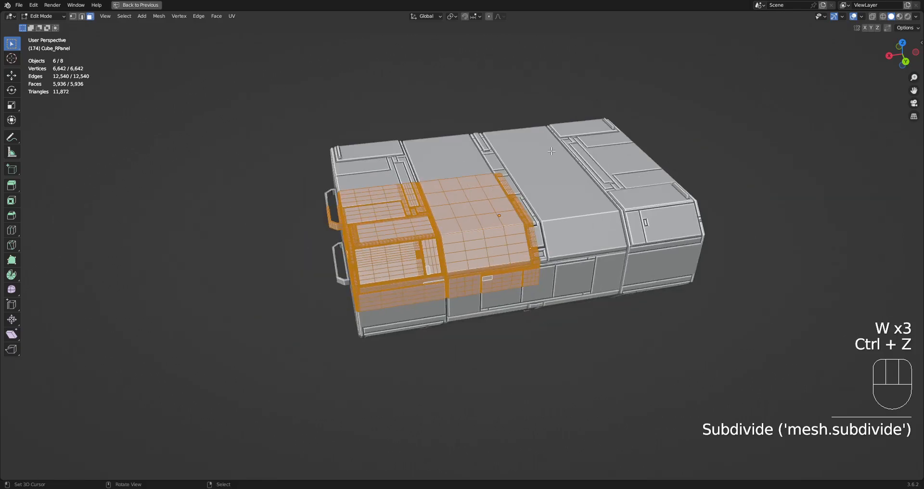
middle_drag(474, 266, 460, 229)
scroll(458, 240, up, 3)
scroll(455, 236, down, 2)
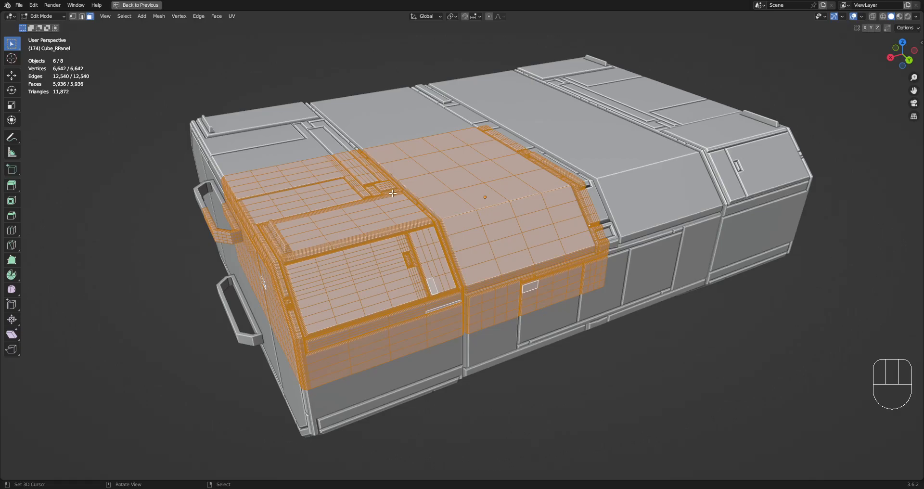
key(ctrl+z)
key(ctrl+z)
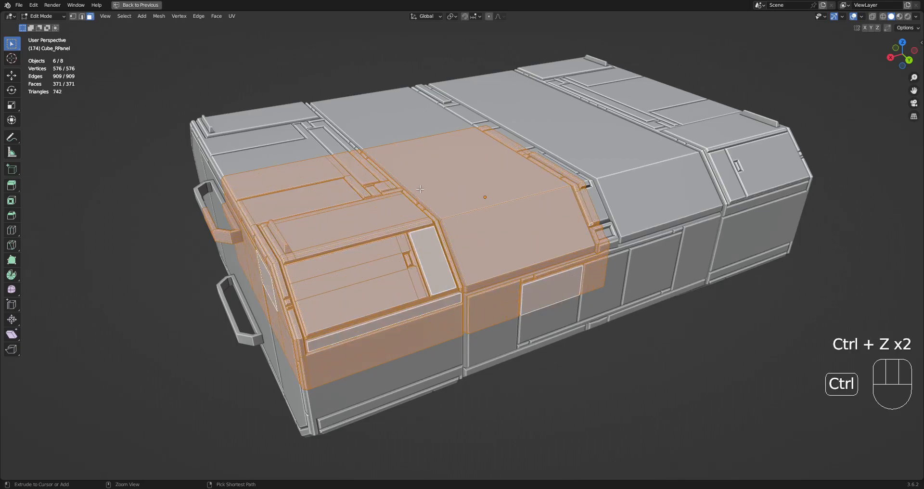
mouse_move(440, 223)
middle_down()
mouse_move(476, 231)
mouse_move(428, 224)
middle_up()
key(alt+a)
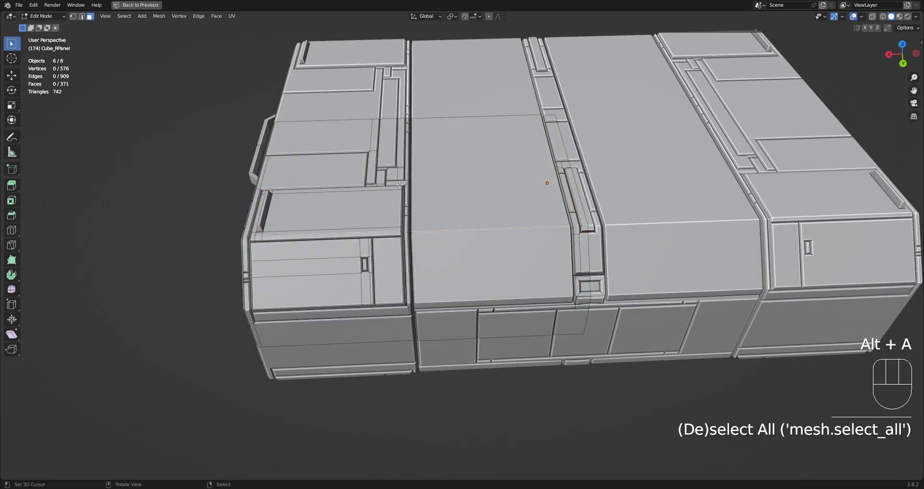
middle_drag(368, 223, 523, 192)
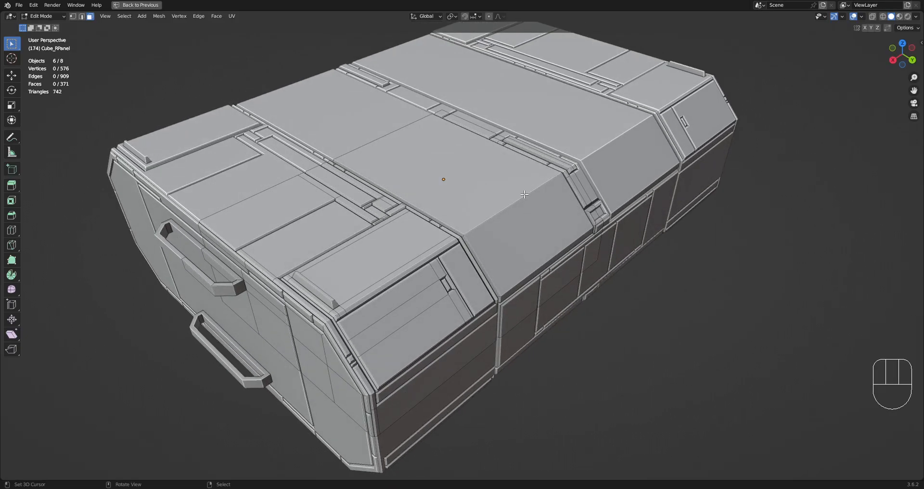
- Apply a limited dissolve to all the panels' geometry, triangulate the faces, and undo both operations
key(a)
key(x)
click(522, 191)
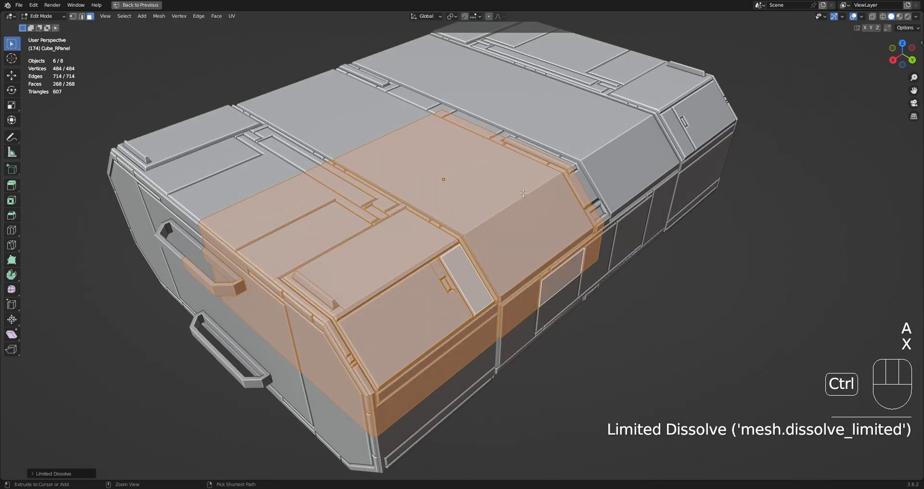
key(ctrl+t)
middle_drag(557, 234, 568, 266)
key(ctrl+z)
key(ctrl+z)
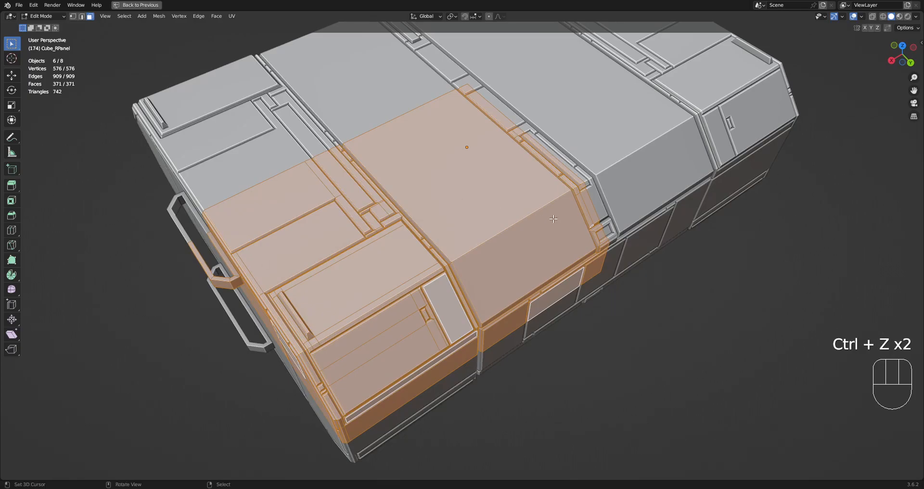
- Repeat the limited dissolve on all selected panel faces, then try triangulating them and undo the triangulation
key(ctrl)
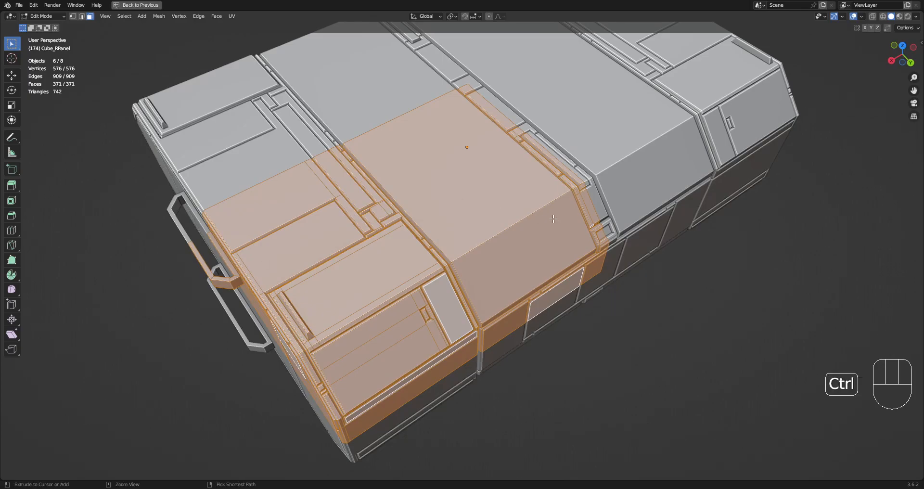
middle_drag(552, 219, 560, 204)
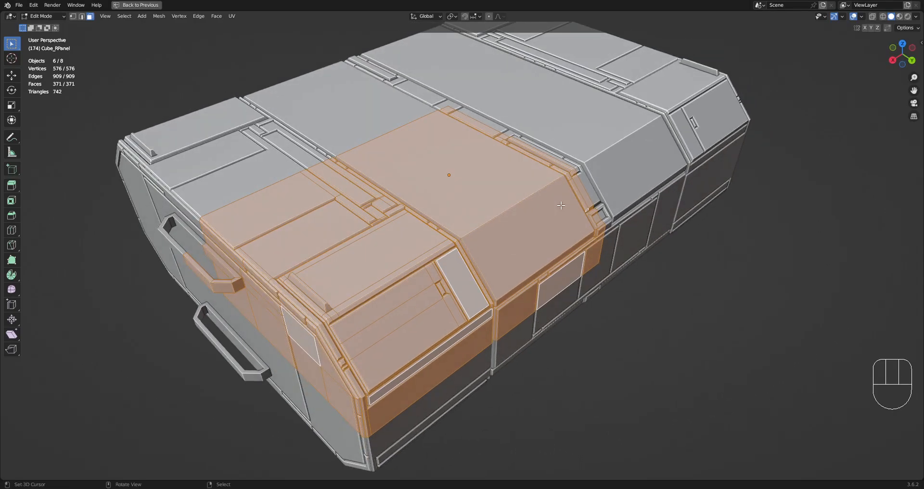
key(x)
click(560, 205)
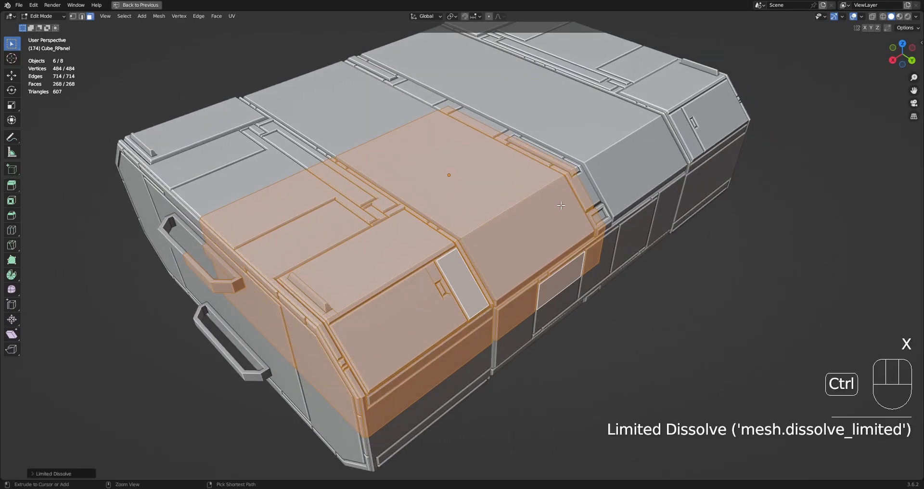
key(ctrl+t)
key(ctrl+z)
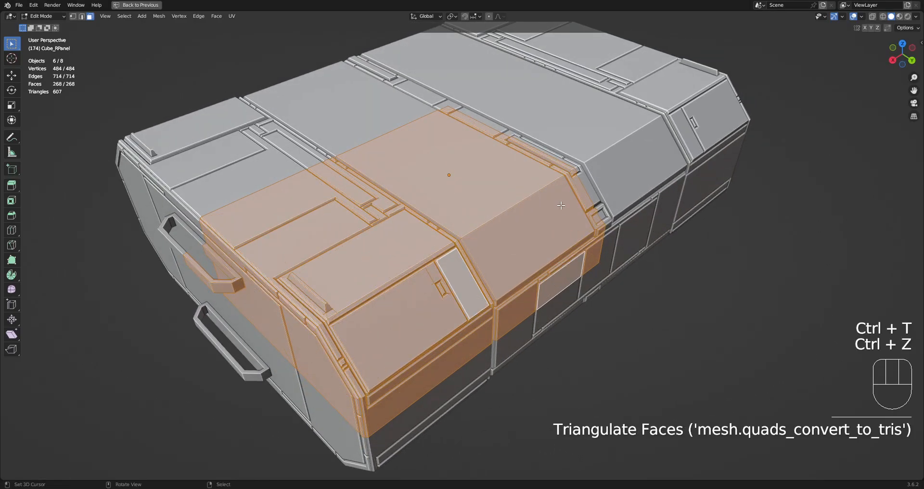
- Undo the limited dissolve of the panels, clear the selection and leave editing
scroll(561, 205, up, 4)
scroll(561, 205, down, 5)
middle_drag(561, 205, 537, 202)
scroll(536, 207, up, 3)
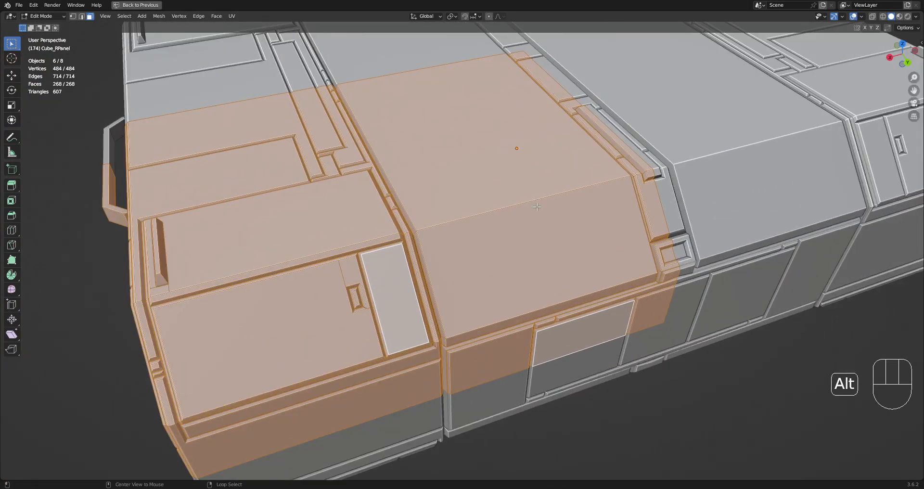
key(alt+a)
key(ctrl+z)
key(ctrl+z)
key(alt+a)
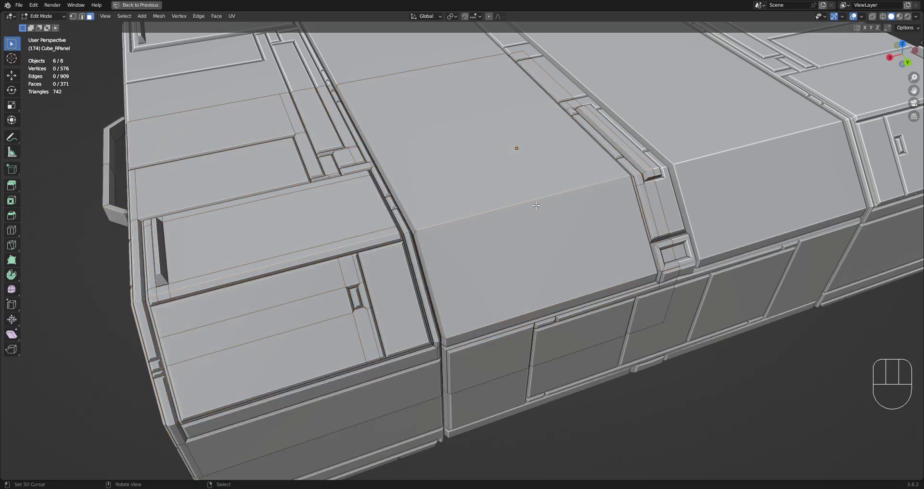
scroll(535, 205, down, 8)
key(Tab)
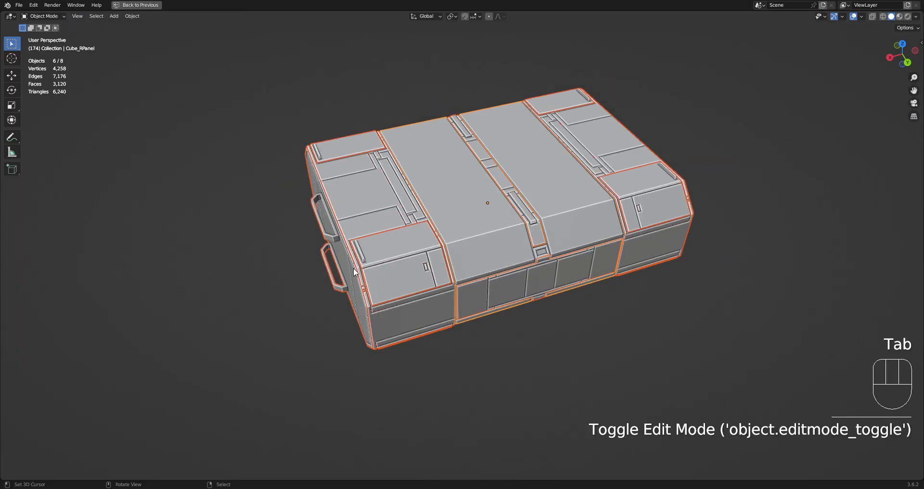
- Edit the front corner panel on its own and add a loop cut across its top near the raised strip
shift+middle_drag(423, 262, 447, 264)
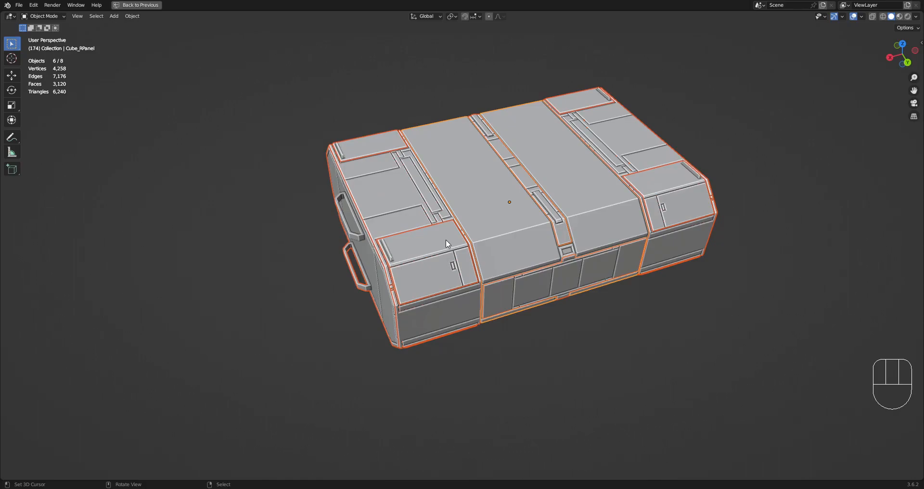
scroll(445, 239, up, 4)
click(386, 206)
key(Tab)
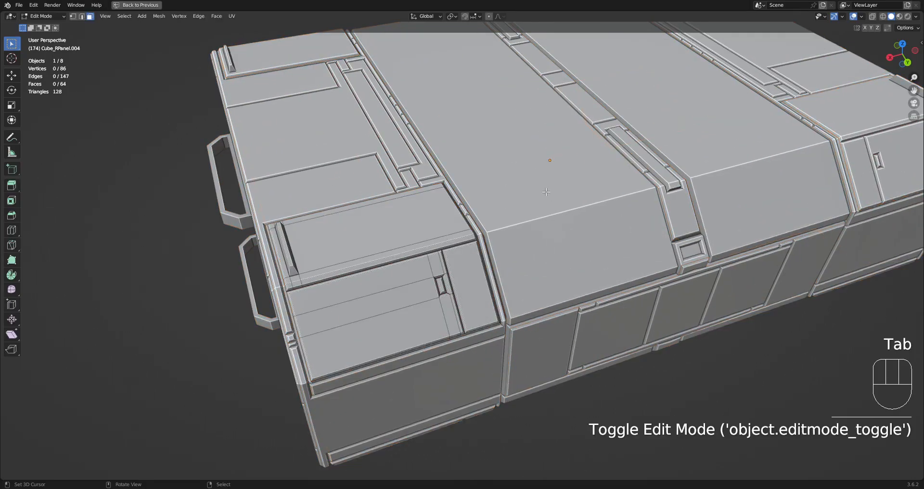
scroll(352, 246, down, 2)
key(ctrl+r)
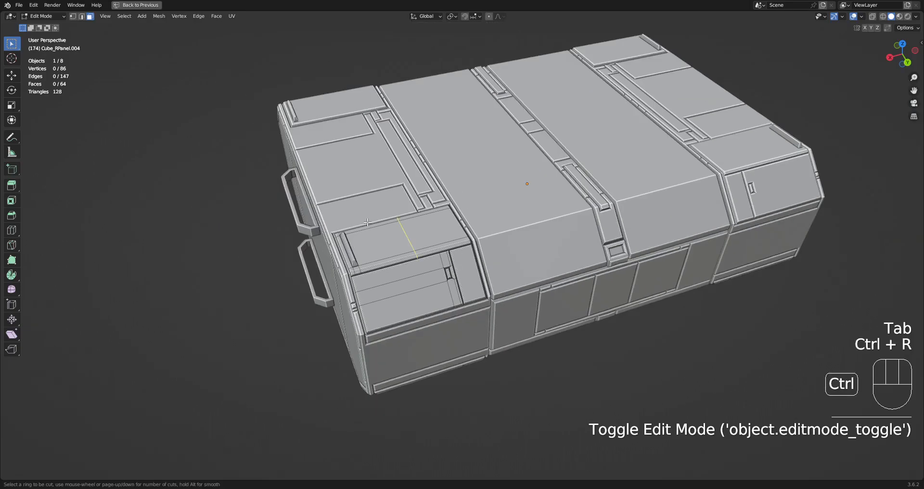
click(368, 239)
click(335, 232)
- Inset the large top face of the corner panel twice and offset the inner face with Shrink/Fatten
mouse_move(409, 248)
middle_down()
mouse_move(427, 284)
mouse_move(430, 269)
mouse_move(414, 250)
middle_up()
scroll(429, 269, up, 3)
scroll(429, 269, down, 3)
key(3)
click(392, 240)
middle_drag(577, 224, 575, 226)
key(i)
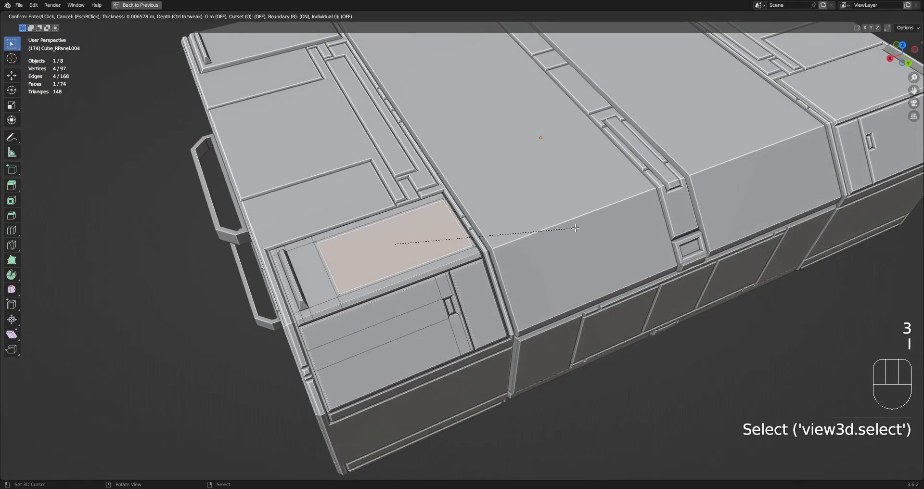
click(574, 226)
key(i)
click(573, 228)
key(alt+s)
click(571, 228)
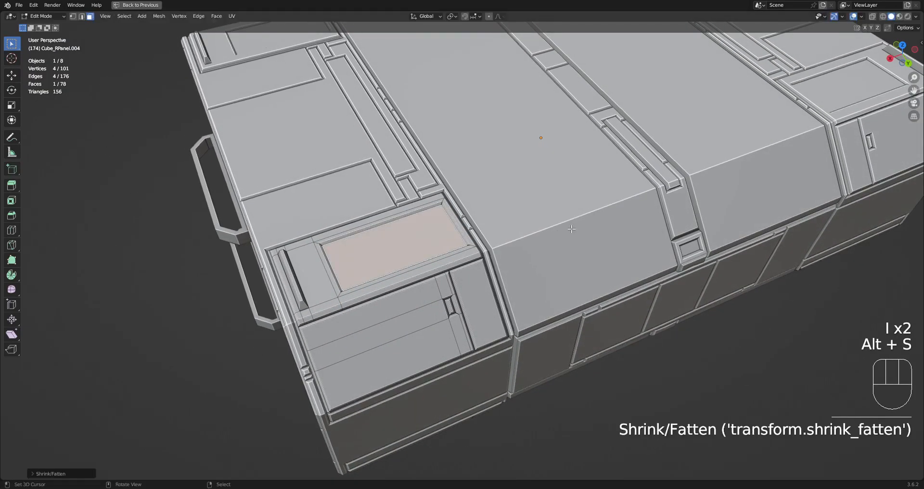
- Offset the inset face further with Shrink/Fatten and check the panel's shape outside editing
key(Tab)
scroll(504, 225, down, 4)
middle_drag(504, 224, 522, 222)
scroll(522, 223, up, 3)
key(Tab)
key(alt+s)
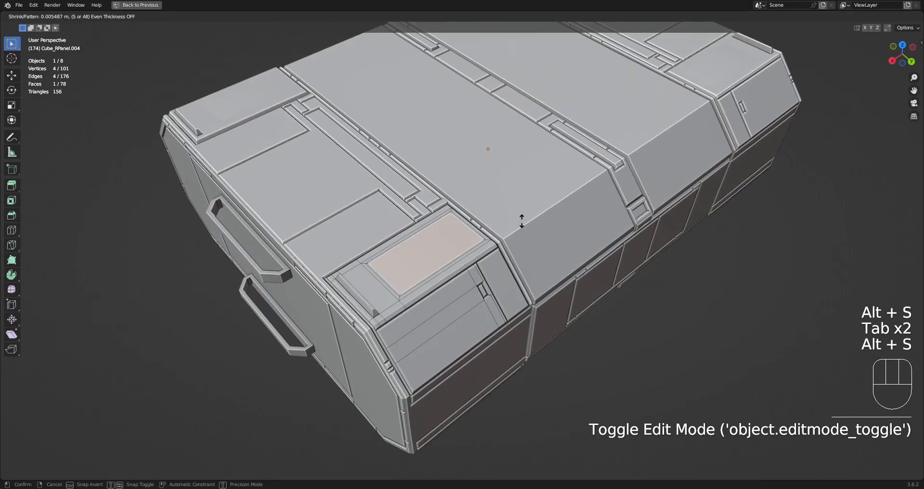
click(521, 219)
key(Tab)
scroll(522, 219, down, 3)
key(Tab)
scroll(535, 229, up, 2)
scroll(535, 228, up, 1)
- Undo the insets and Shrink/Fatten offsets on the corner panel's top face
key(ctrl+z)
key(ctrl+z)
key(ctrl+z)
key(ctrl+z)
key(ctrl+z)
key(ctrl+z)
key(ctrl+z)
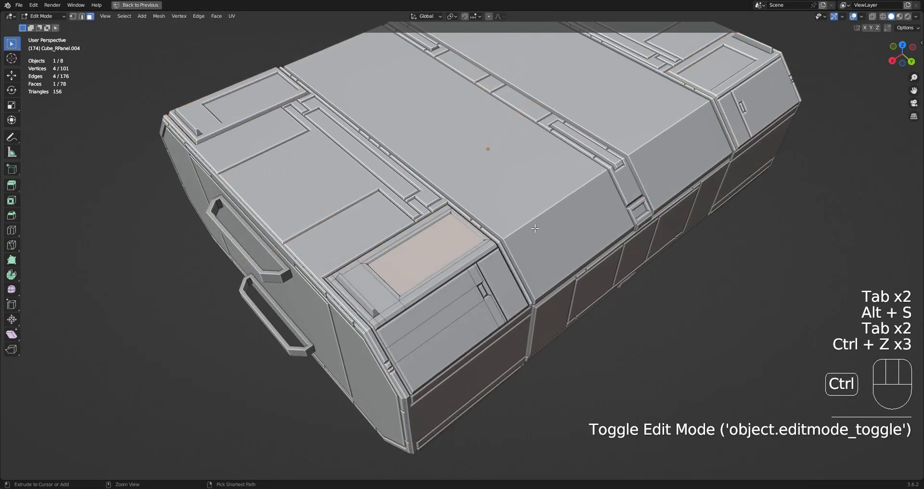
key(ctrl+z)
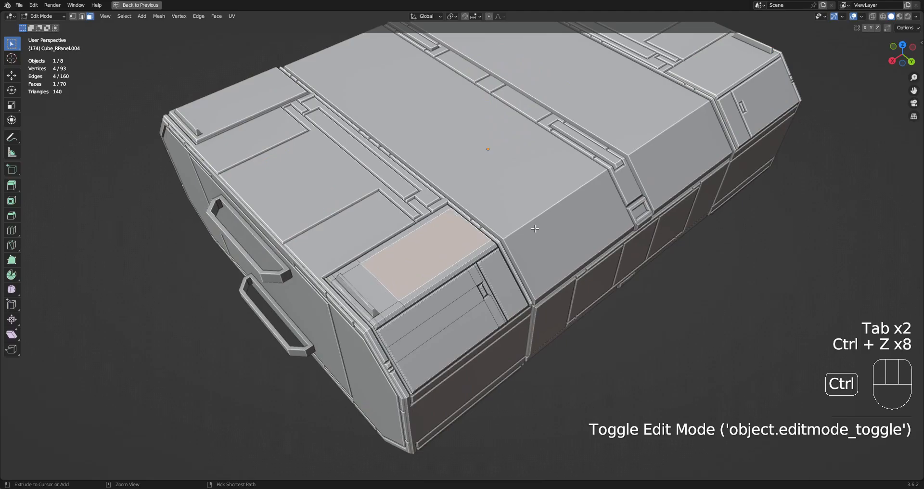
- Select the added edge loop across the corner panel and dissolve it
key(2)
key(alt+a)
alt+shift+click(380, 287)
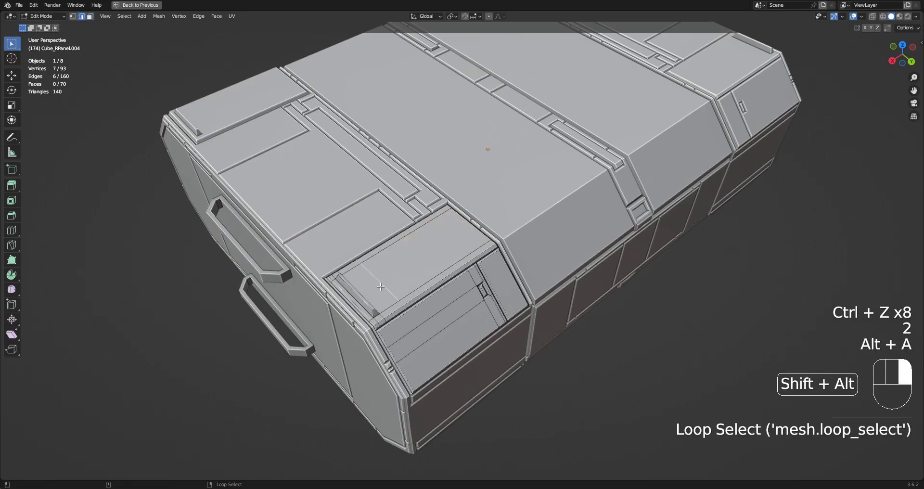
key(ctrl+x)
- Examine the corner panel's topology and the whole container both in and out of editing
scroll(546, 246, down, 3)
shift+middle_drag(546, 247, 518, 223)
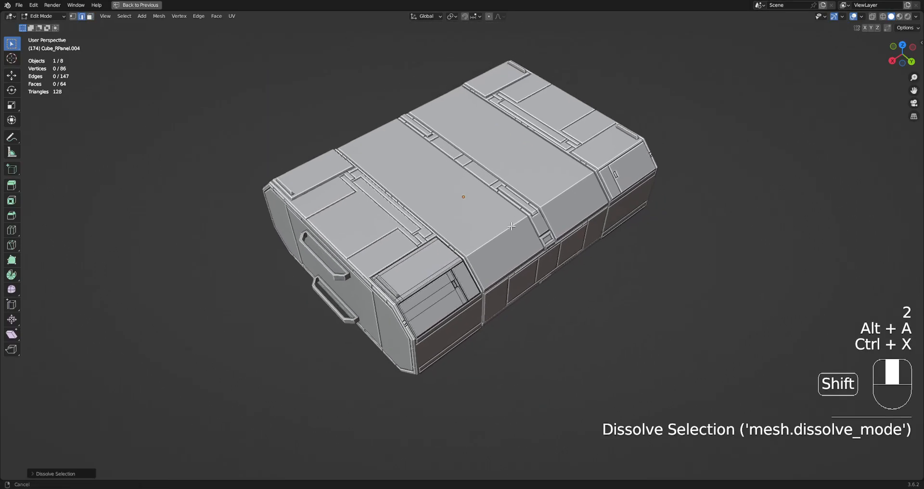
scroll(510, 225, up, 3)
key(Tab)
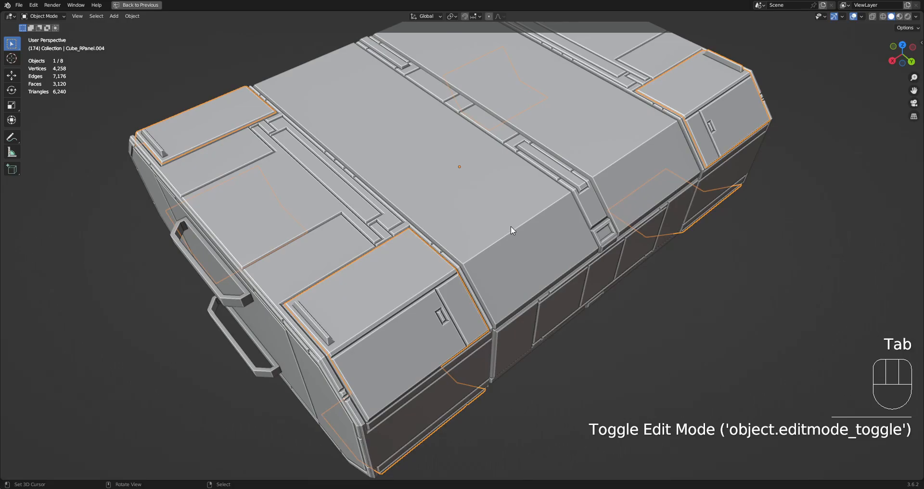
mouse_move(510, 226)
middle_down()
mouse_move(501, 206)
mouse_move(492, 229)
mouse_move(447, 246)
mouse_move(498, 215)
middle_up()
key(Tab)
key(alt+a)
scroll(492, 229, down, 3)
scroll(446, 246, up, 1)
key(Tab)
scroll(500, 215, down, 1)
shift+middle_drag(504, 216, 514, 227)
middle_drag(582, 272, 570, 241)
middle_drag(451, 244, 451, 218)
scroll(451, 218, up, 2)
key(Tab)
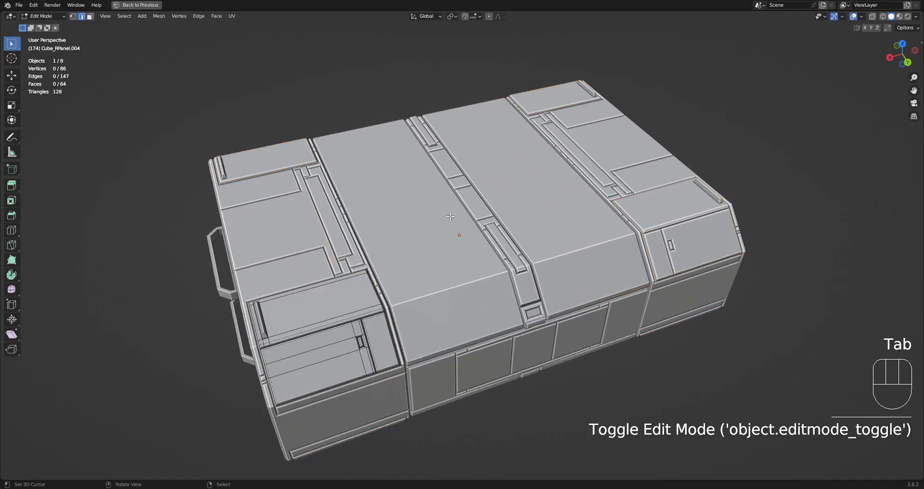
- Locate the Quad Slice operator among the Creative Flow tools
key(shift+ctrl+x)
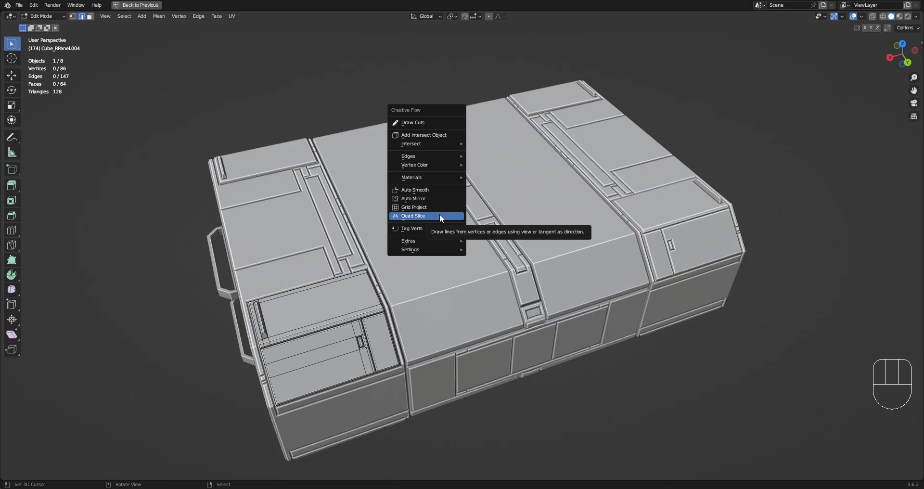
shift+middle_drag(396, 357, 450, 305)
scroll(433, 298, up, 4)
middle_drag(425, 294, 451, 269)
scroll(483, 267, down, 3)
key(ctrl+shift+x)
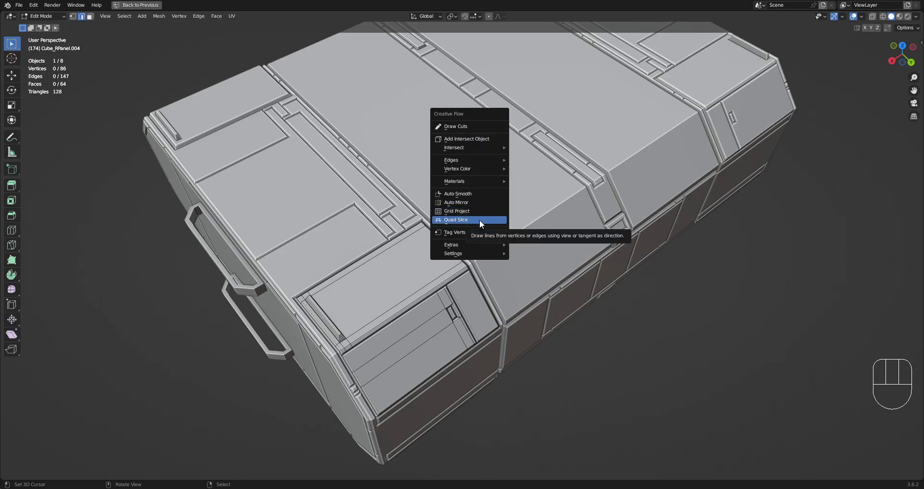
- Locate the Quad Slice operator among the Random Flow mesh tools
key(shift+q)
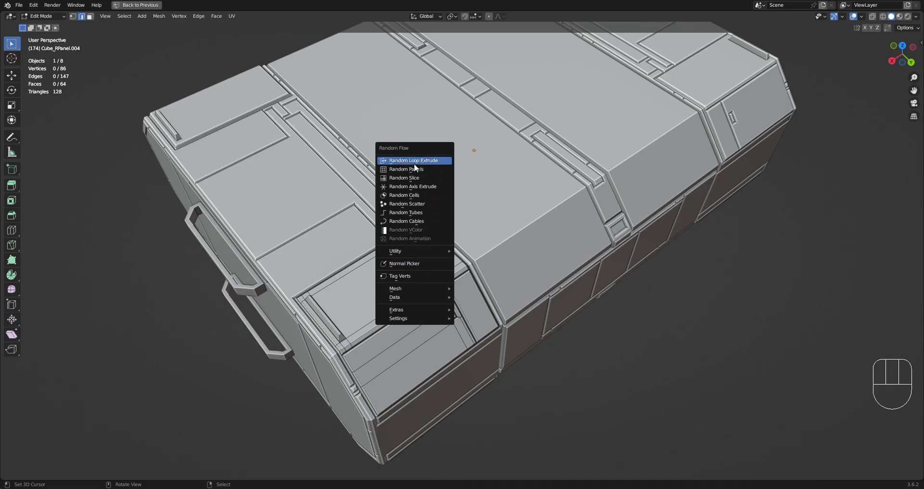
mouse_move(417, 289)
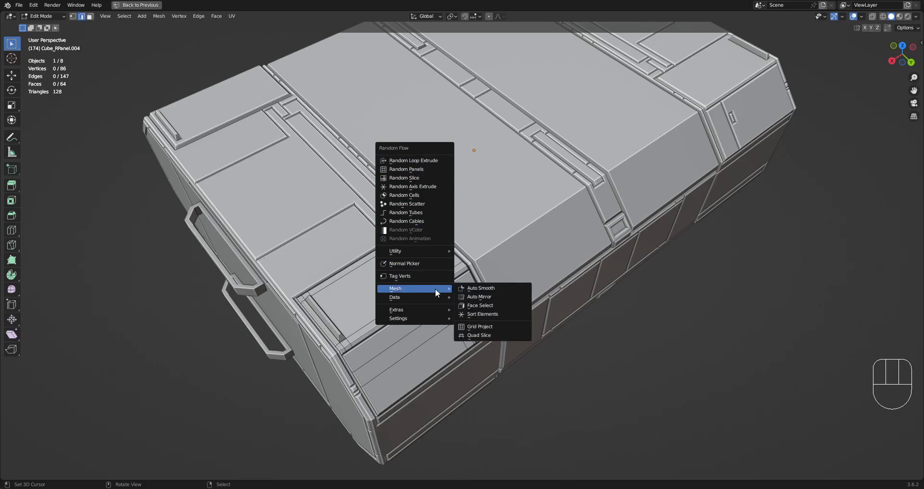
right_click(489, 334)
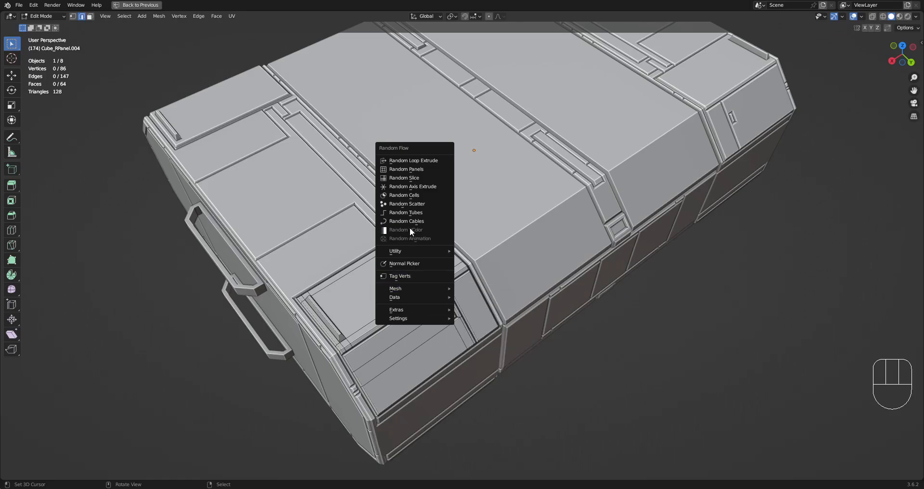
key(shift+q)
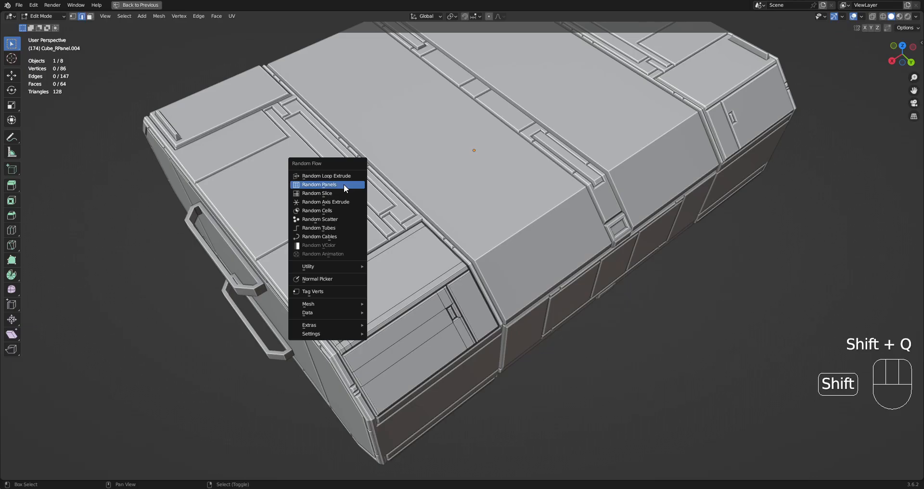
mouse_move(341, 311)
- Select the corner panel's large top face and look up the Quick Favorites option for Random Flow's Quad Slice
scroll(448, 272, up, 1)
shift+middle_drag(448, 271, 487, 233)
key(3)
right_click(477, 227)
key(shift+q)
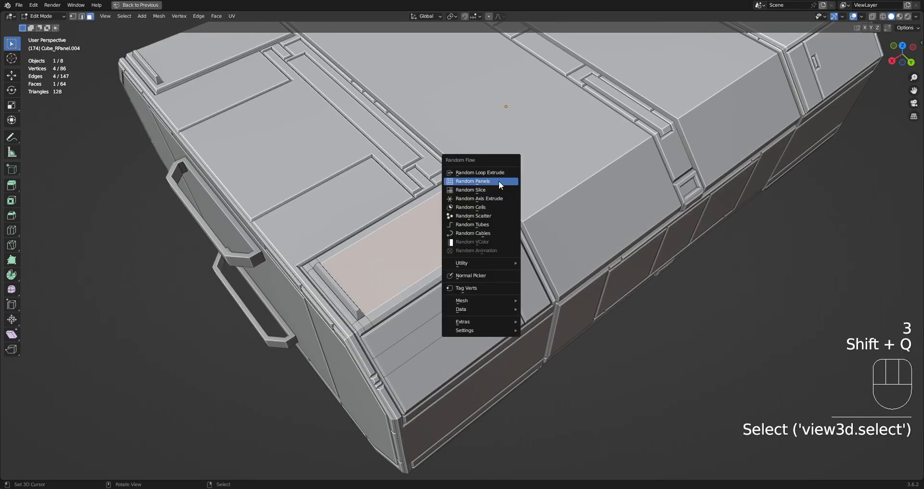
key(shift+q)
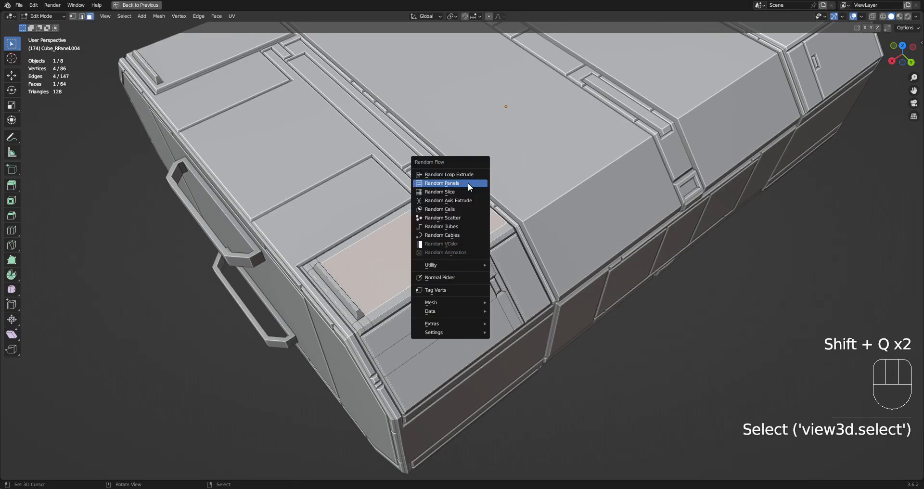
mouse_move(448, 302)
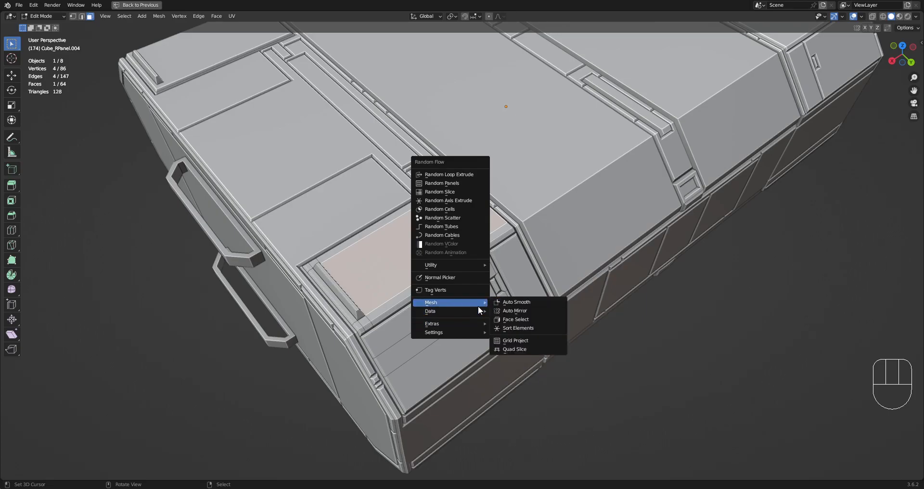
right_click(523, 349)
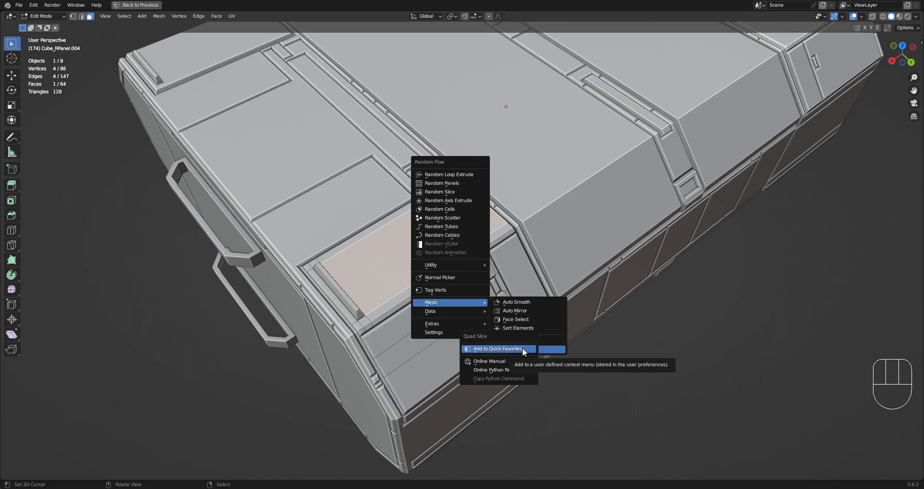
key(Escape)
key(Escape)
- Dismiss the Random Panels settings and try adding Random Flow's Quad Slice to Quick Favorites
key(shift+q)
click(446, 275)
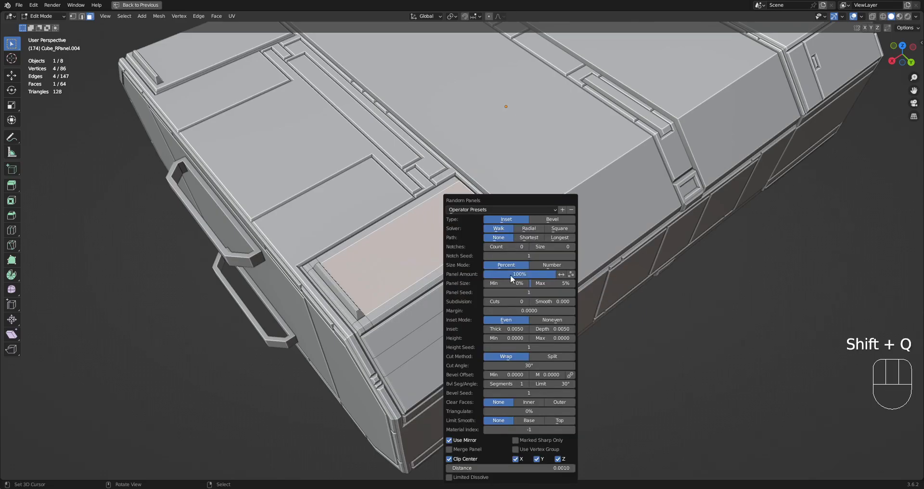
key(shift+q)
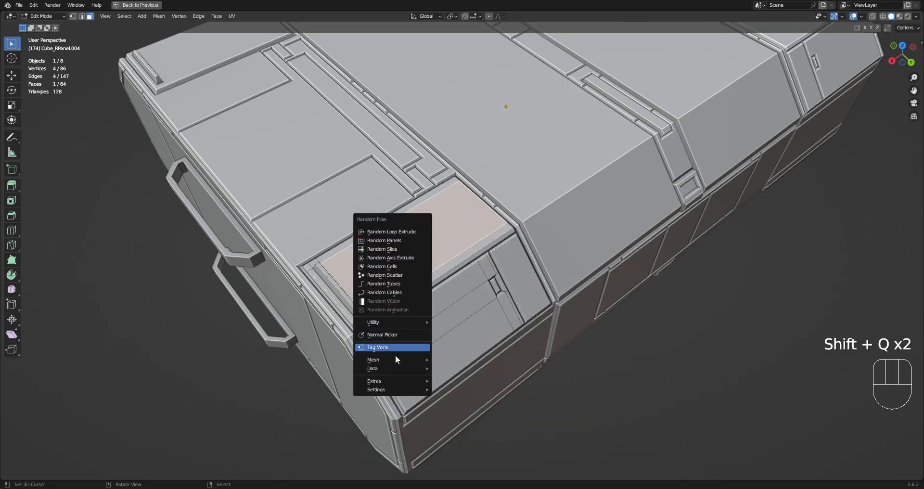
mouse_move(411, 359)
right_click(452, 405)
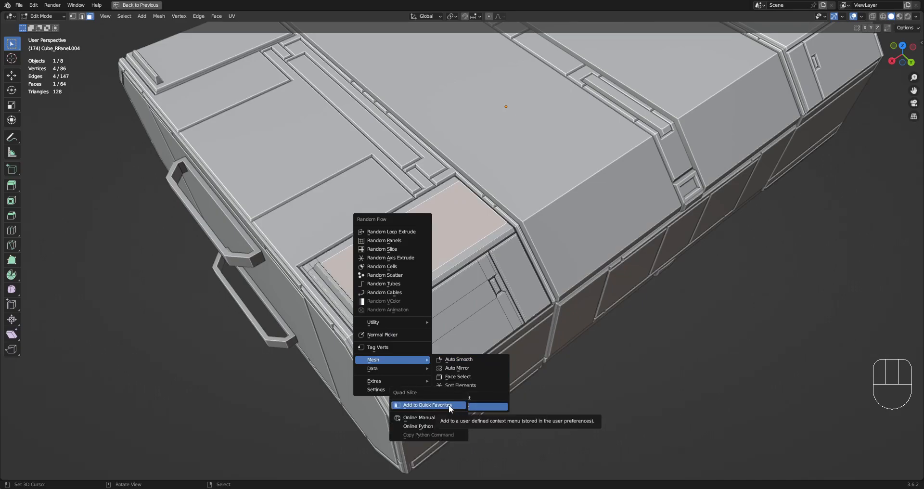
click(448, 404)
- Review the entries stored in Quick Favorites
middle_drag(461, 203, 520, 200)
mouse_move(464, 214)
middle_down()
mouse_move(452, 216)
mouse_move(462, 212)
middle_up()
key(q)
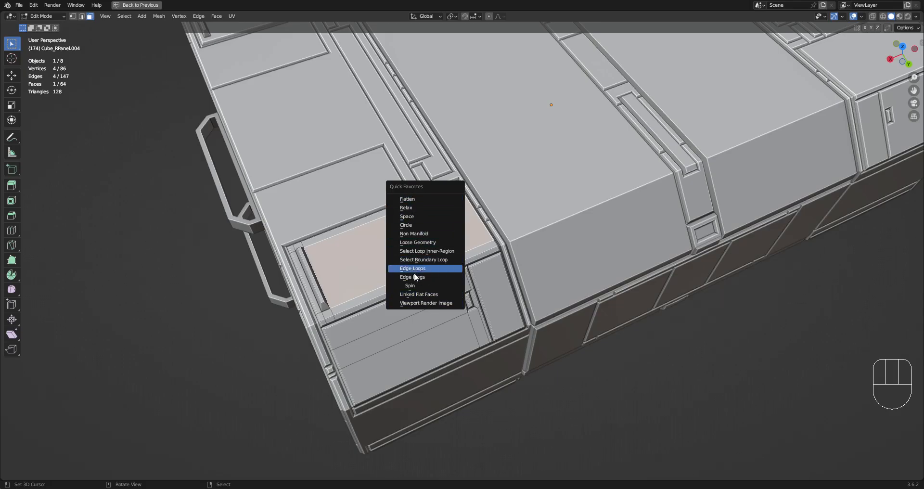
- Clear the face selection and examine Quad Slice and Grid Project among the Creative Flow tools
scroll(187, 258, down, 5)
middle_drag(511, 172, 501, 172)
key(Tab)
key(Tab)
scroll(499, 170, up, 3)
key(alt+a)
key(shift+ctrl+x)
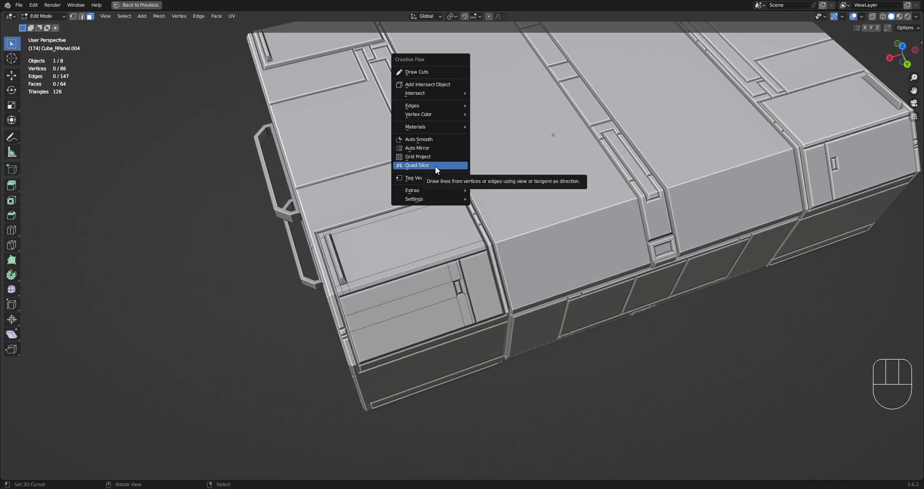
mouse_move(438, 192)
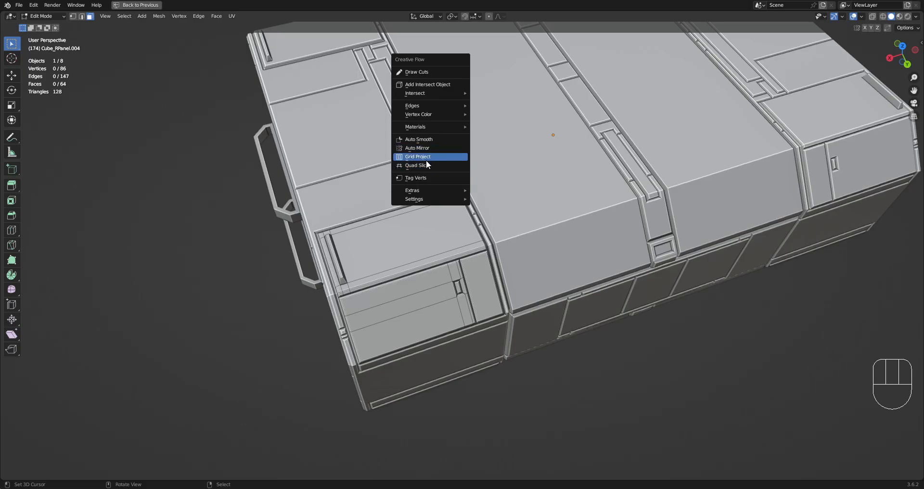
click(425, 157)
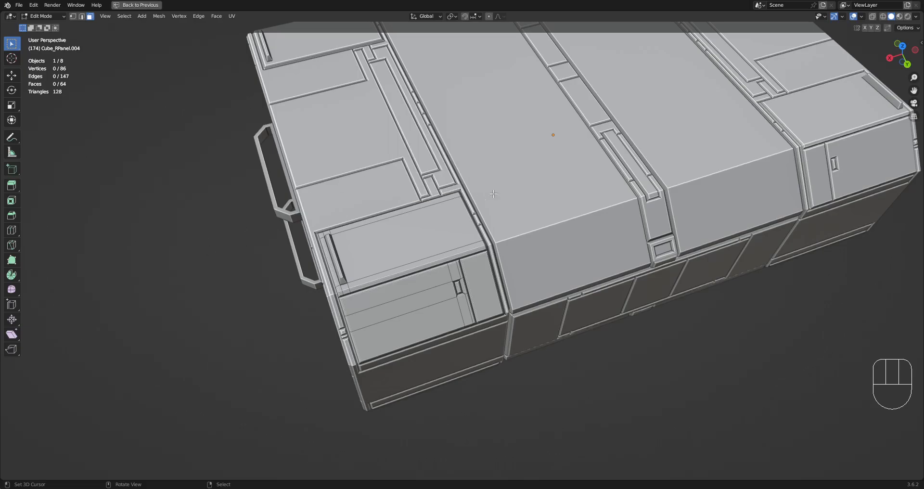
- Bring up Creative Flow's Quad Slice operator again over the corner panel
scroll(500, 188, up, 2)
scroll(500, 188, down, 3)
shift+middle_drag(500, 188, 456, 191)
key(shift+ctrl+x)
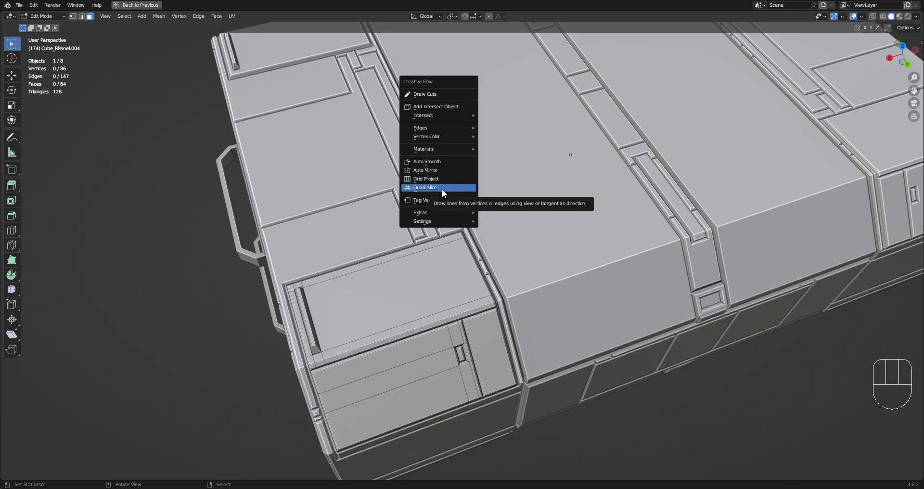
- Leave editing of the corner panel and deselect all objects
scroll(511, 245, down, 5)
key(Tab)
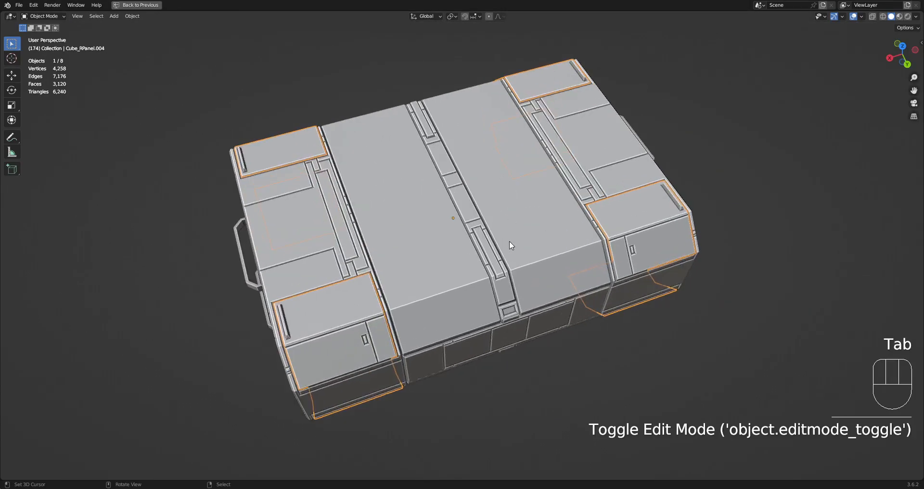
key(alt+a)
mouse_move(511, 245)
shift+middle_down()
mouse_move(522, 257)
mouse_move(532, 246)
mouse_move(521, 252)
shift+middle_up()
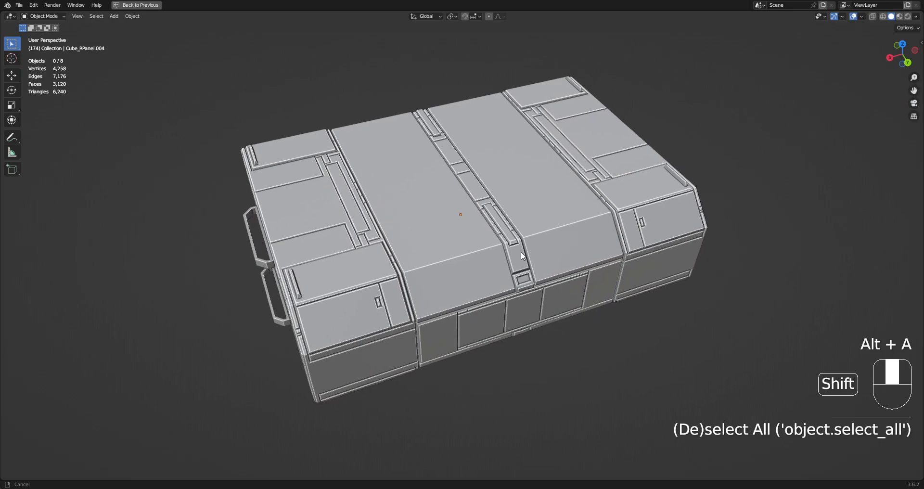
scroll(523, 255, up, 2)
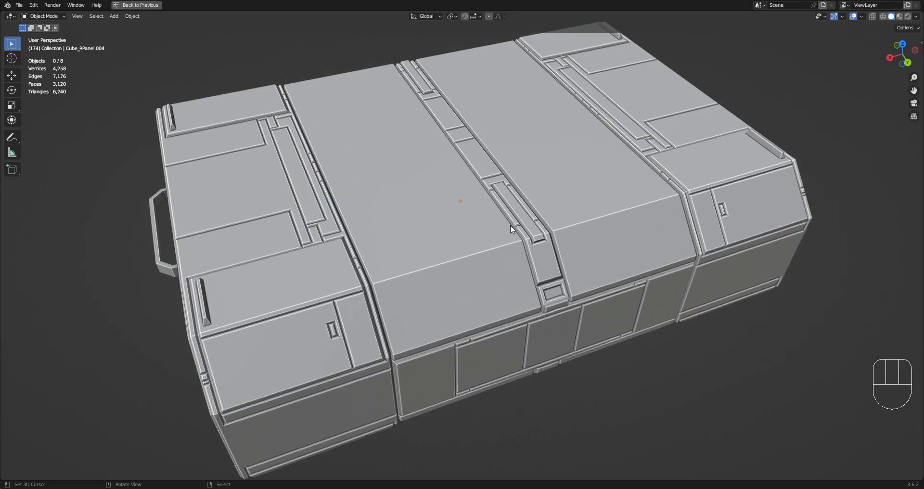
scroll(511, 229, down, 2)
shift+middle_drag(511, 226, 513, 221)
- Select the center panel with its grouped panel objects and edit all six together
click(487, 243)
key(shift+g)
click(486, 243)
key(Tab)
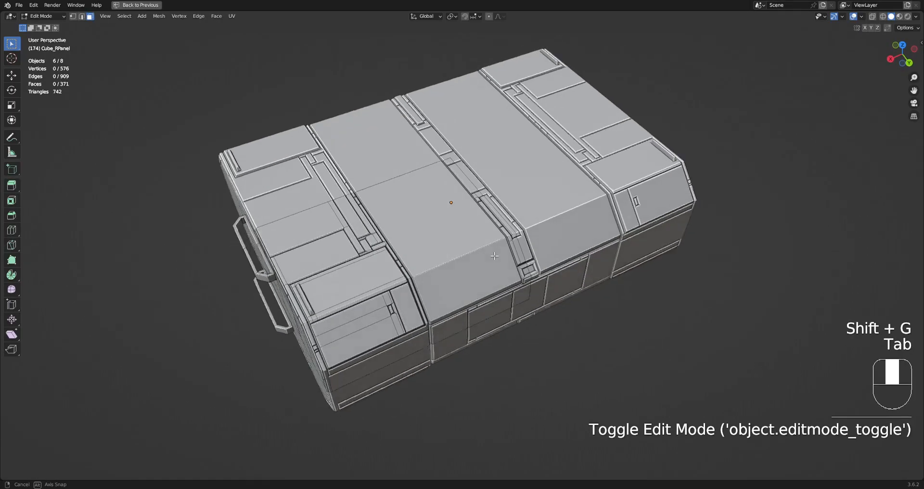